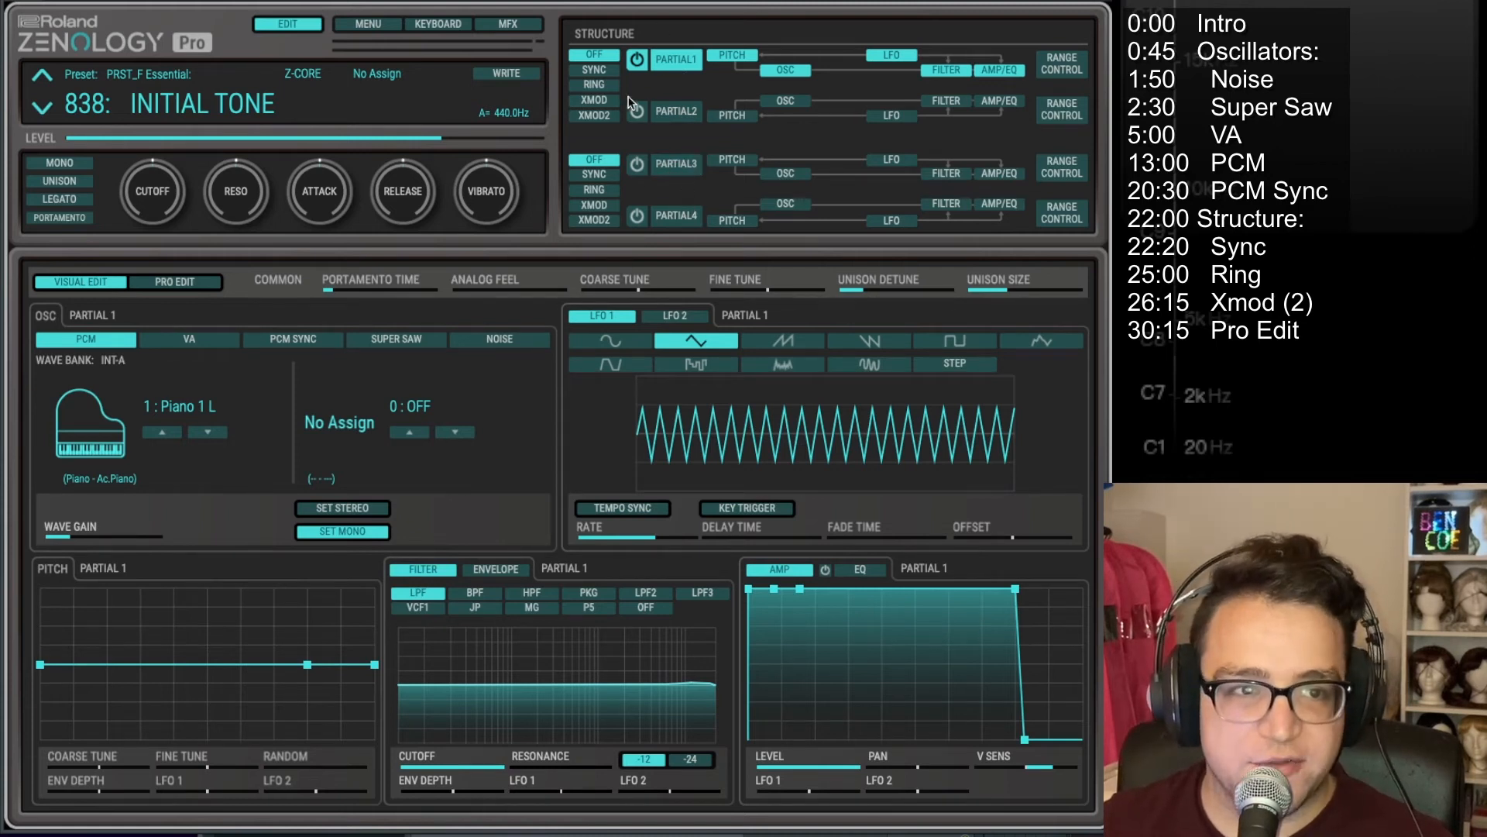
Step: Look at another partial, return to Partial 1, and browse its VA, PCM Sync, Super Saw, Noise and PCM oscillator types
{"action": "left_click", "coordinate": [674, 162]}
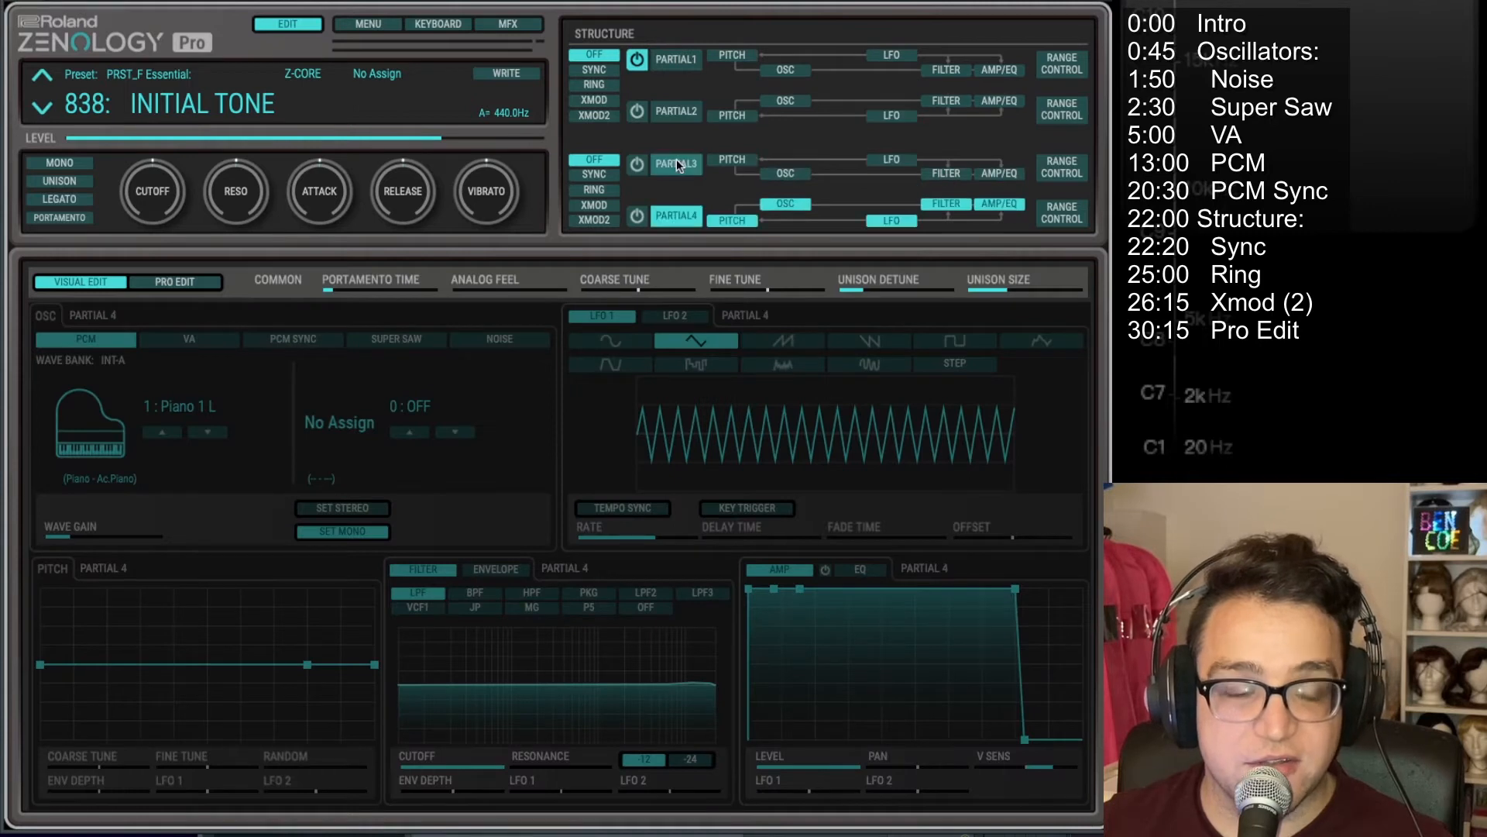
{"action": "left_click", "coordinate": [676, 60]}
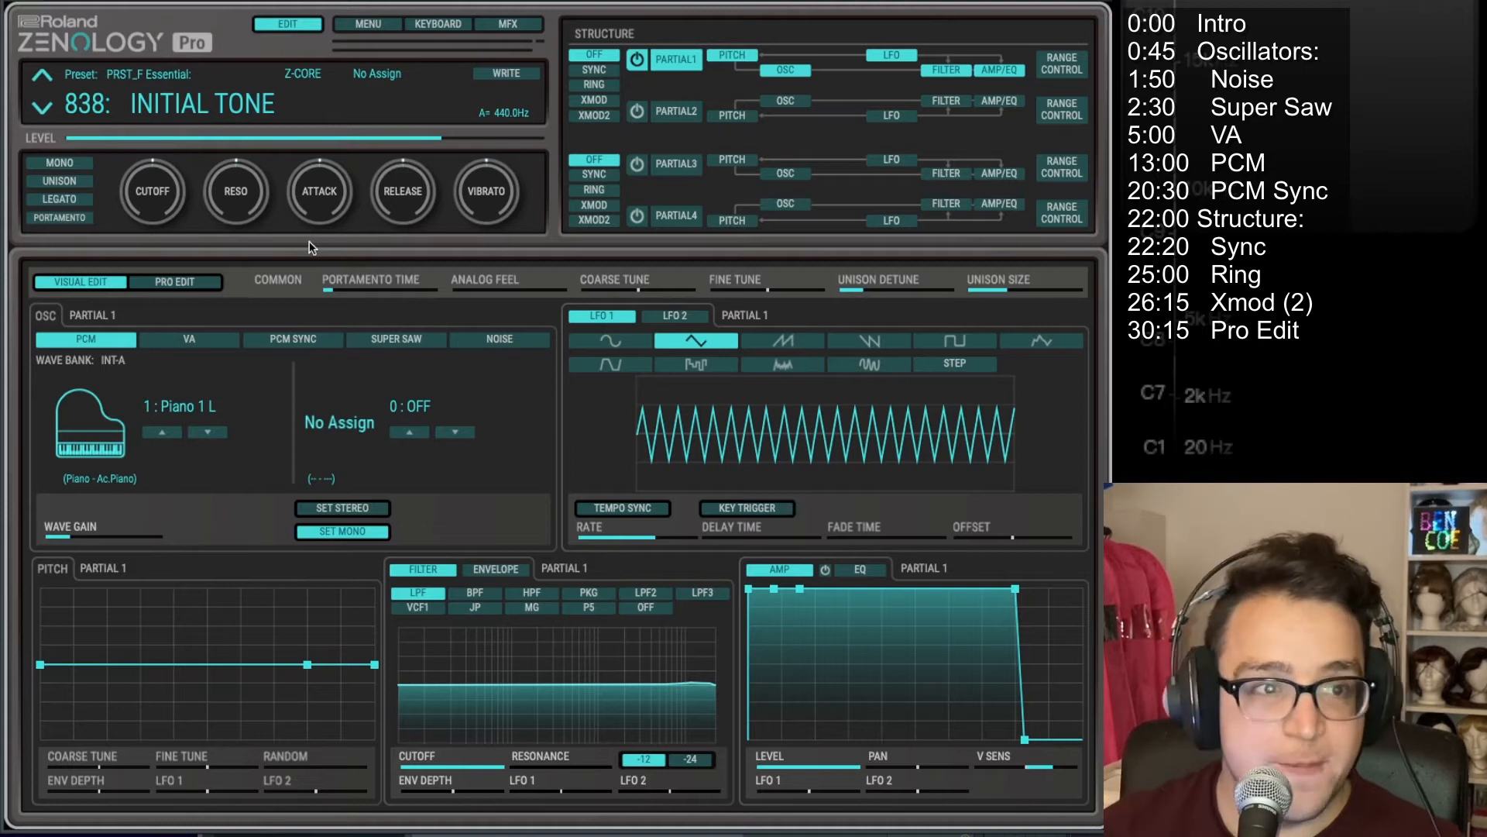
{"action": "left_click", "coordinate": [189, 339]}
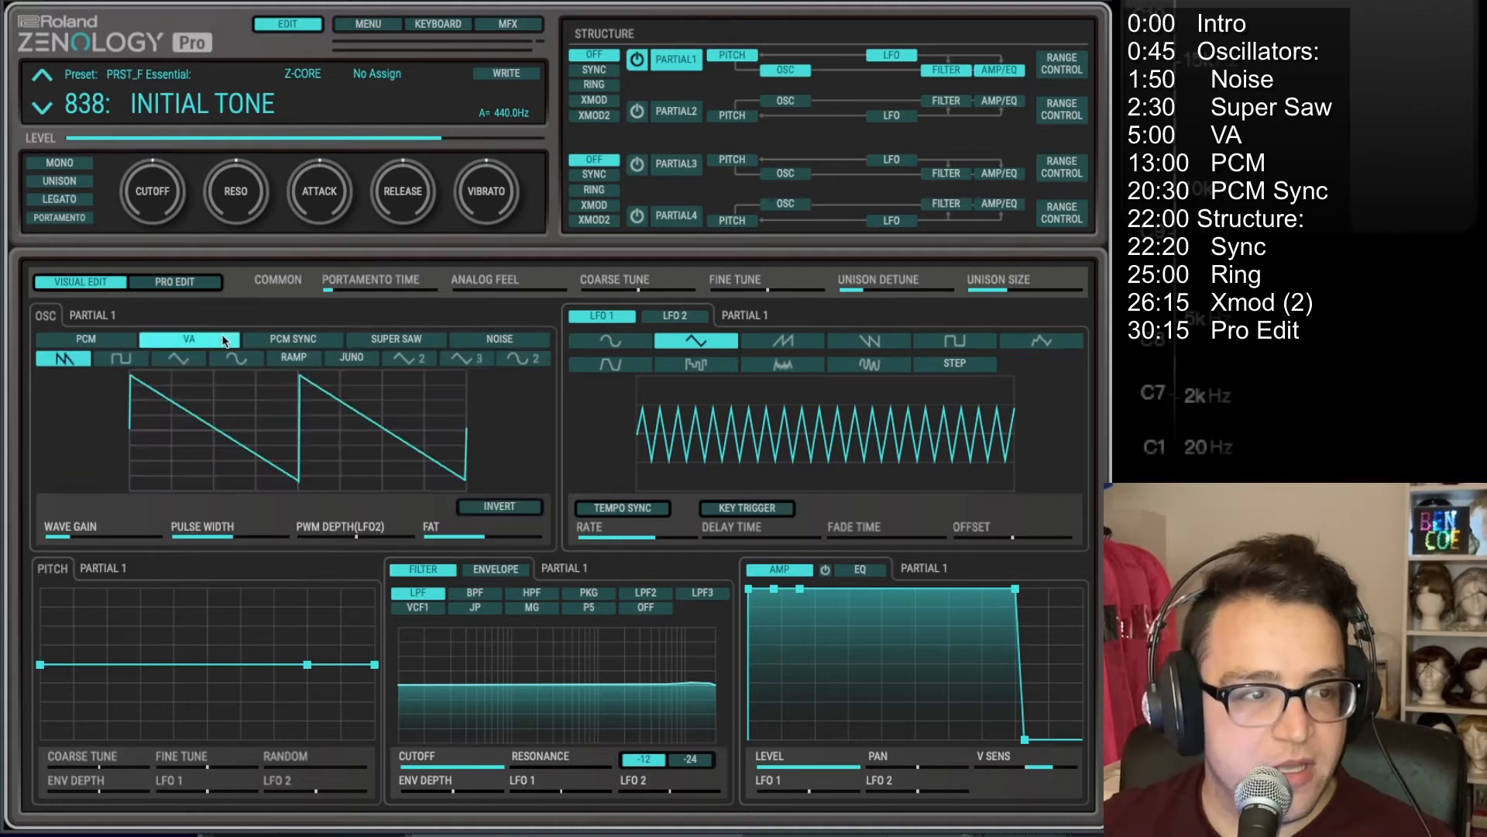
{"action": "left_click", "coordinate": [293, 338]}
{"action": "left_click", "coordinate": [396, 339]}
{"action": "left_click", "coordinate": [476, 338]}
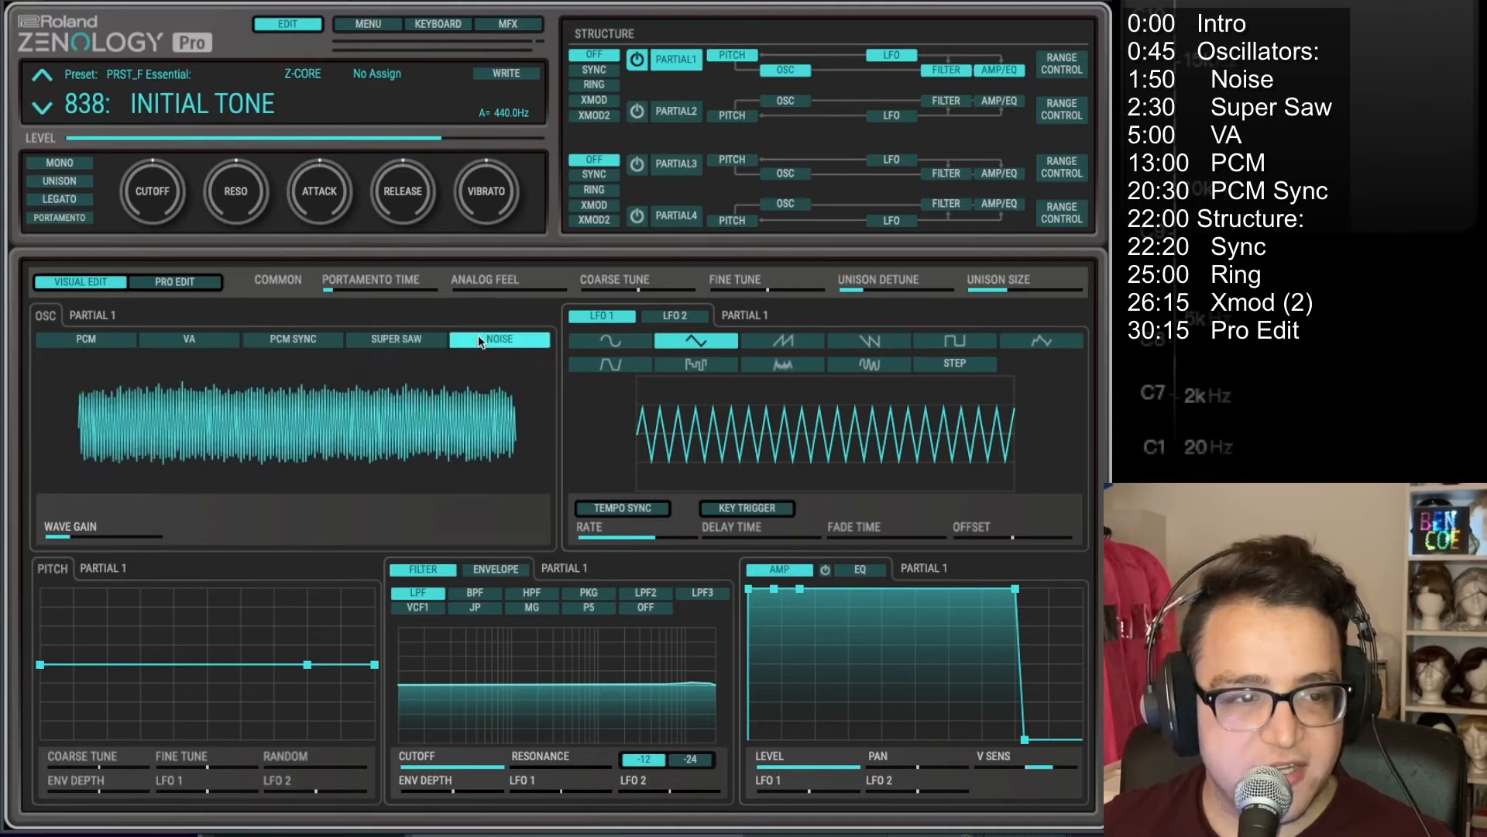
{"action": "left_click", "coordinate": [396, 339]}
{"action": "left_click", "coordinate": [293, 339]}
{"action": "left_click", "coordinate": [230, 339]}
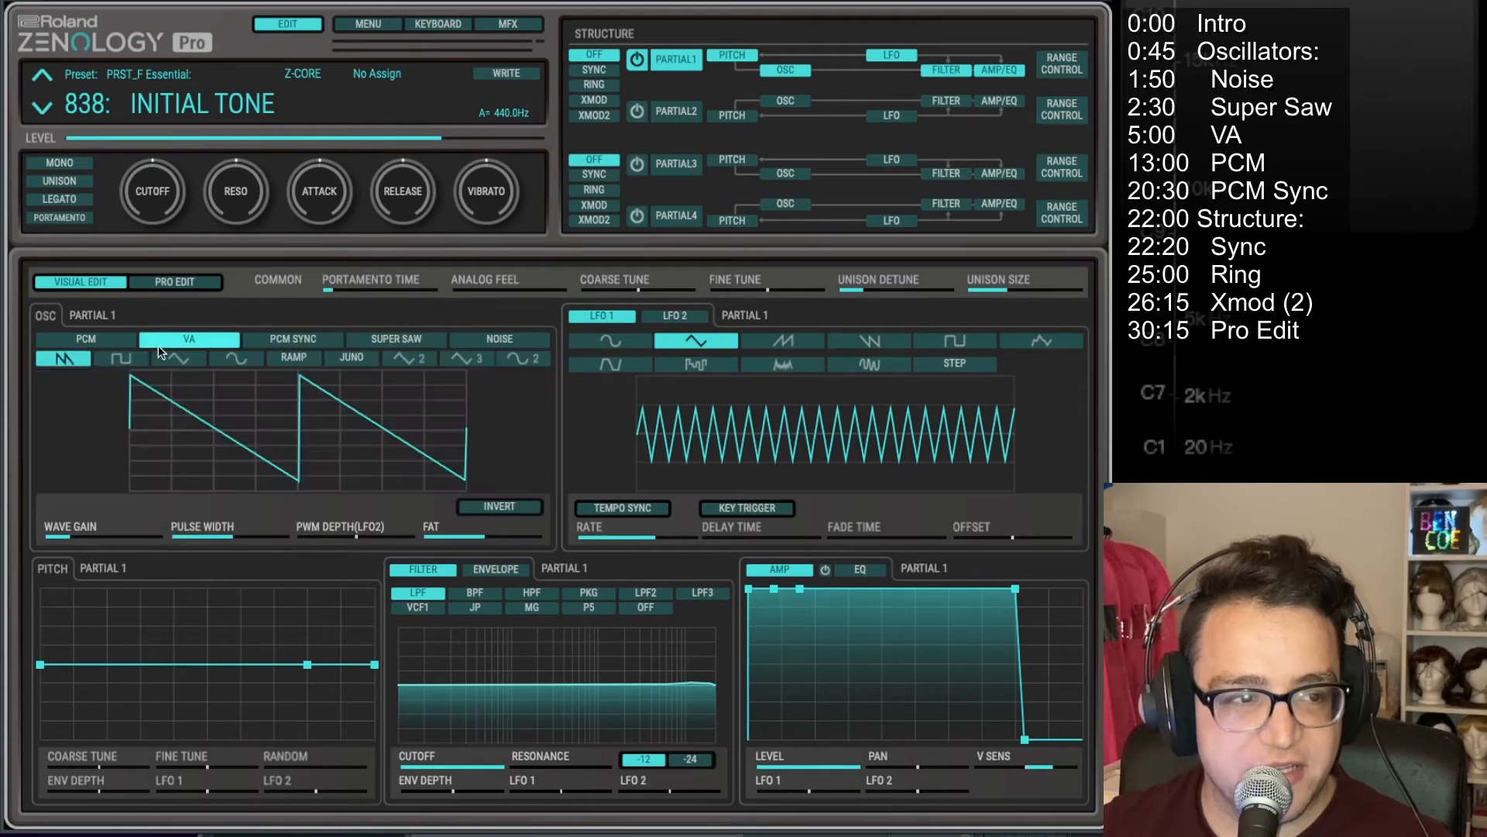
{"action": "left_click", "coordinate": [85, 339]}
Step: Step Partial 1's oscillator through VA, PCM Sync and Super Saw, ending on the Noise type
{"action": "left_click", "coordinate": [211, 341]}
{"action": "left_click", "coordinate": [282, 340]}
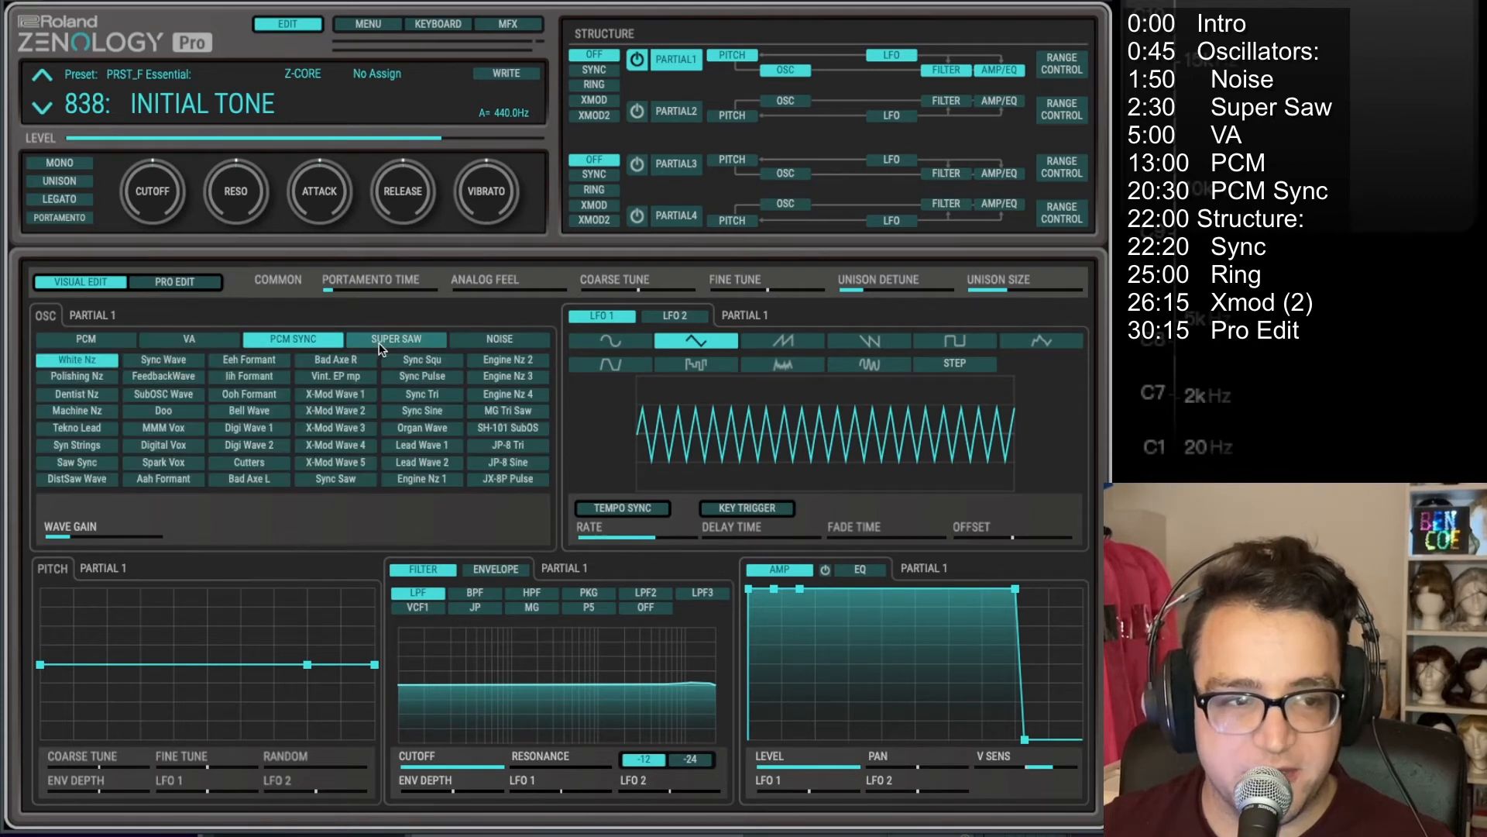
{"action": "left_click", "coordinate": [383, 341]}
{"action": "left_click", "coordinate": [488, 341]}
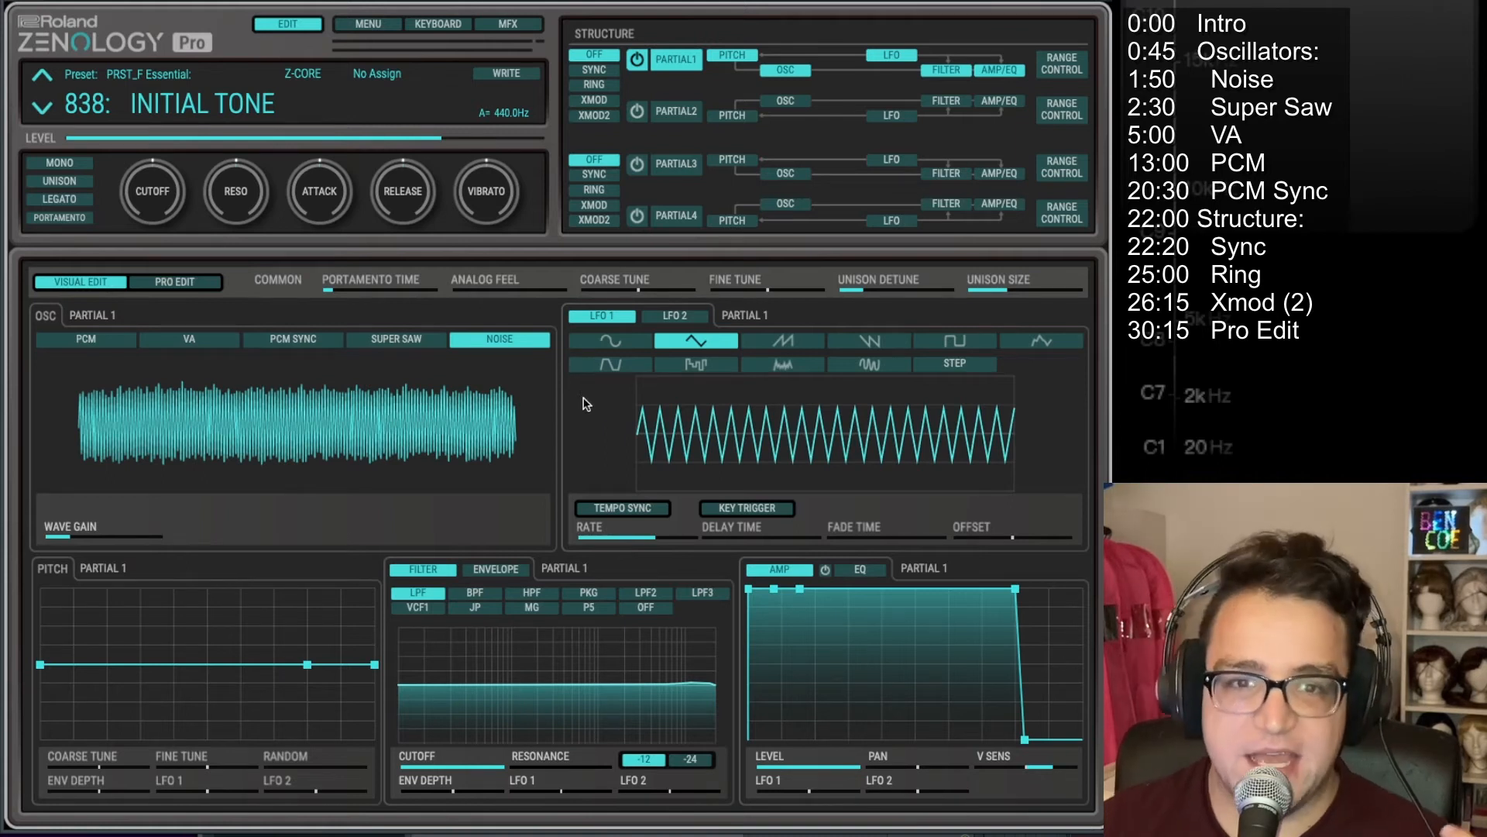
Step: Switch Partial 1's oscillator to Super Saw and raise its wave gain to a little above the middle of its range
{"action": "left_click", "coordinate": [401, 344]}
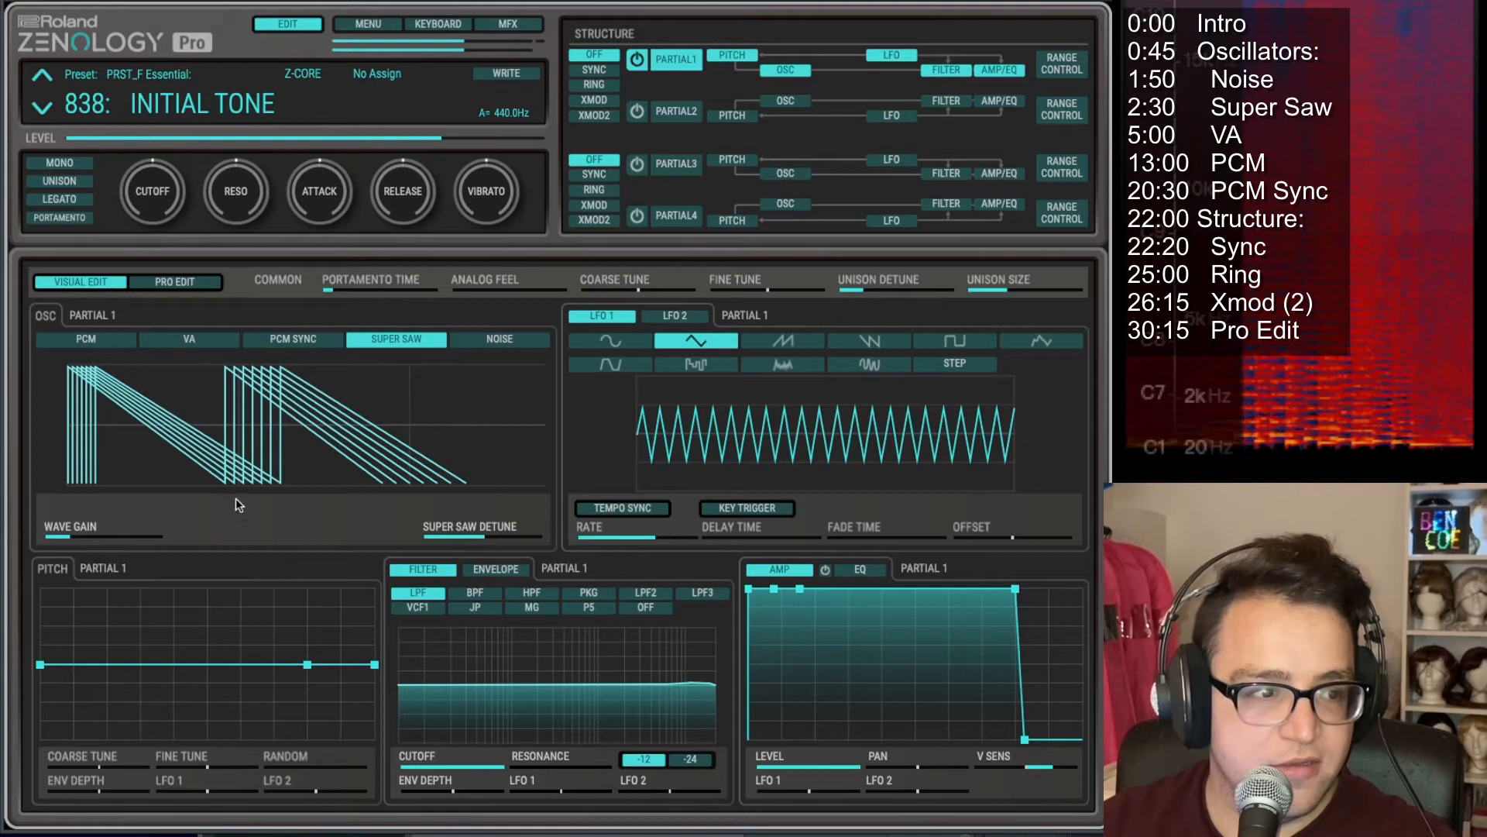
{"action": "left_click_drag", "start_coordinate": [70, 536], "coordinate": [100, 538]}
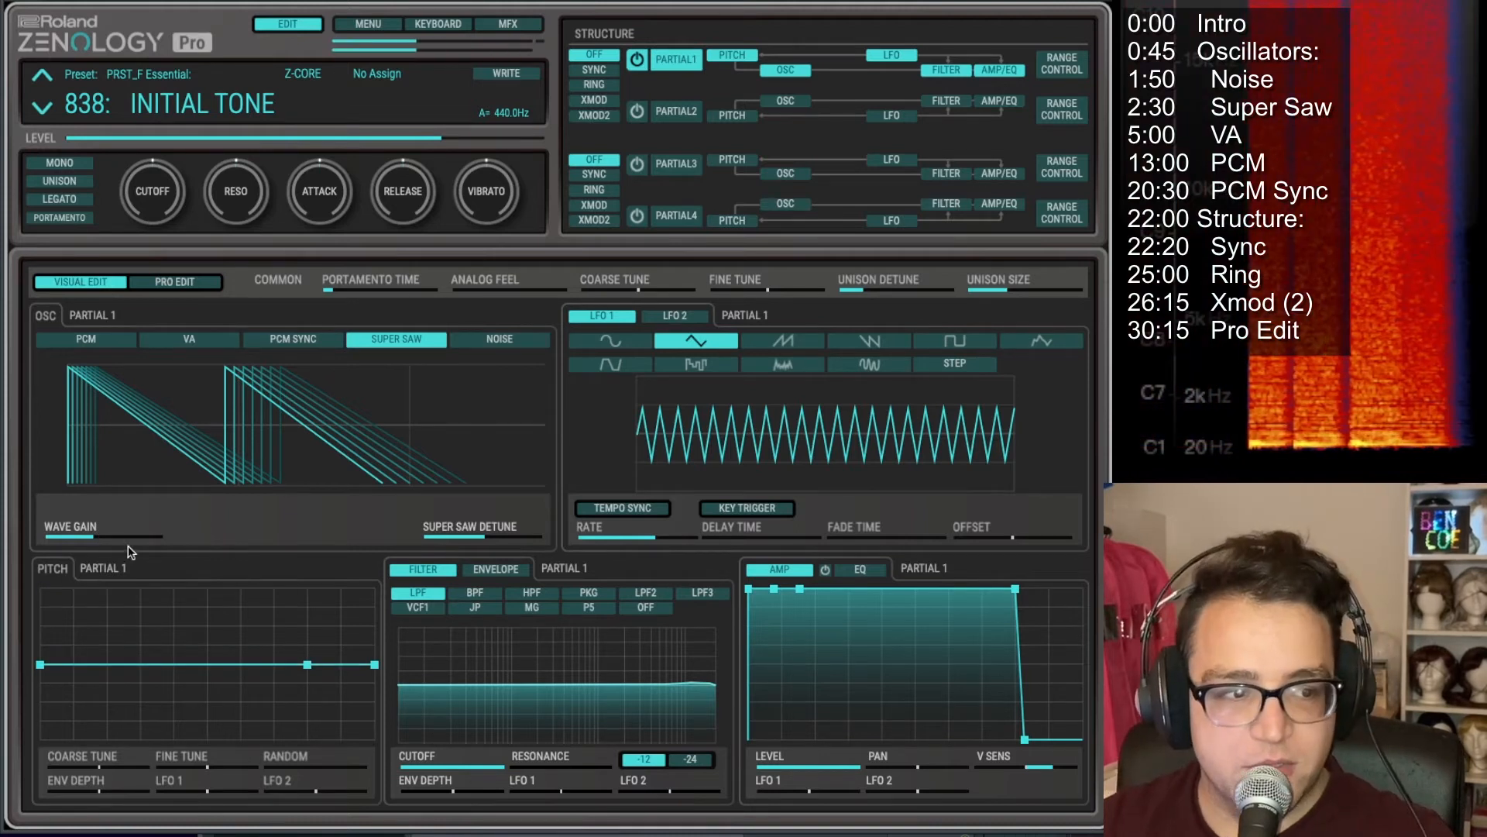
{"action": "left_click", "coordinate": [122, 541]}
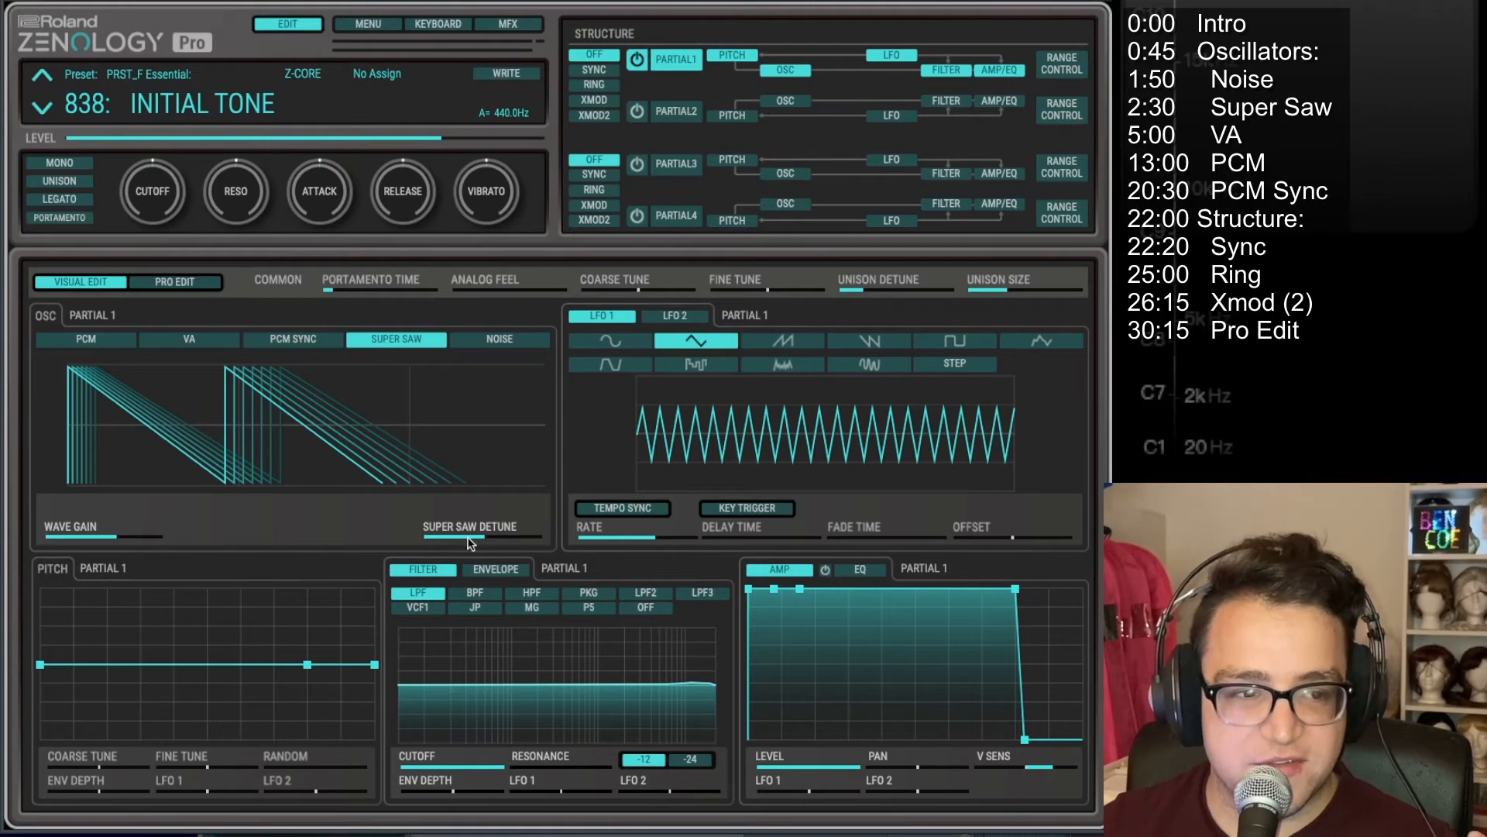
Step: Sweep Super Saw Detune through its minimum, 127 and 67, settle it at about a quarter, and try a lower wave gain
{"action": "left_click_drag", "start_coordinate": [469, 540], "coordinate": [432, 541]}
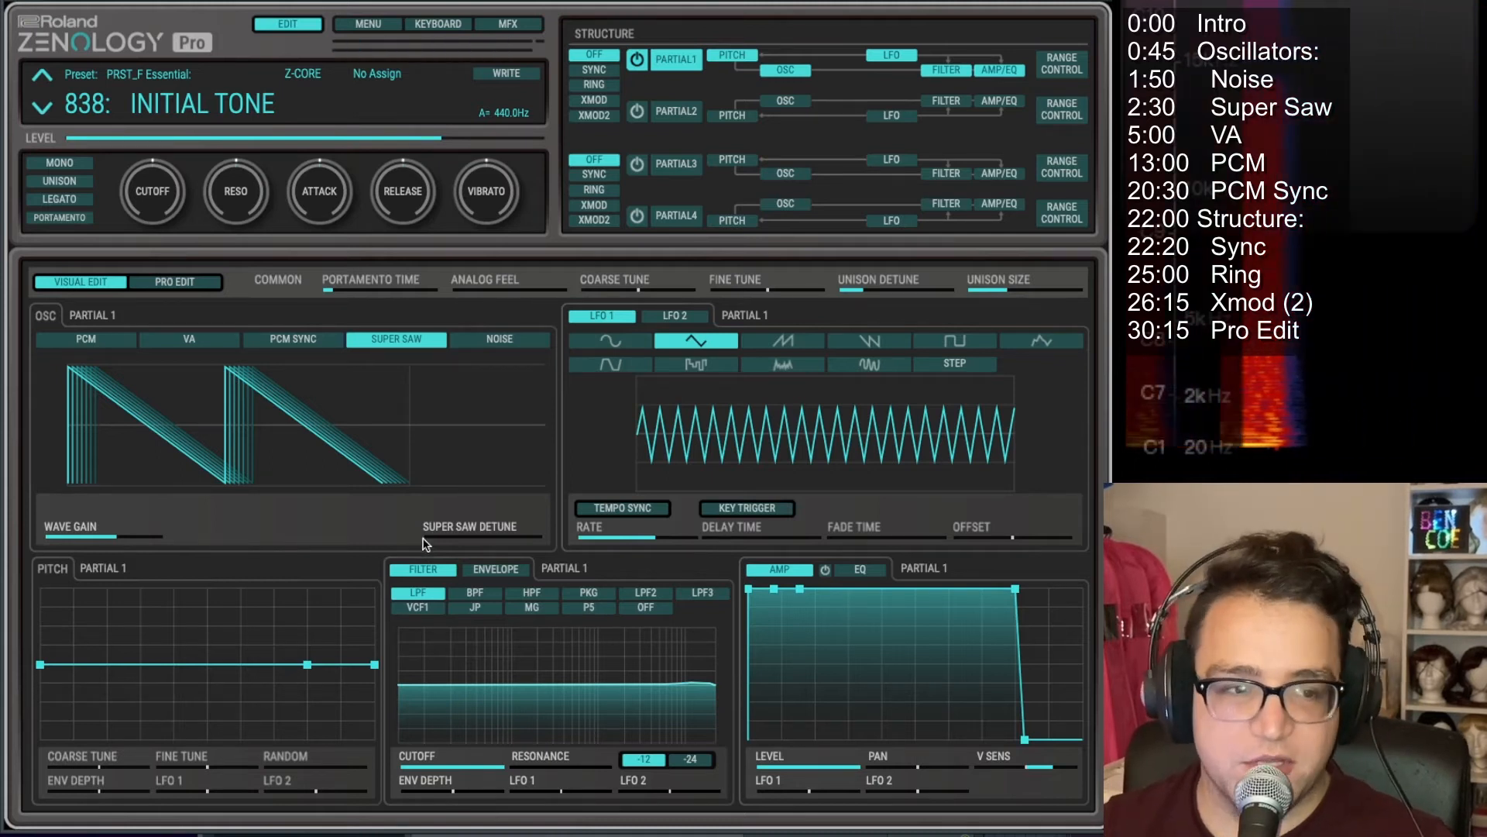
{"action": "left_click_drag", "start_coordinate": [426, 543], "coordinate": [490, 546]}
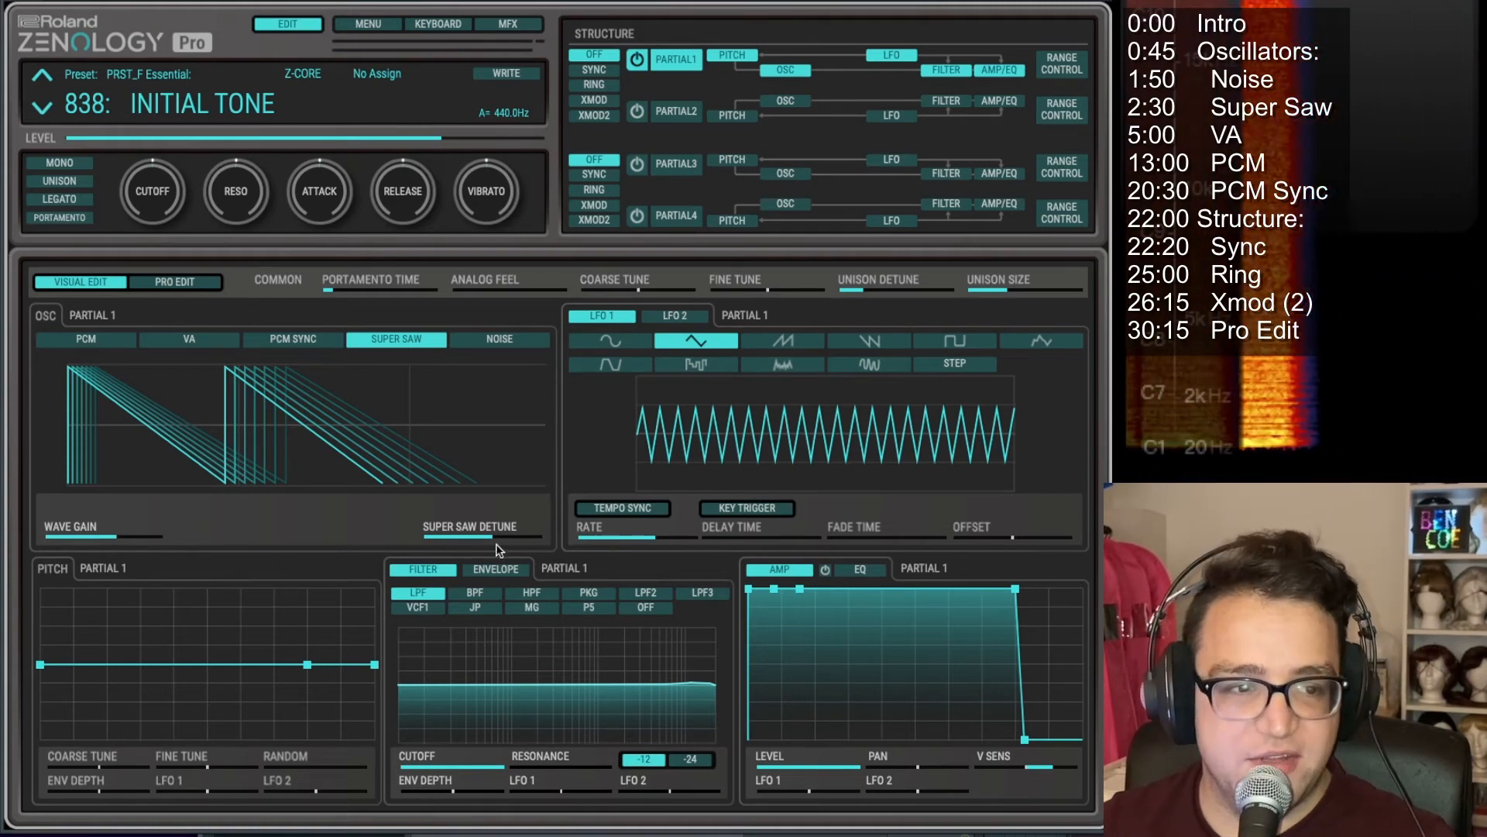
{"action": "left_click_drag", "start_coordinate": [492, 546], "coordinate": [549, 547]}
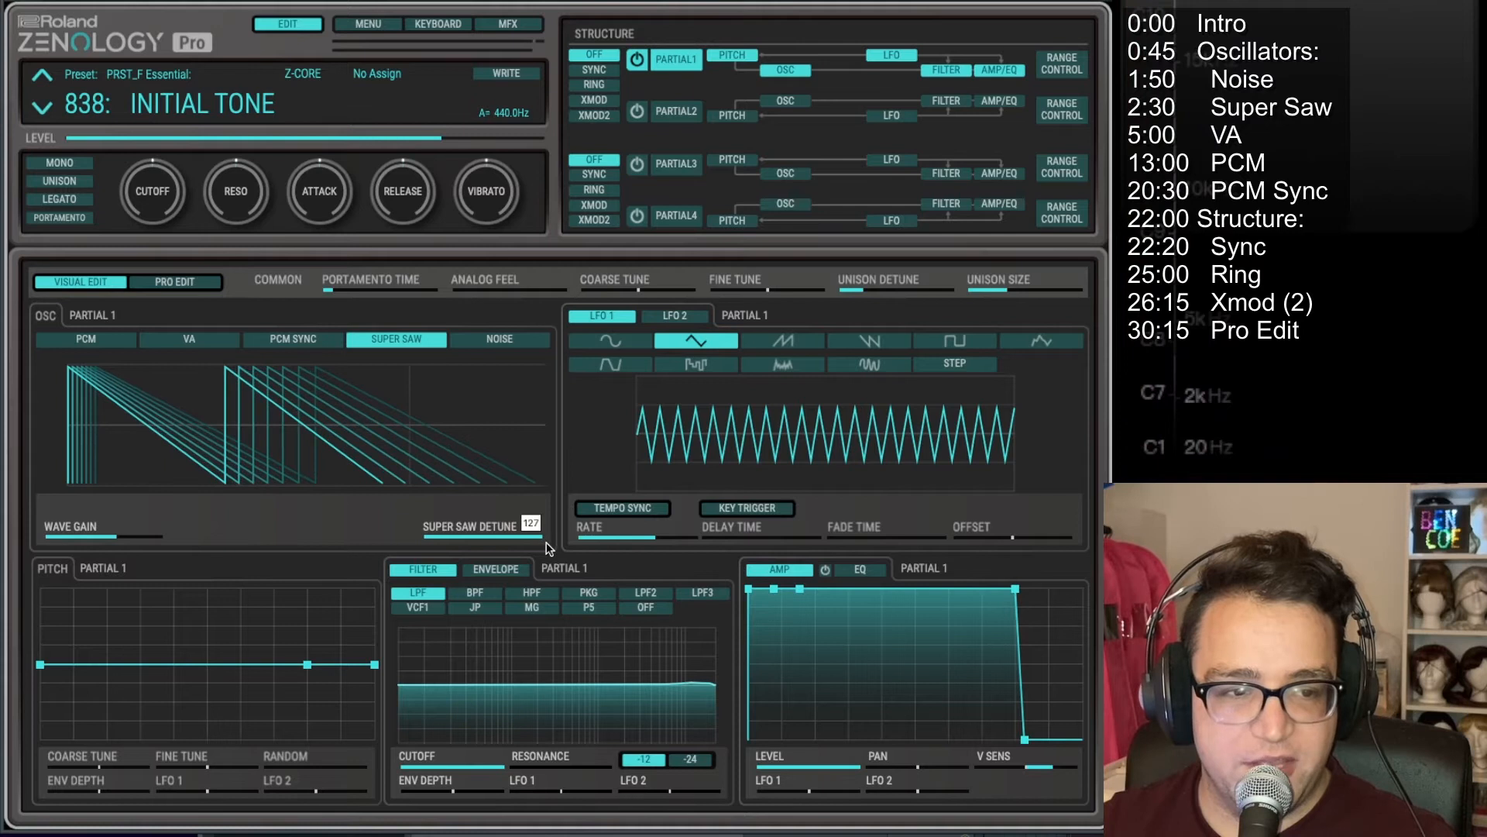
{"action": "left_click", "coordinate": [486, 536]}
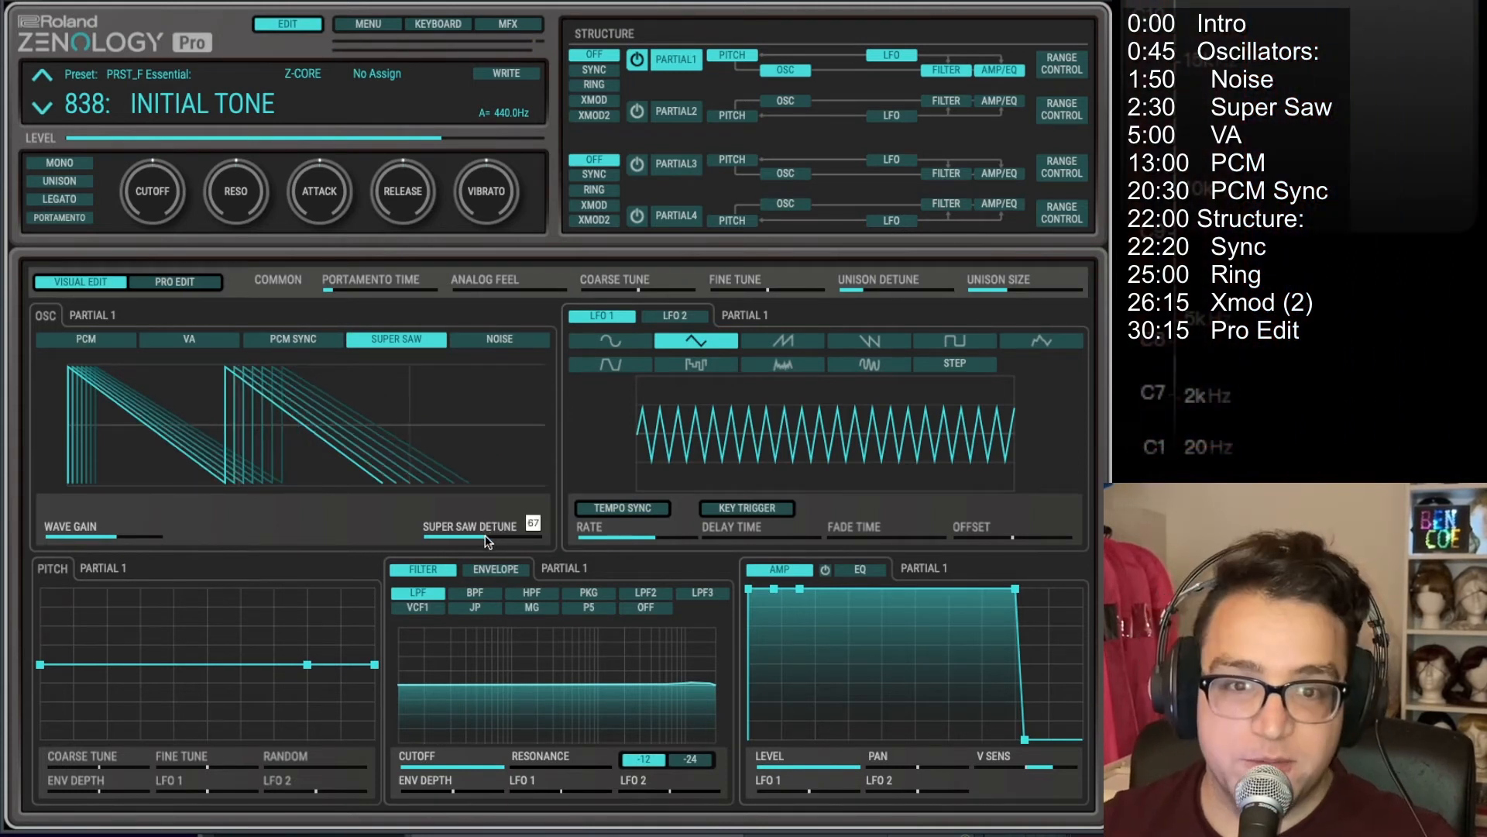
{"action": "left_click_drag", "start_coordinate": [485, 536], "coordinate": [453, 539]}
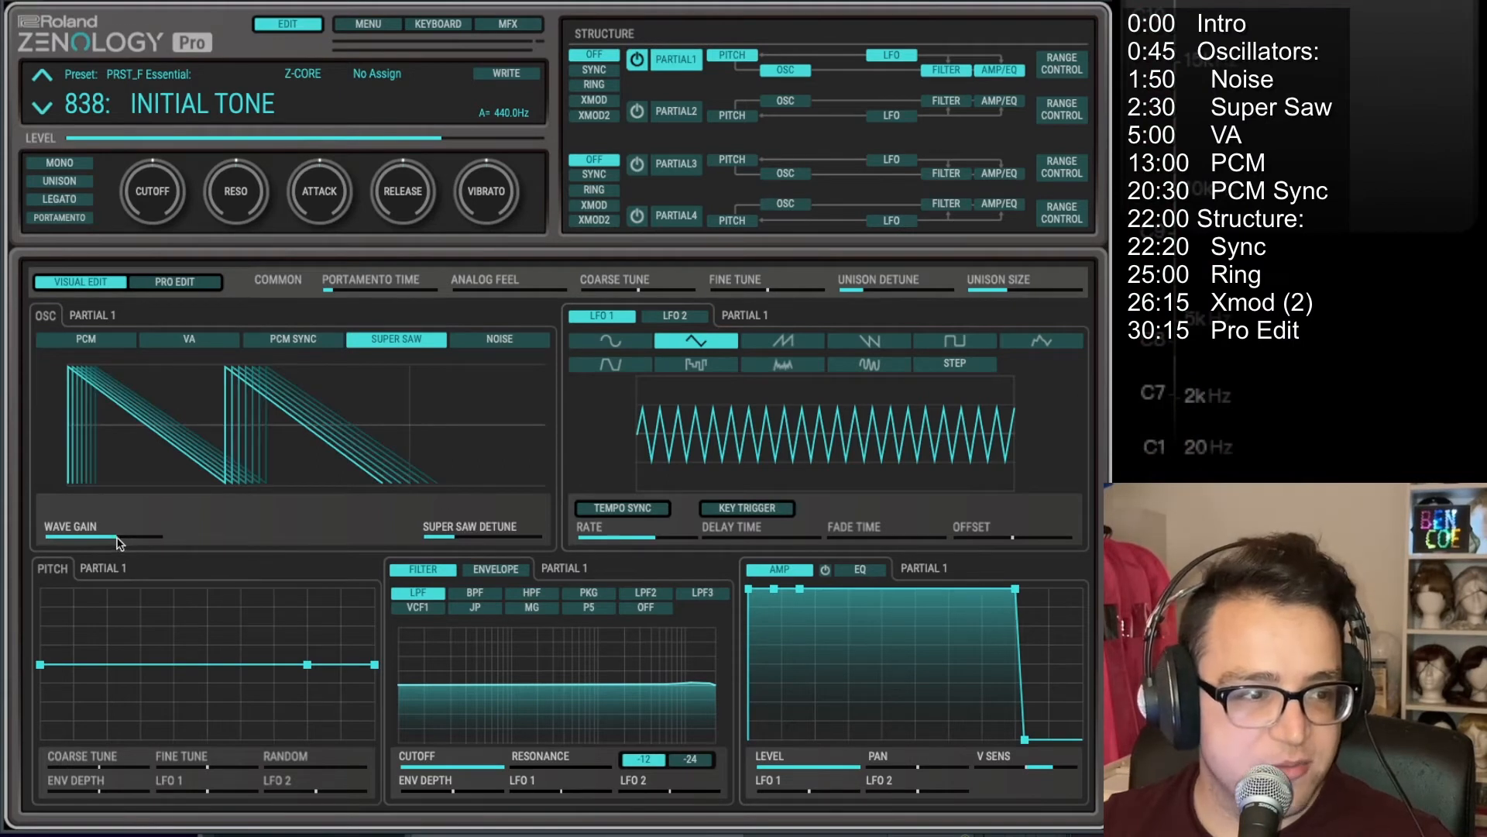
{"action": "left_click_drag", "start_coordinate": [118, 543], "coordinate": [96, 549]}
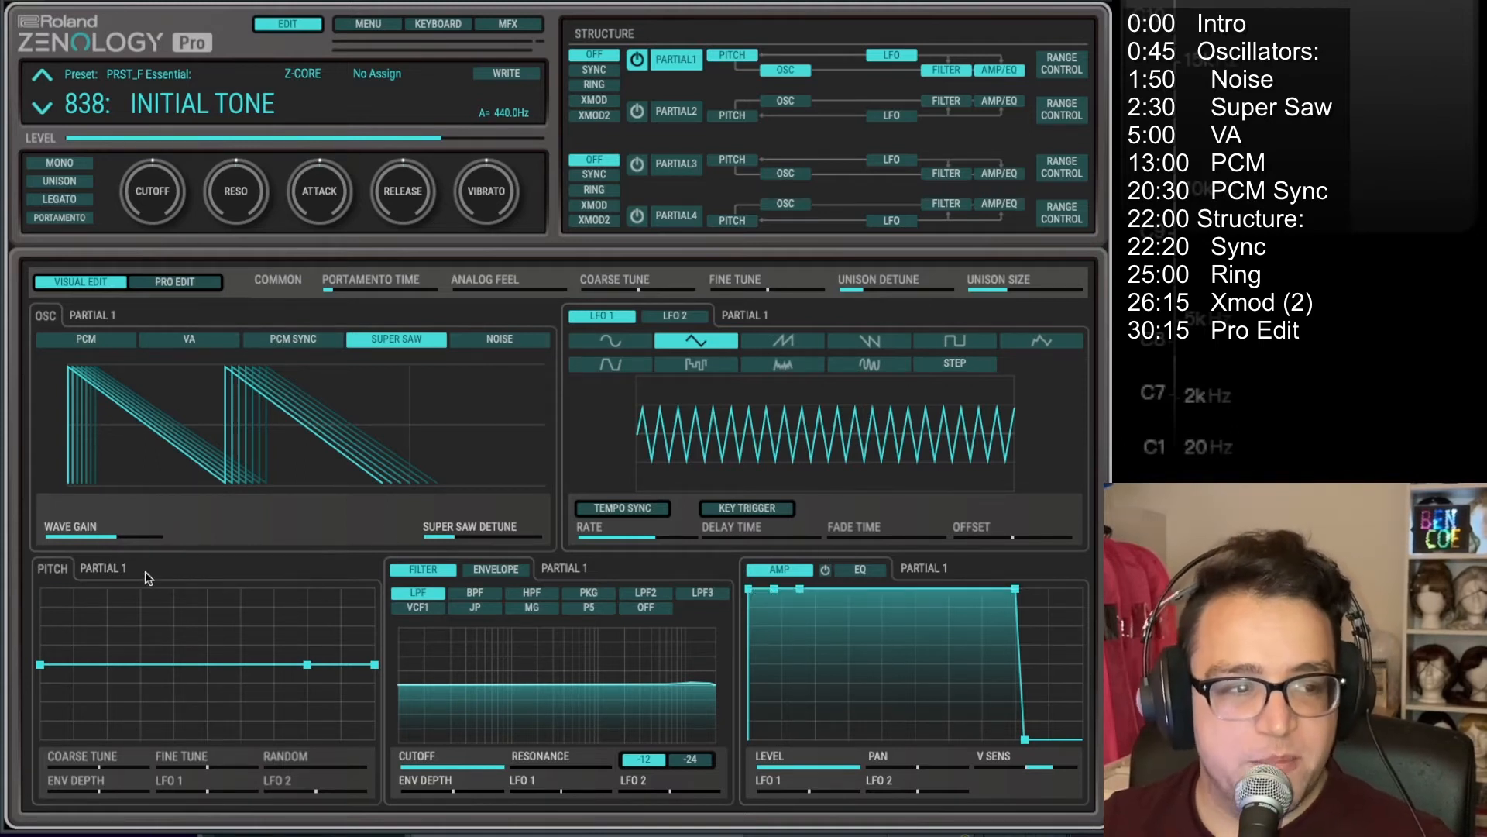
{"action": "mouse_move", "coordinate": [123, 542]}
{"action": "left_mouse_down"}
{"action": "mouse_move", "coordinate": [97, 547]}
{"action": "mouse_move", "coordinate": [120, 544]}
{"action": "left_mouse_up"}
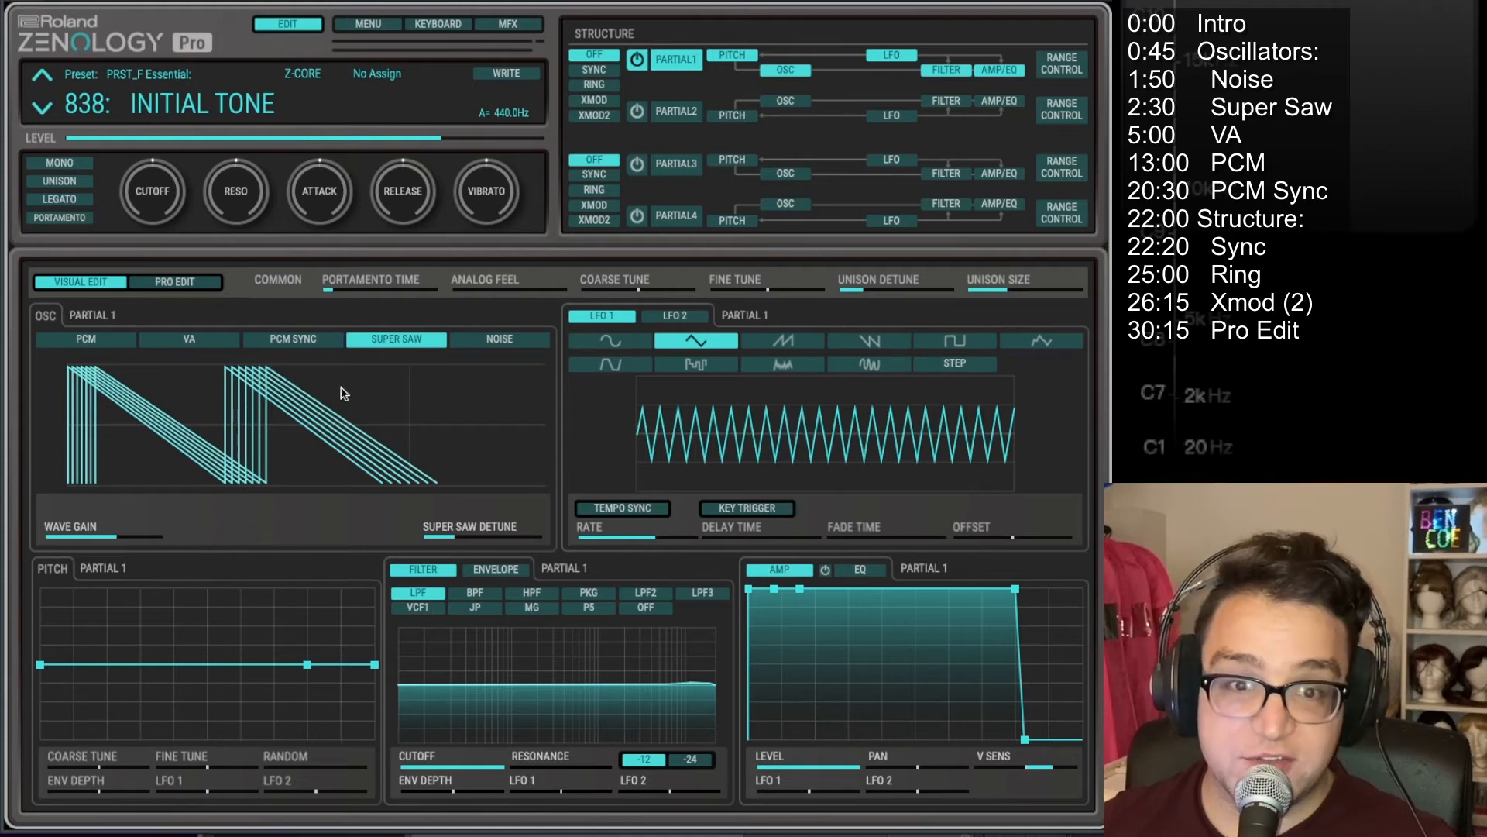
Step: Switch Partial 1's oscillator to VA with the saw waveform and set its wave gain to -6 dB
{"action": "left_click", "coordinate": [198, 341]}
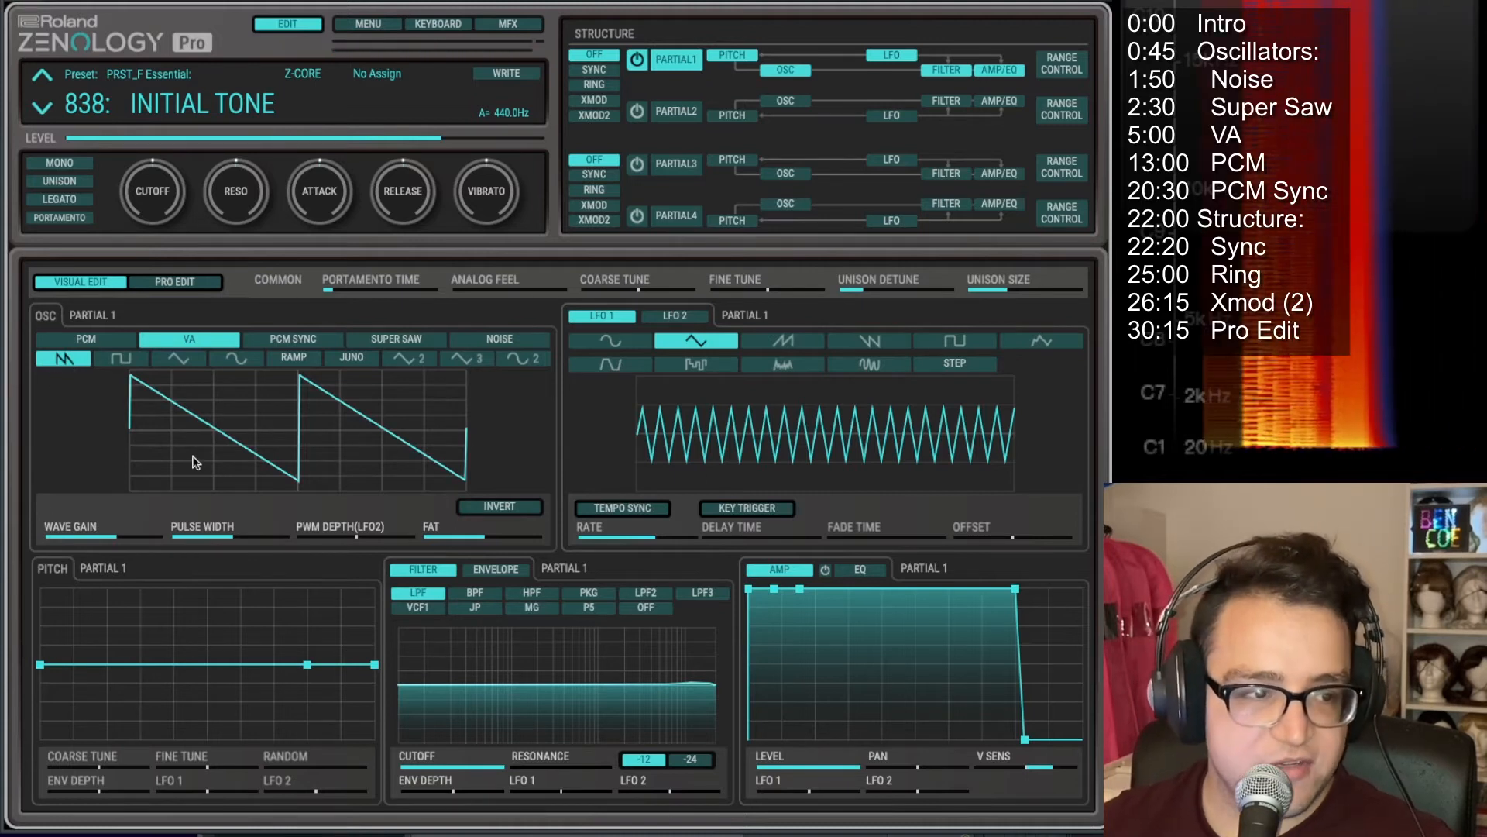
{"action": "left_click_drag", "start_coordinate": [106, 535], "coordinate": [113, 527]}
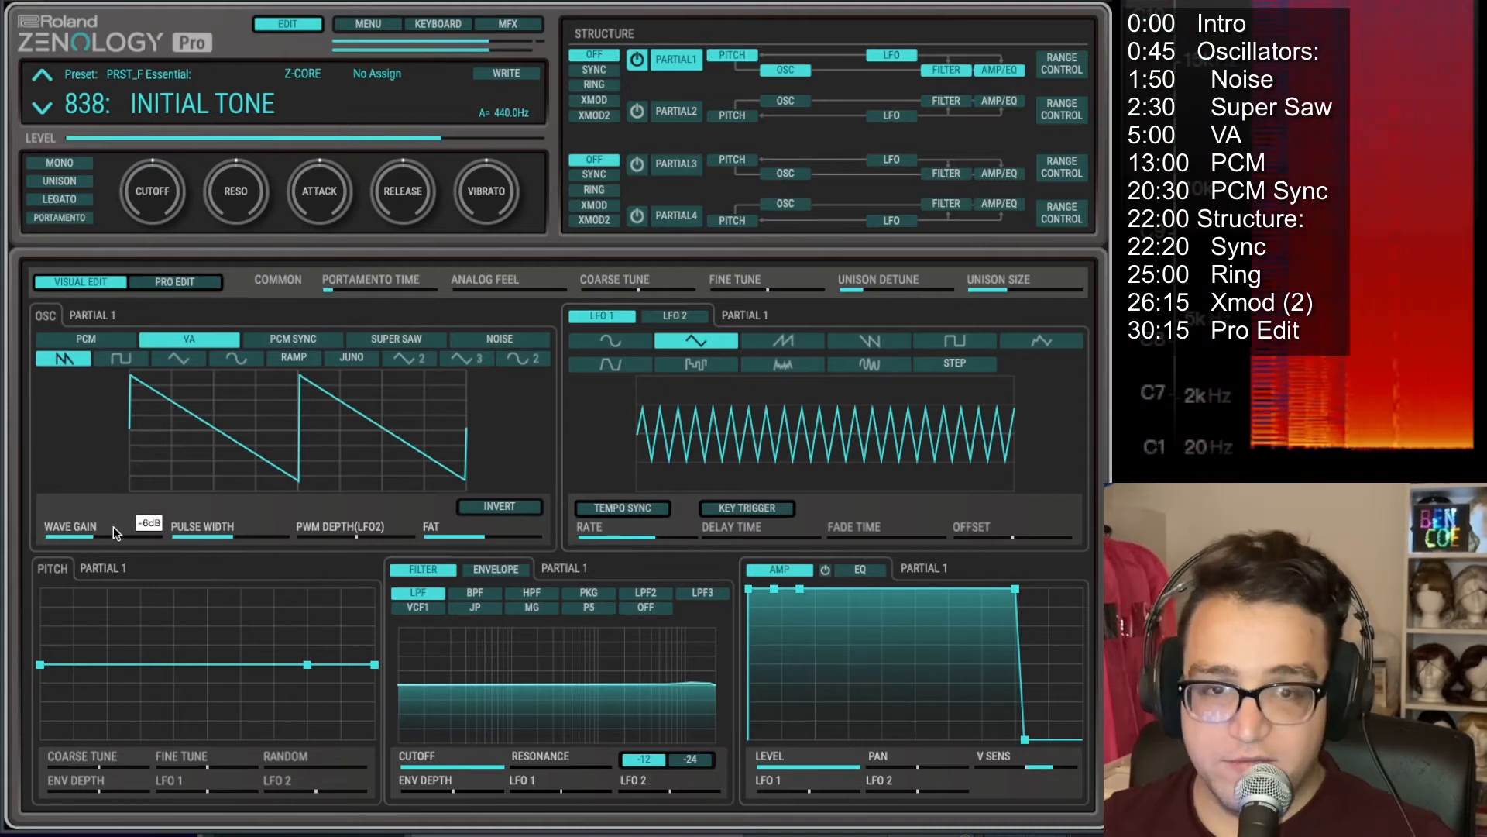
Step: Audition the VA oscillator's square, triangle, sine and saw waveforms, ending on sine
{"action": "left_click", "coordinate": [115, 361]}
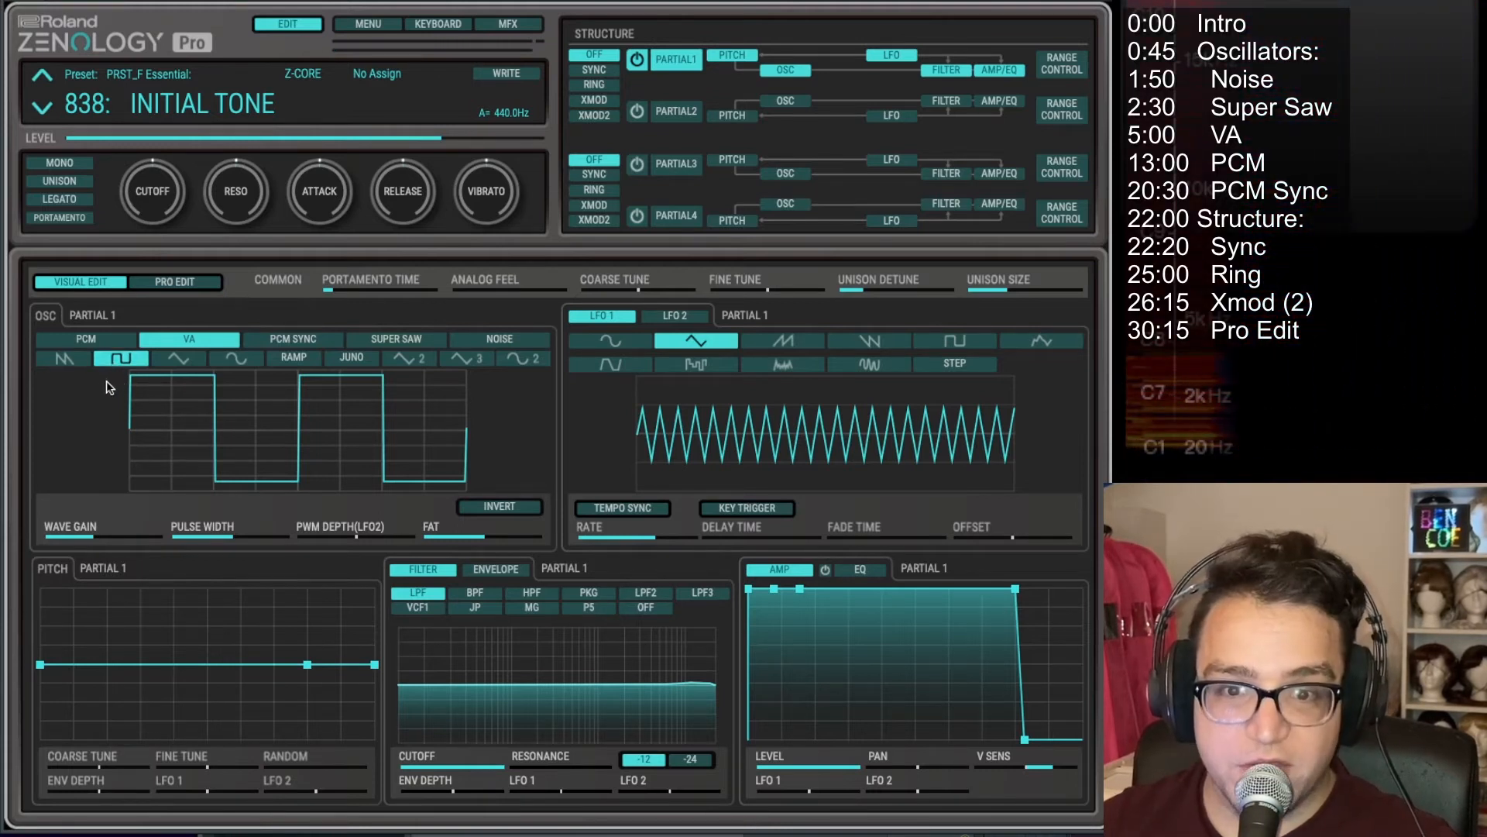
{"action": "left_click", "coordinate": [155, 359]}
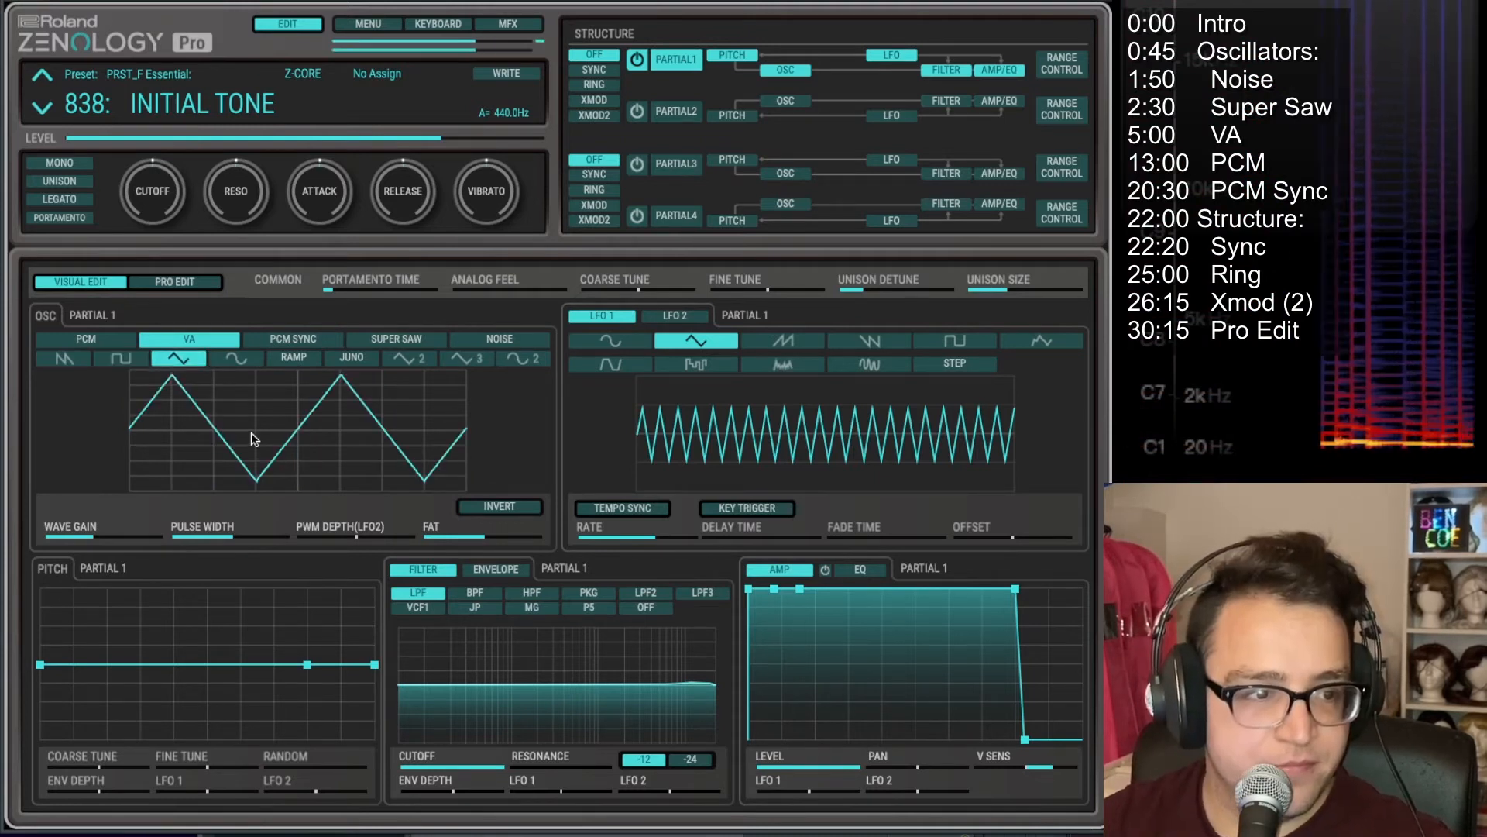
{"action": "left_click", "coordinate": [235, 359]}
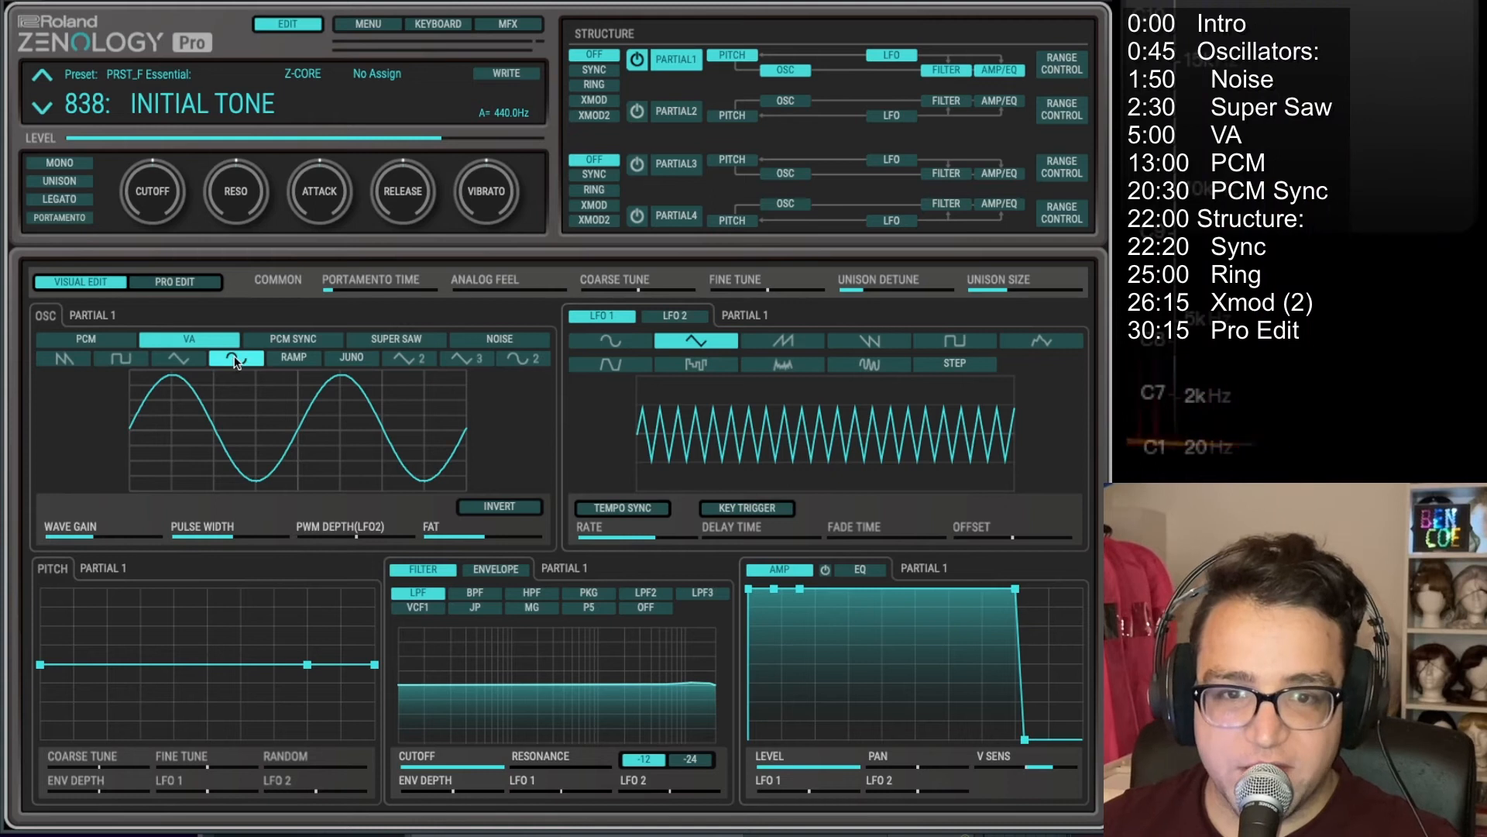
{"action": "left_click", "coordinate": [197, 358]}
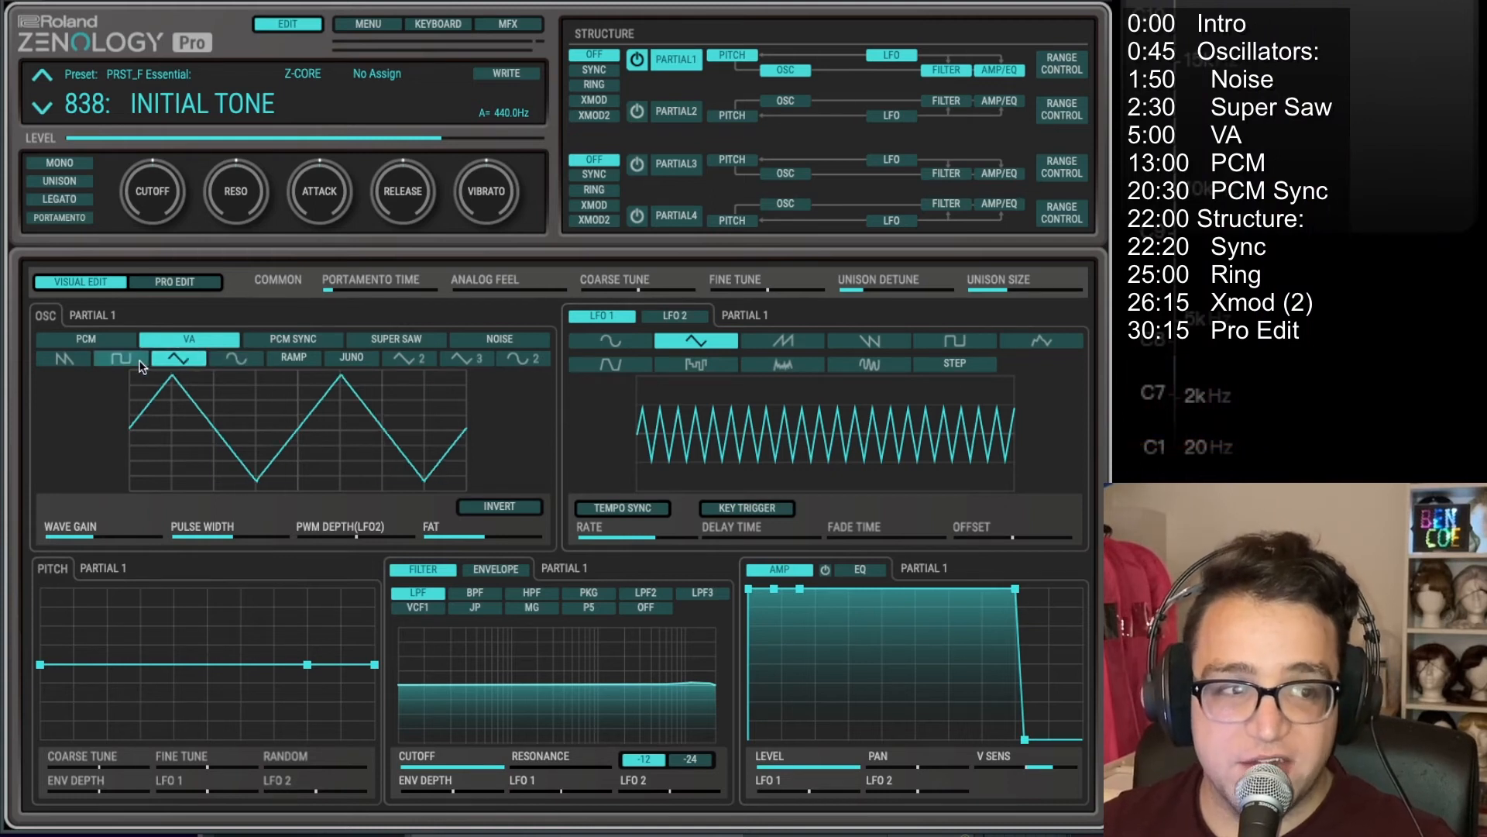
{"action": "left_click", "coordinate": [95, 362]}
{"action": "left_click", "coordinate": [84, 360]}
{"action": "left_click", "coordinate": [136, 357]}
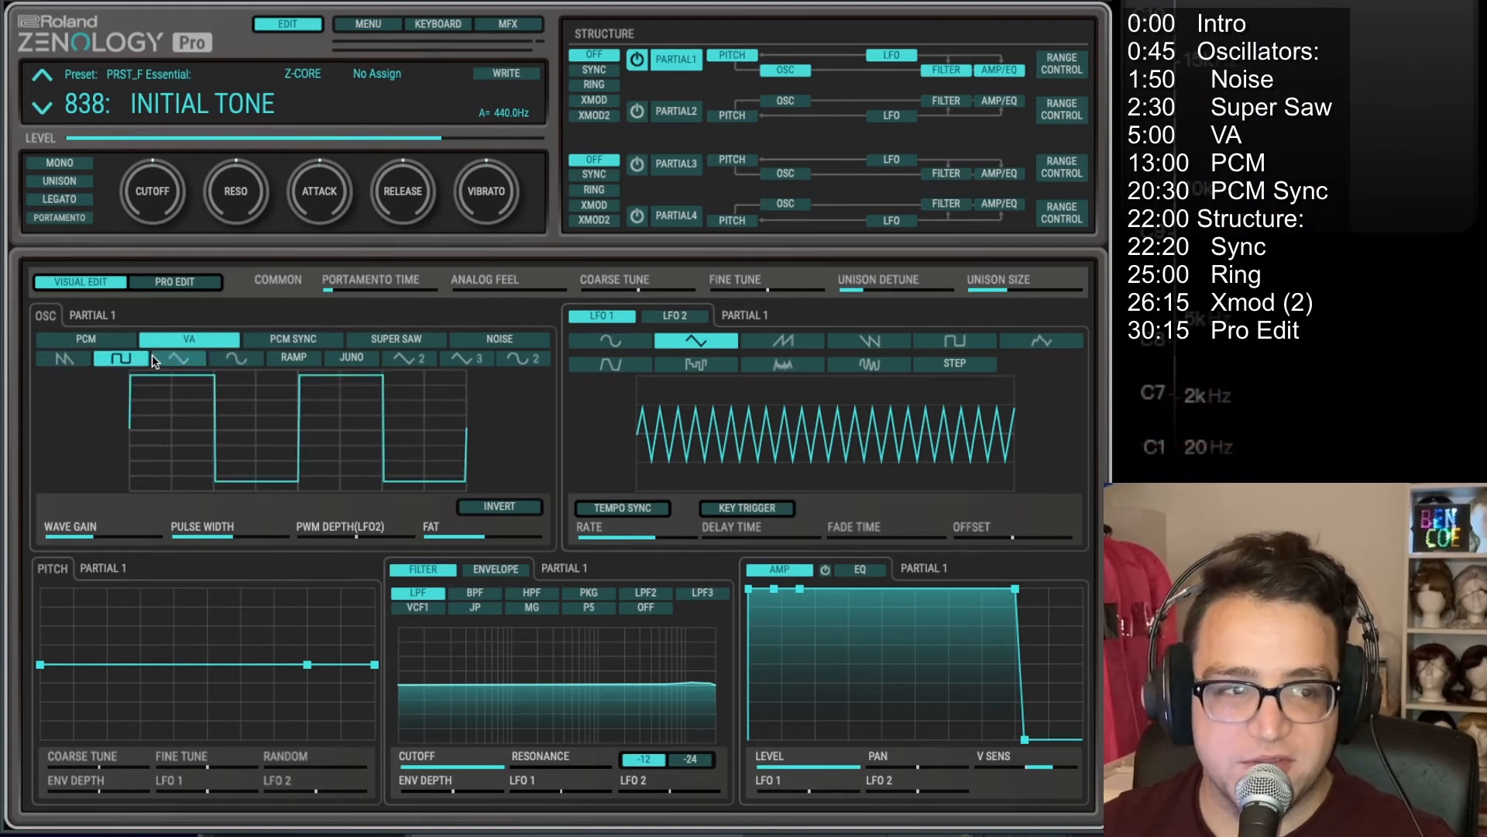
{"action": "left_click", "coordinate": [167, 357]}
{"action": "left_click", "coordinate": [236, 361]}
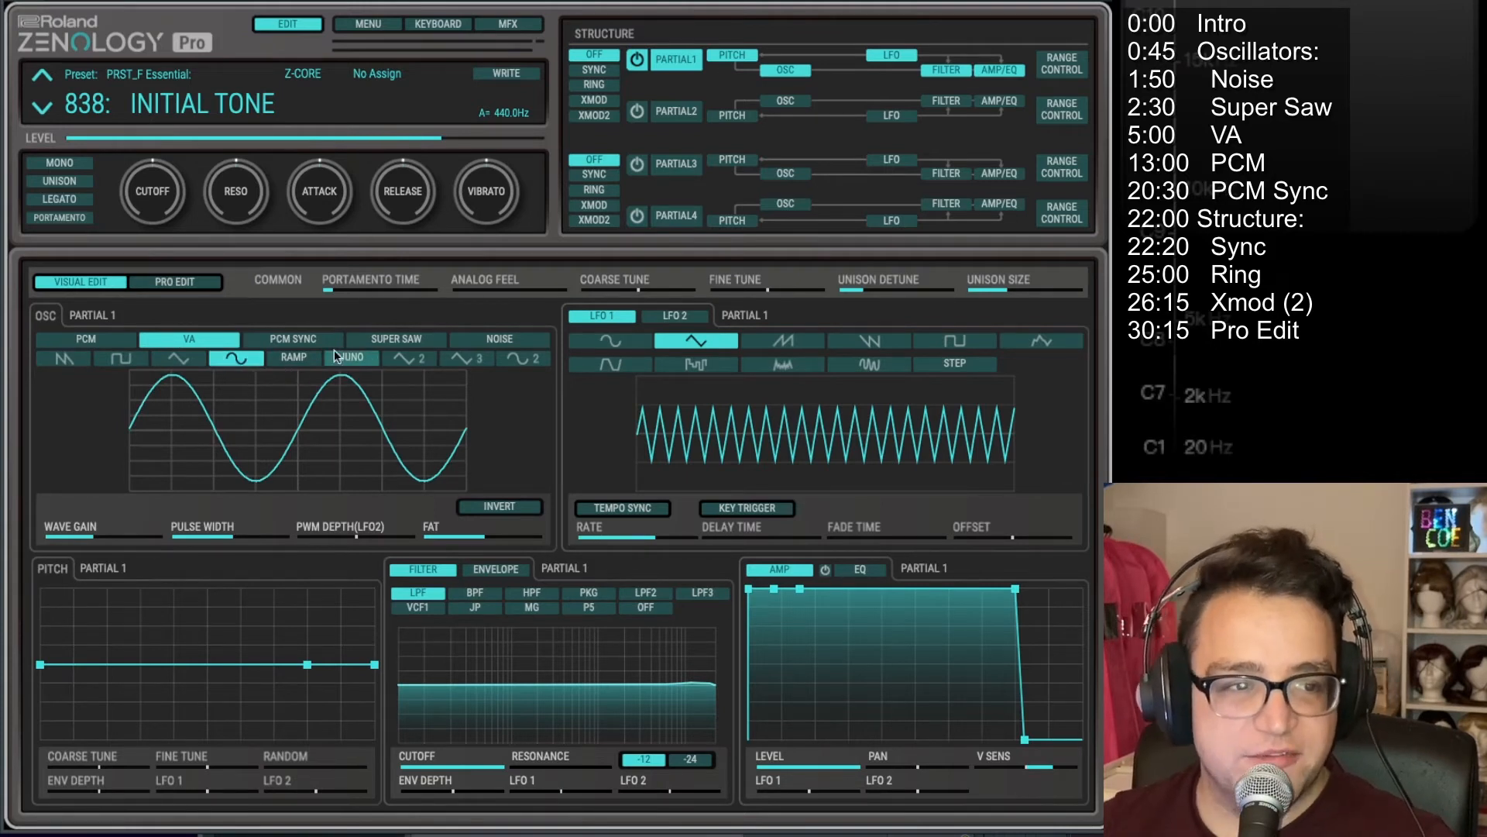
Step: Try the Ramp waveform with a slightly altered pulse width, then select the saw waveform and set Pulse Width to 66
{"action": "left_click", "coordinate": [309, 362]}
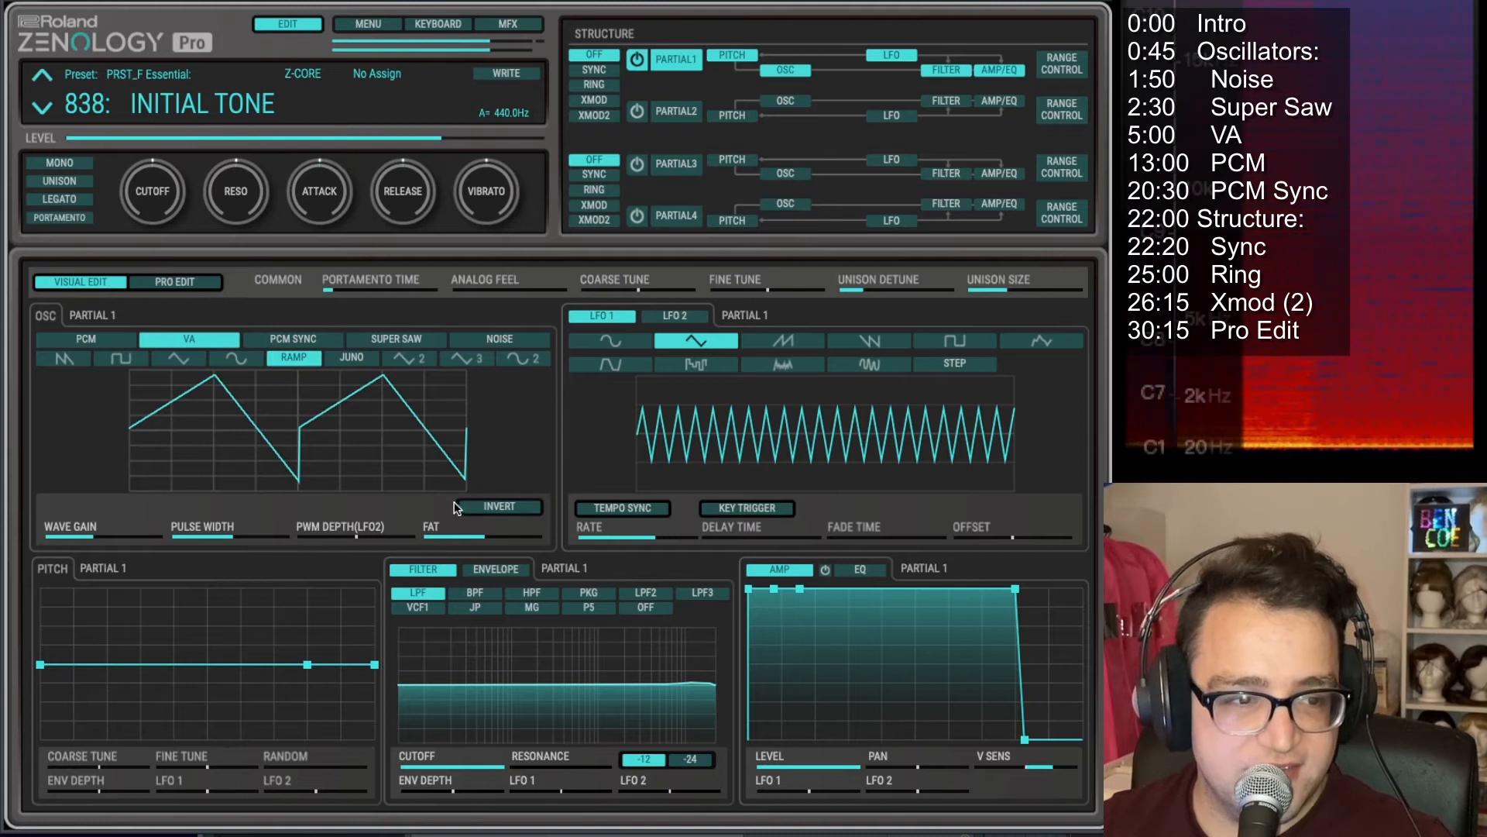
{"action": "mouse_move", "coordinate": [224, 542]}
{"action": "left_mouse_down"}
{"action": "mouse_move", "coordinate": [283, 539]}
{"action": "mouse_move", "coordinate": [211, 536]}
{"action": "mouse_move", "coordinate": [225, 542]}
{"action": "left_mouse_up"}
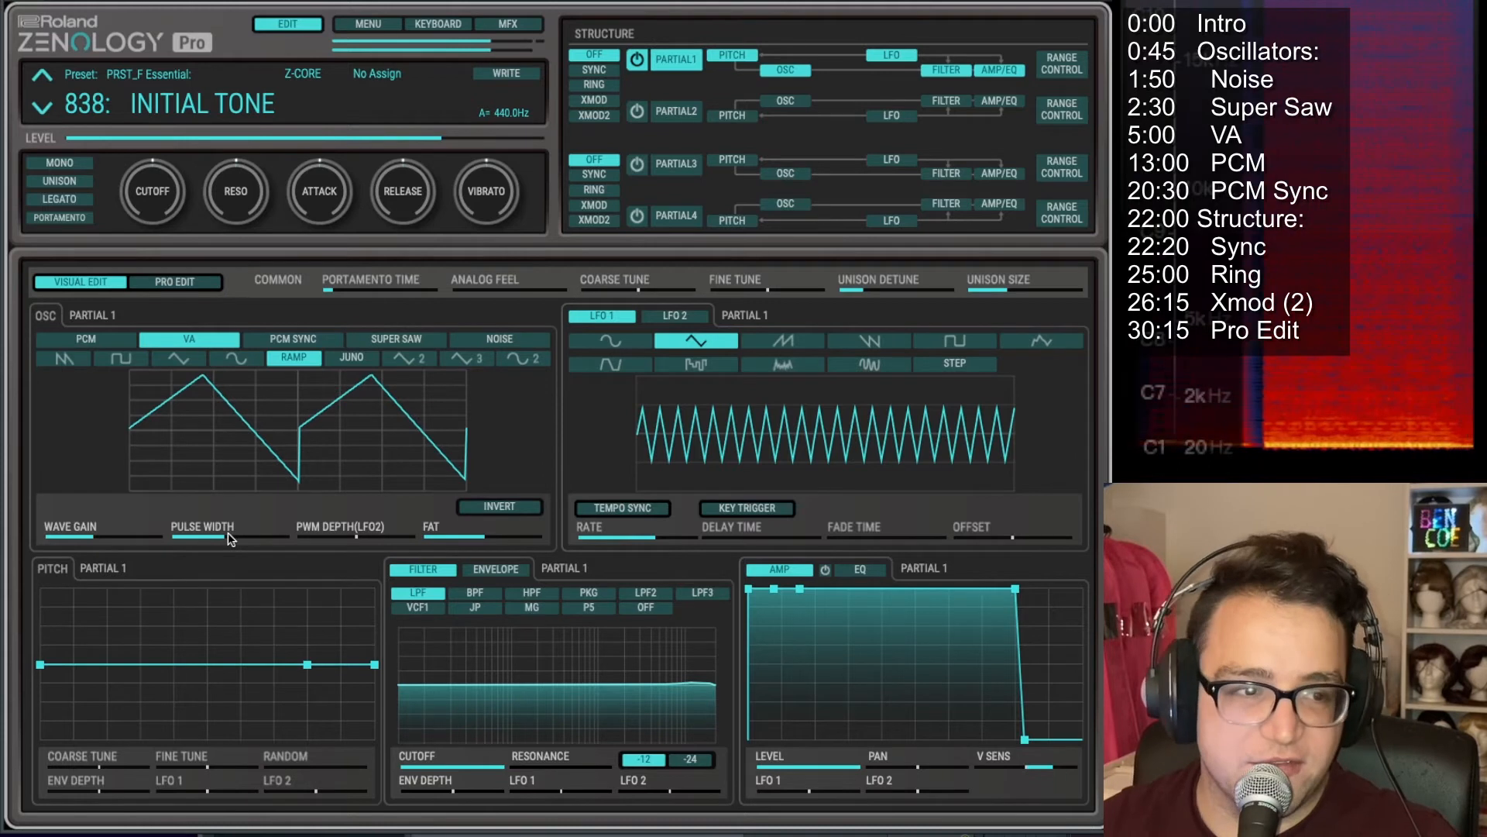
{"action": "left_click", "coordinate": [65, 361]}
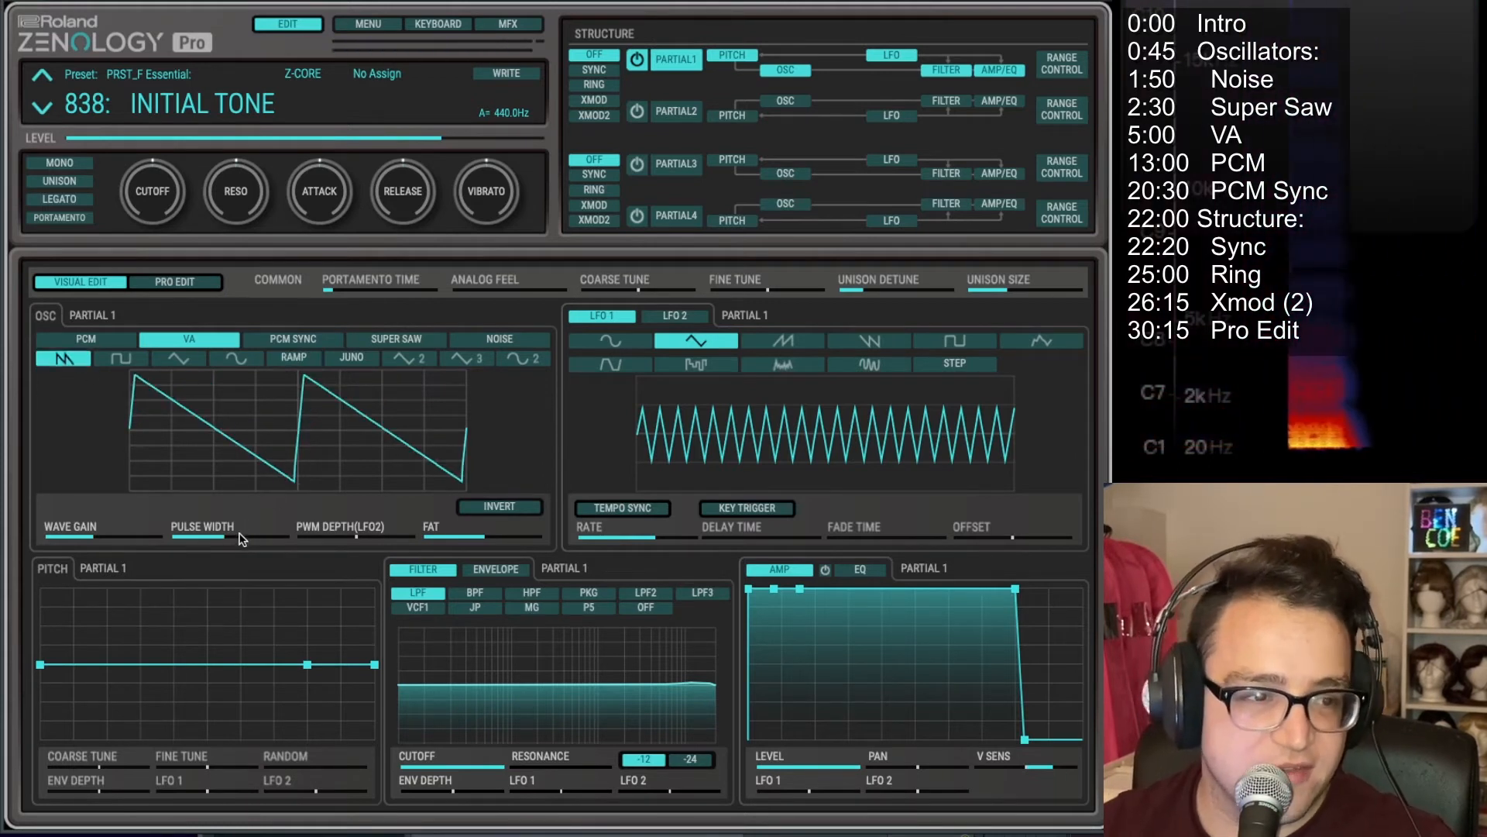
{"action": "scroll", "coordinate": [238, 542], "scroll_direction": "up", "scroll_amount": 3}
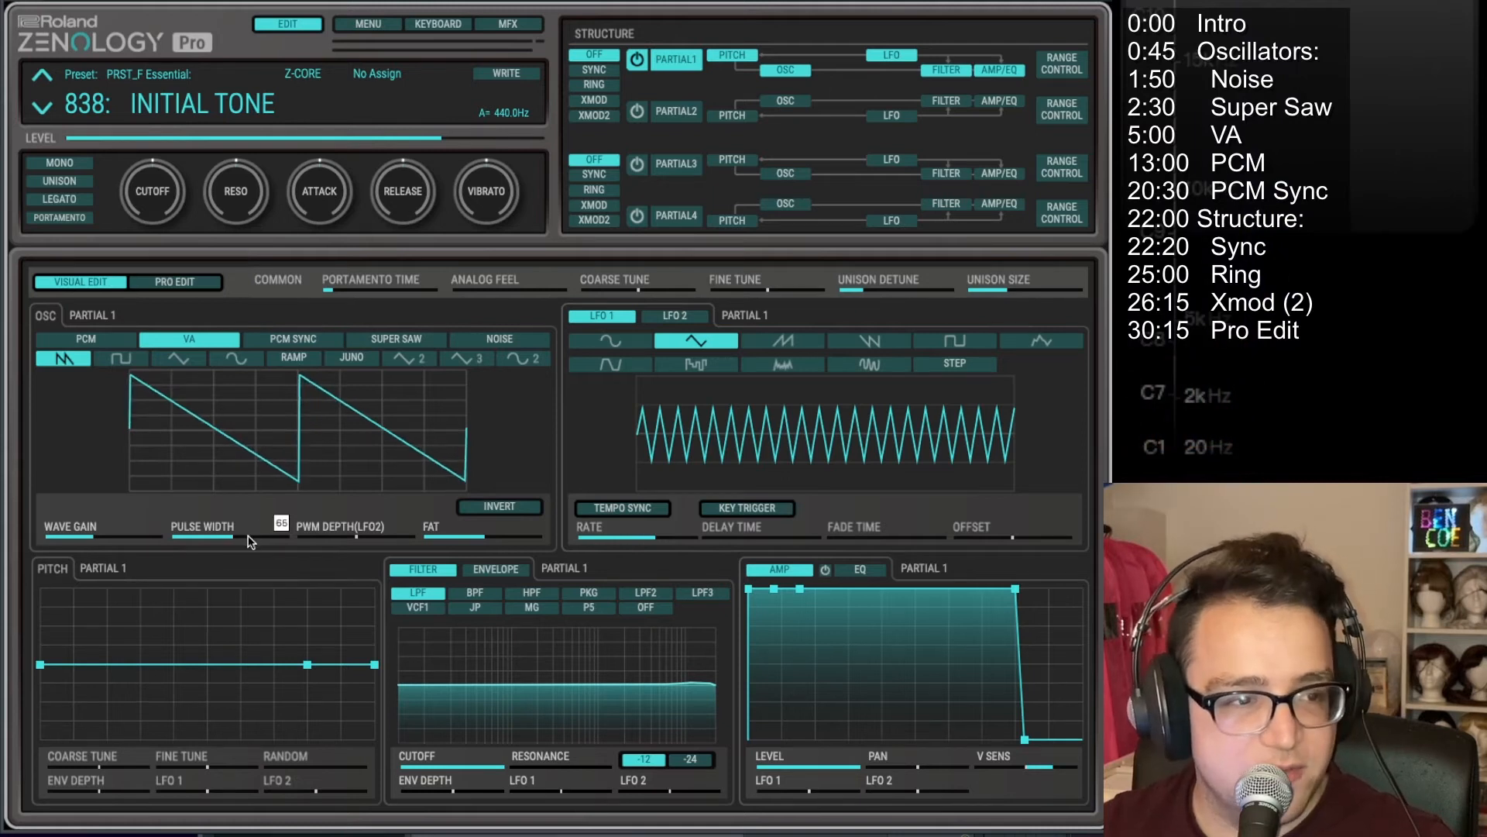
Step: Compare the VA oscillator's Ramp waveform with saw and square, returning to Ramp
{"action": "left_click", "coordinate": [293, 358]}
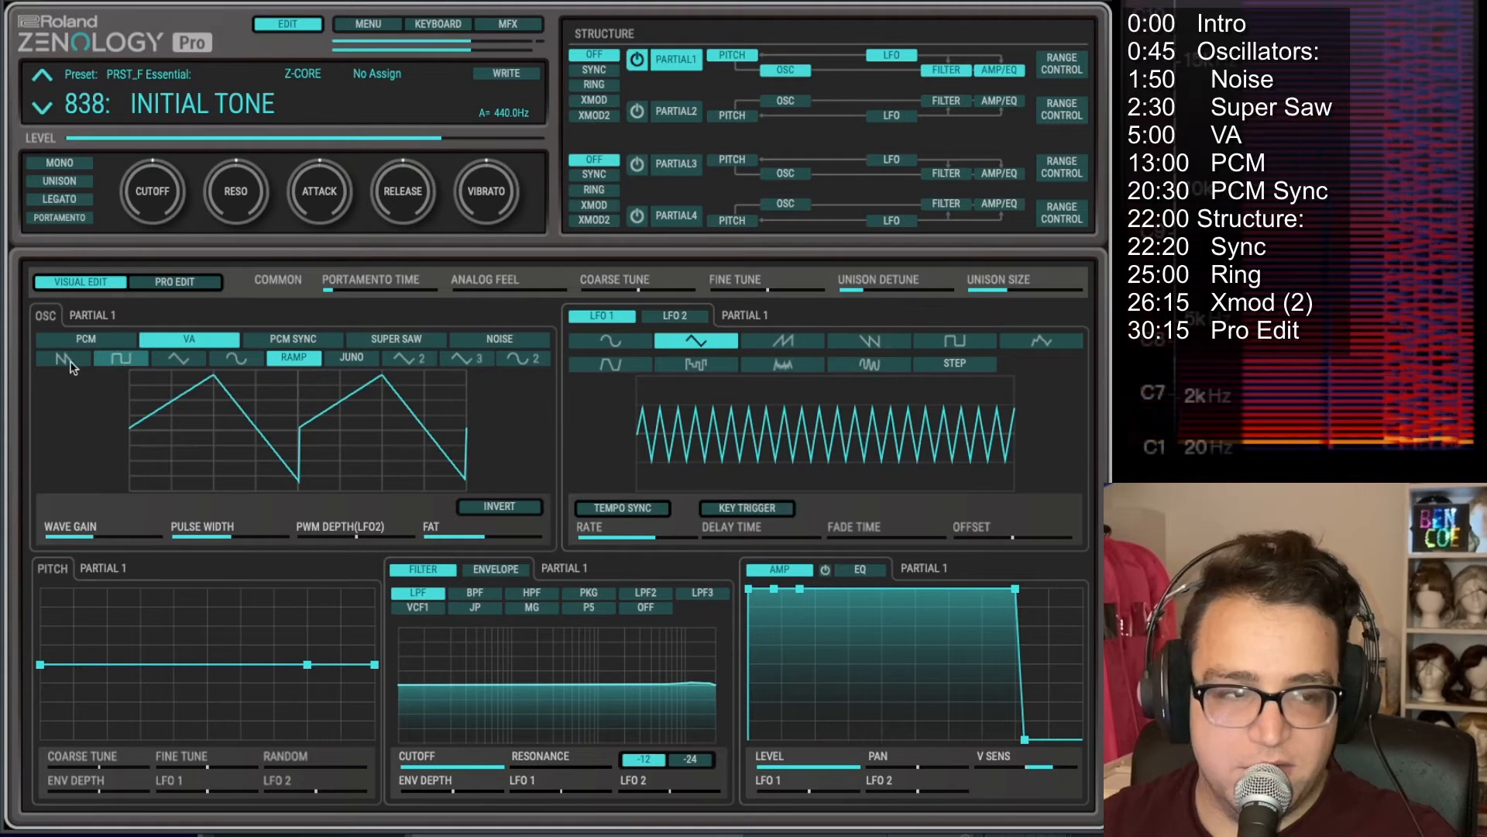
{"action": "left_click", "coordinate": [49, 366]}
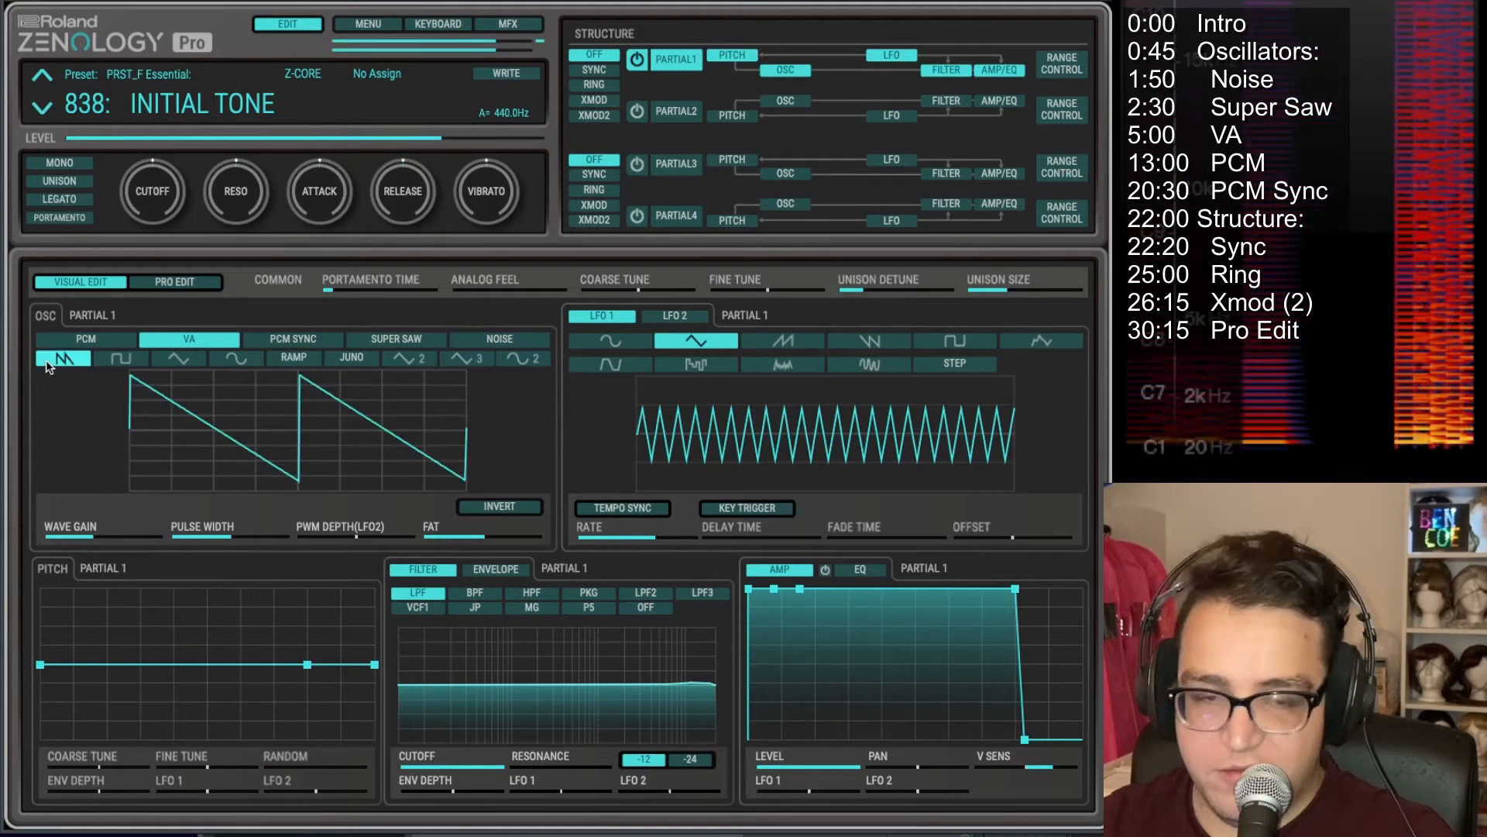
{"action": "left_click", "coordinate": [122, 359]}
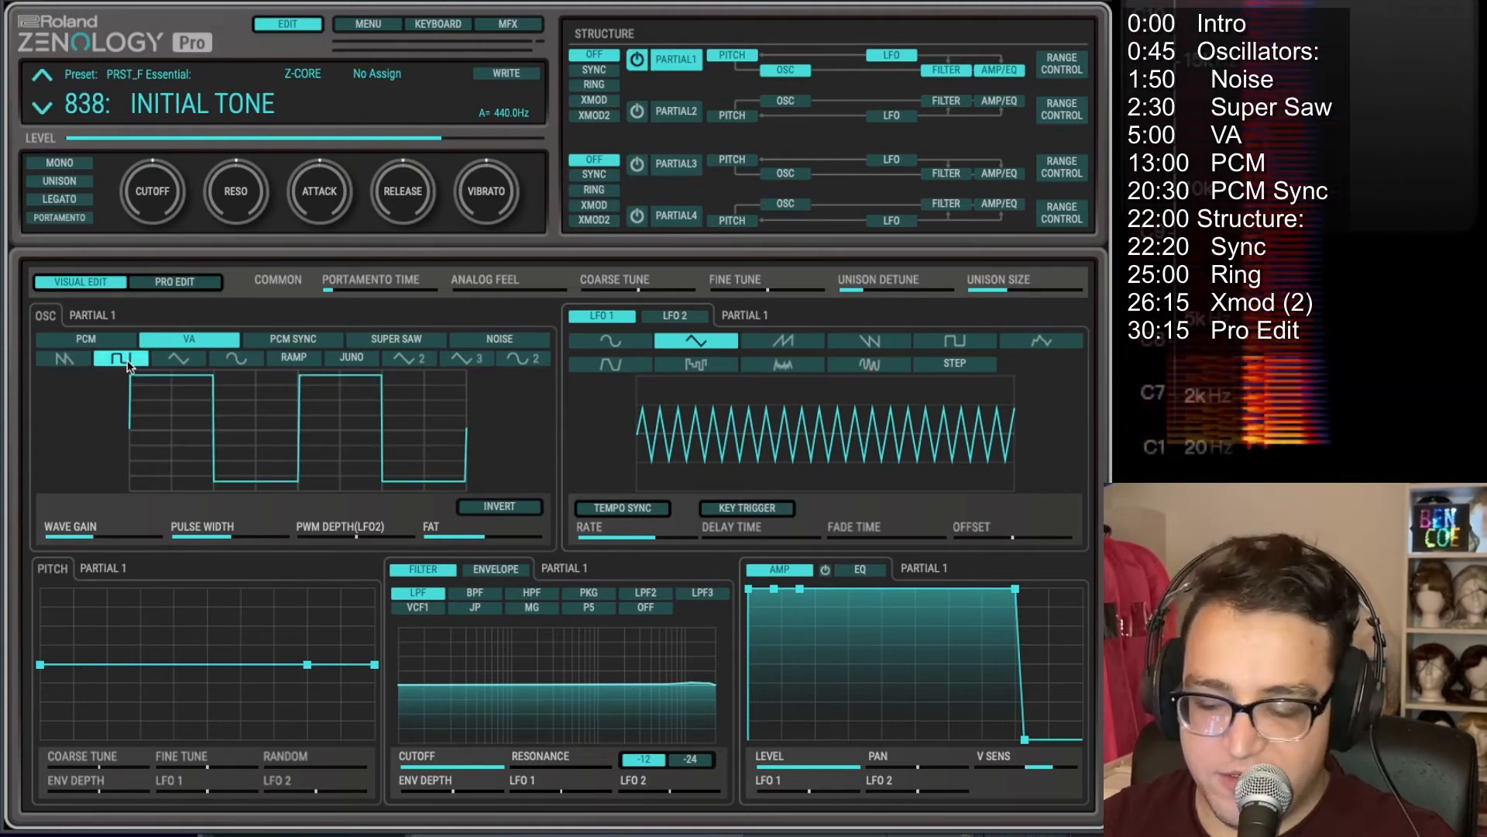
{"action": "left_click", "coordinate": [299, 359]}
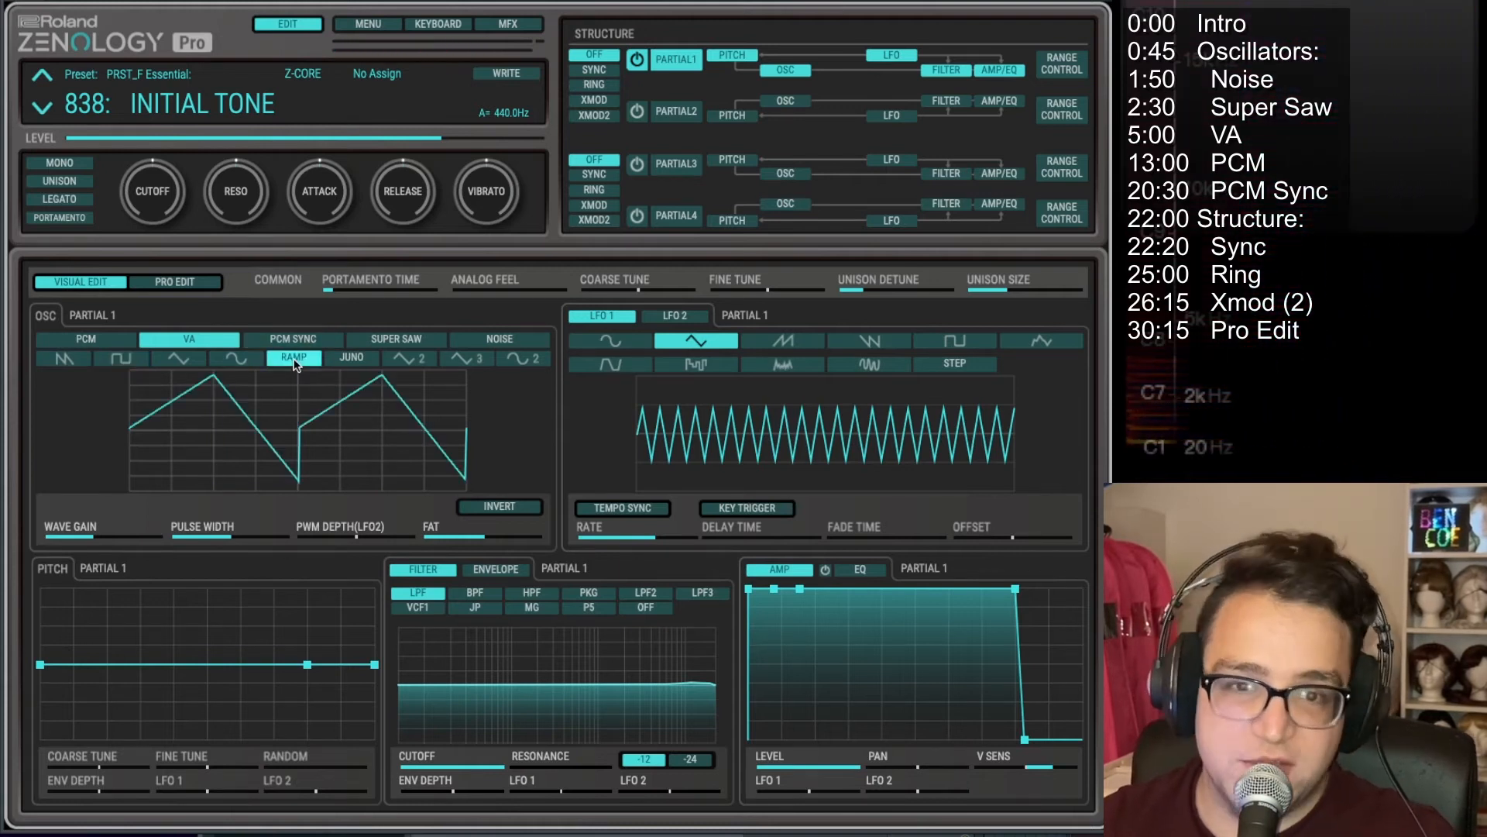
Step: Audition the Juno waveform on the VA oscillator and compare it with the saw and square waveforms
{"action": "left_click", "coordinate": [351, 358]}
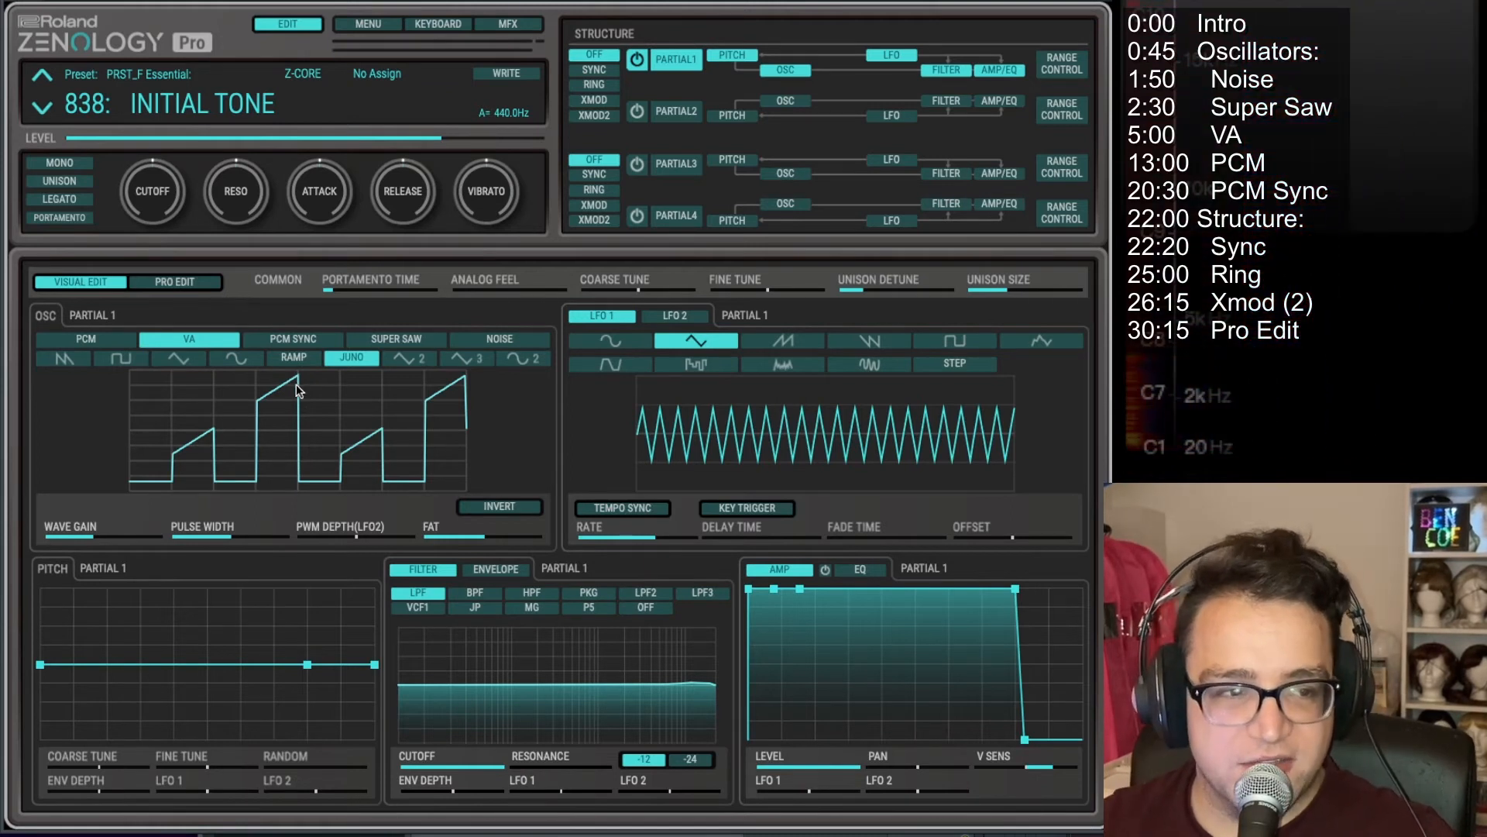
{"action": "left_click", "coordinate": [80, 361]}
{"action": "left_click", "coordinate": [109, 364]}
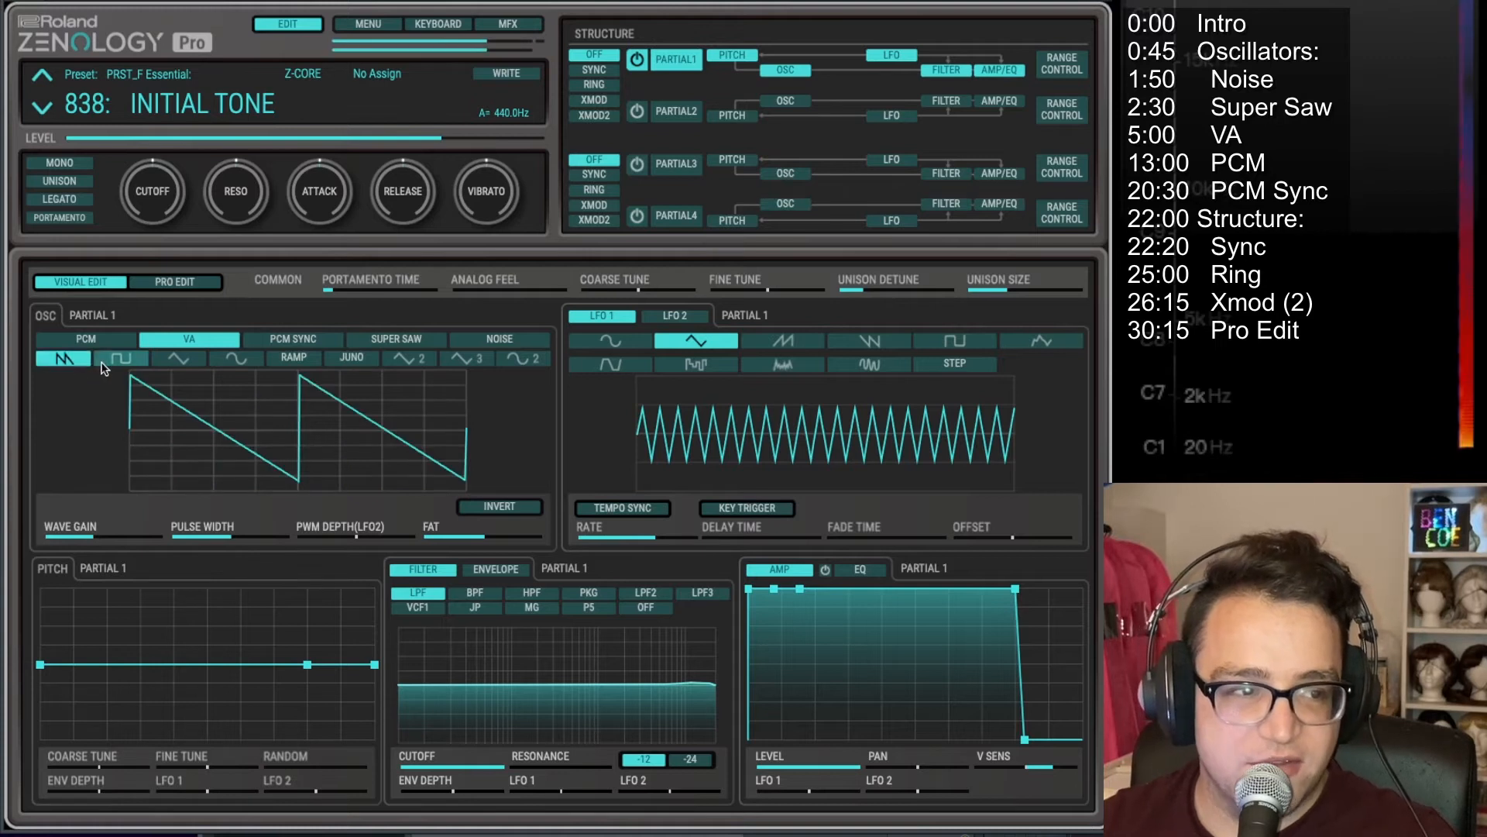
Step: Audition the Juno waveform again, then compare the Triangle 2 waveform with the plain triangle, ending on Triangle 2
{"action": "left_click", "coordinate": [350, 359]}
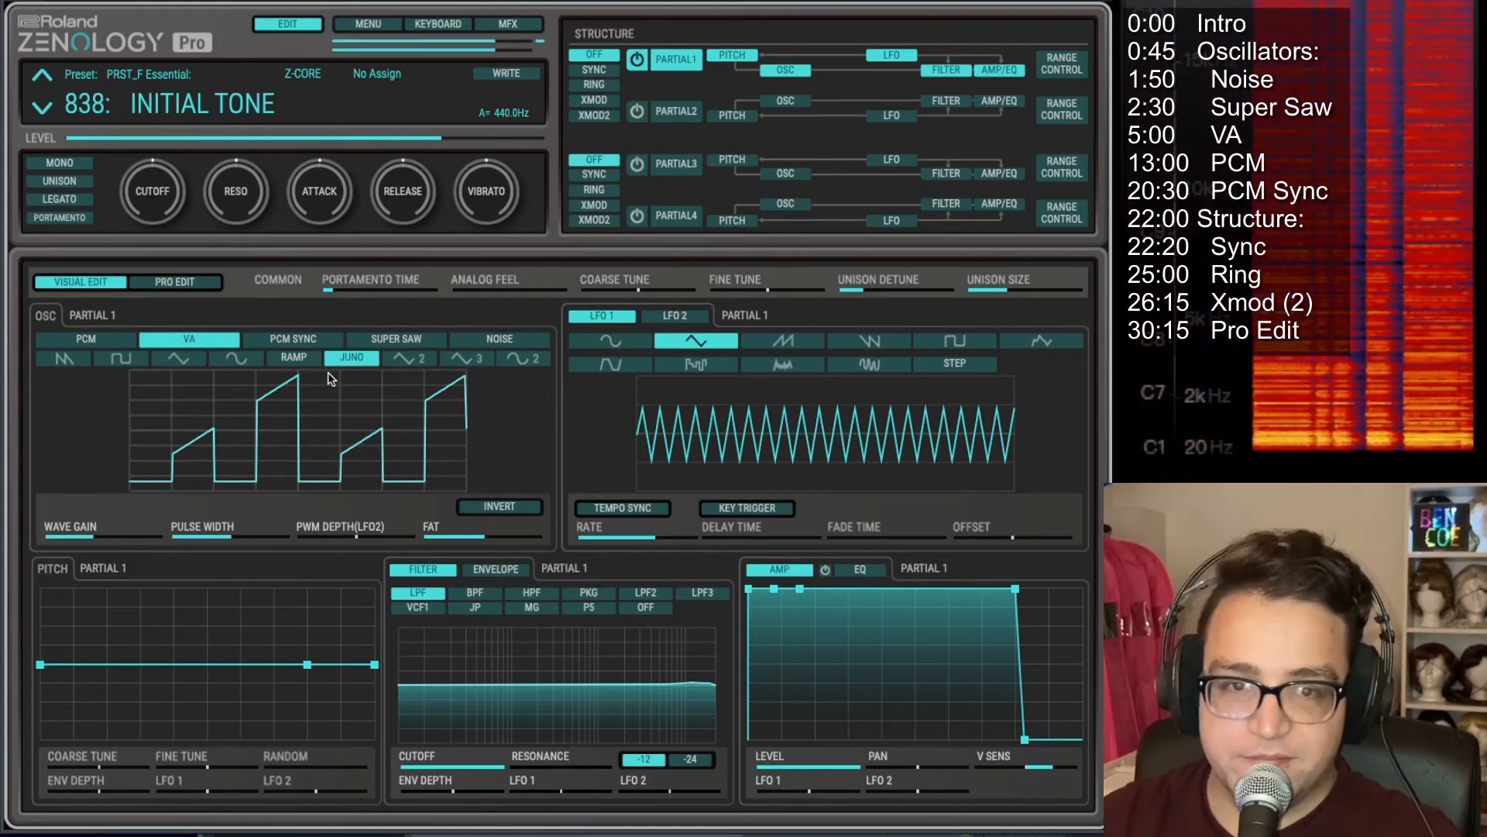
{"action": "left_click", "coordinate": [410, 358]}
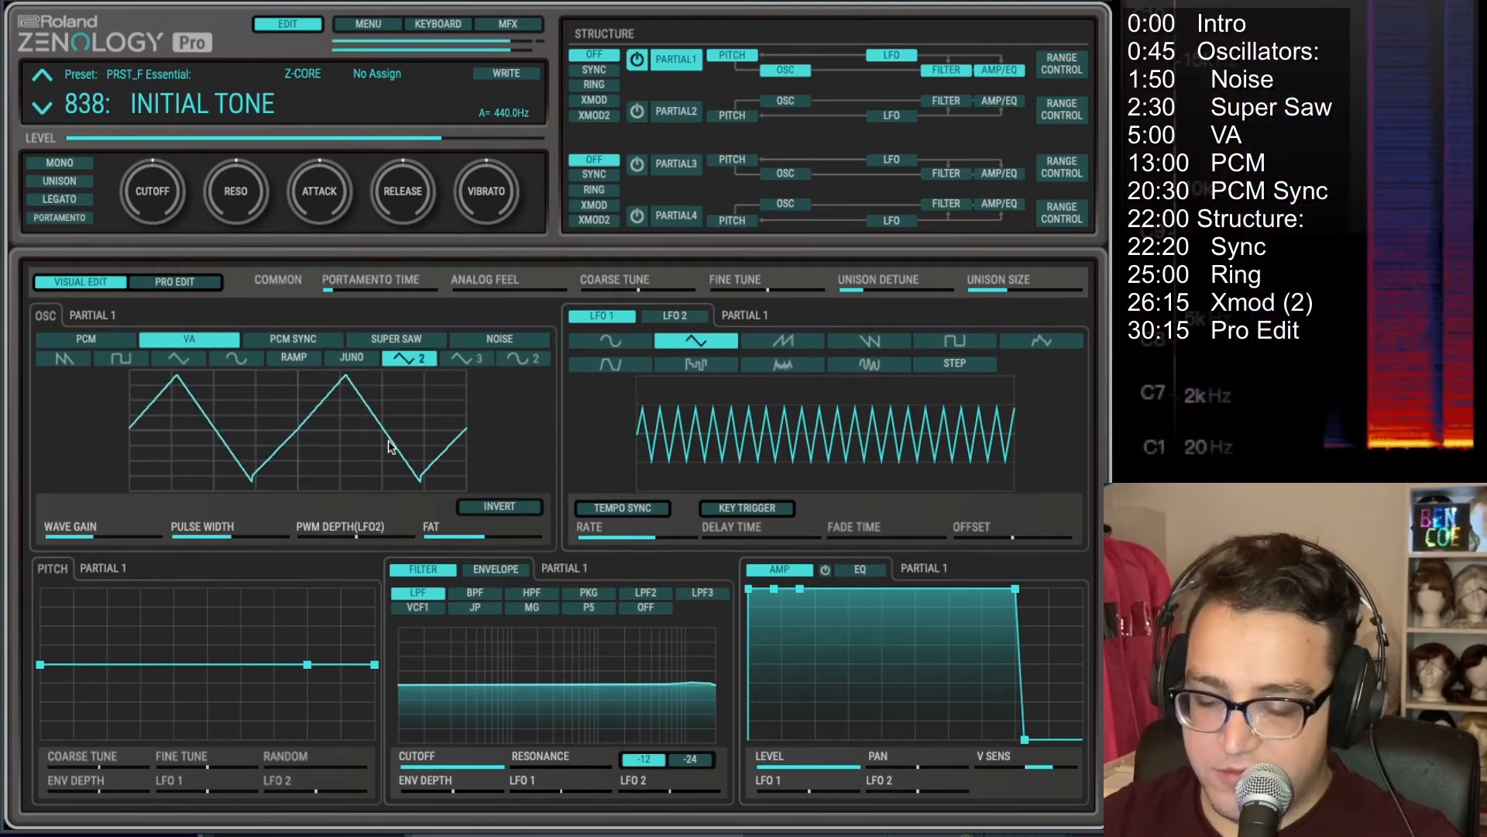
{"action": "left_click", "coordinate": [192, 359]}
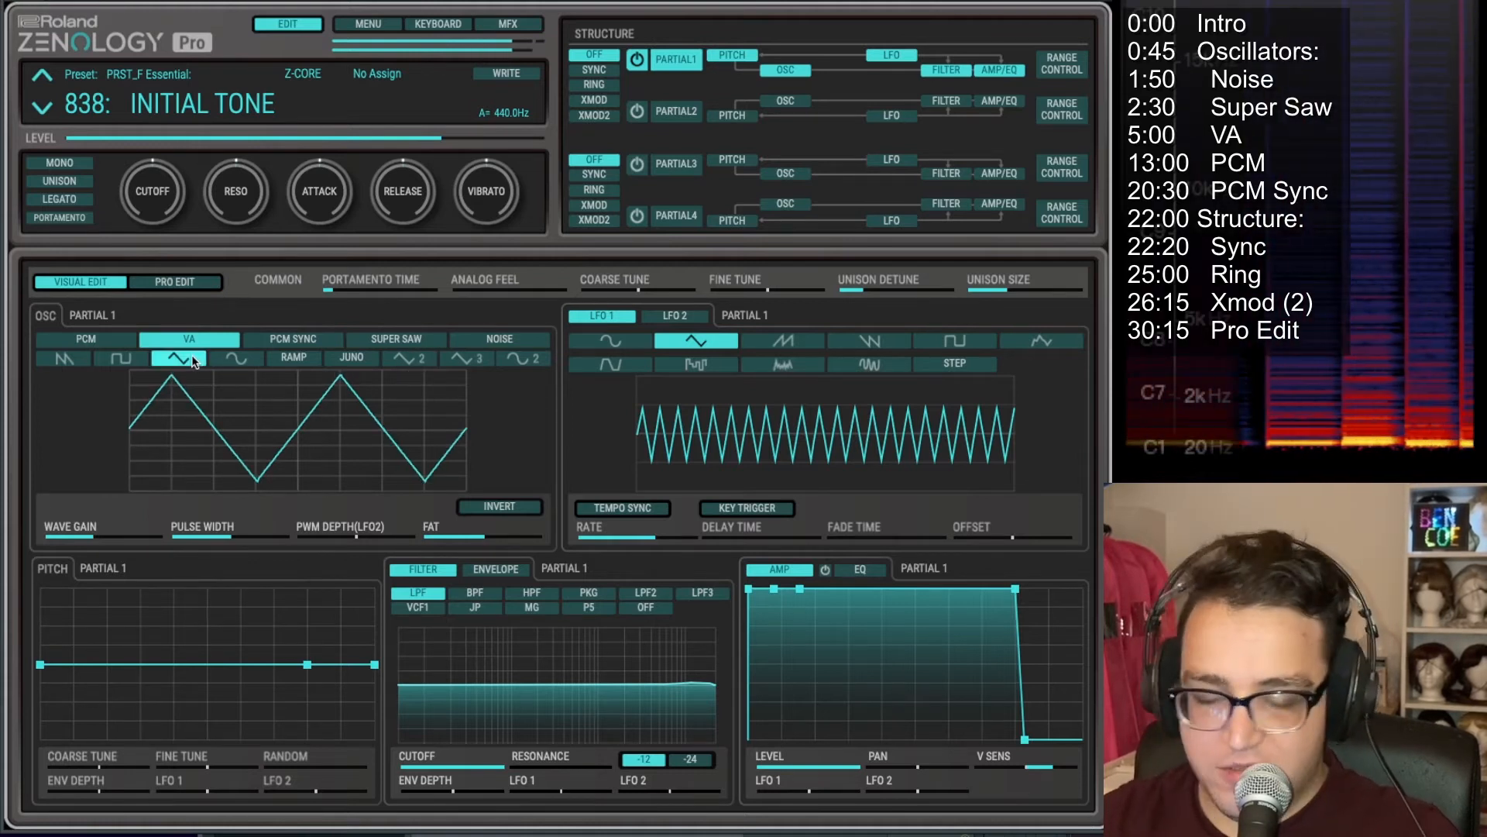
{"action": "left_click", "coordinate": [411, 361]}
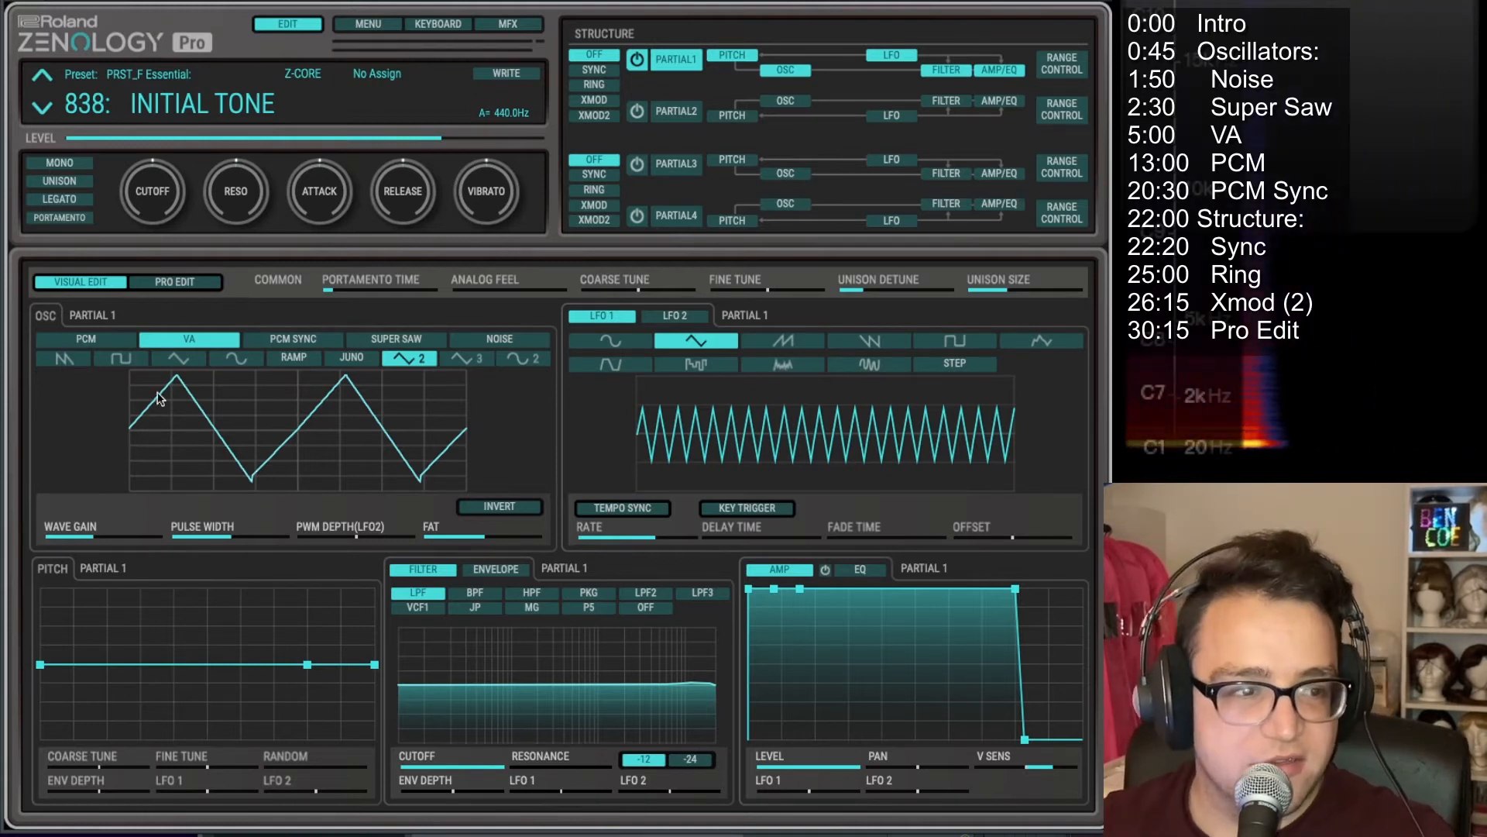
Step: Compare the VA oscillator's Triangle 3 waveform with Triangle 2 and the plain triangle, ending on Triangle 3
{"action": "left_click", "coordinate": [453, 364]}
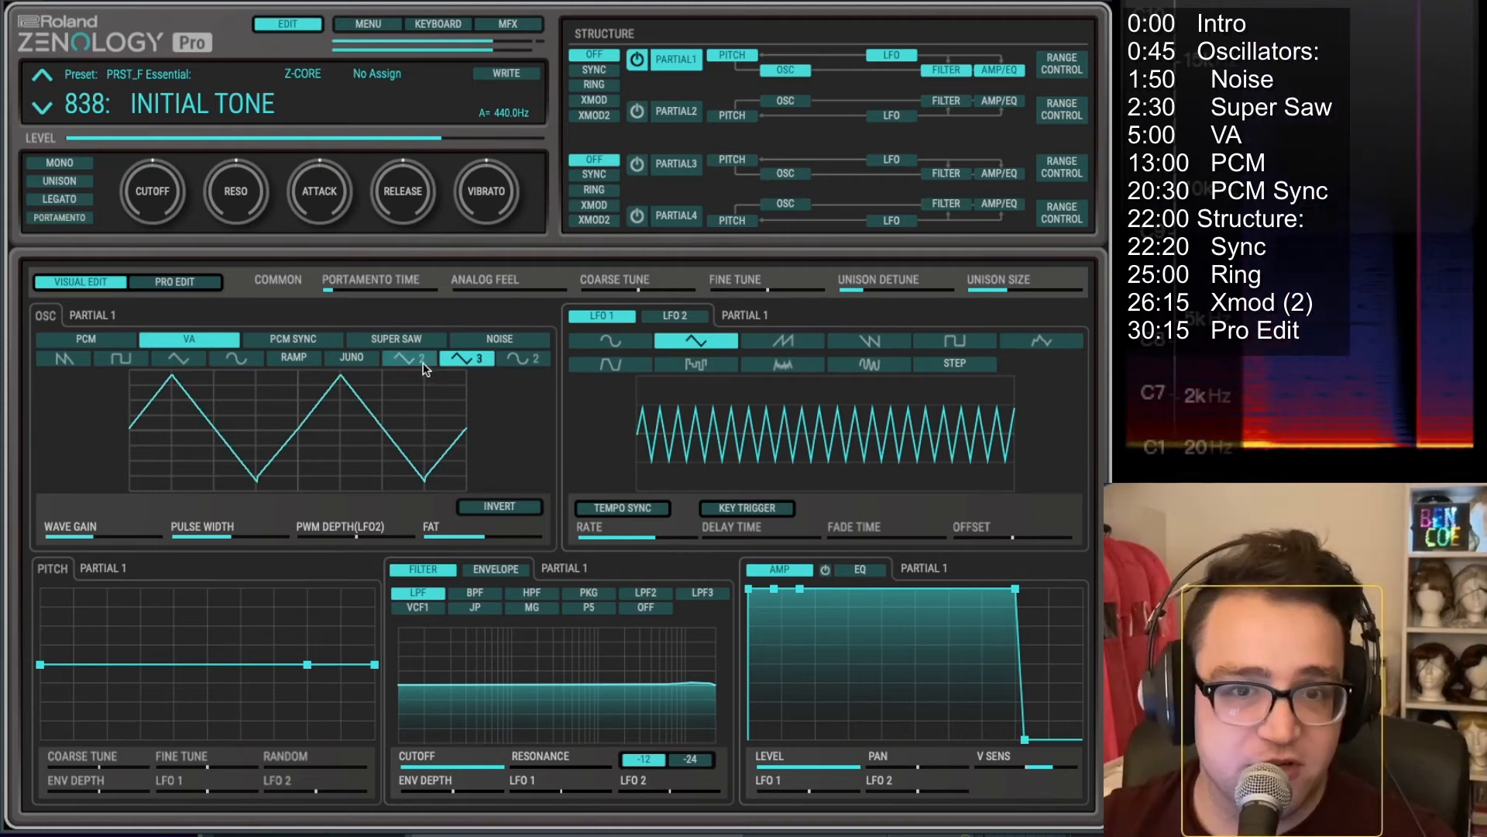
{"action": "left_click", "coordinate": [426, 369]}
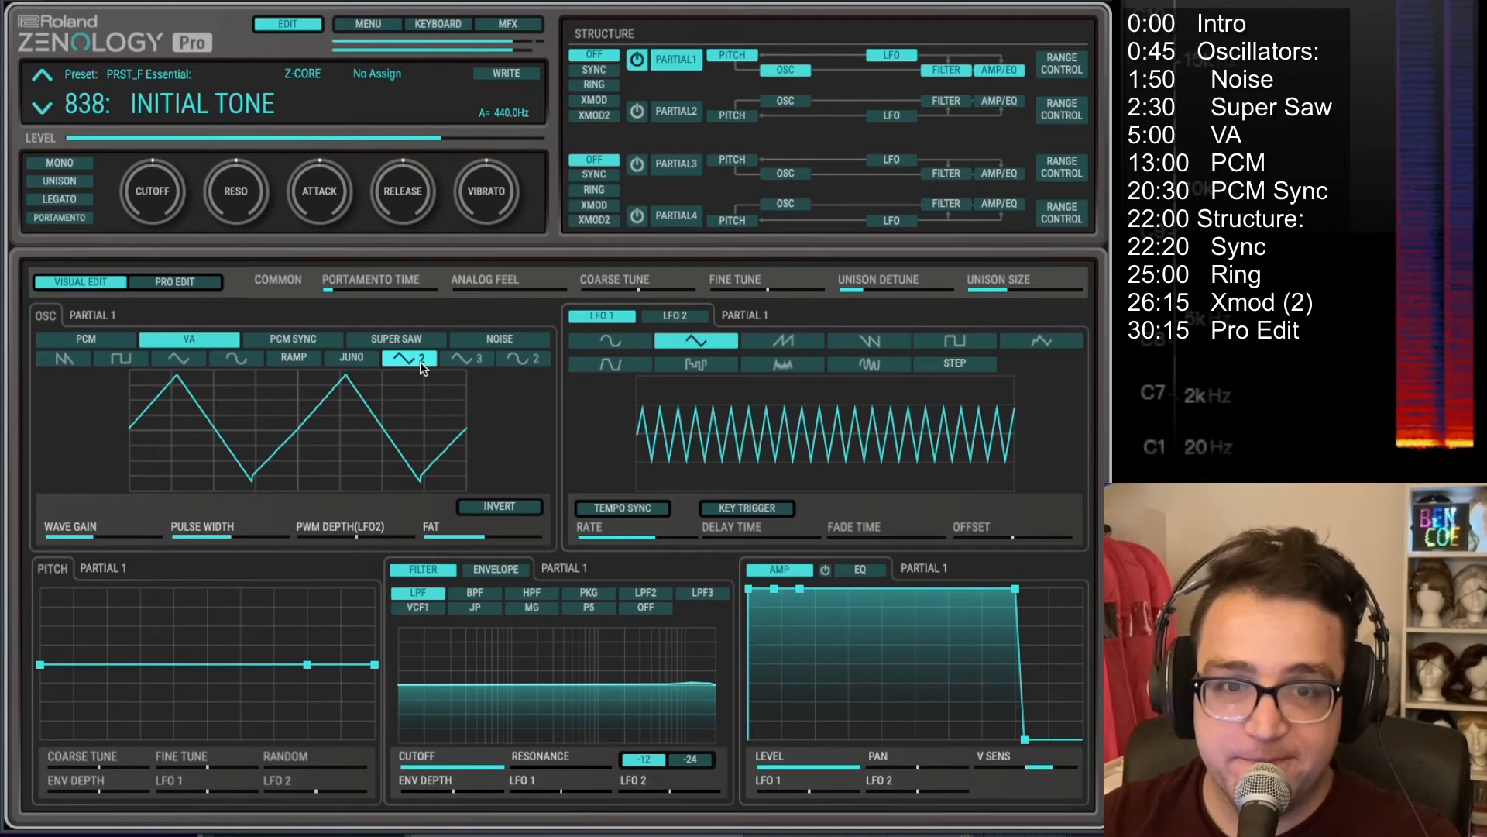
{"action": "left_click", "coordinate": [468, 358]}
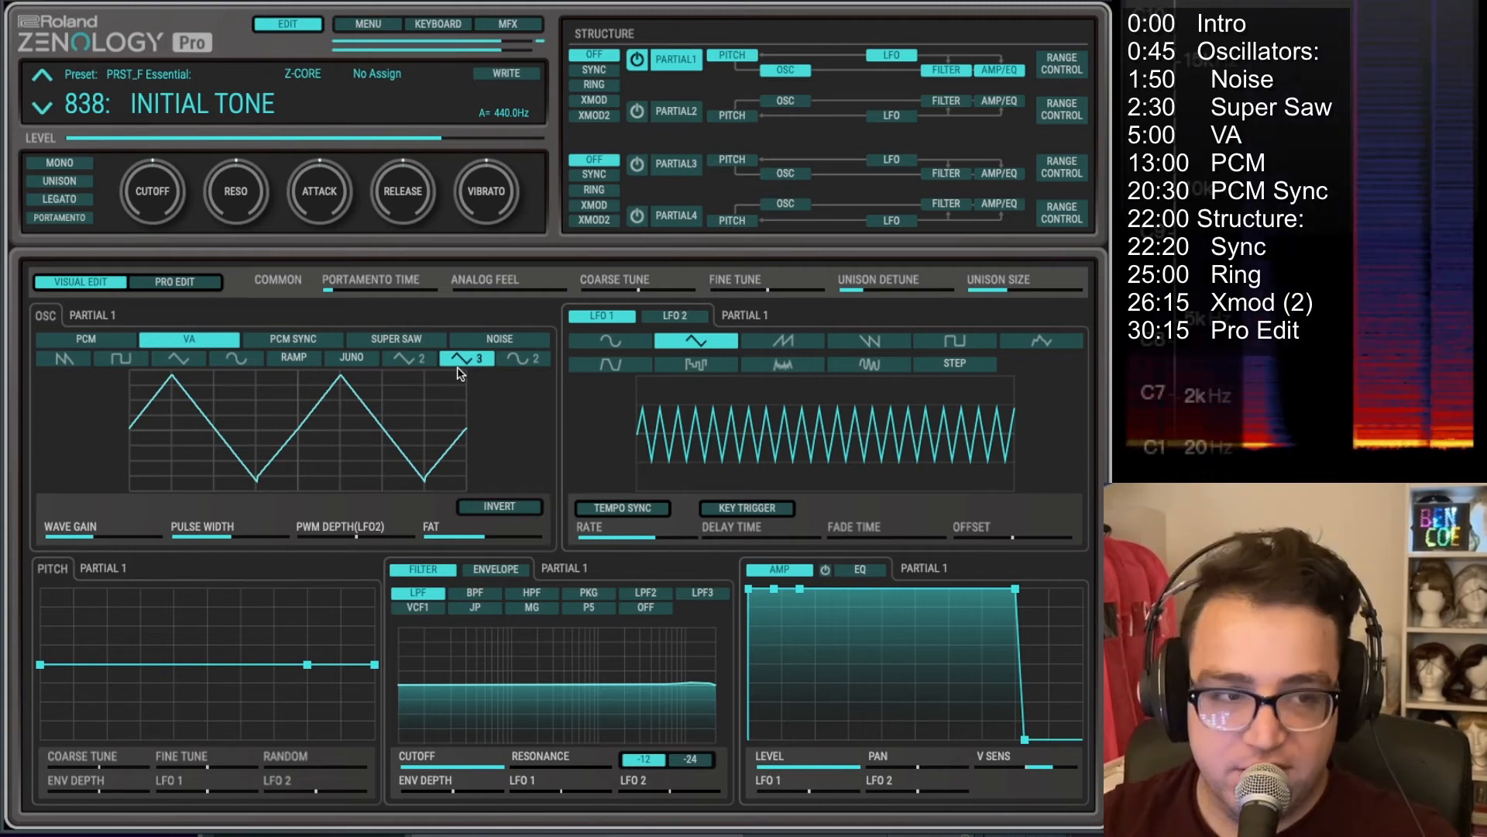
{"action": "left_click", "coordinate": [176, 358]}
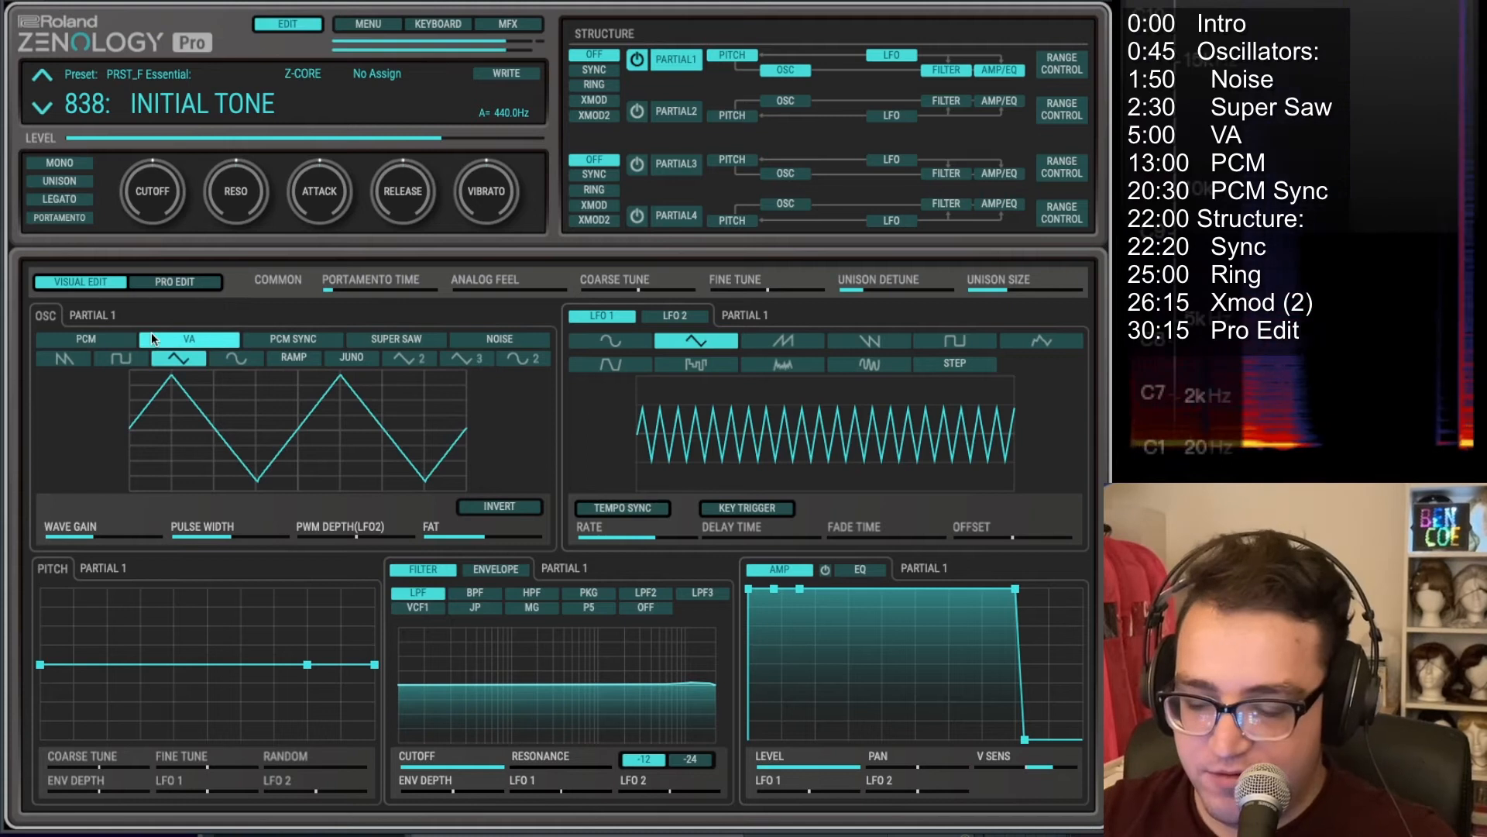
{"action": "left_click", "coordinate": [409, 357]}
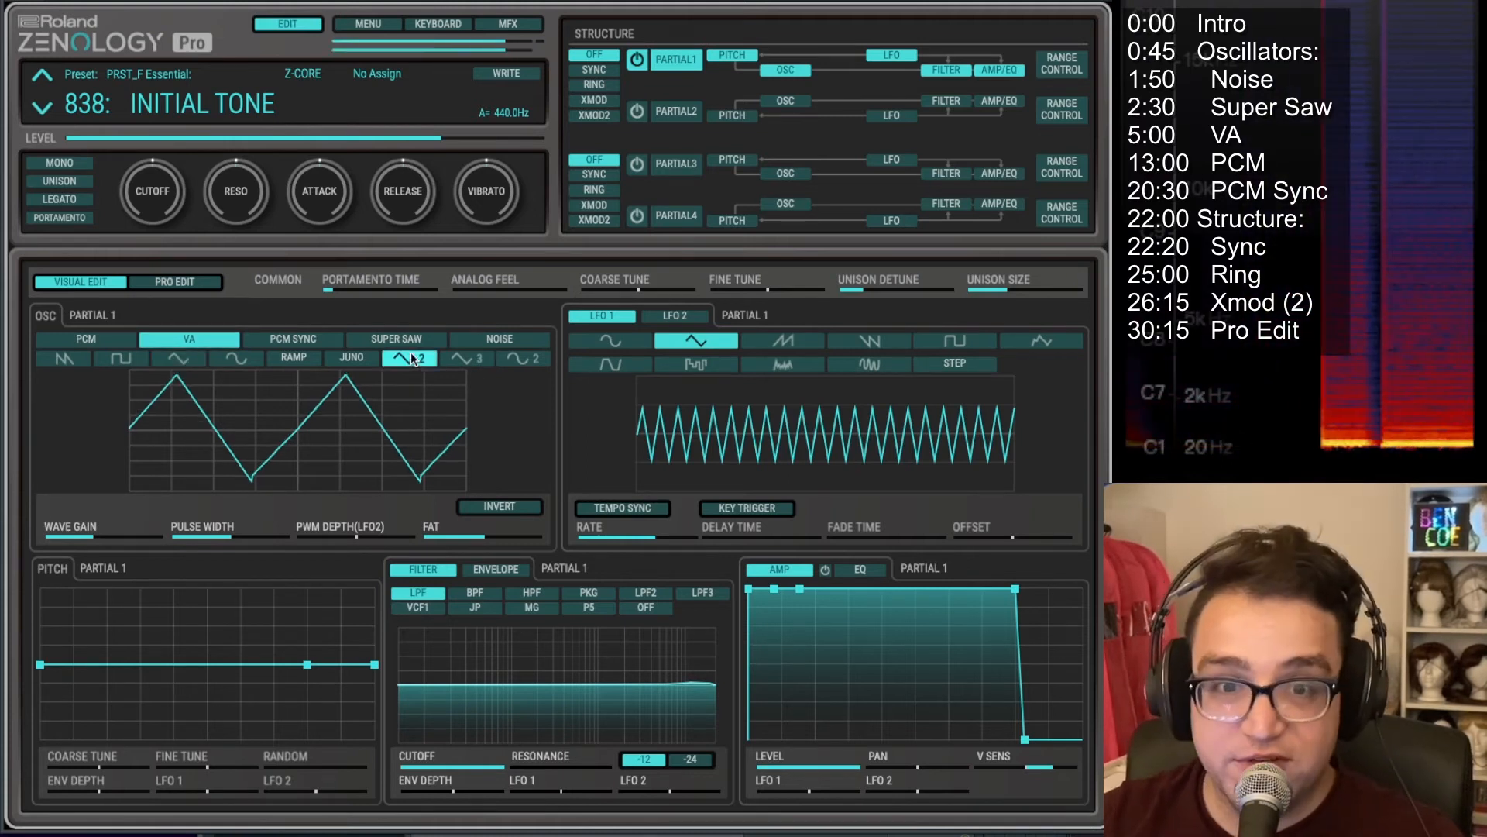
{"action": "left_click", "coordinate": [471, 360]}
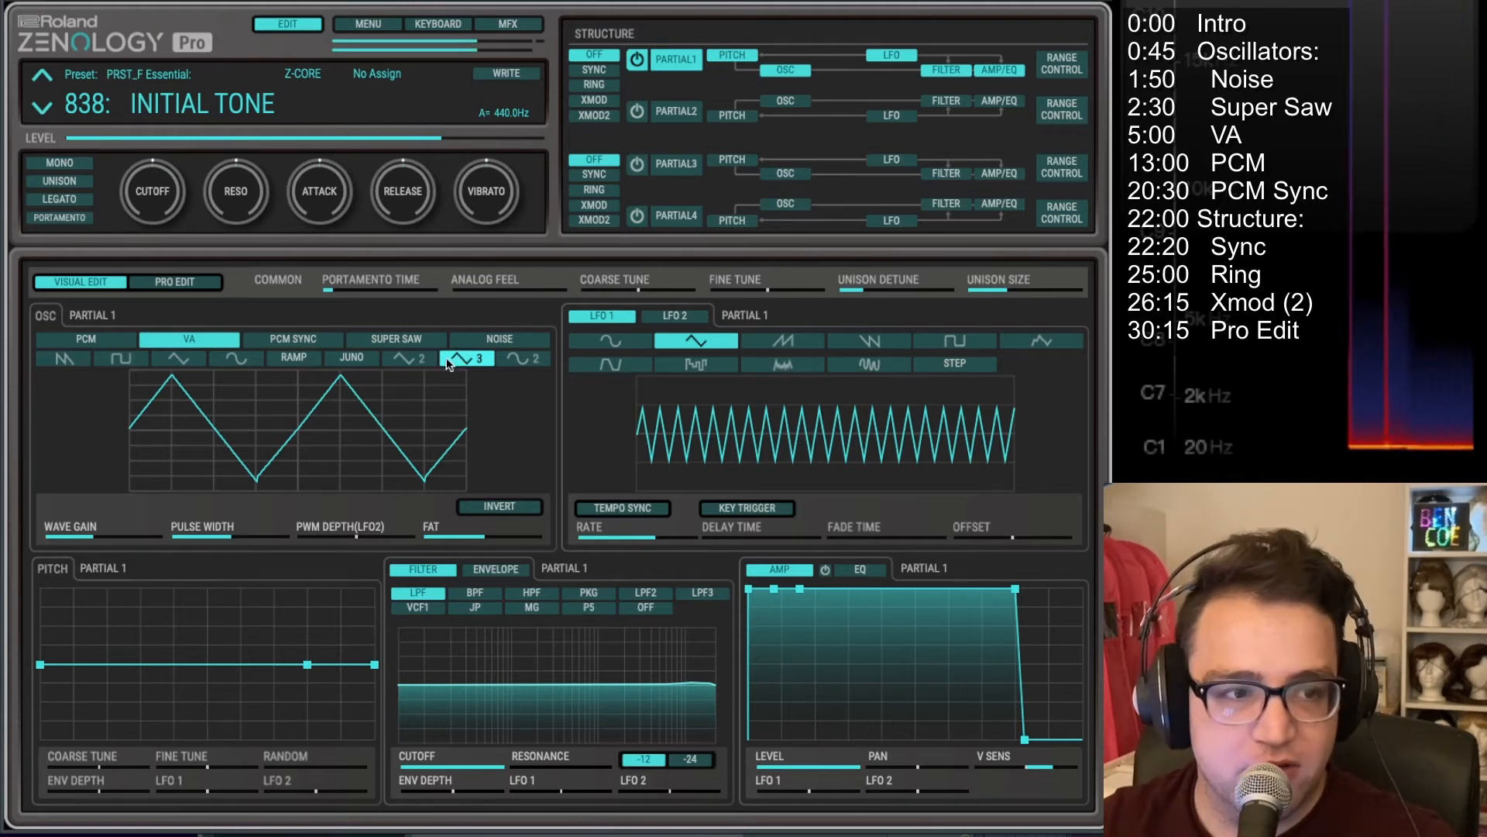
{"action": "left_click", "coordinate": [414, 358]}
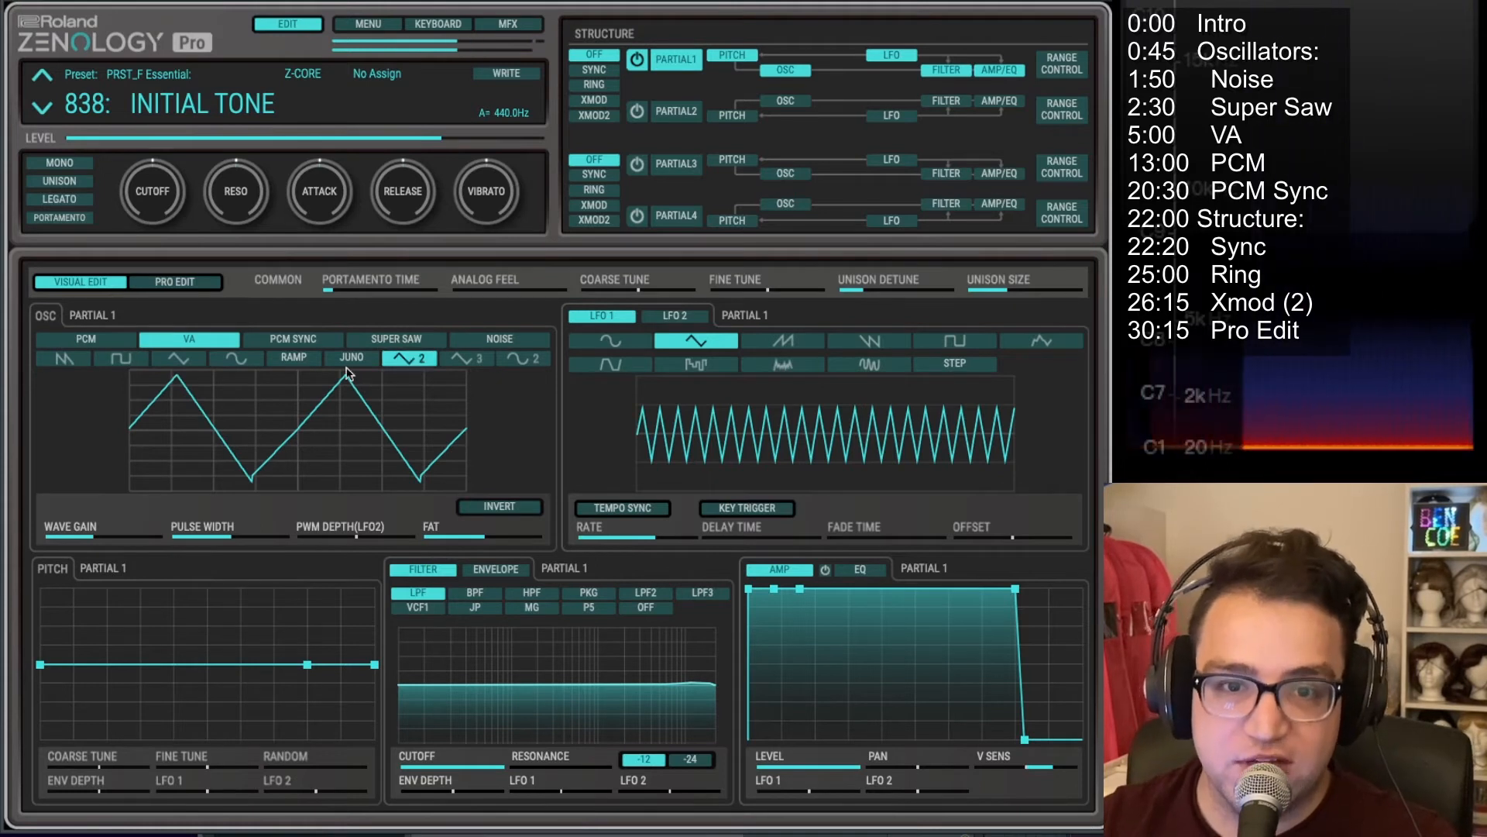
{"action": "left_click", "coordinate": [443, 361]}
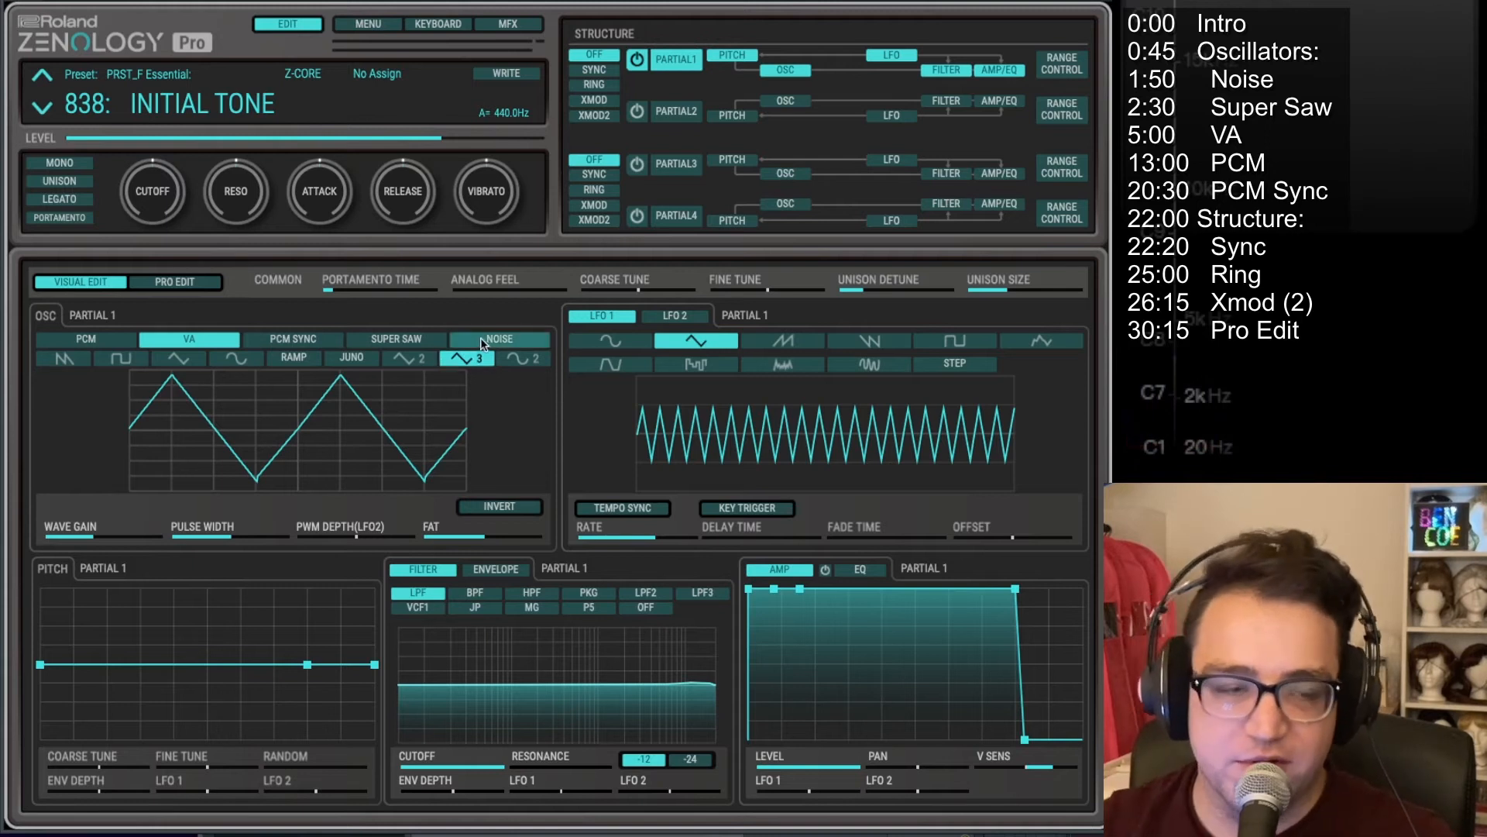
Step: Compare the Sine 2 waveform with the plain sine, returning to Sine 2
{"action": "left_click", "coordinate": [531, 361]}
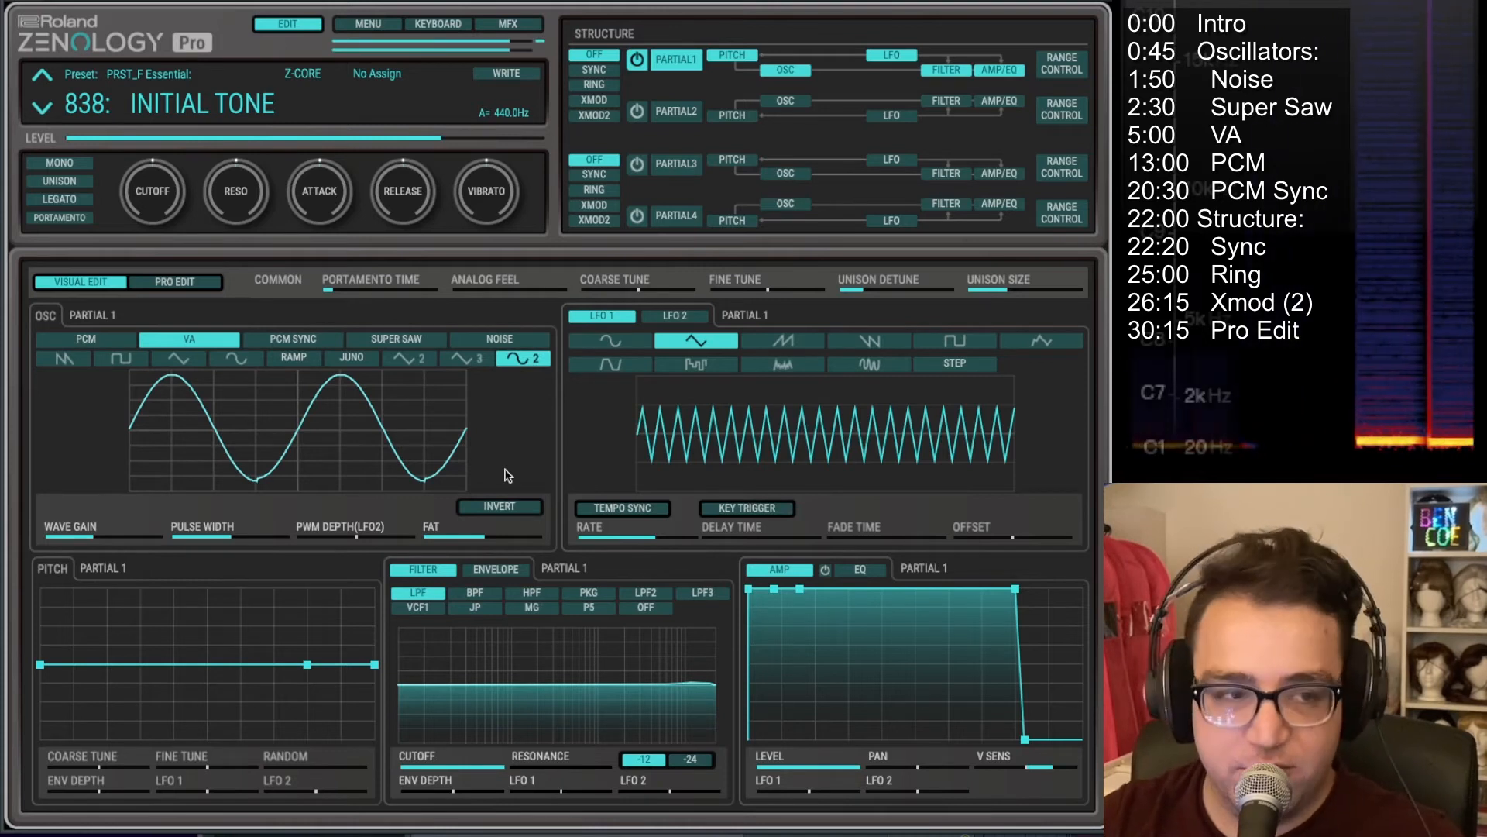
{"action": "left_click", "coordinate": [246, 364]}
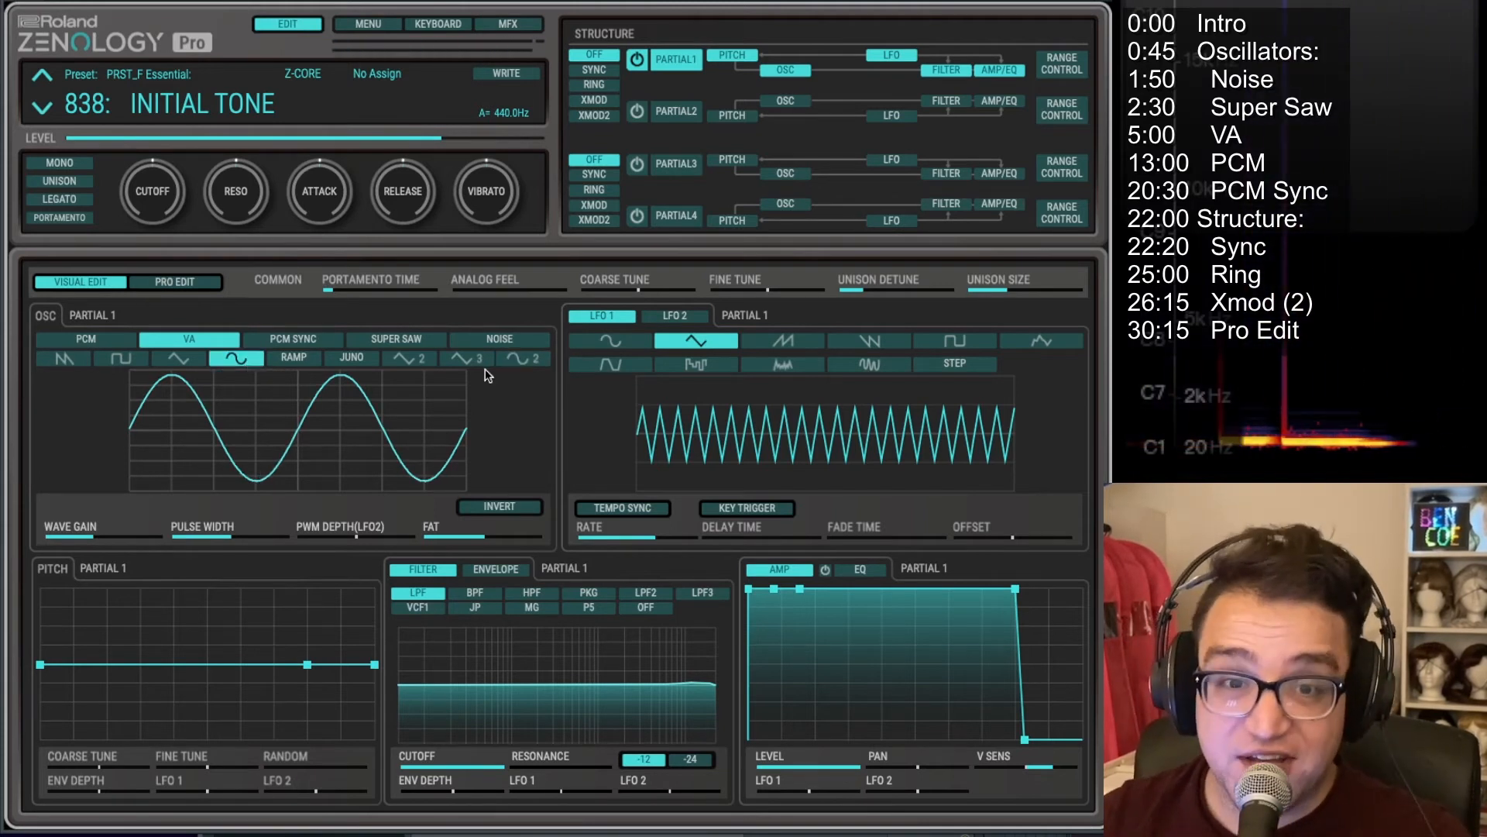
{"action": "left_click", "coordinate": [509, 360]}
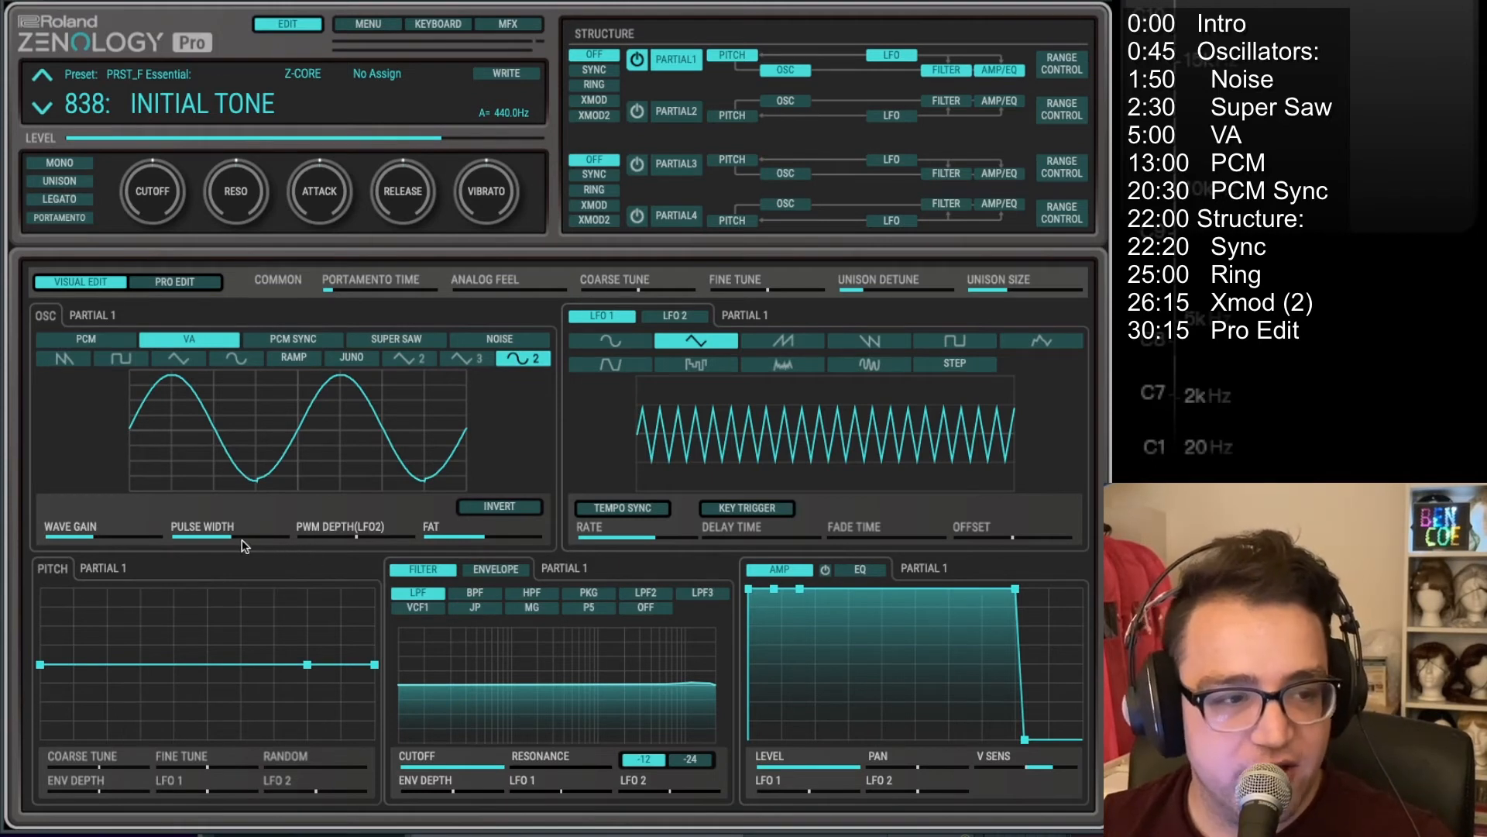
Step: Select the square waveform and sweep its Pulse Width up to 101 and back near the centre
{"action": "left_click", "coordinate": [120, 358]}
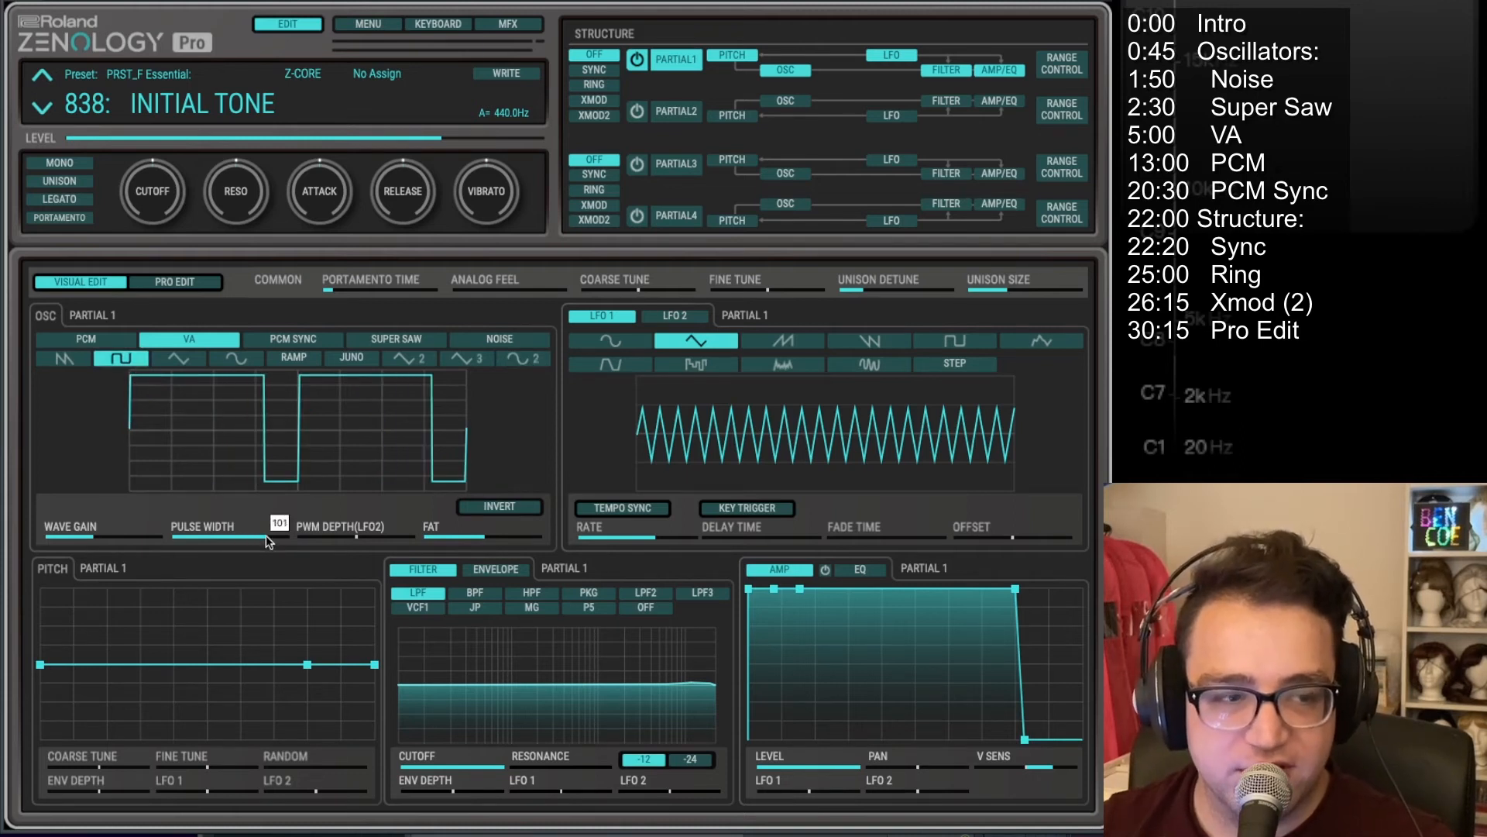
{"action": "left_click_drag", "start_coordinate": [267, 542], "coordinate": [314, 468]}
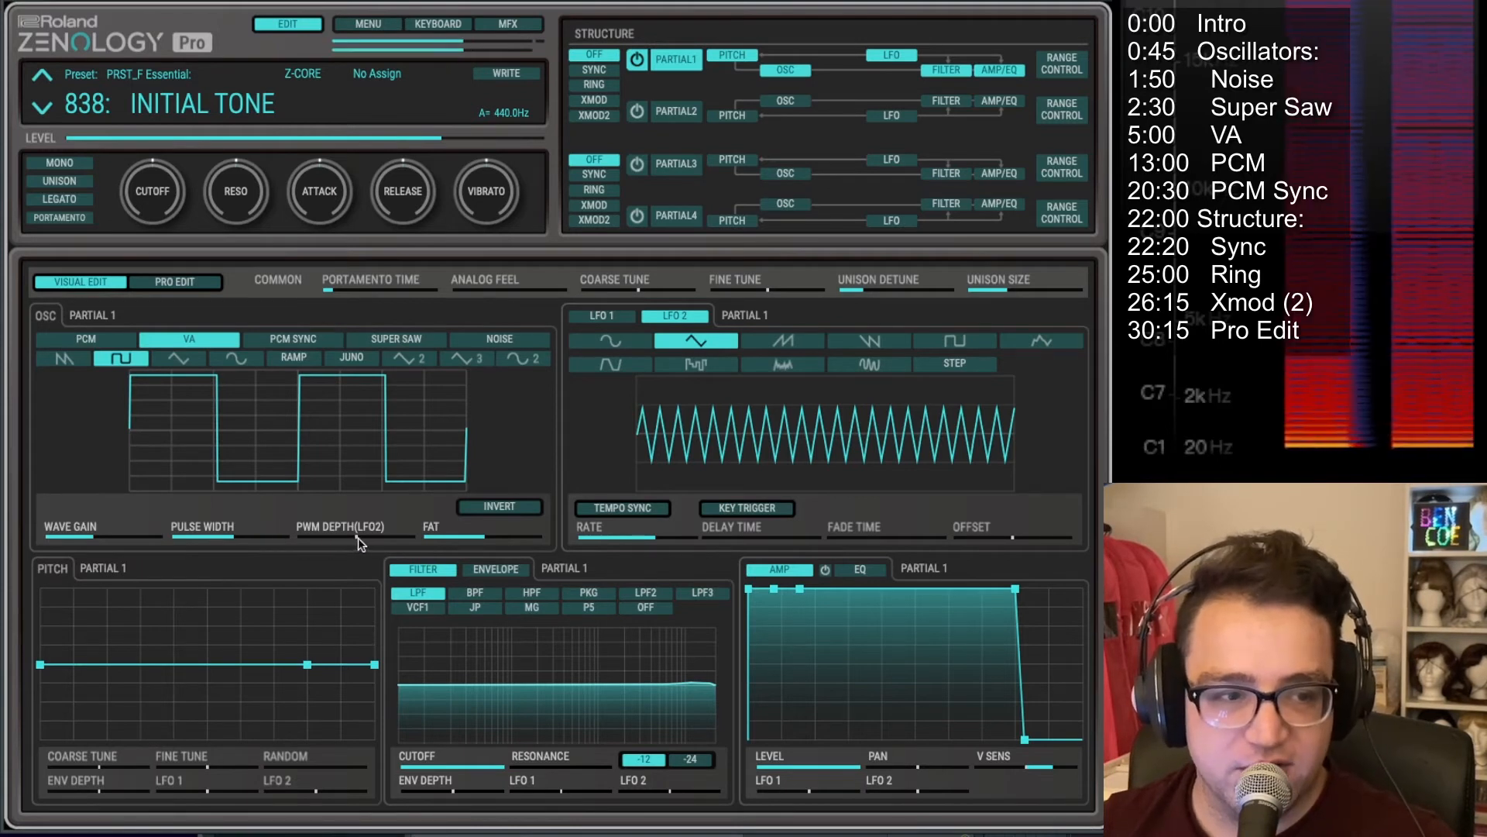
Step: Raise the square wave's PWM Depth to 41 and sweep the LFO 2 Rate, leaving it at 521
{"action": "left_click_drag", "start_coordinate": [358, 542], "coordinate": [393, 544]}
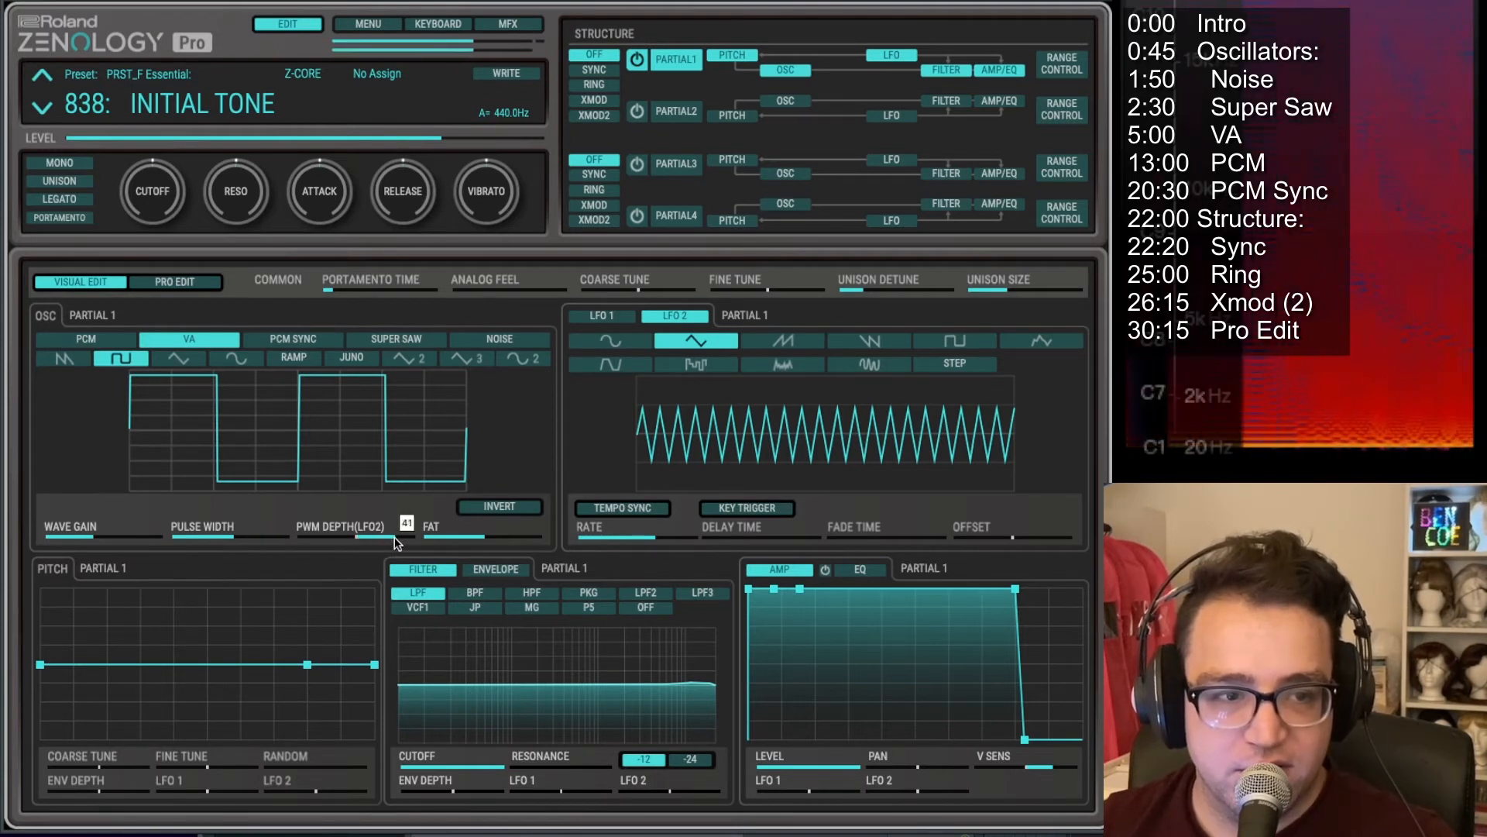
{"action": "left_click_drag", "start_coordinate": [655, 536], "coordinate": [532, 556]}
{"action": "left_click_drag", "start_coordinate": [327, 516], "coordinate": [639, 539]}
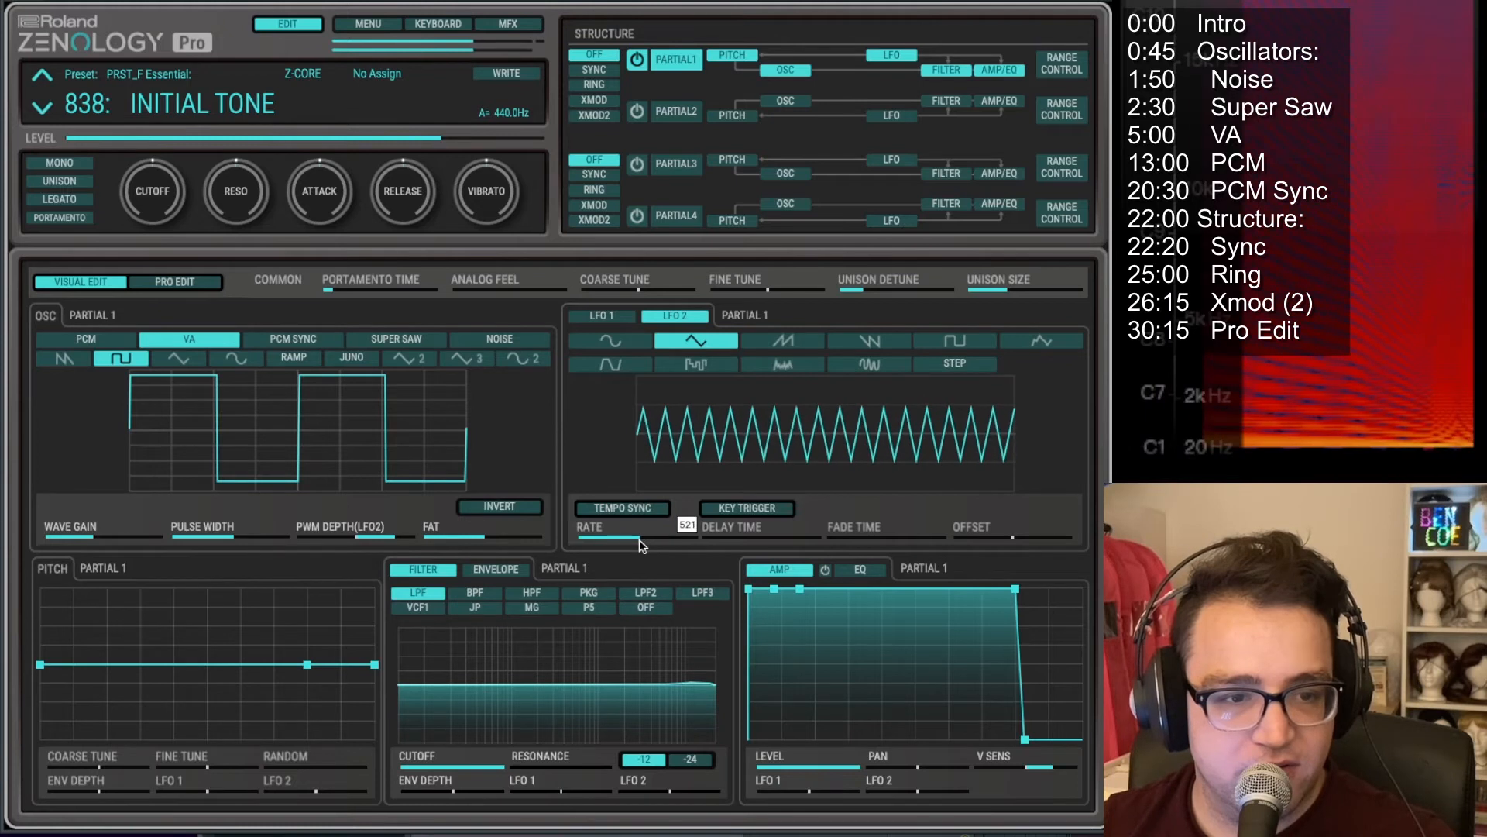
Step: Try PWM Depth at -63 with Pulse Width at 93, then set PWM Depth to 0 and Pulse Width to 63
{"action": "left_click_drag", "start_coordinate": [395, 537], "coordinate": [390, 536]}
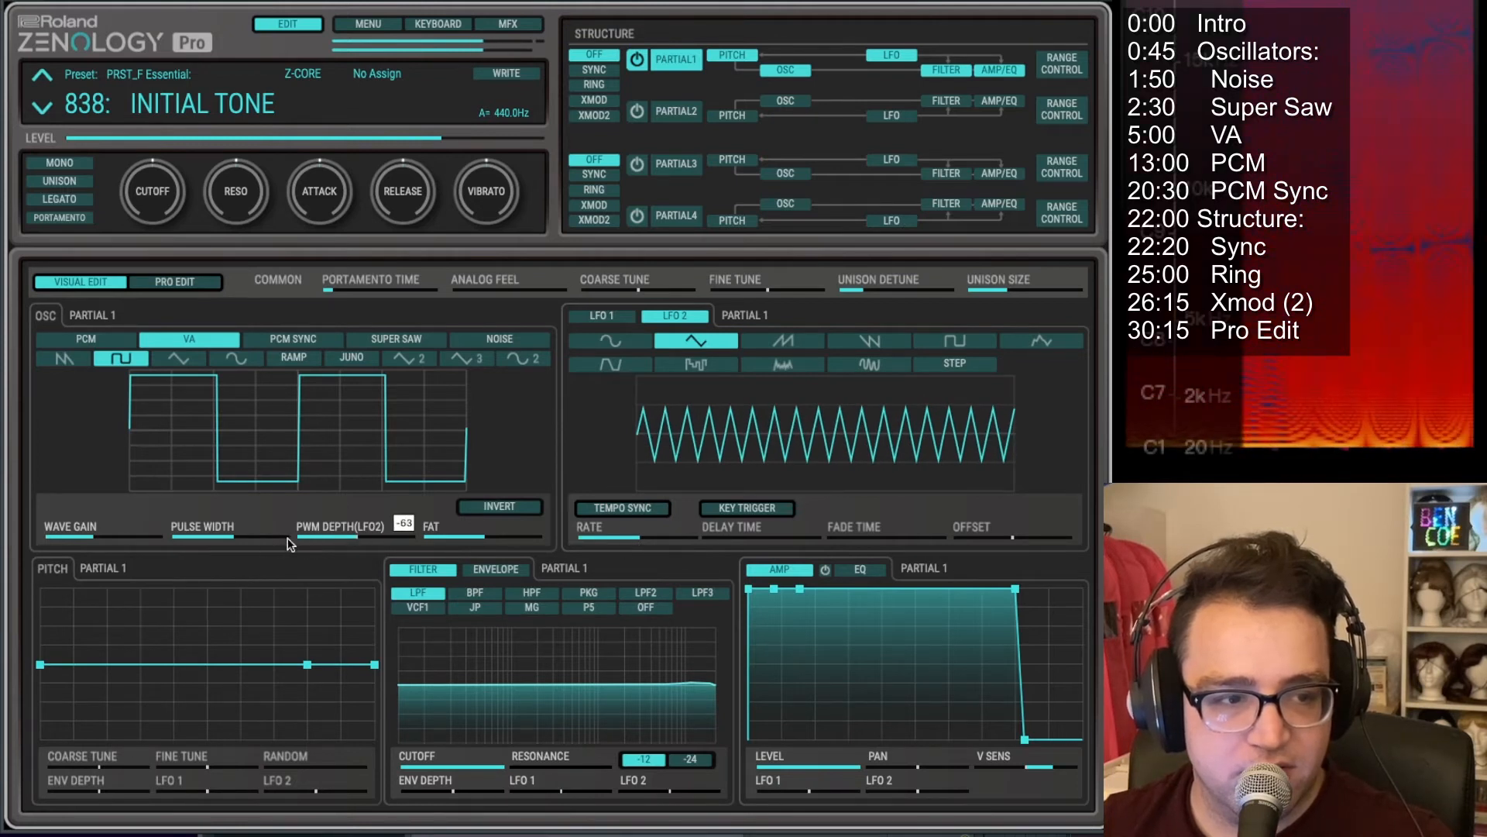
{"action": "left_click_drag", "start_coordinate": [262, 541], "coordinate": [258, 538]}
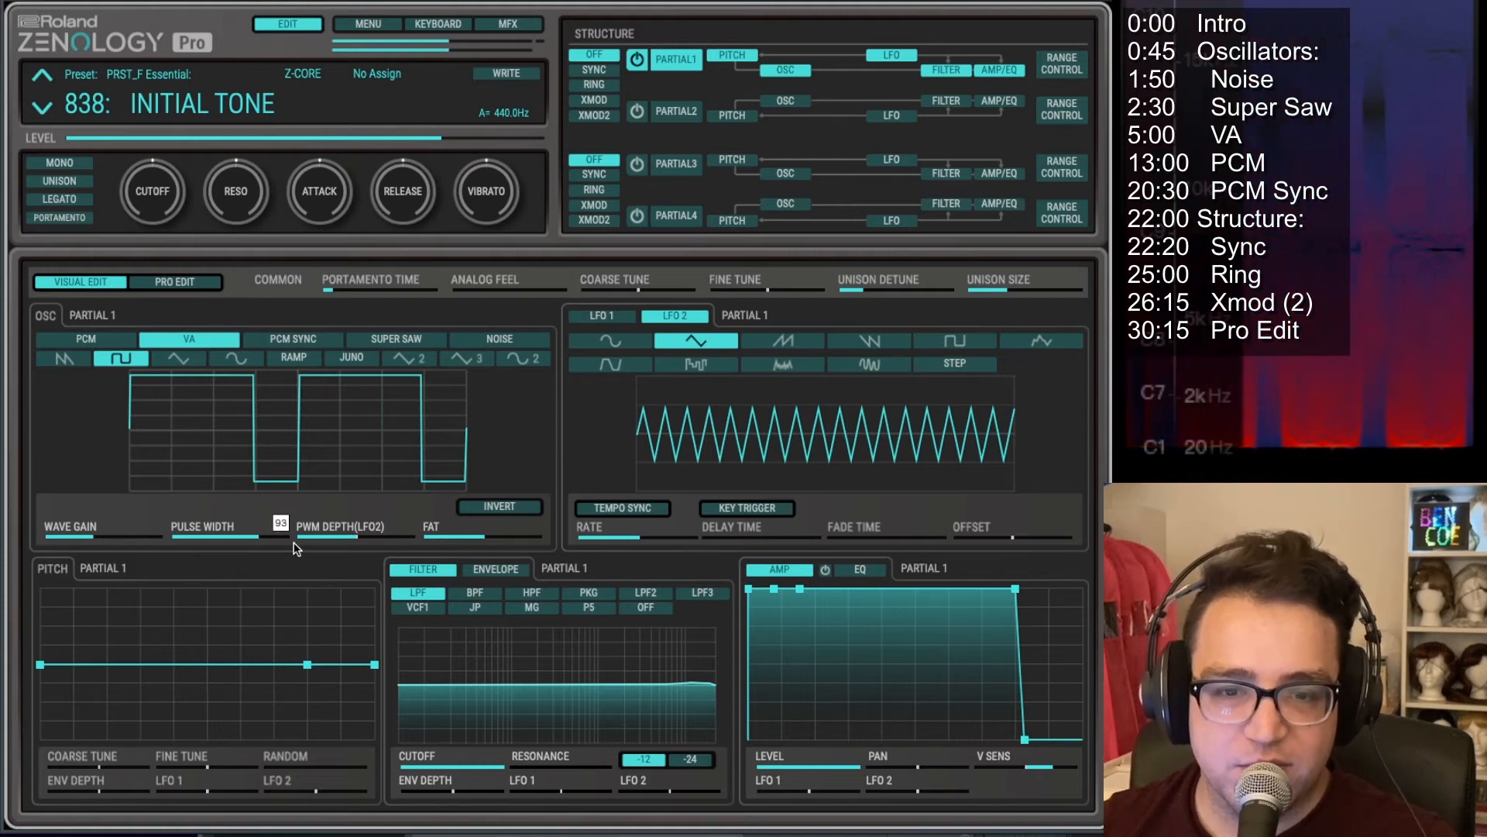
{"action": "mouse_move", "coordinate": [249, 537]}
{"action": "left_mouse_down"}
{"action": "mouse_move", "coordinate": [217, 552]}
{"action": "mouse_move", "coordinate": [189, 541]}
{"action": "mouse_move", "coordinate": [231, 546]}
{"action": "left_mouse_up"}
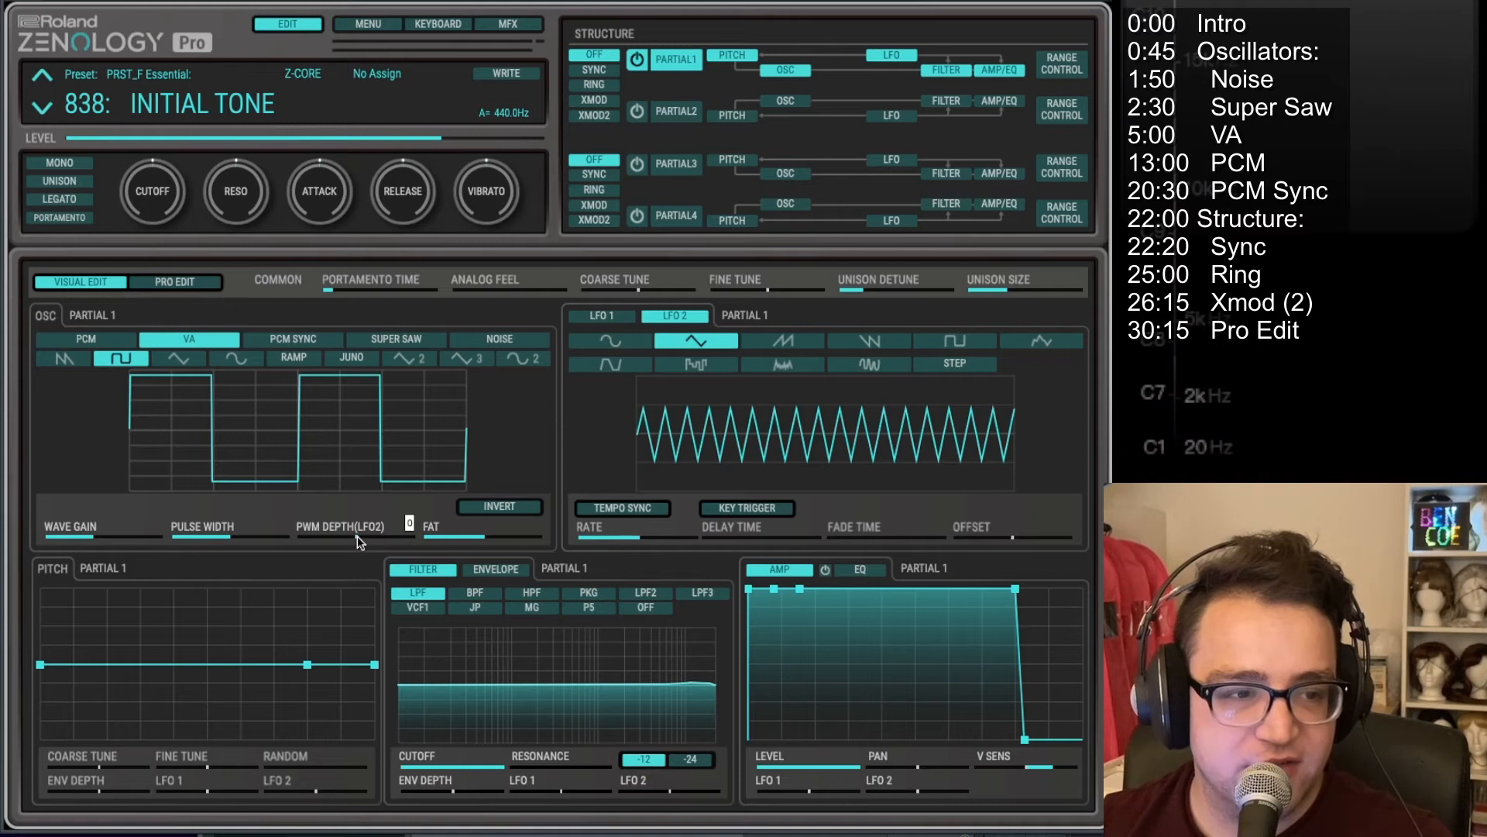
{"action": "mouse_move", "coordinate": [236, 535]}
{"action": "left_mouse_down"}
{"action": "mouse_move", "coordinate": [203, 541]}
{"action": "mouse_move", "coordinate": [237, 542]}
{"action": "left_mouse_up"}
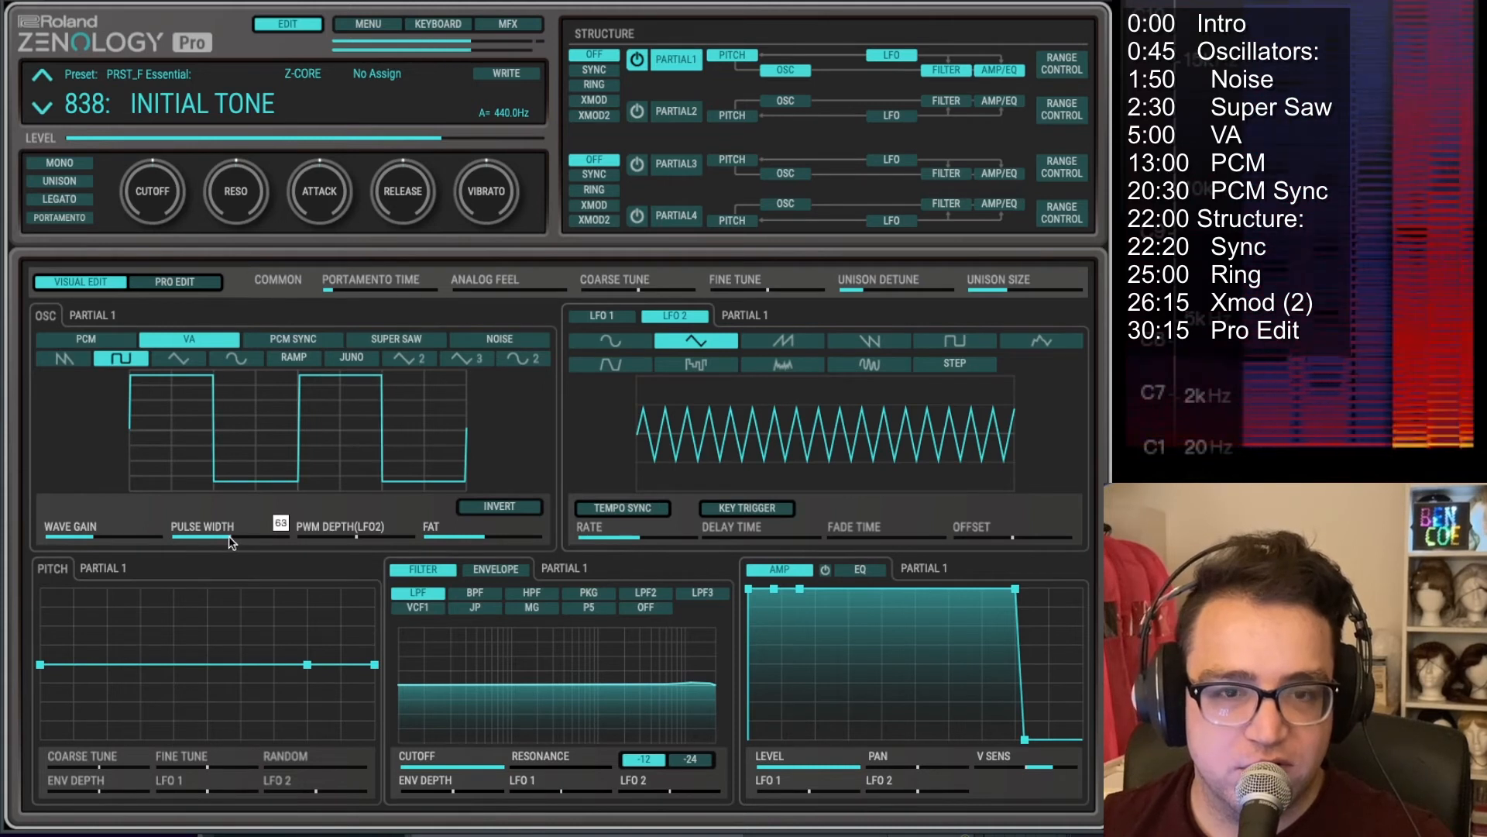
Step: Audition Pulse Width changes on the saw waveform, then on the triangle, lowering it to the minimum
{"action": "left_click", "coordinate": [64, 360]}
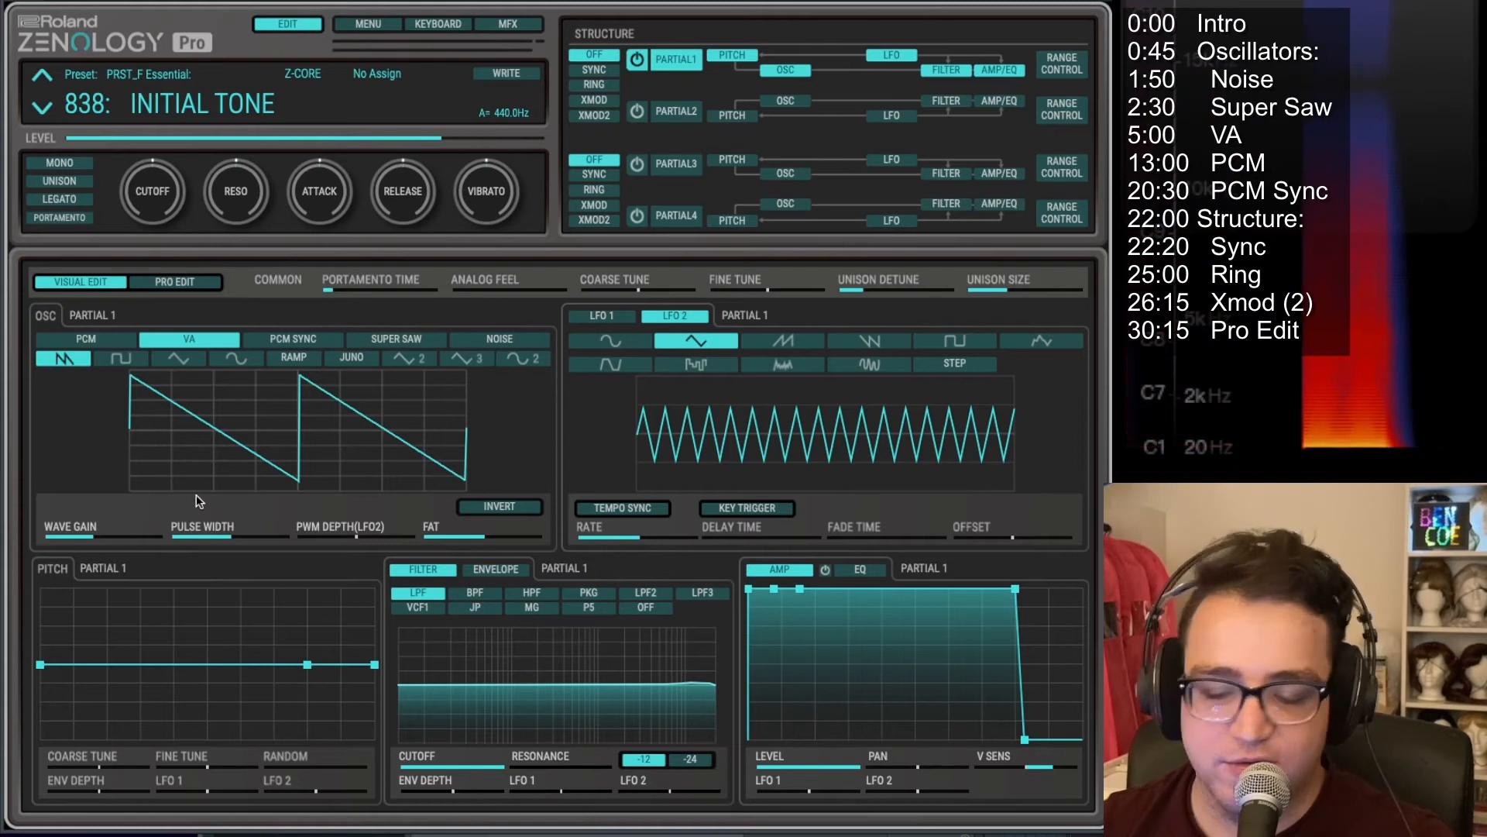
{"action": "mouse_move", "coordinate": [224, 543]}
{"action": "left_mouse_down"}
{"action": "mouse_move", "coordinate": [160, 541]}
{"action": "mouse_move", "coordinate": [229, 547]}
{"action": "left_mouse_up"}
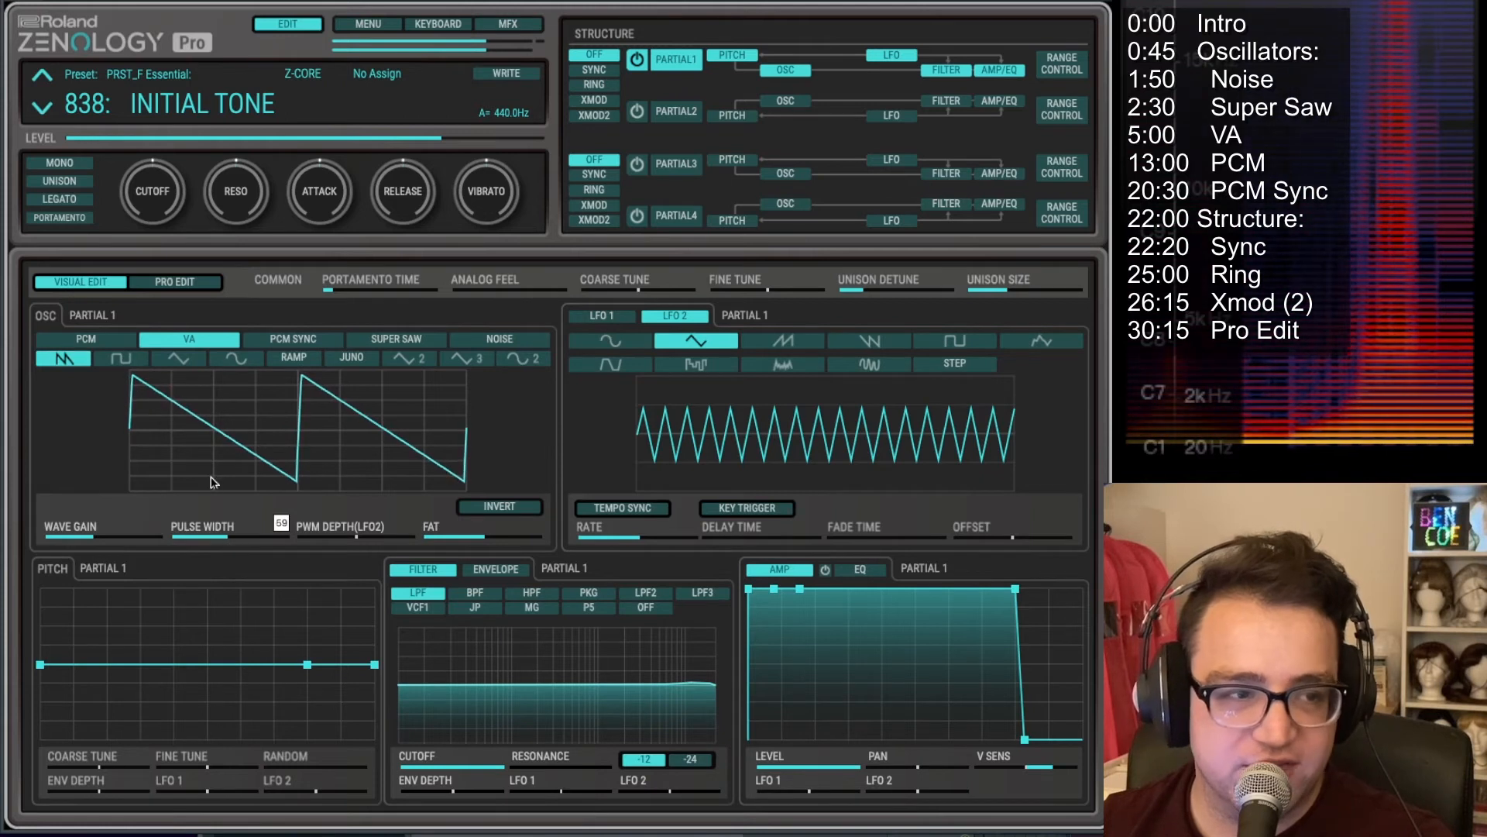
{"action": "left_click", "coordinate": [171, 363]}
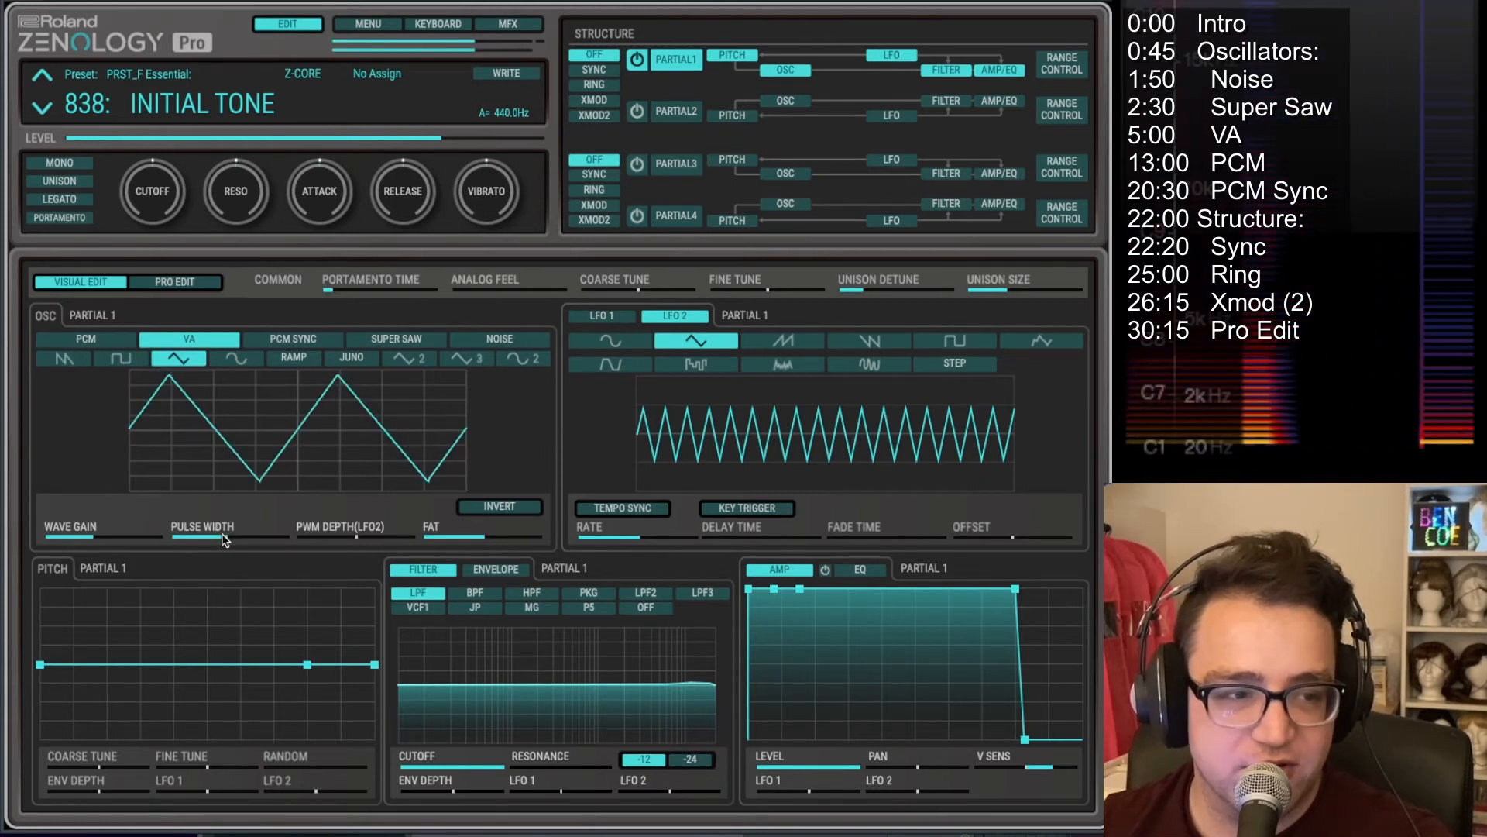
{"action": "left_click_drag", "start_coordinate": [222, 540], "coordinate": [175, 555]}
Step: Select the sine waveform, sweep its Pulse Width up to 120, and return it to 64
{"action": "left_click", "coordinate": [234, 361]}
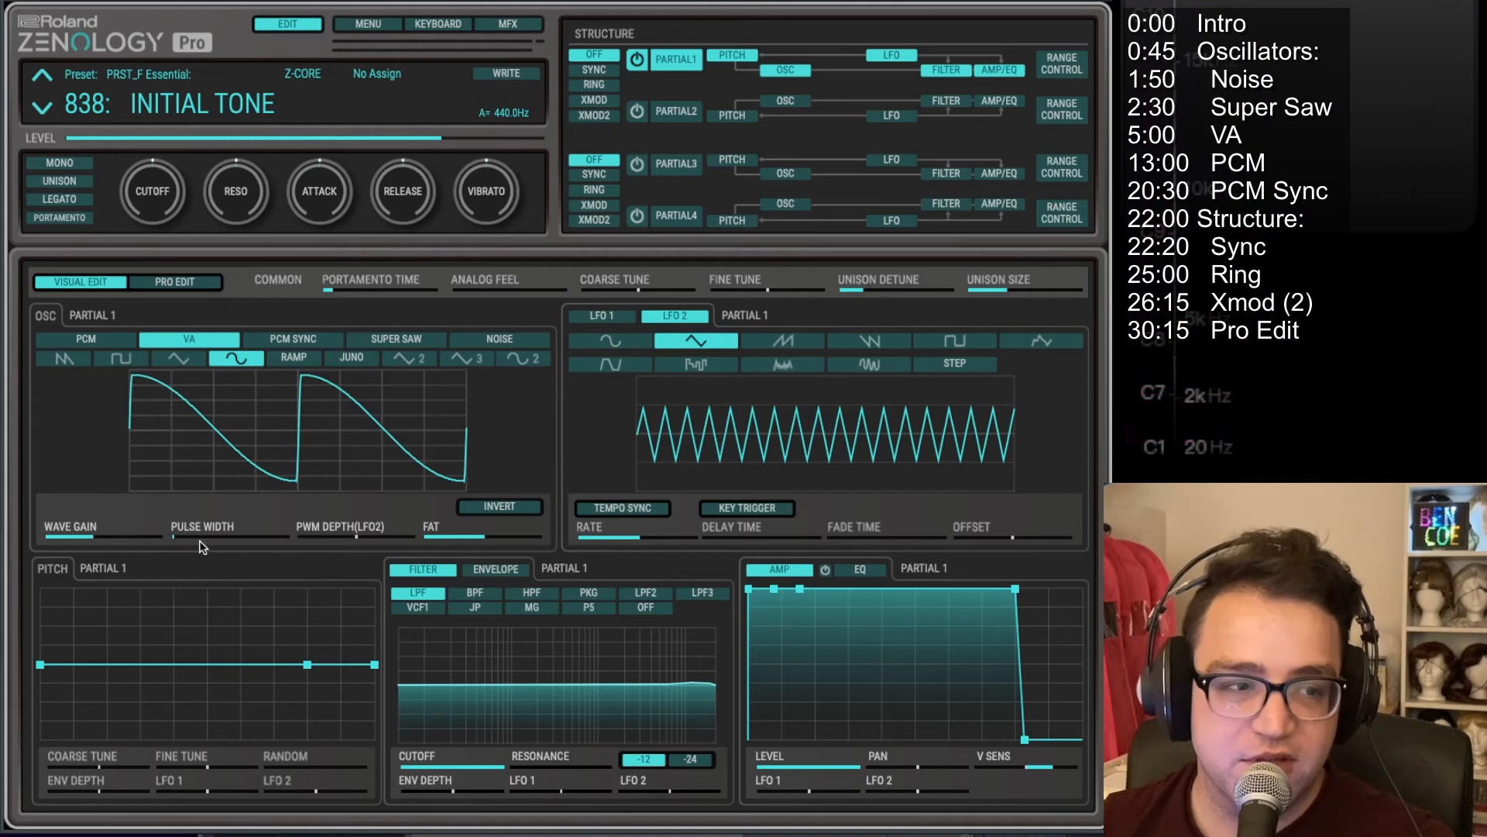
{"action": "left_click_drag", "start_coordinate": [200, 547], "coordinate": [282, 544]}
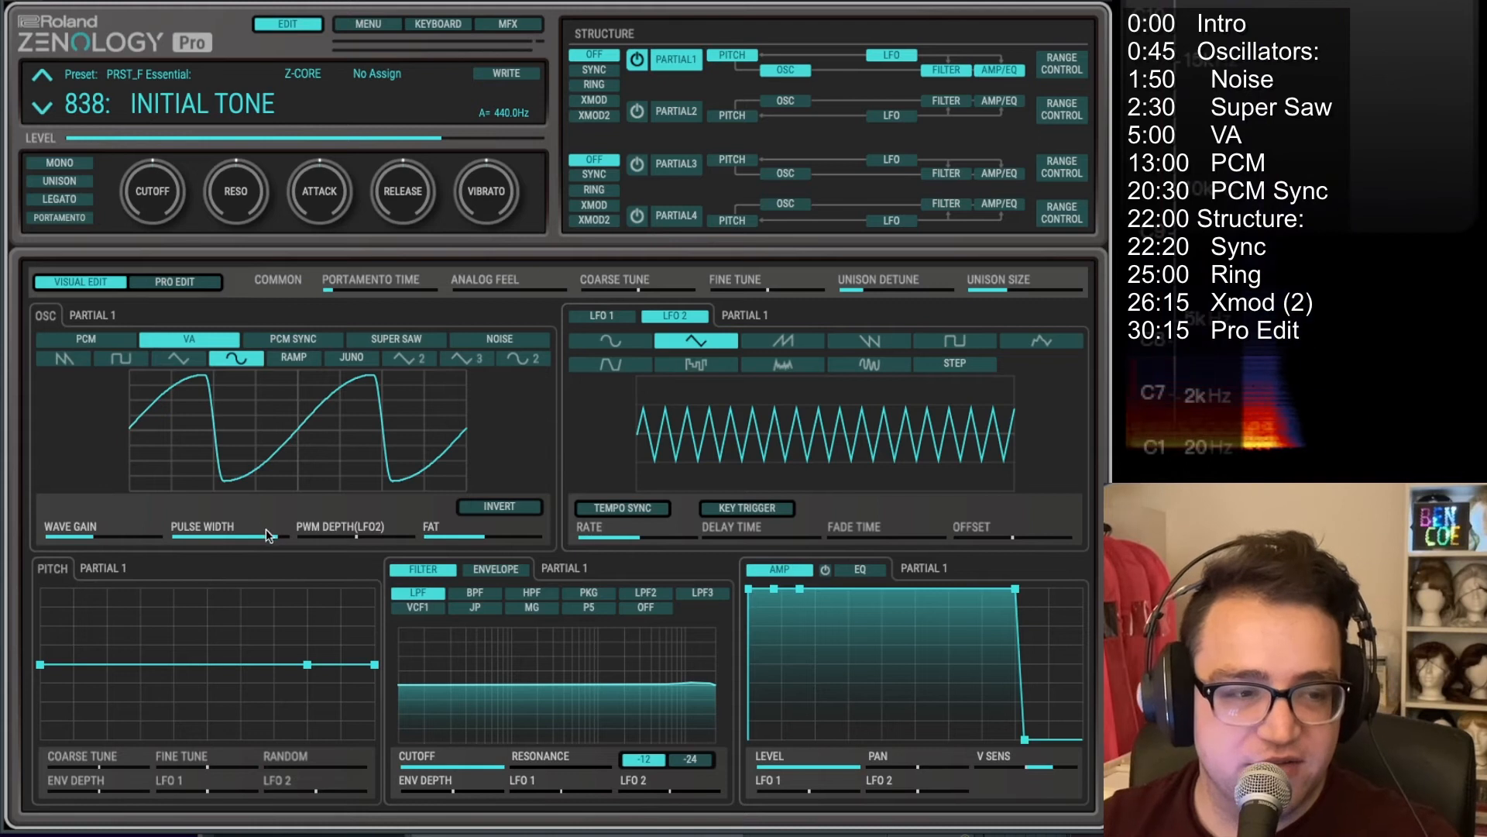
{"action": "left_click_drag", "start_coordinate": [281, 537], "coordinate": [283, 538]}
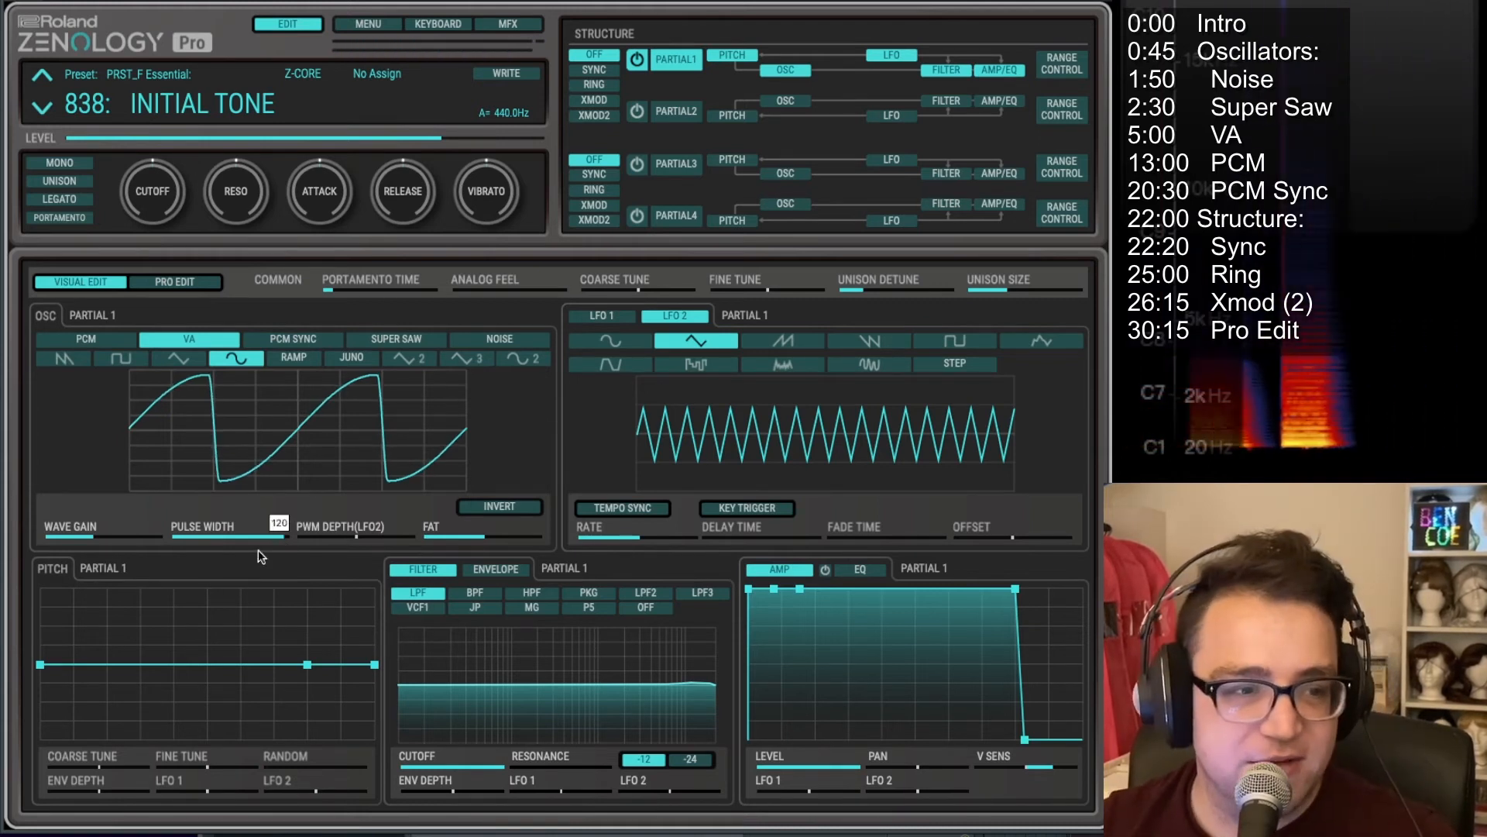
{"action": "left_click", "coordinate": [234, 537]}
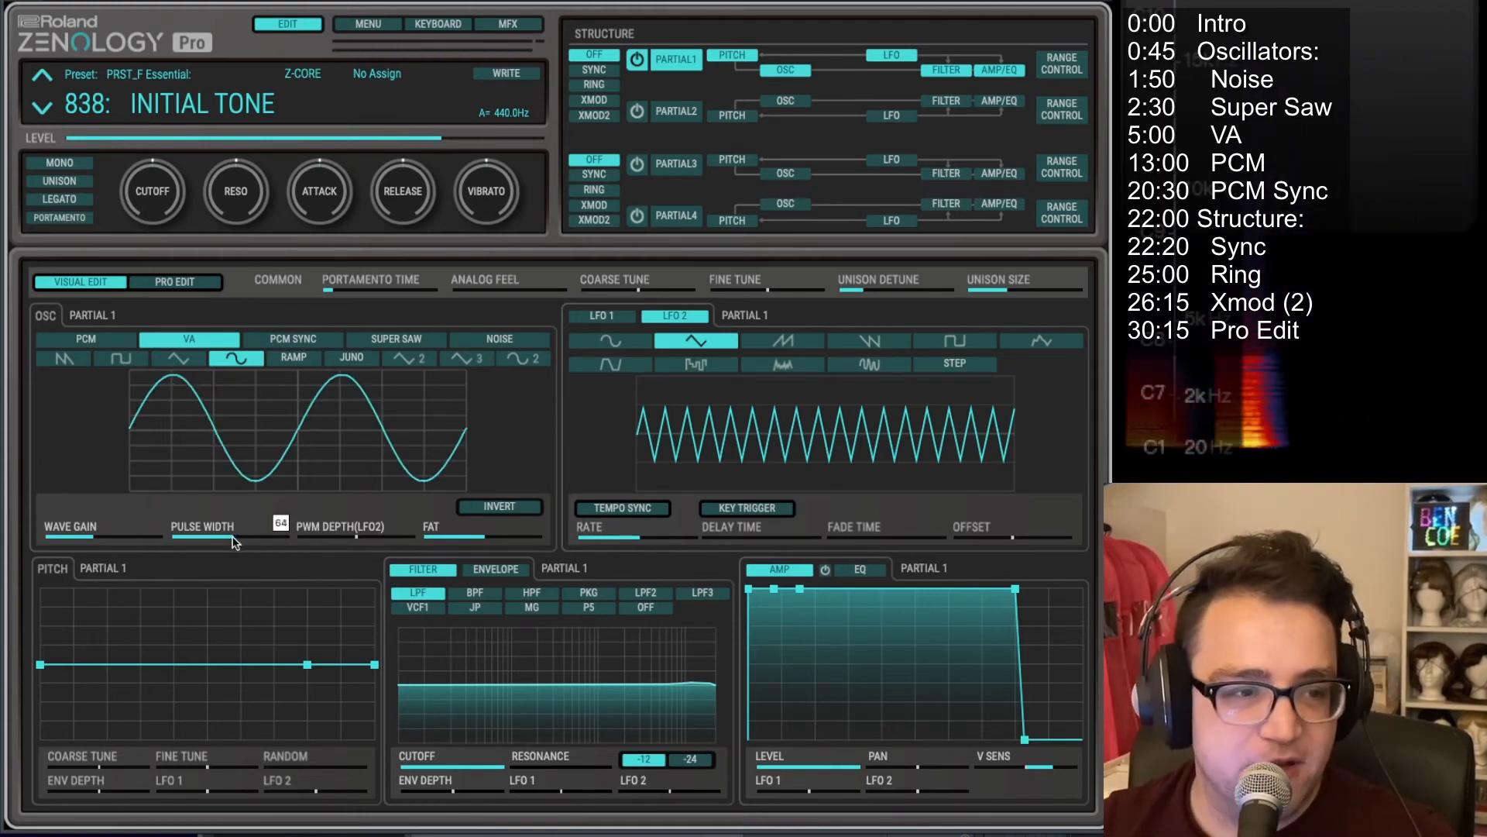
Step: Select the Ramp waveform, audition its Pulse Width, and set it back to 64
{"action": "left_click", "coordinate": [282, 373]}
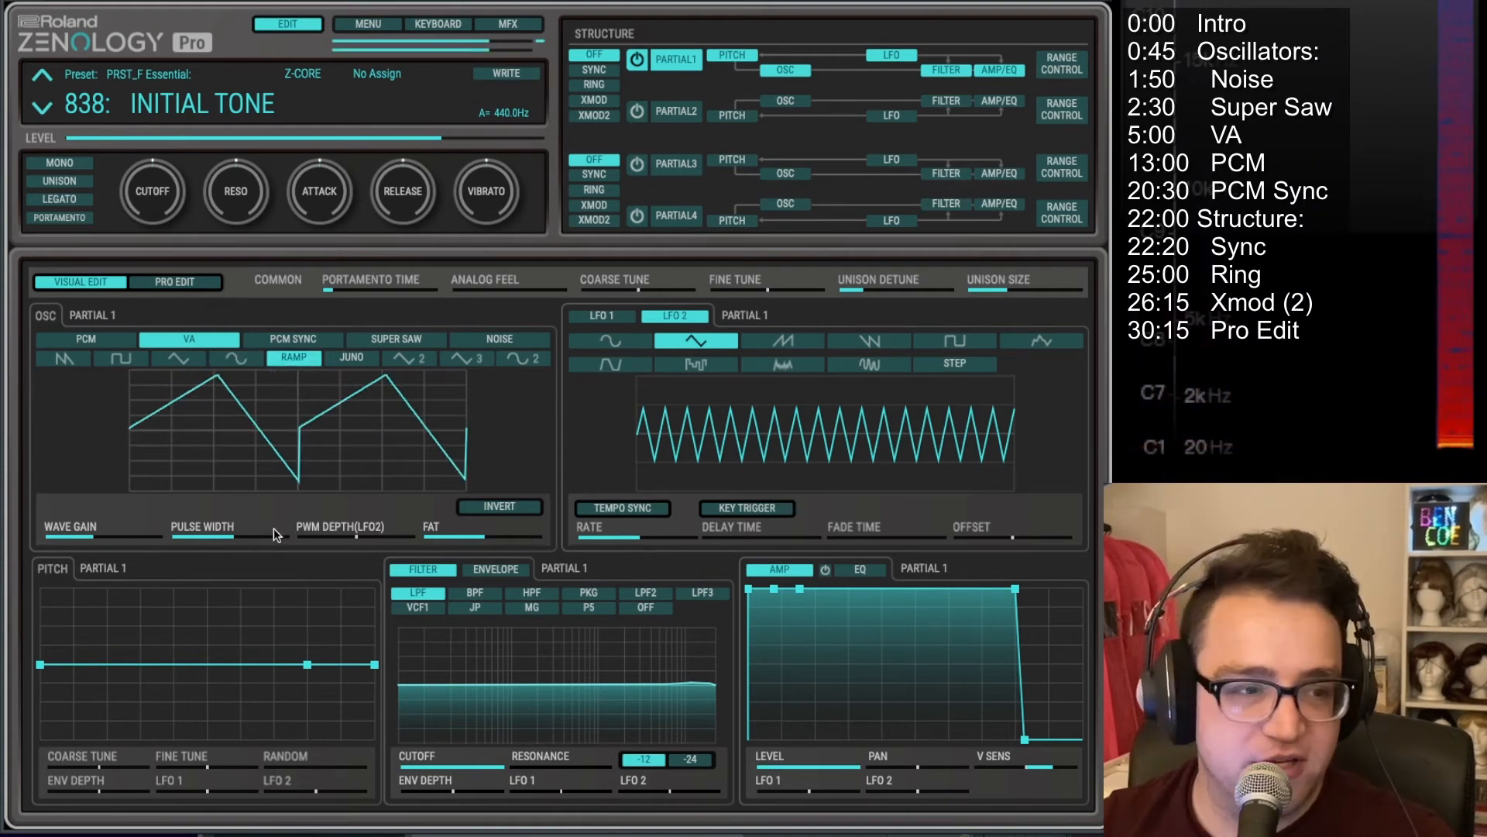
{"action": "left_click", "coordinate": [240, 538]}
{"action": "mouse_move", "coordinate": [240, 540]}
{"action": "left_mouse_down"}
{"action": "mouse_move", "coordinate": [183, 535]}
{"action": "mouse_move", "coordinate": [279, 536]}
{"action": "mouse_move", "coordinate": [166, 536]}
{"action": "mouse_move", "coordinate": [297, 543]}
{"action": "mouse_move", "coordinate": [150, 542]}
{"action": "mouse_move", "coordinate": [235, 564]}
{"action": "left_mouse_up"}
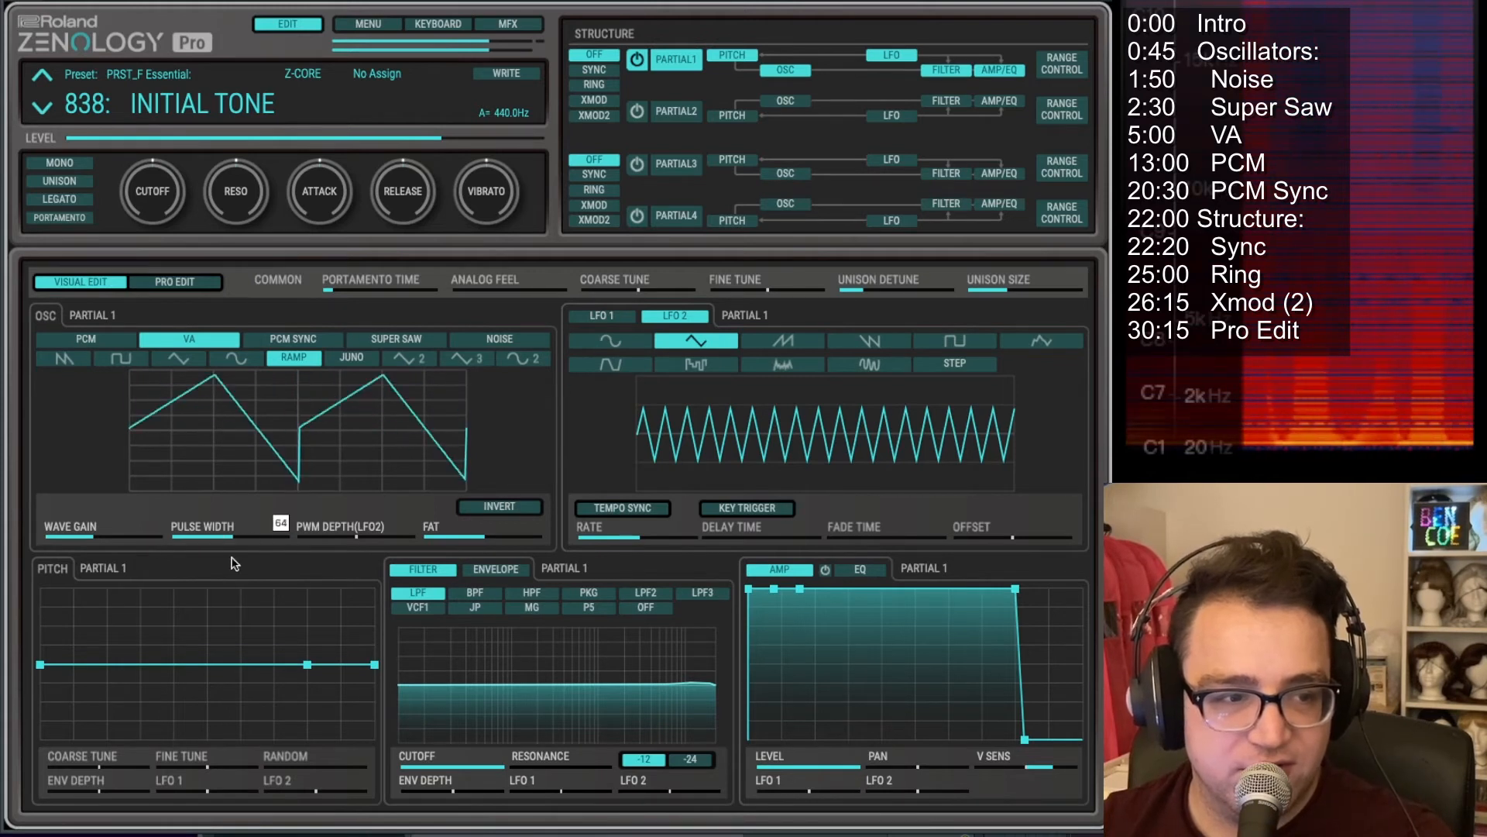
Step: Select the Juno waveform, sweep its Pulse Width down near the minimum, and bring it back up to 69
{"action": "left_click", "coordinate": [327, 361]}
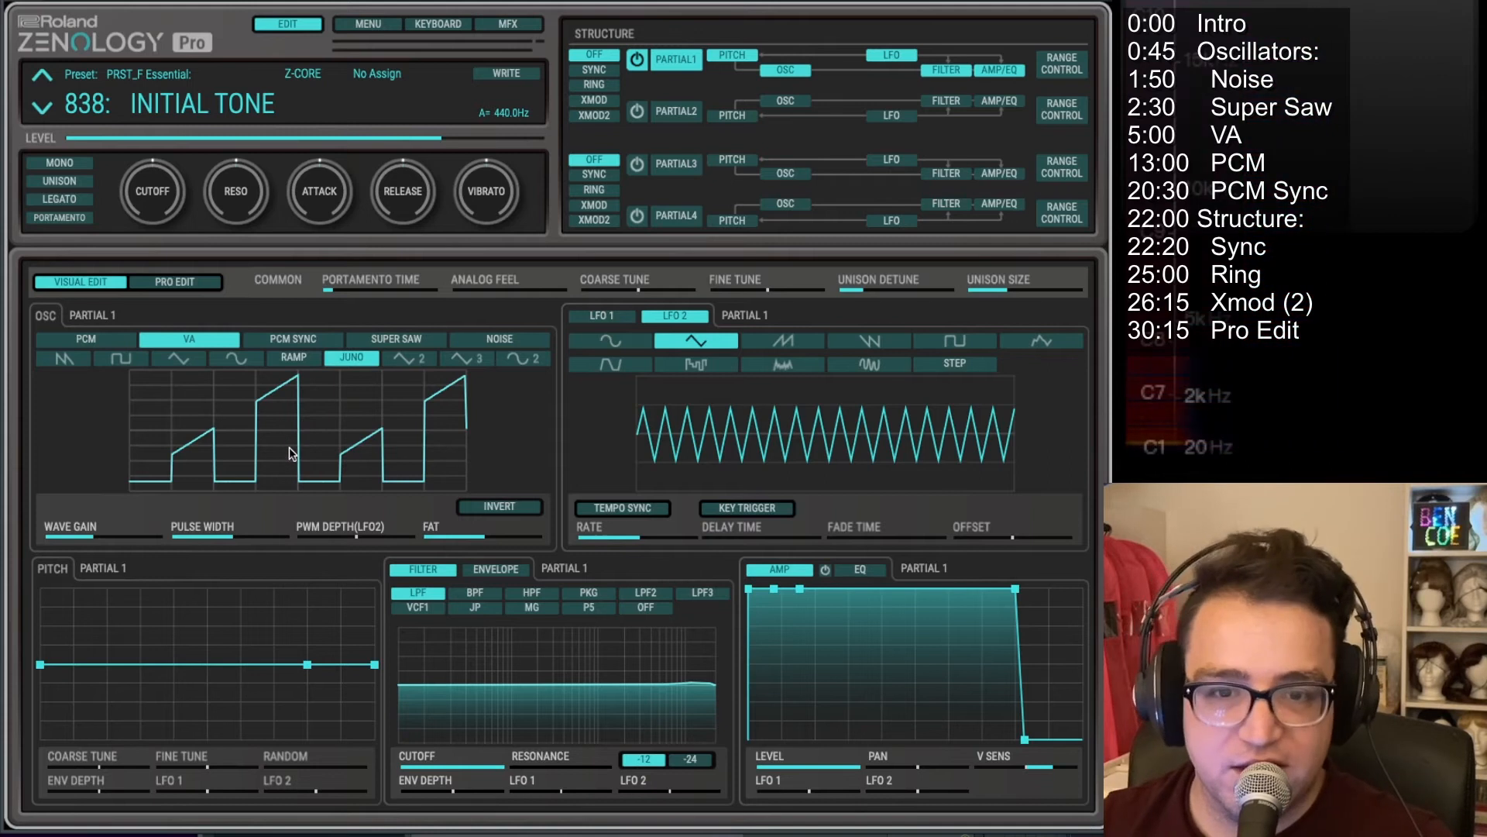
{"action": "left_click_drag", "start_coordinate": [232, 537], "coordinate": [173, 548]}
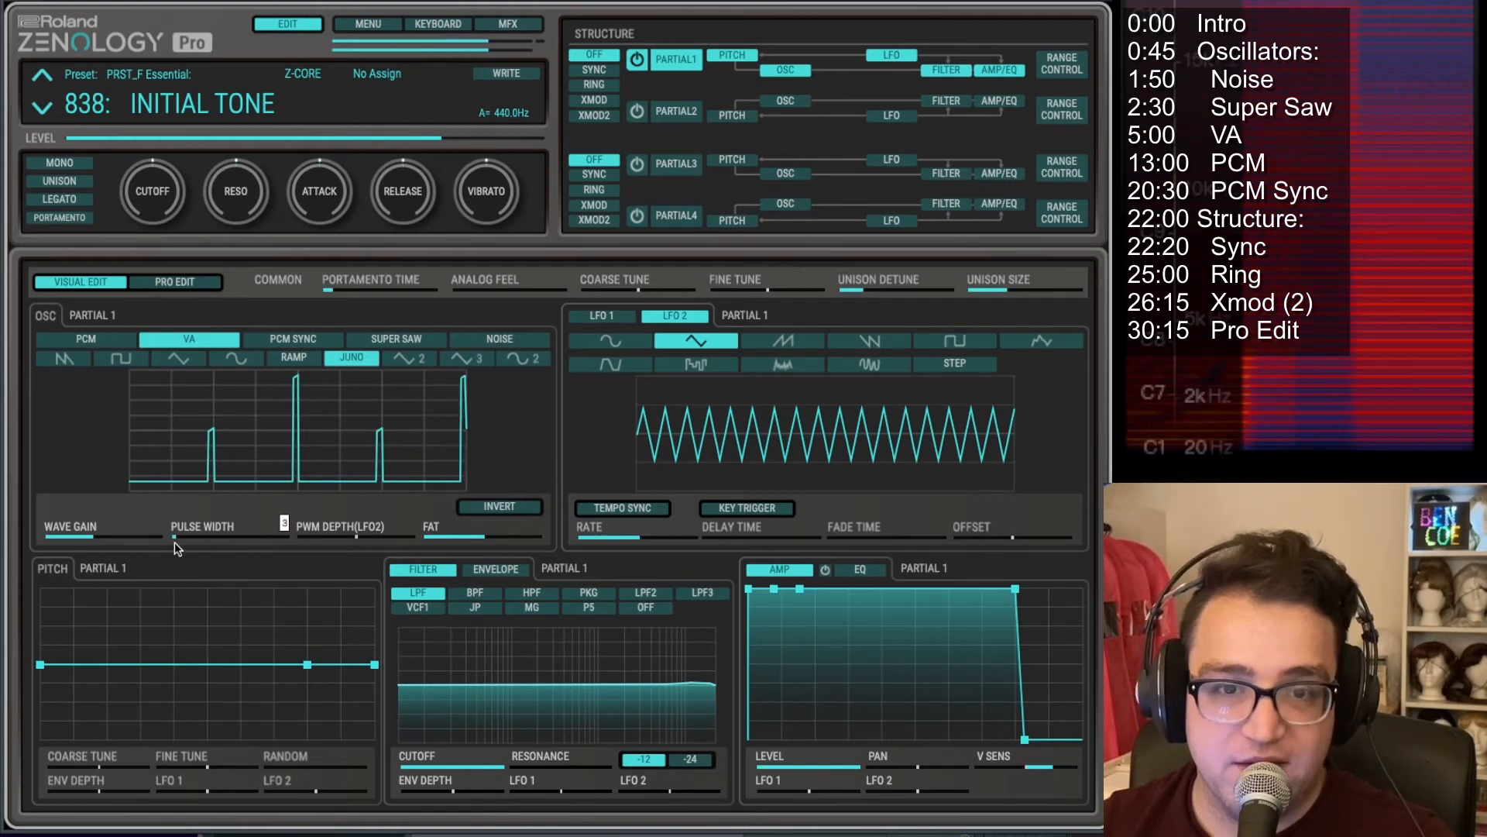
{"action": "left_click_drag", "start_coordinate": [175, 541], "coordinate": [235, 539]}
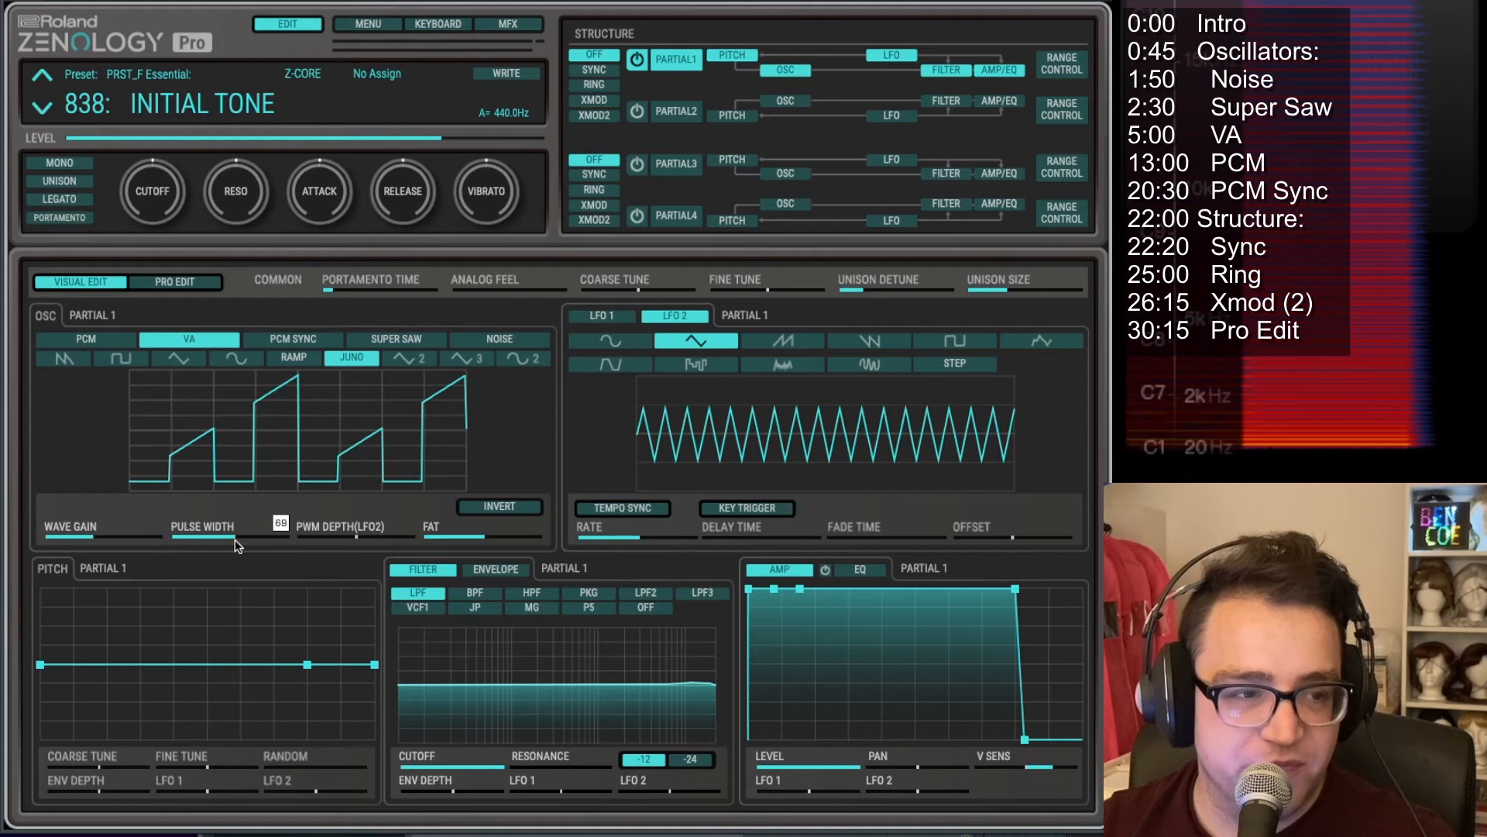
Step: Select the Triangle 2 waveform and raise its Pulse Width slightly, then step through Triangle 3 to Sine 2
{"action": "left_click", "coordinate": [394, 361]}
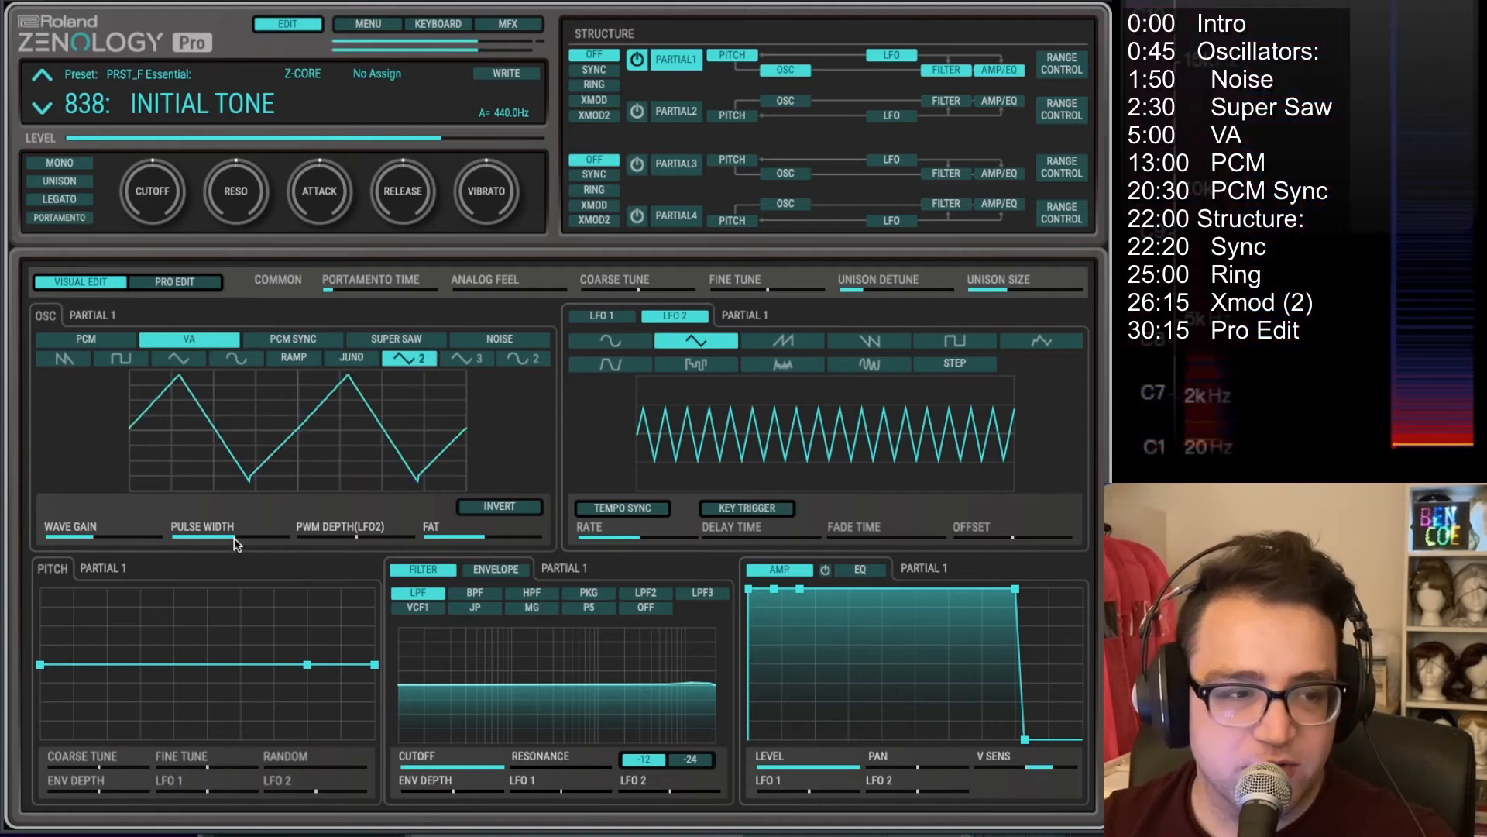
{"action": "mouse_move", "coordinate": [234, 538]}
{"action": "left_mouse_down"}
{"action": "mouse_move", "coordinate": [311, 555]}
{"action": "mouse_move", "coordinate": [231, 546]}
{"action": "mouse_move", "coordinate": [271, 547]}
{"action": "mouse_move", "coordinate": [245, 546]}
{"action": "left_mouse_up"}
{"action": "left_click", "coordinate": [458, 360]}
{"action": "left_click", "coordinate": [523, 358]}
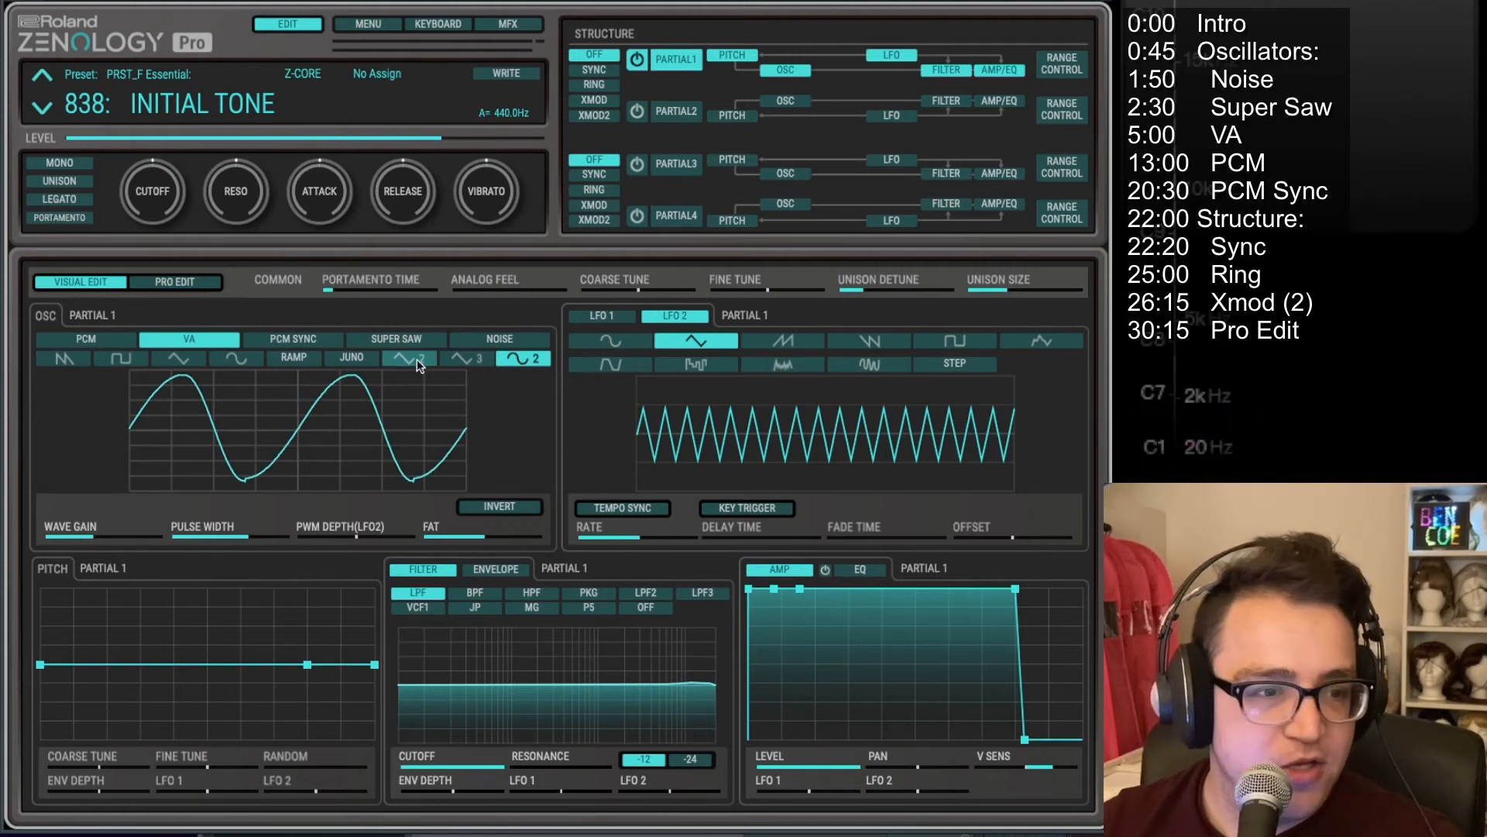
Step: Switch the oscillator through the Super Saw and Noise types and return it to VA
{"action": "left_click", "coordinate": [396, 339]}
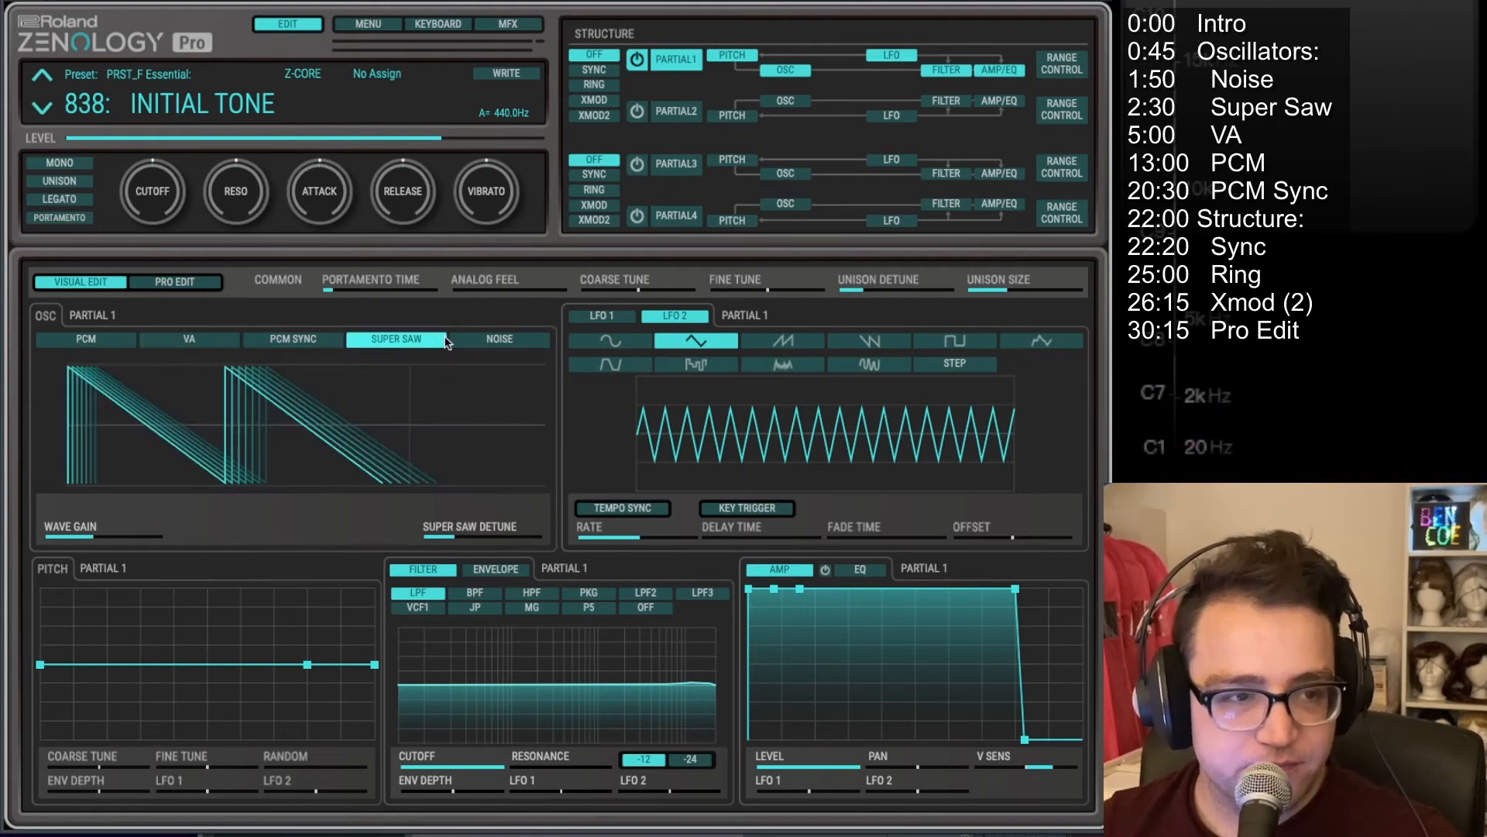
{"action": "left_click", "coordinate": [499, 338]}
{"action": "left_click", "coordinate": [396, 339]}
{"action": "left_click", "coordinate": [238, 340]}
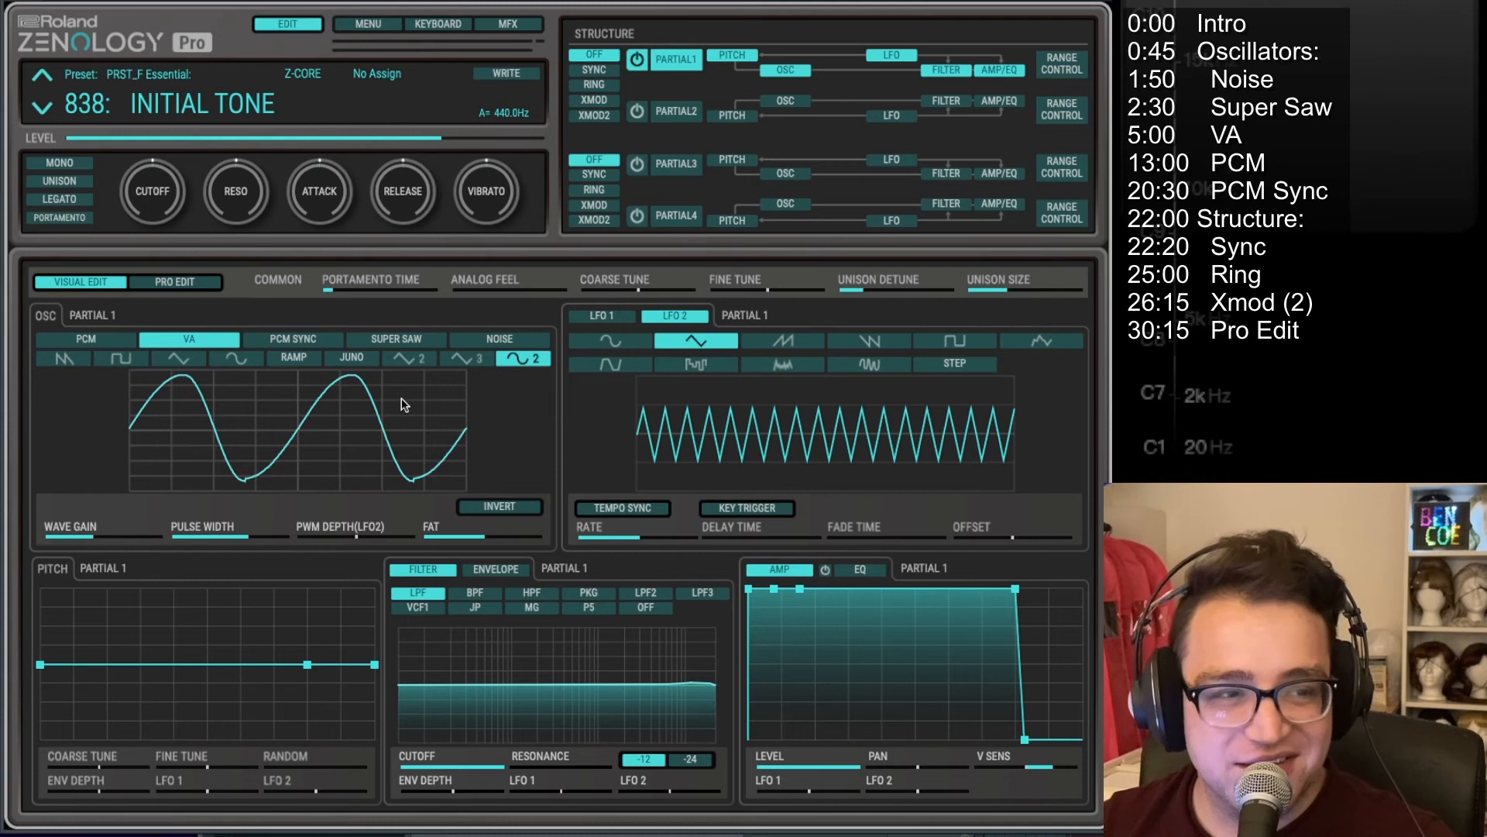
Step: Change the Partial 1 oscillator to PCM, audition a higher Wave Gain, and return the gain to -6 dB
{"action": "left_click", "coordinate": [120, 344]}
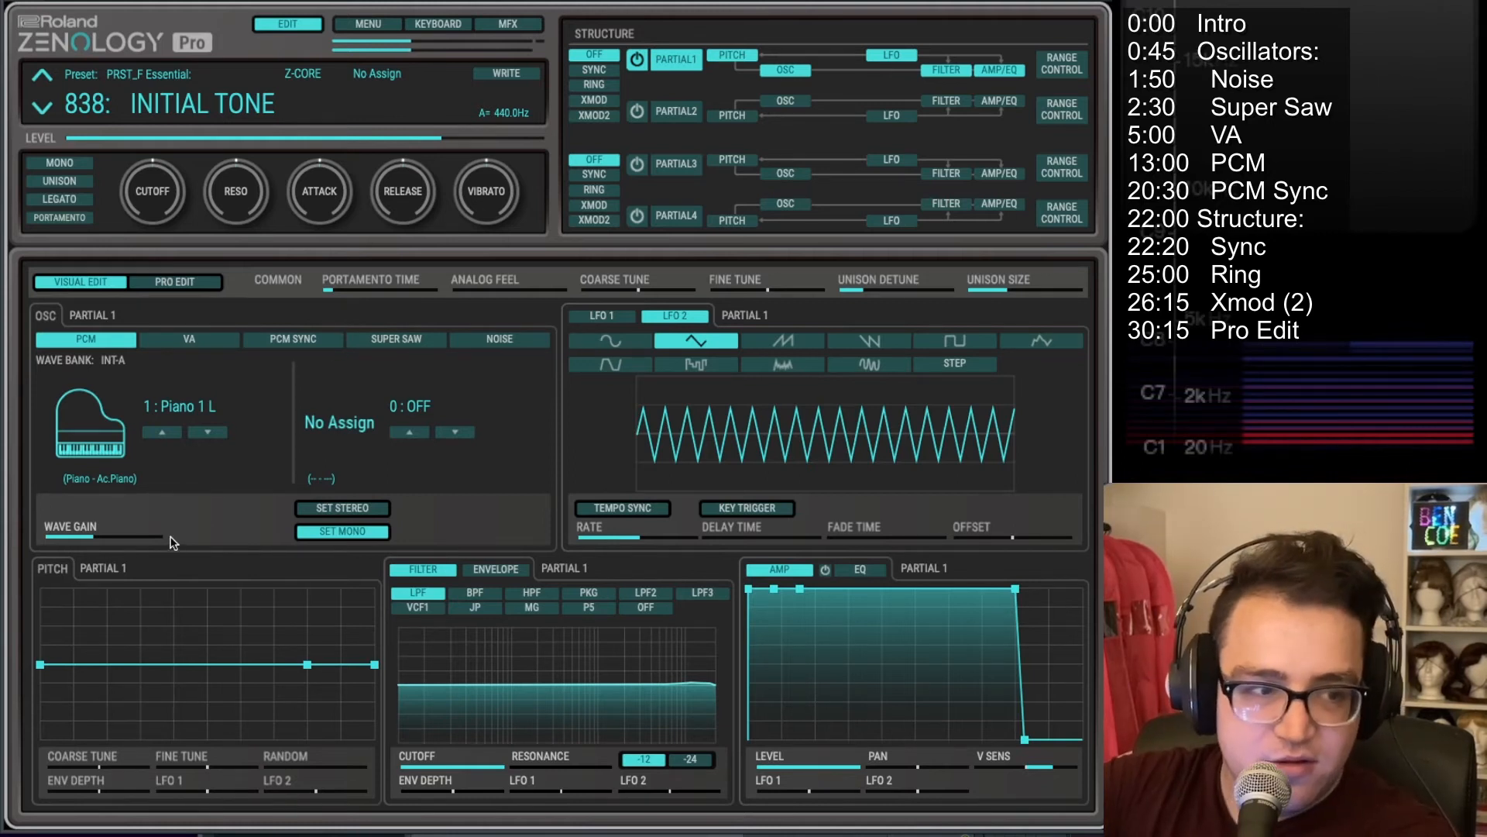
{"action": "left_click", "coordinate": [143, 534]}
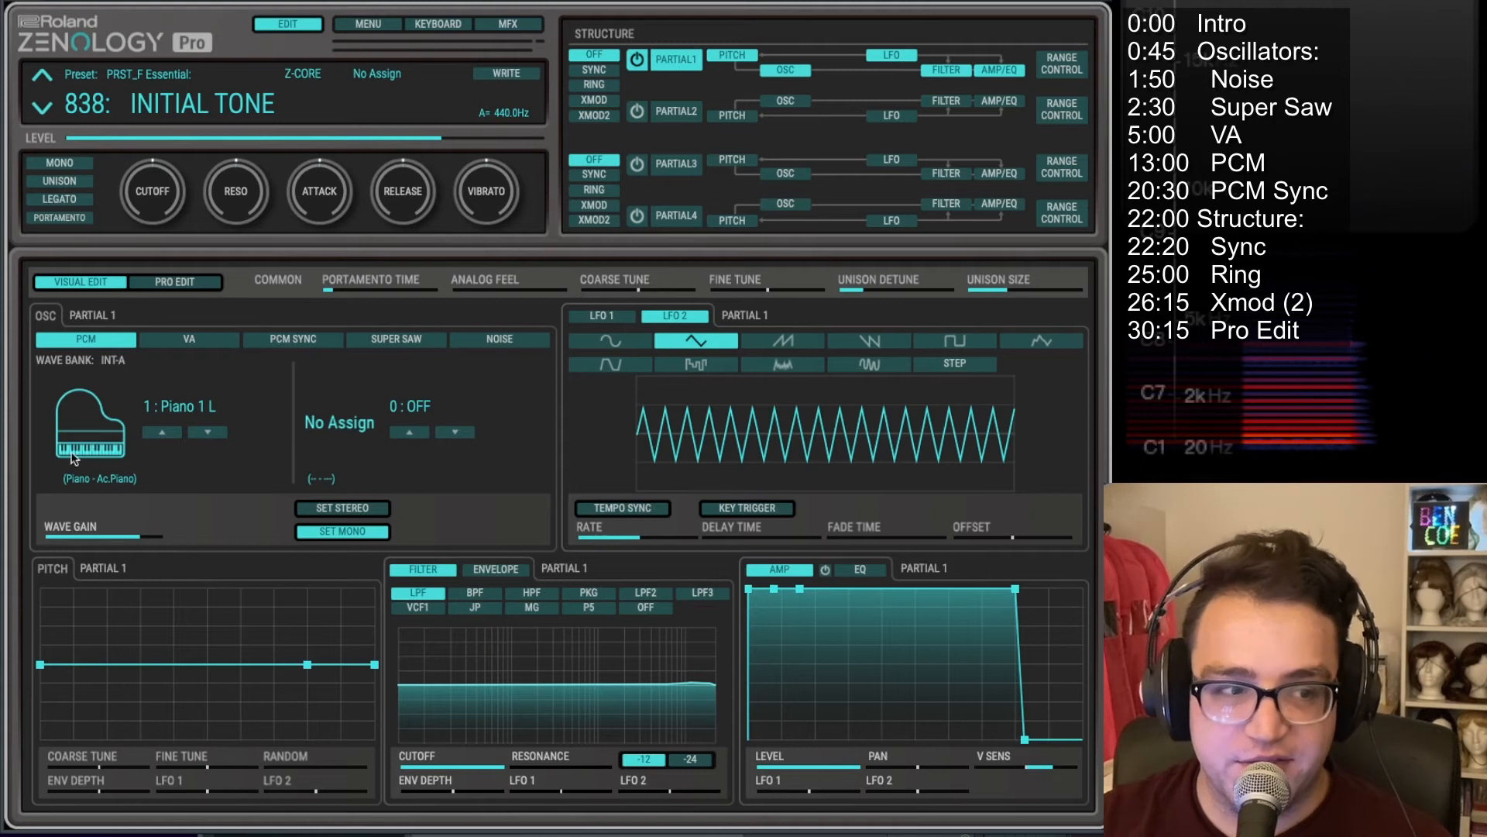
{"action": "left_click_drag", "start_coordinate": [95, 536], "coordinate": [89, 549]}
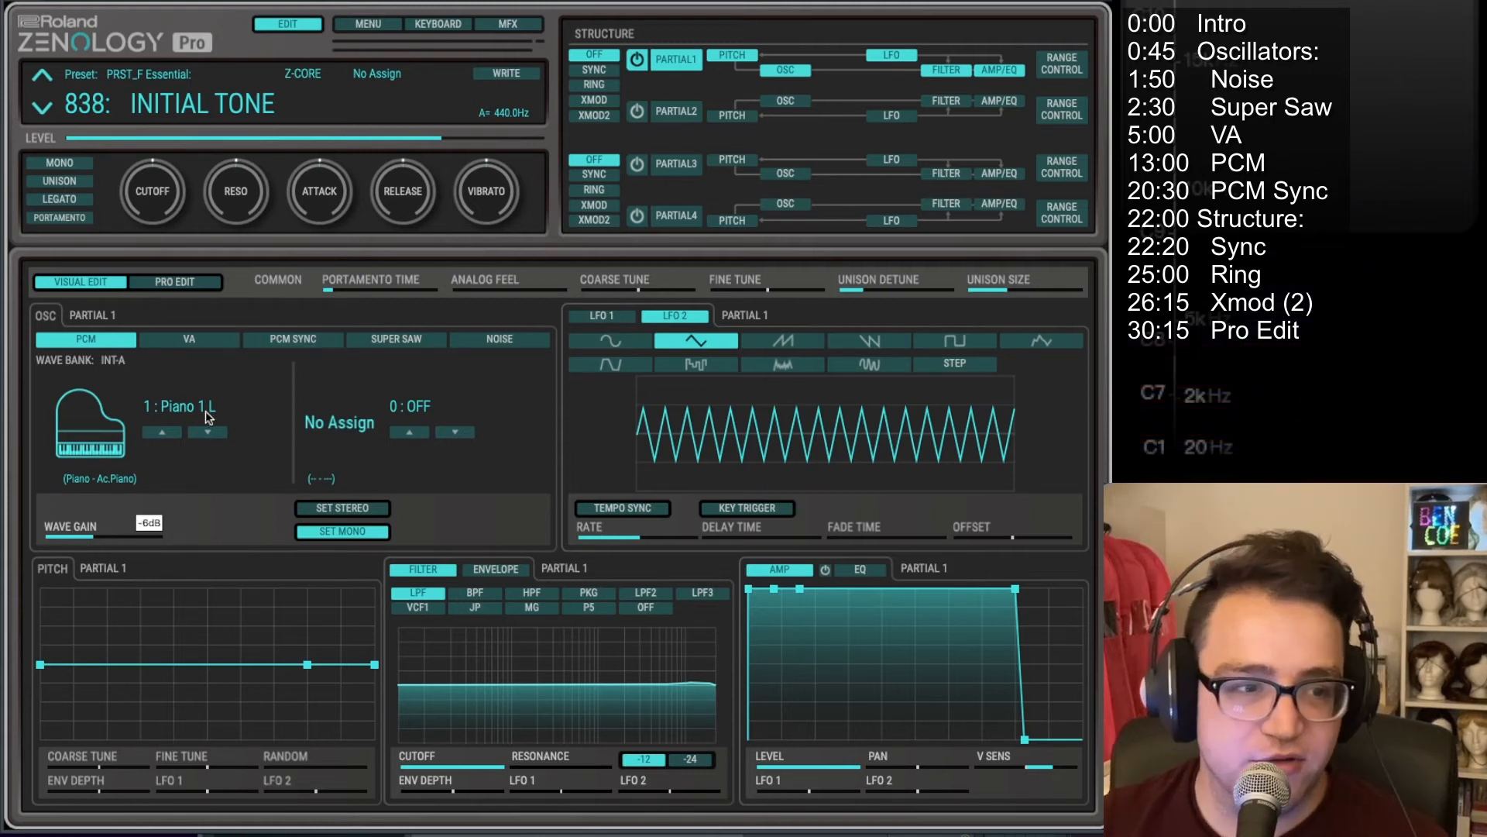
Step: Compare stereo and mono for the piano wave, leave it in stereo, and briefly view the second wave's browser
{"action": "left_click", "coordinate": [371, 510]}
{"action": "left_click", "coordinate": [353, 531]}
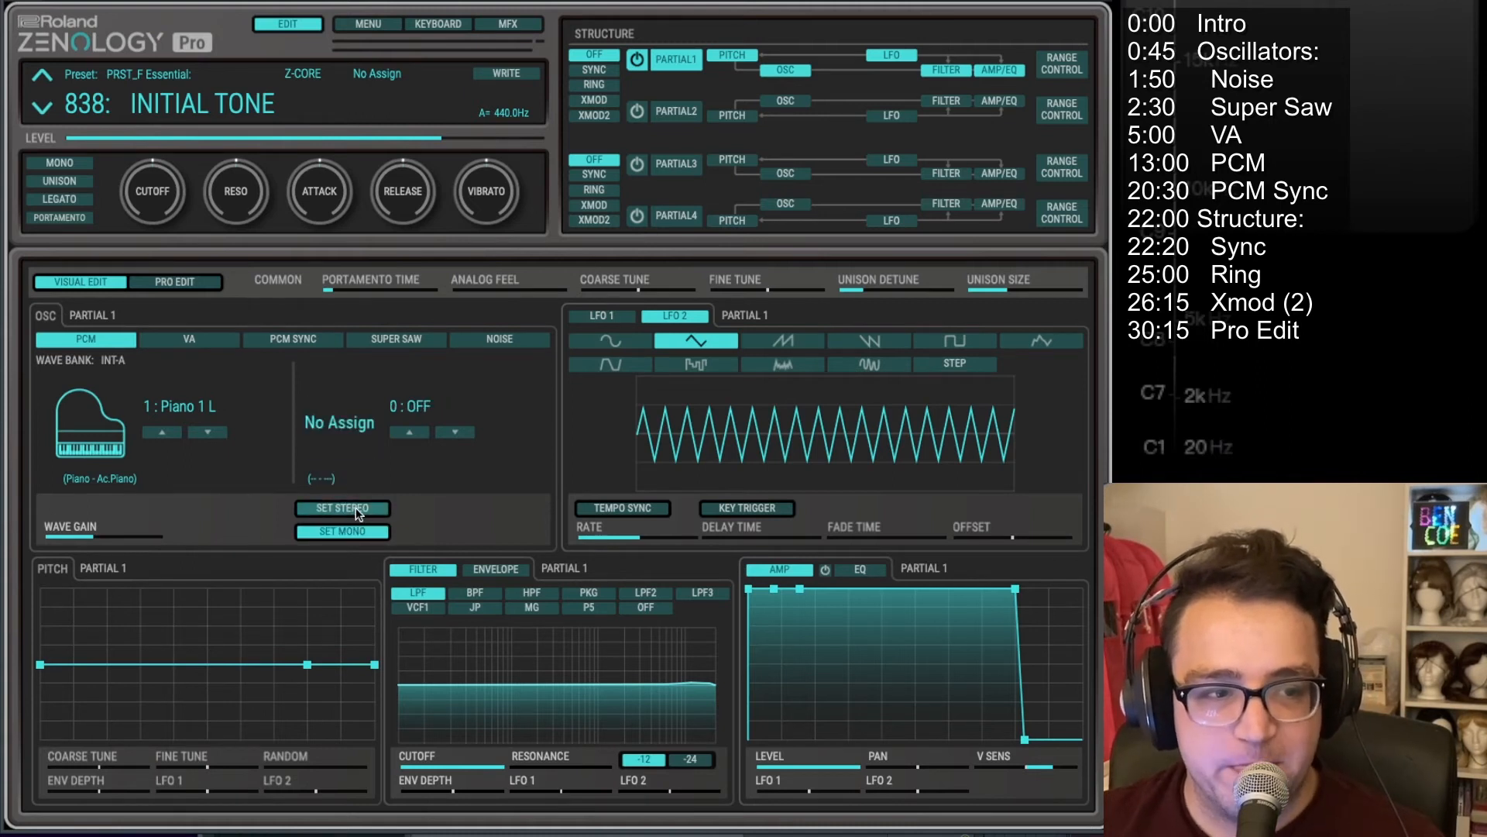
{"action": "left_click", "coordinate": [358, 512]}
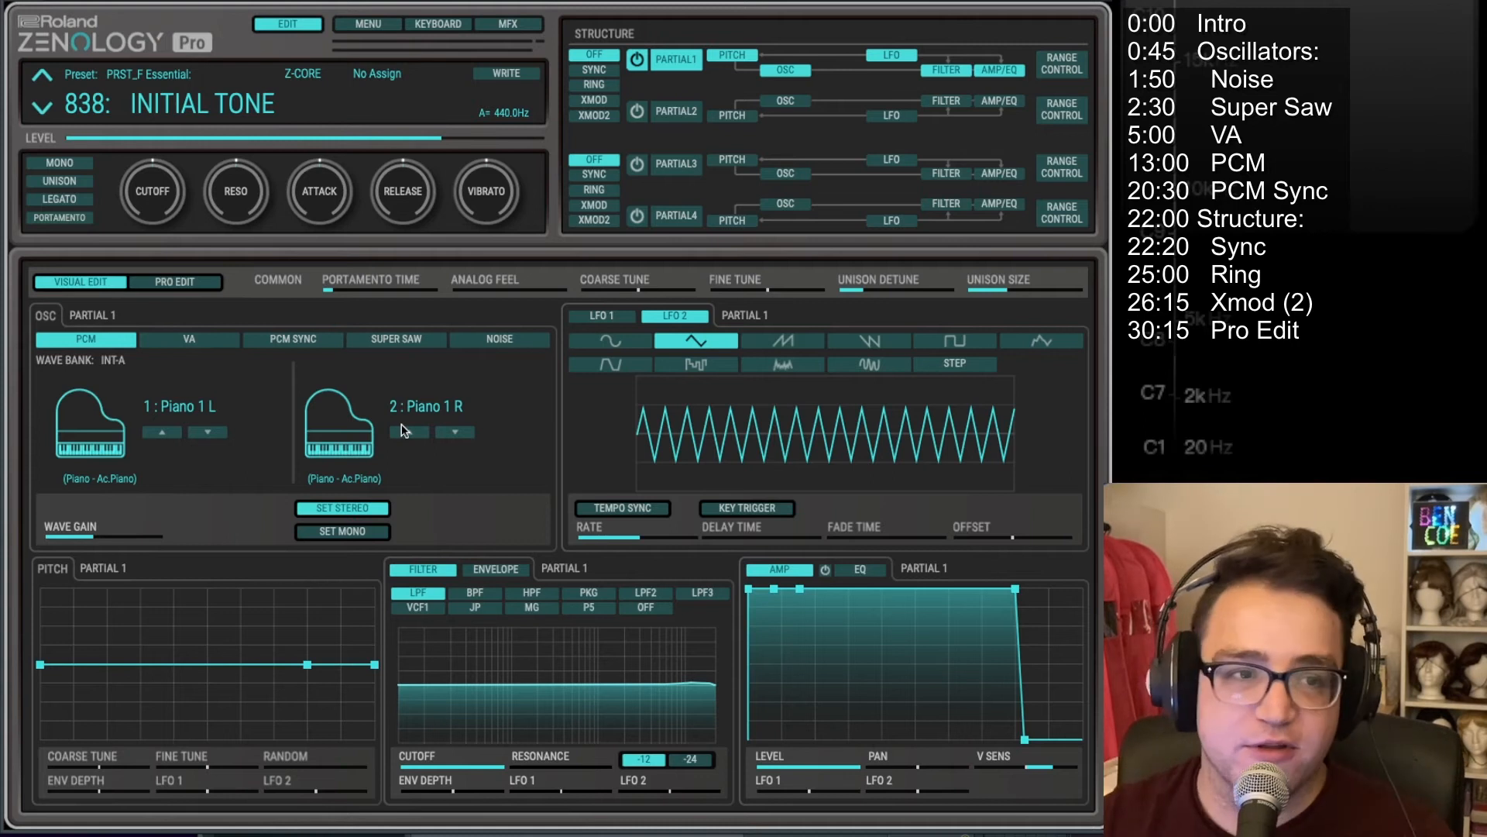
{"action": "left_click", "coordinate": [350, 438]}
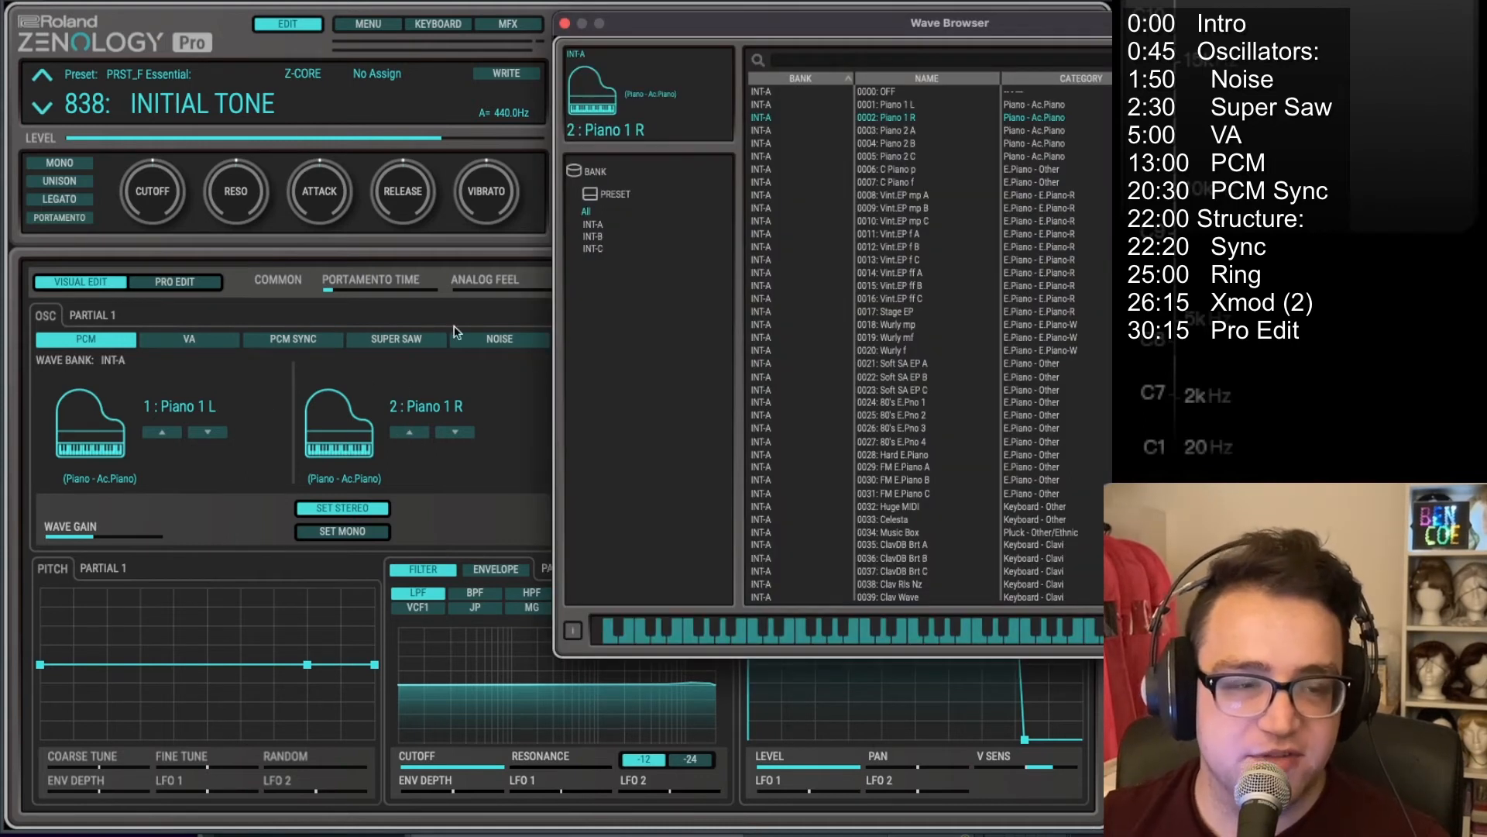
{"action": "left_click", "coordinate": [565, 23]}
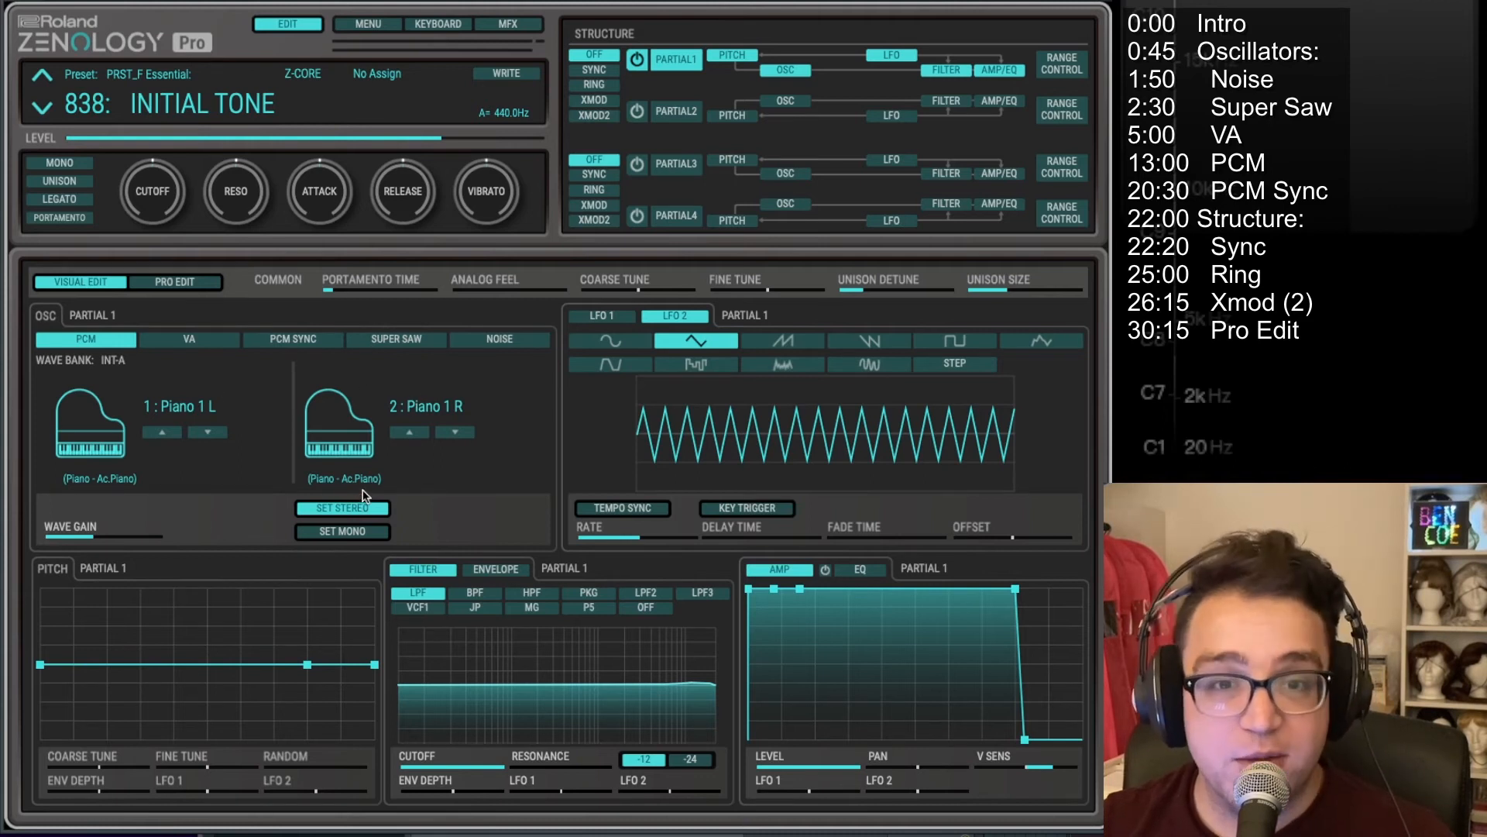
Step: Open the Wave Browser for the first PCM wave, reposition its window to reveal the categories, and look through them
{"action": "left_click", "coordinate": [90, 449]}
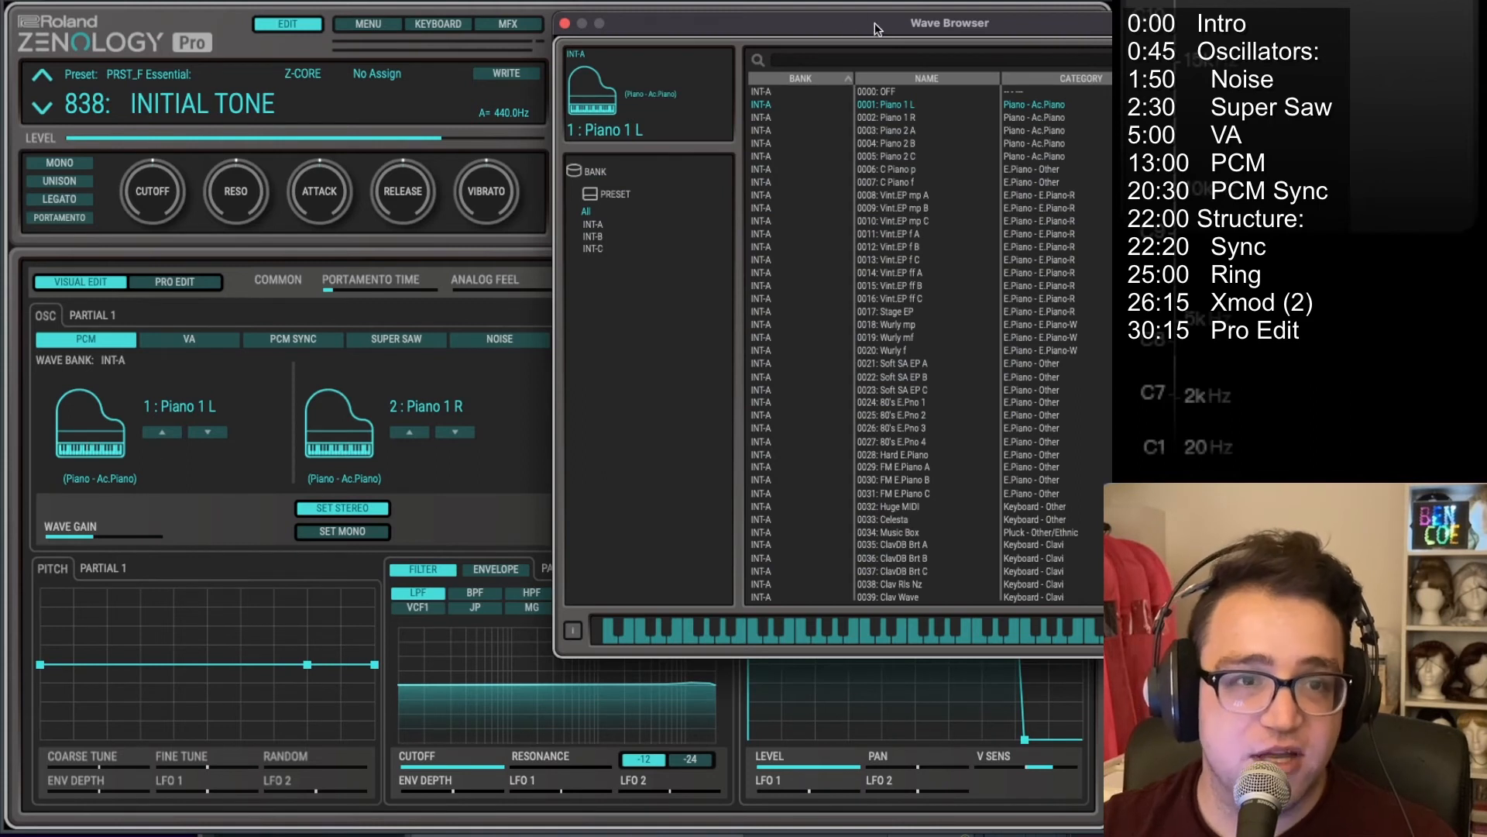
{"action": "left_click_drag", "start_coordinate": [876, 30], "coordinate": [436, 62]}
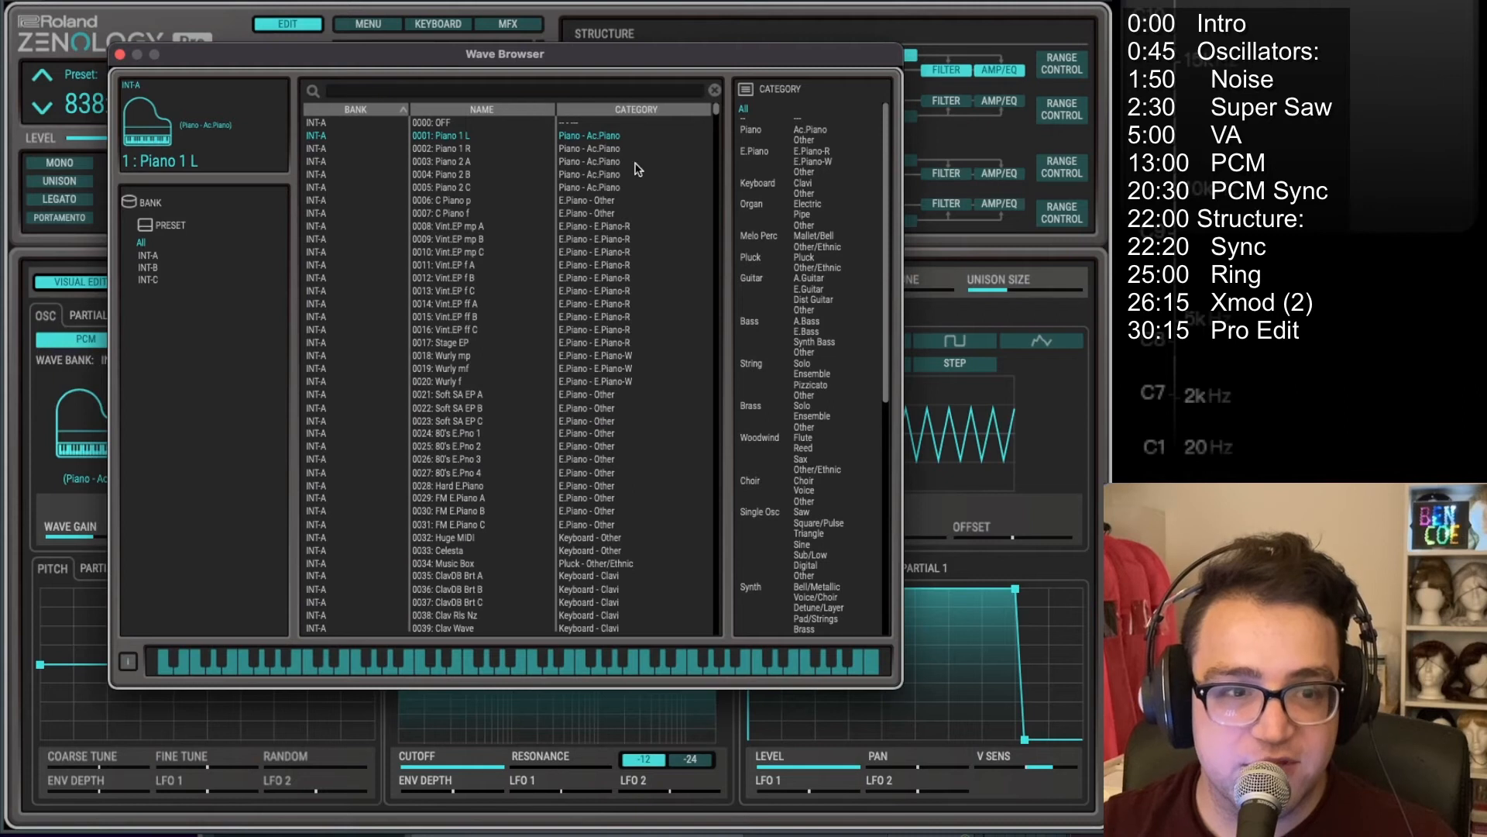
{"action": "scroll", "coordinate": [813, 223], "scroll_direction": "down", "scroll_amount": 10}
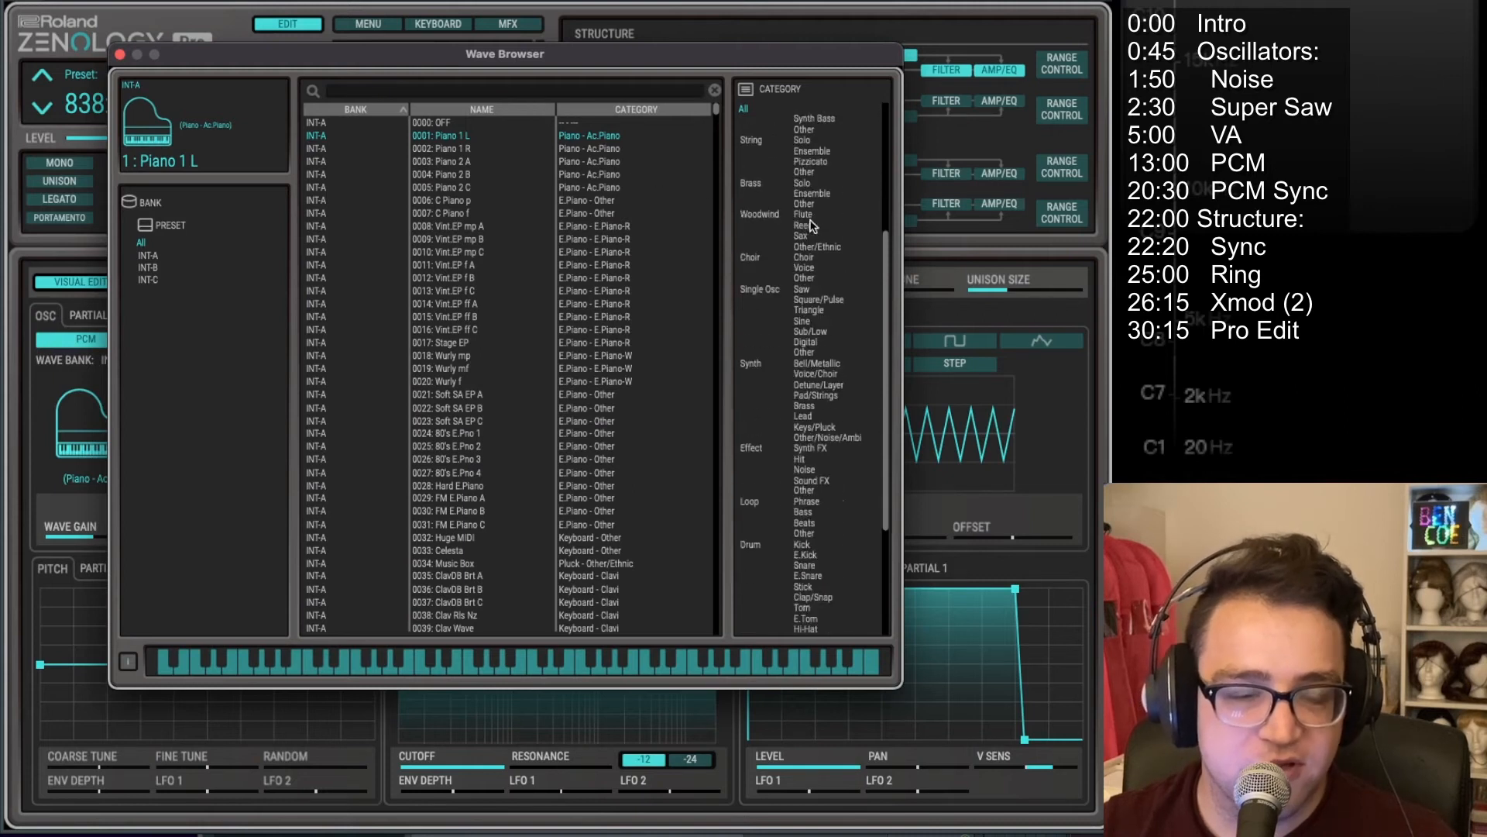
Step: Compare the wave lists of the INT-A, INT-B and INT-C preset banks, ending on INT-A
{"action": "left_click", "coordinate": [151, 254]}
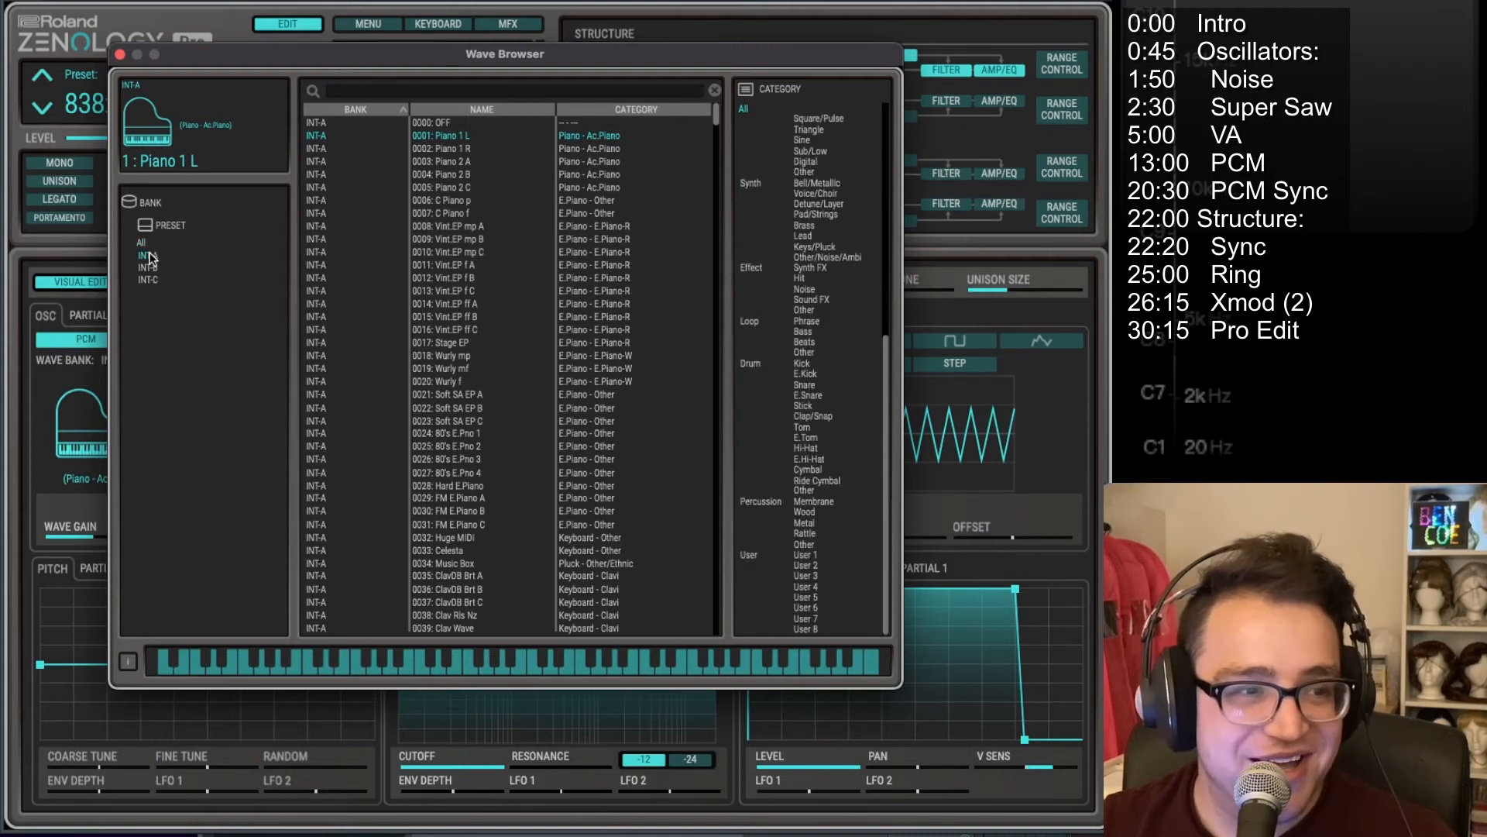
{"action": "left_click", "coordinate": [153, 267]}
{"action": "left_click", "coordinate": [153, 278]}
{"action": "left_click", "coordinate": [156, 265]}
{"action": "left_click", "coordinate": [153, 257]}
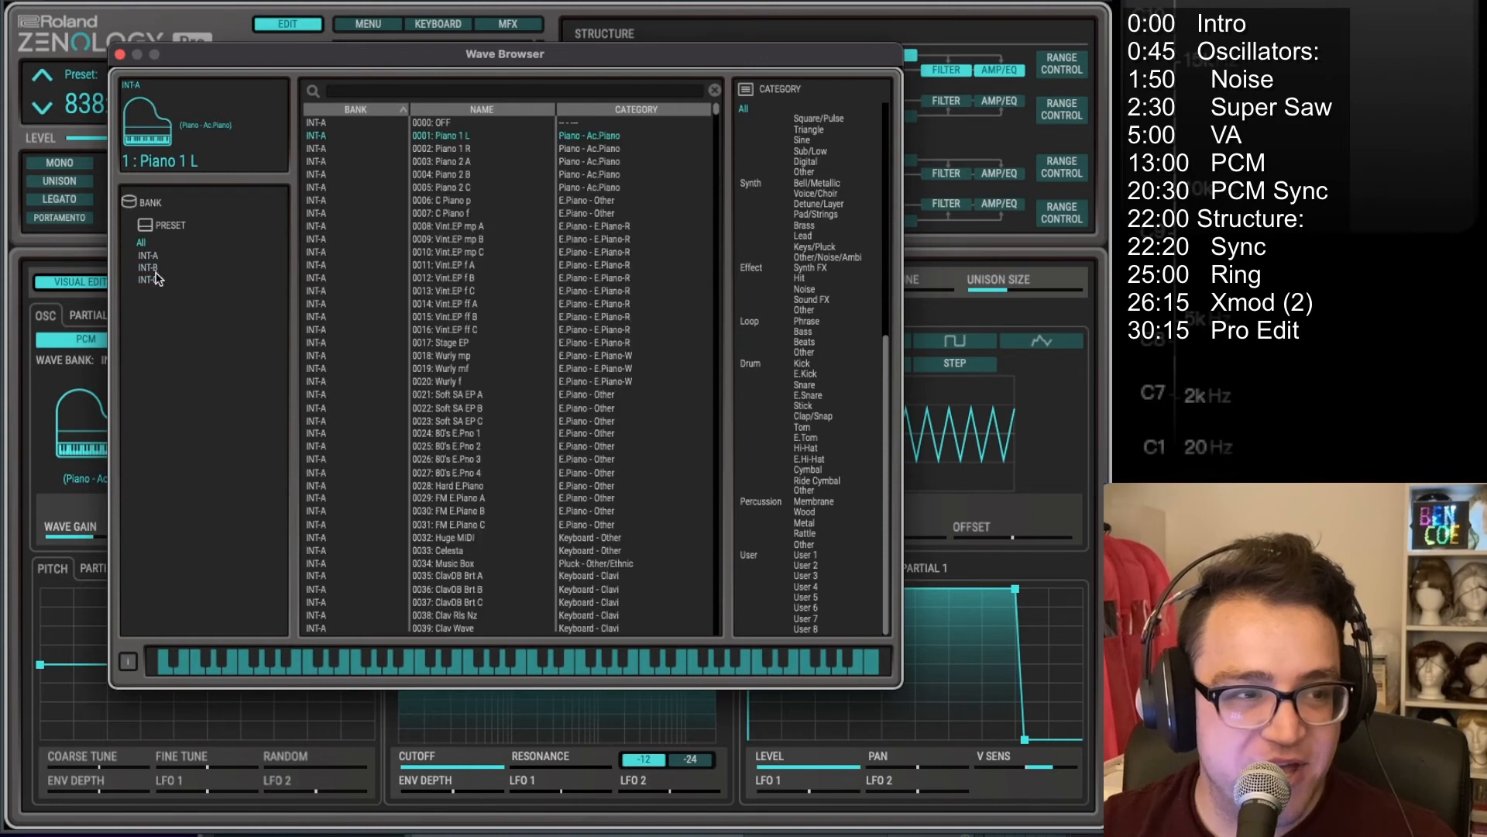
{"action": "left_click", "coordinate": [155, 279]}
{"action": "left_click", "coordinate": [152, 258]}
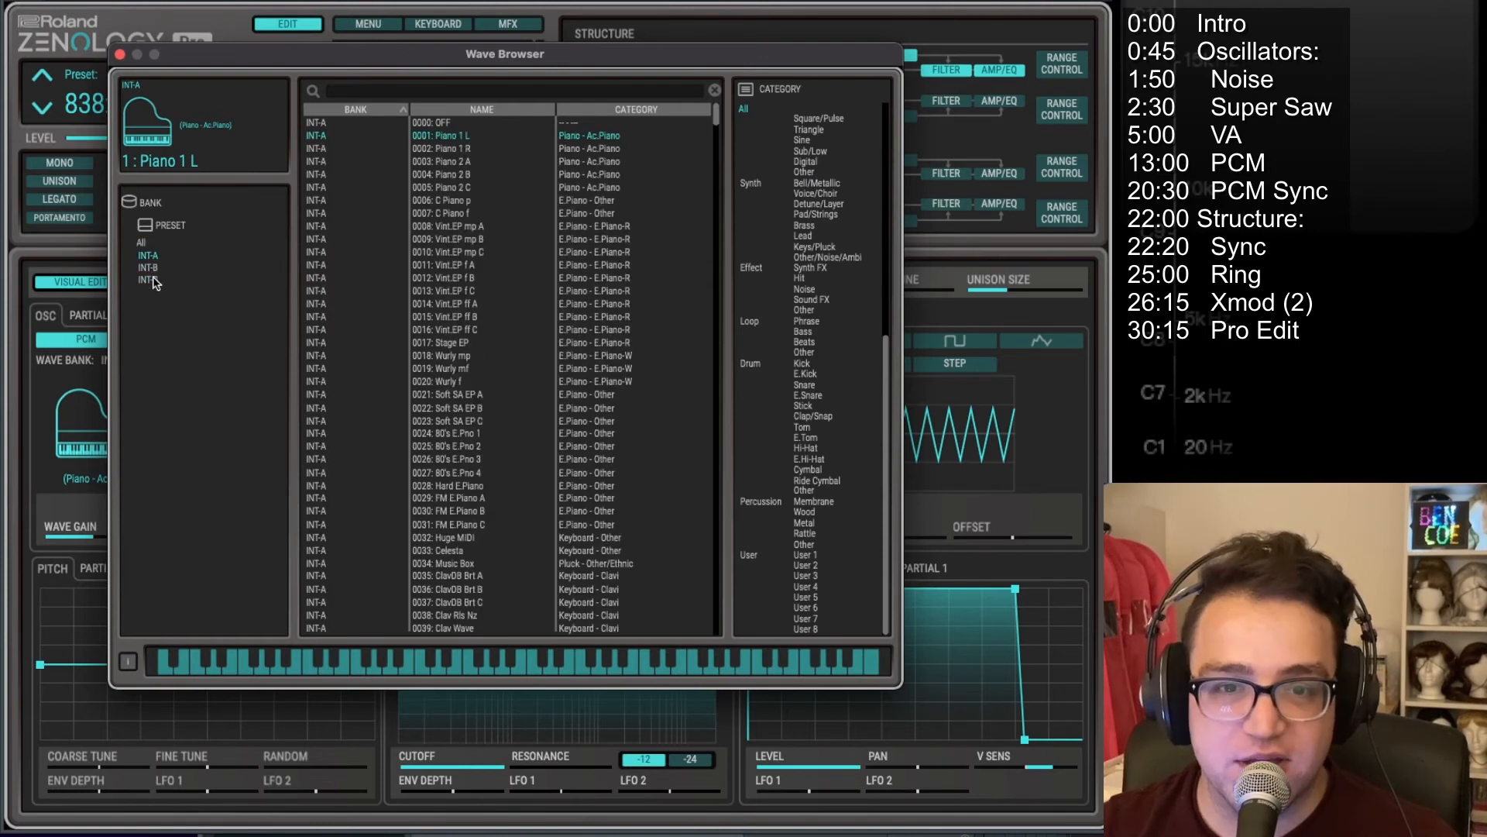
{"action": "left_click", "coordinate": [151, 277]}
{"action": "left_click", "coordinate": [151, 269]}
{"action": "left_click", "coordinate": [151, 258]}
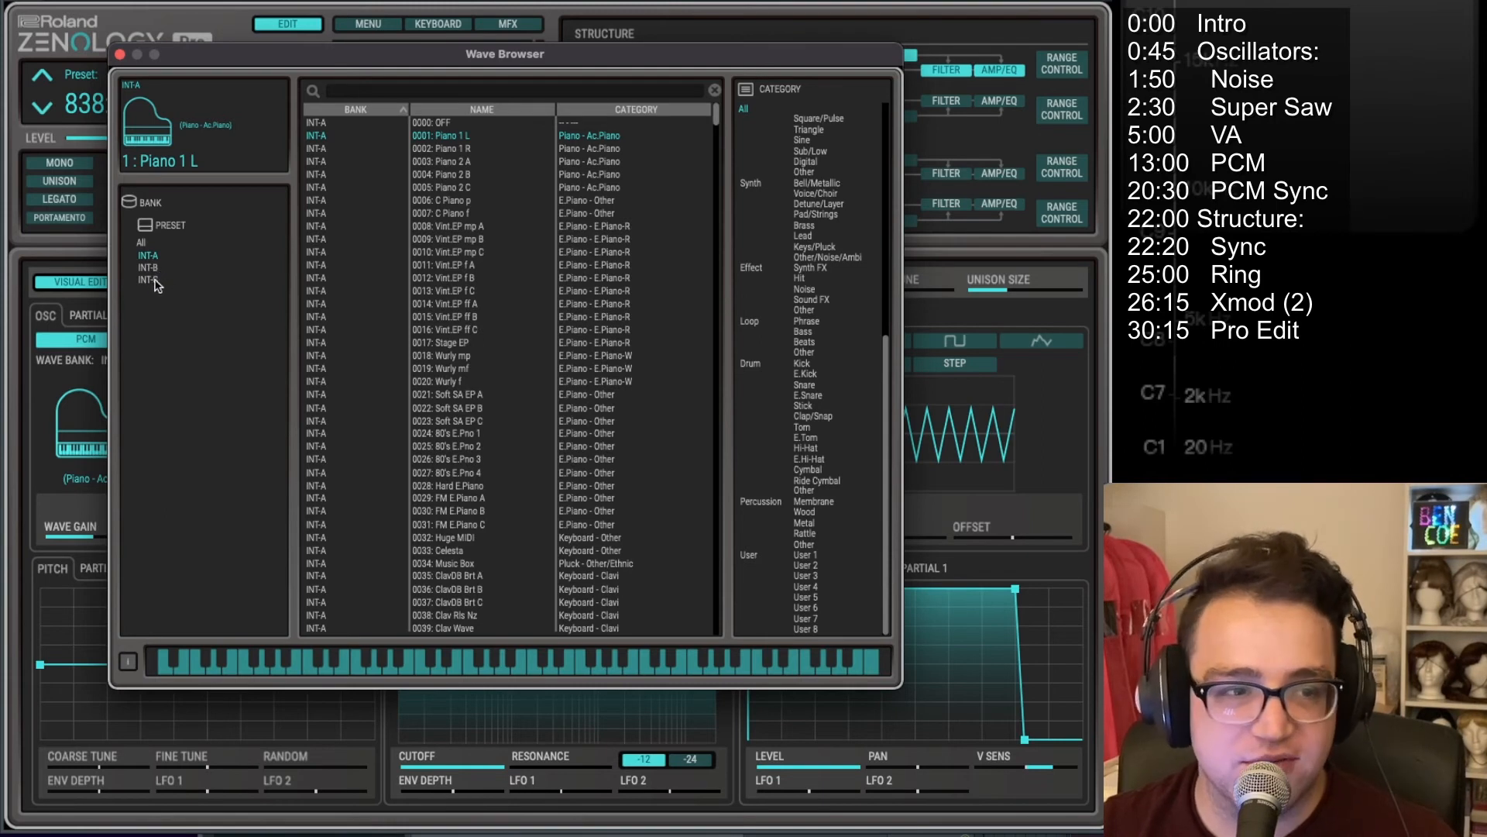
{"action": "left_click", "coordinate": [153, 281]}
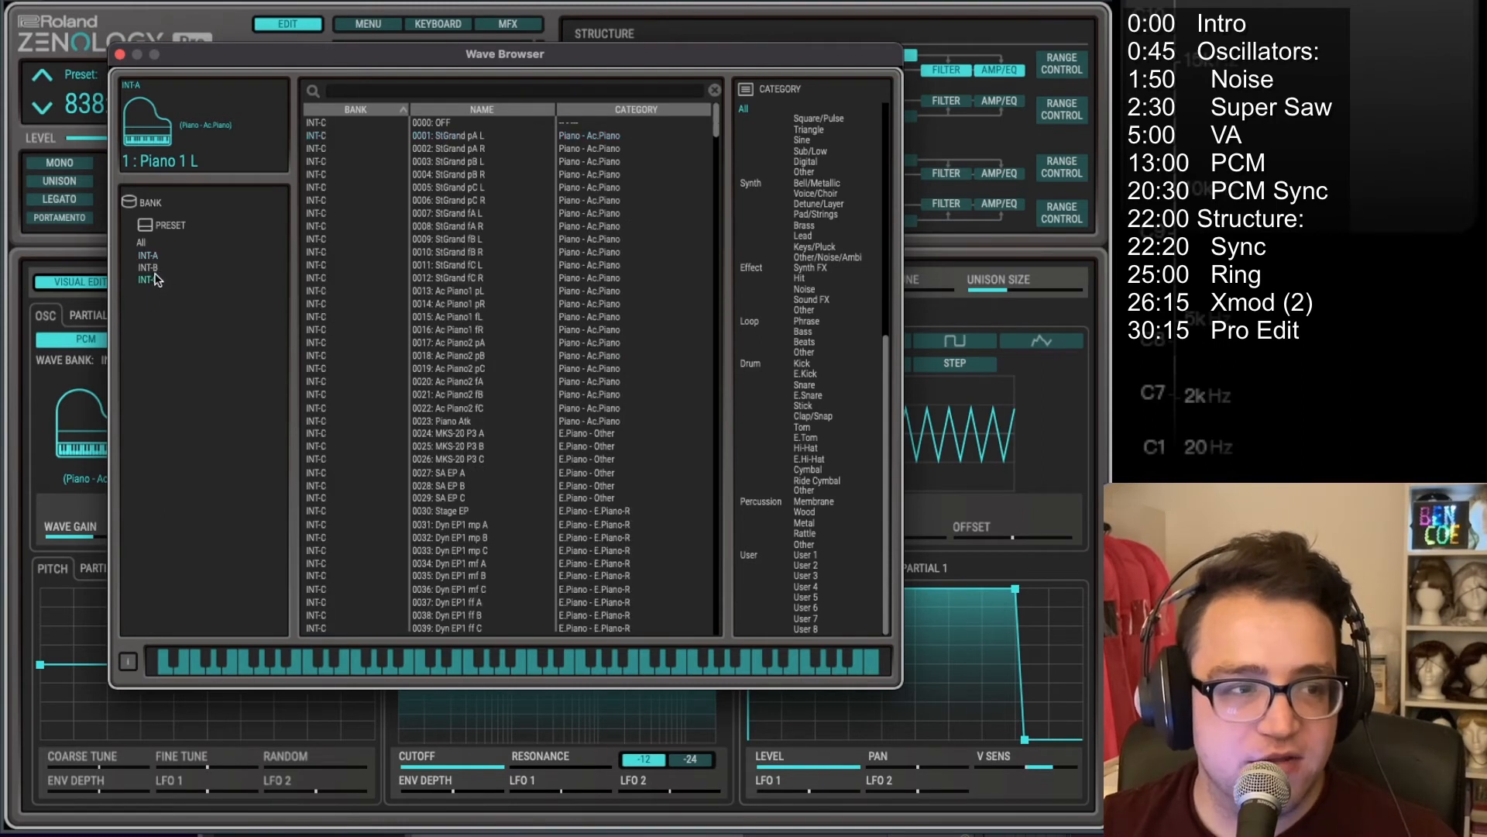
{"action": "left_click", "coordinate": [152, 268]}
{"action": "left_click", "coordinate": [152, 257]}
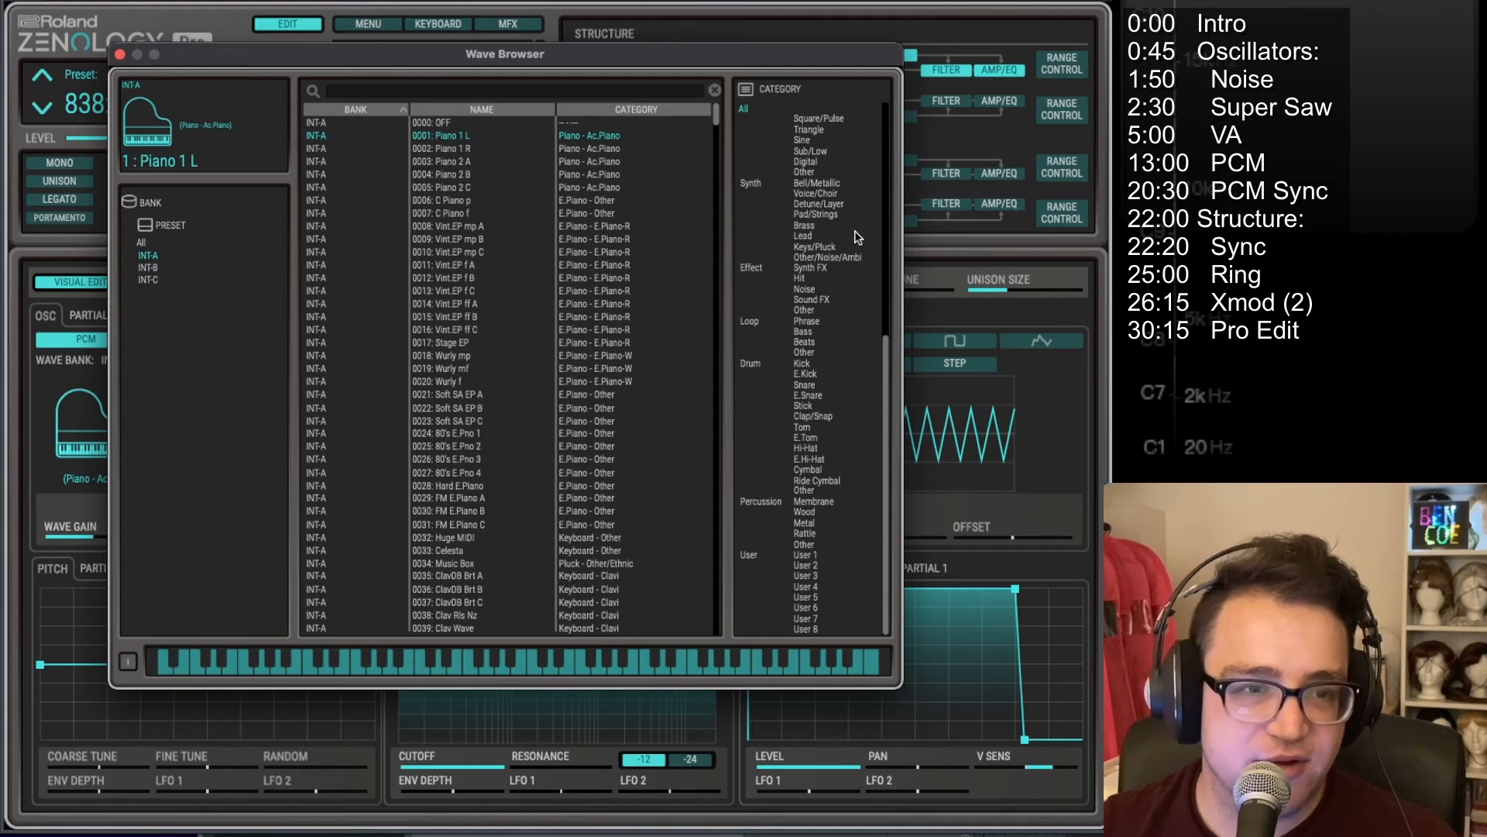
Step: Filter the INT-A waves by the Square/Pulse, Triangle and Sine single-oscillator categories
{"action": "left_click", "coordinate": [819, 119]}
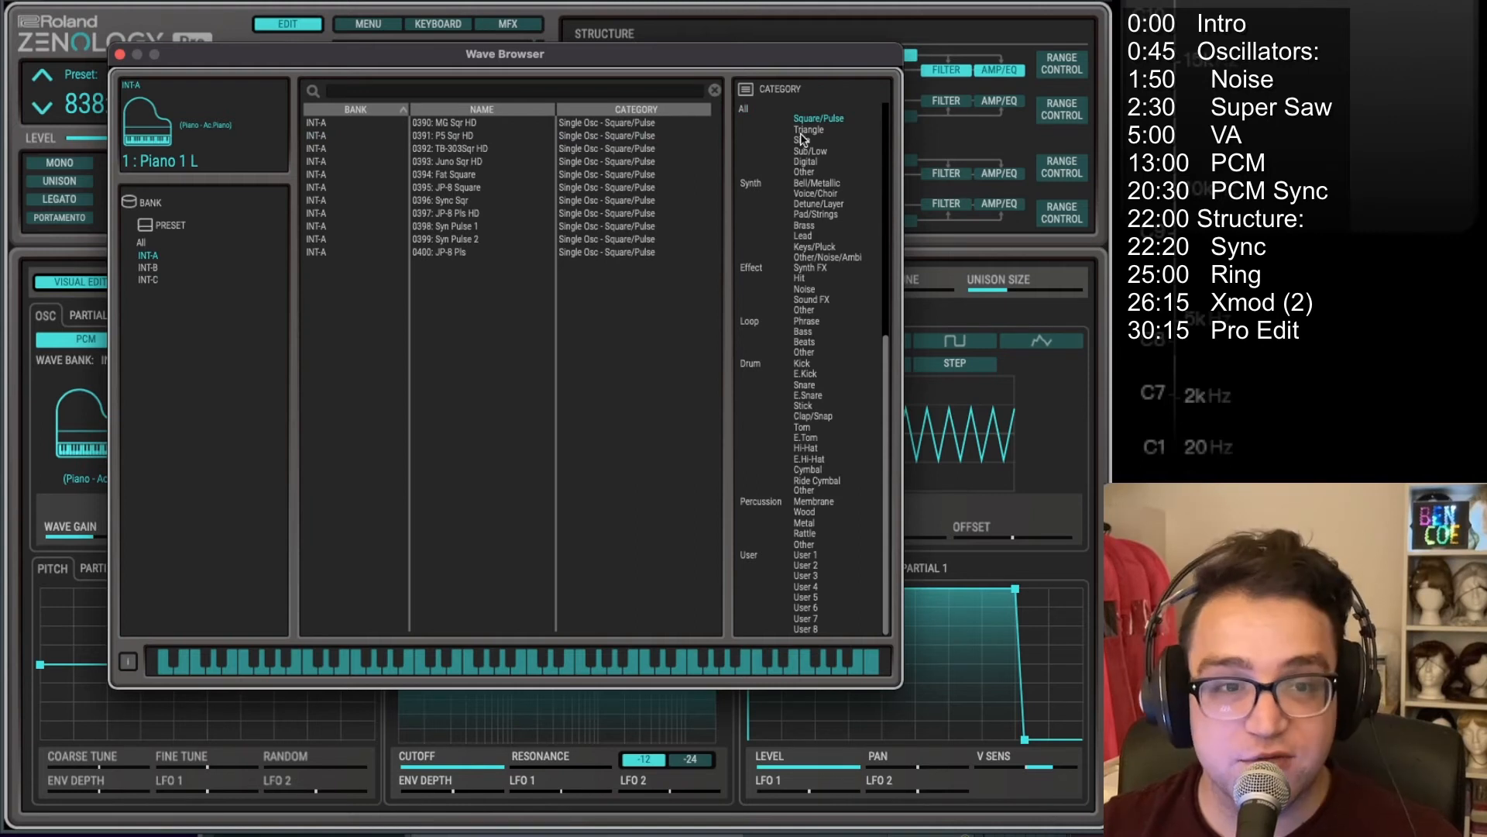
{"action": "left_click", "coordinate": [800, 130]}
{"action": "left_click", "coordinate": [801, 140]}
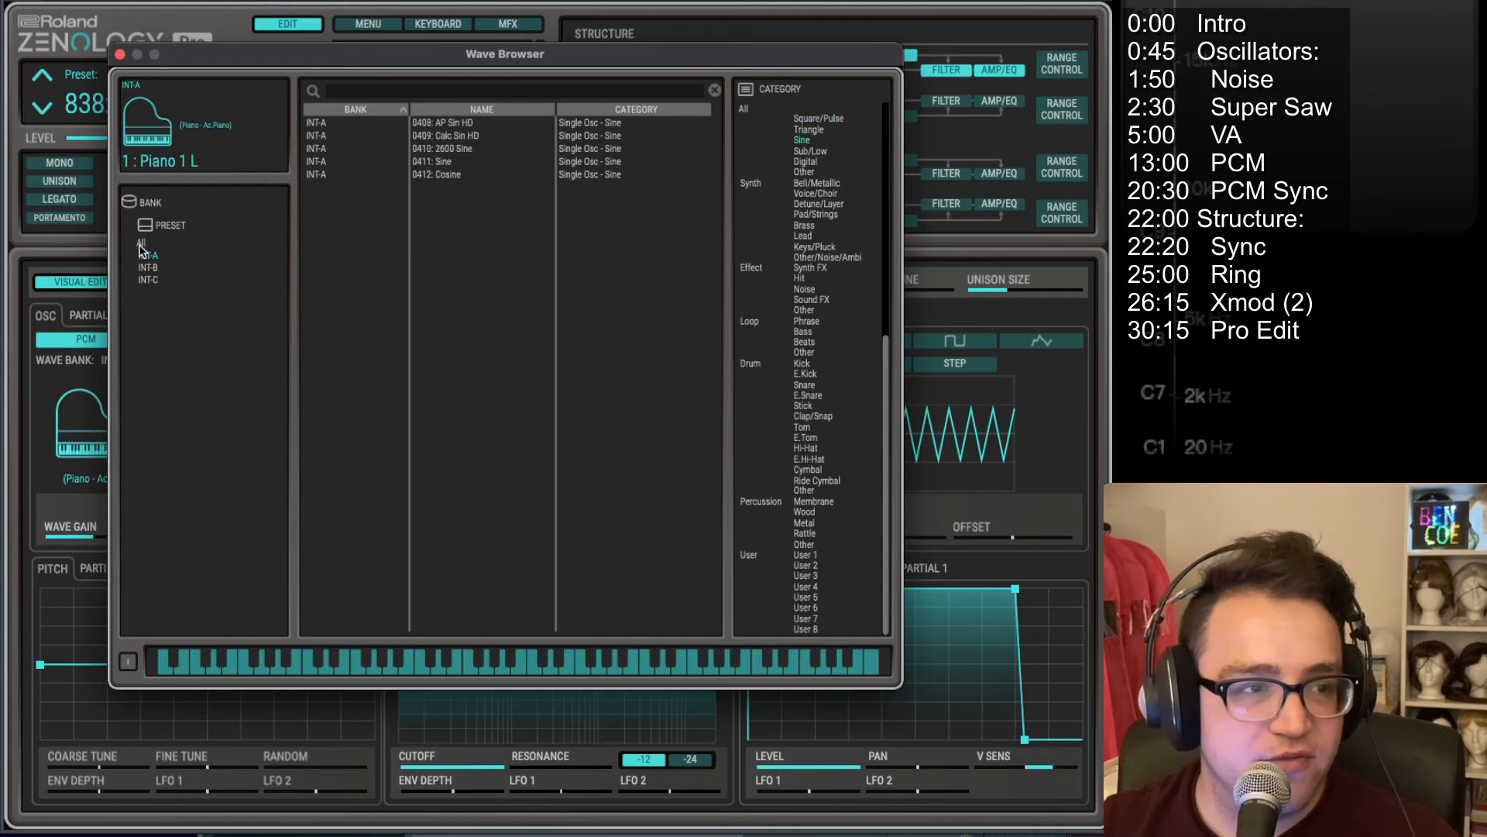
Step: Load 0390: MG Sqr HD from the Square/Pulse waves of all banks as the first wave and set the oscillator to mono
{"action": "left_click", "coordinate": [836, 120]}
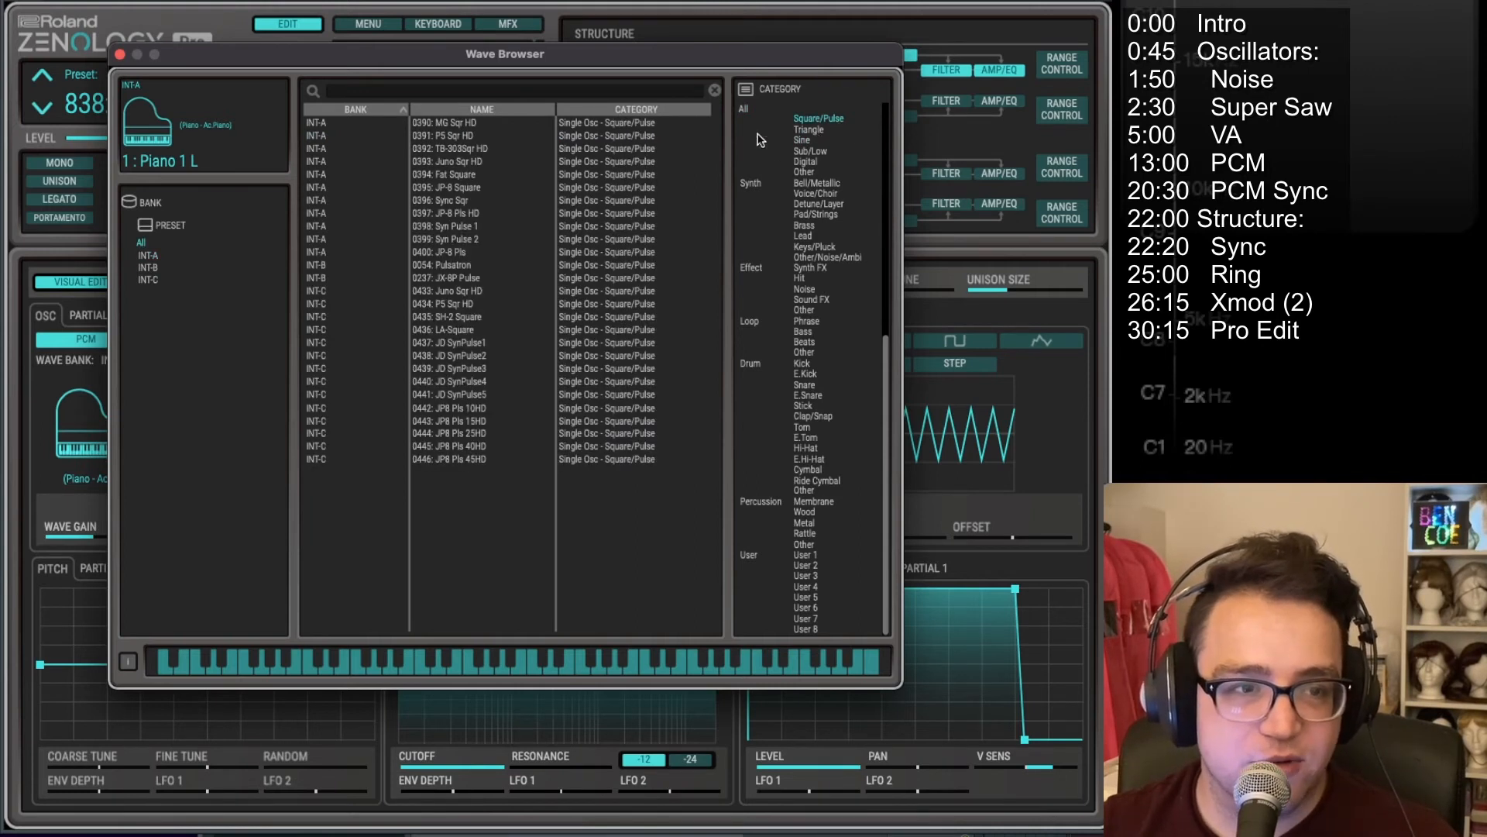
{"action": "left_click", "coordinate": [445, 123]}
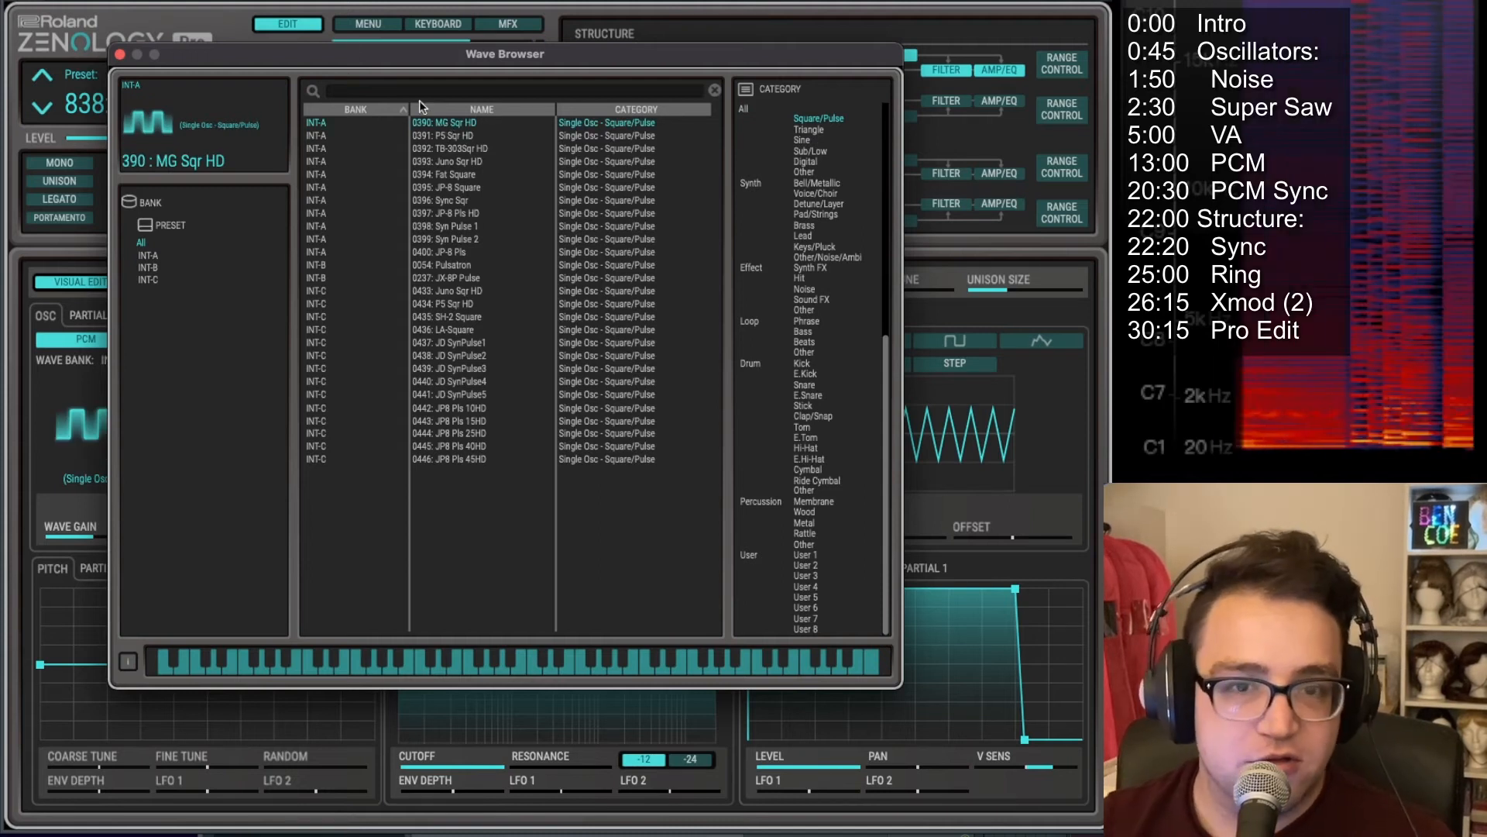
{"action": "left_click", "coordinate": [120, 54]}
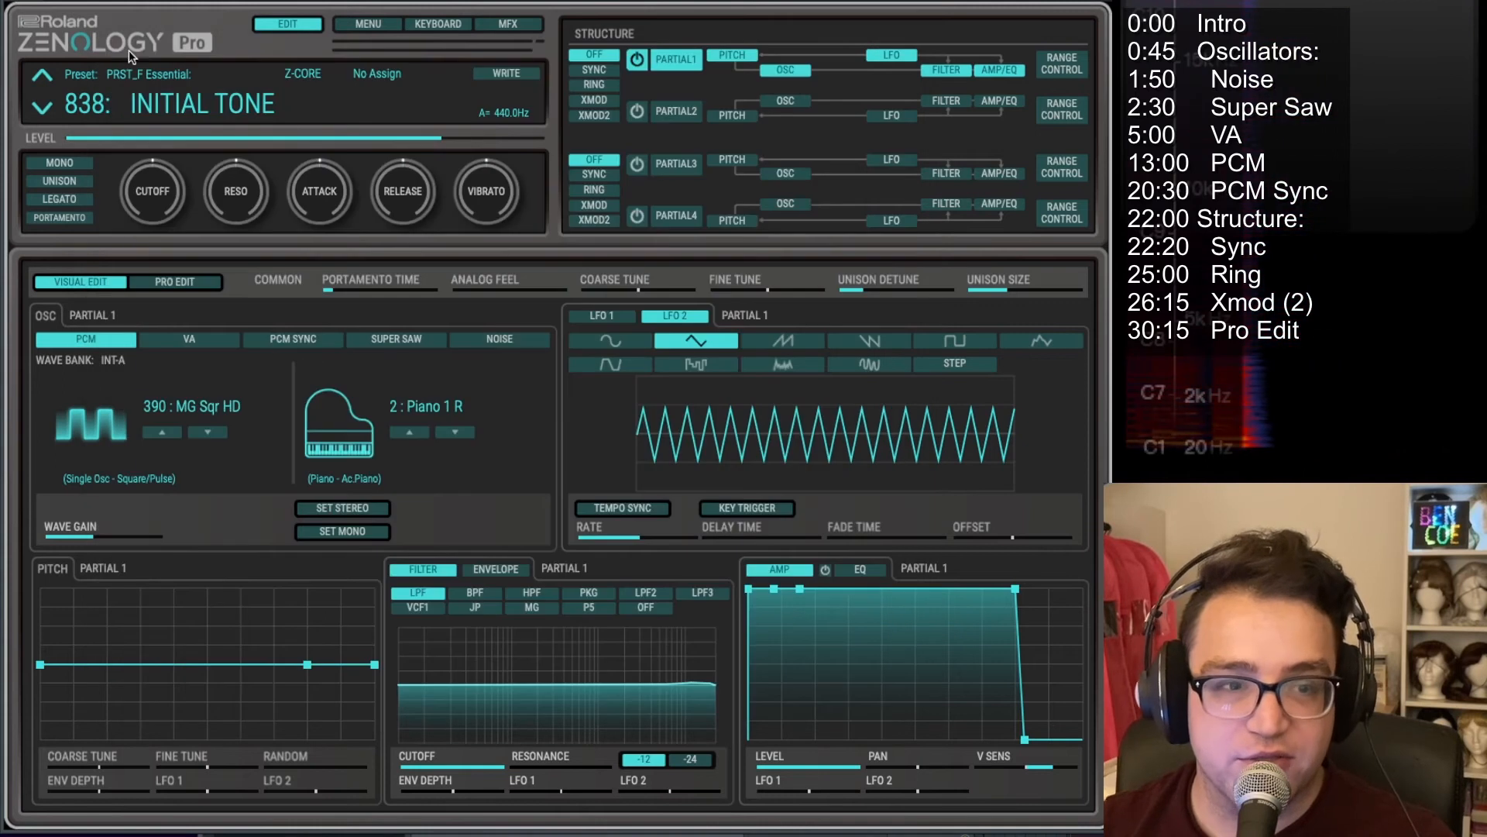
{"action": "left_click", "coordinate": [325, 530]}
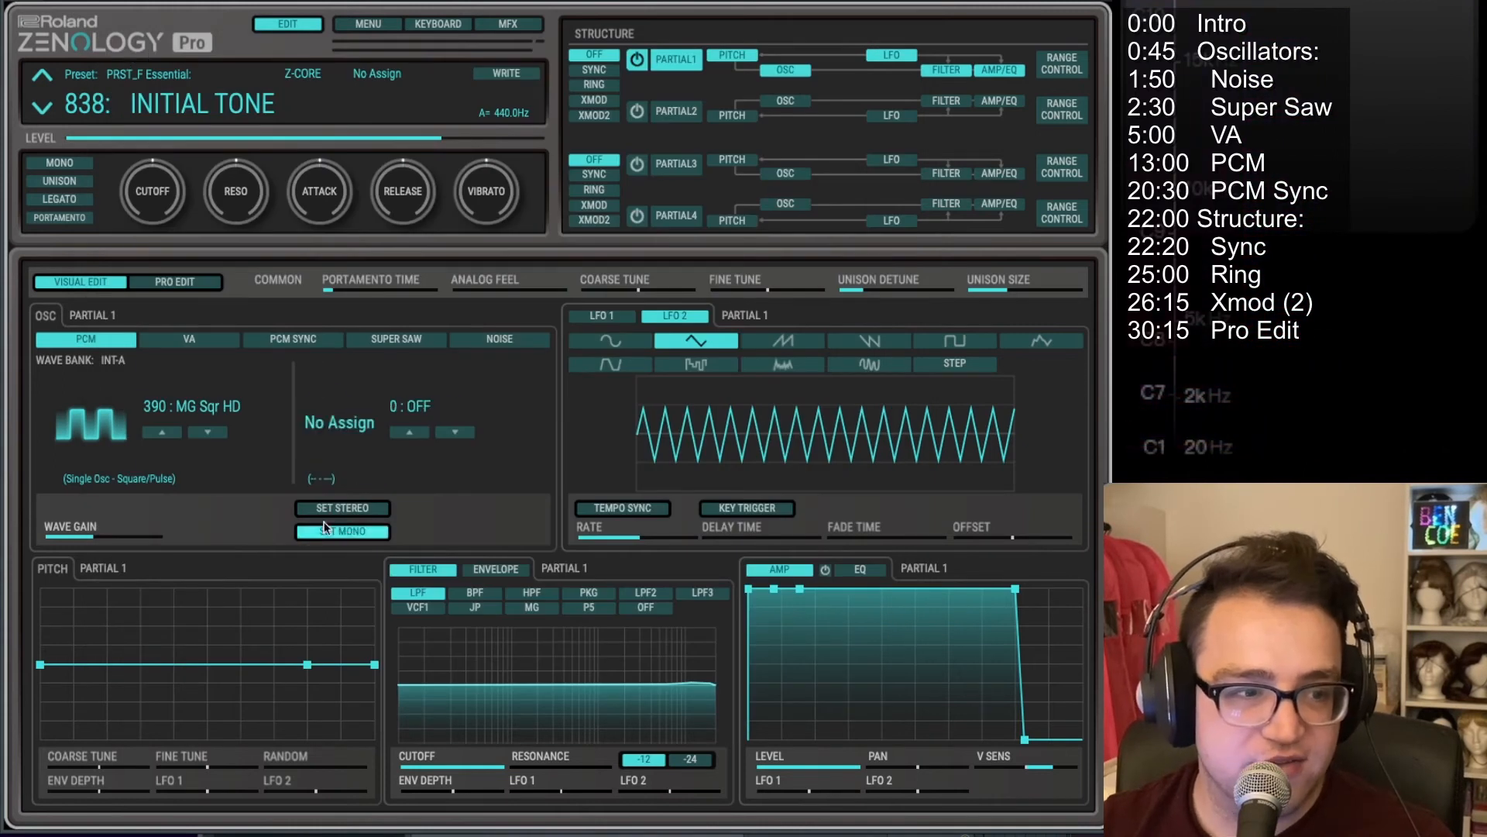
Step: Reopen the first wave's browser and audition MG Sqr HD, P5 Sqr HD and JX-8P Pulse, ending on P5 Sqr HD
{"action": "left_click", "coordinate": [87, 434]}
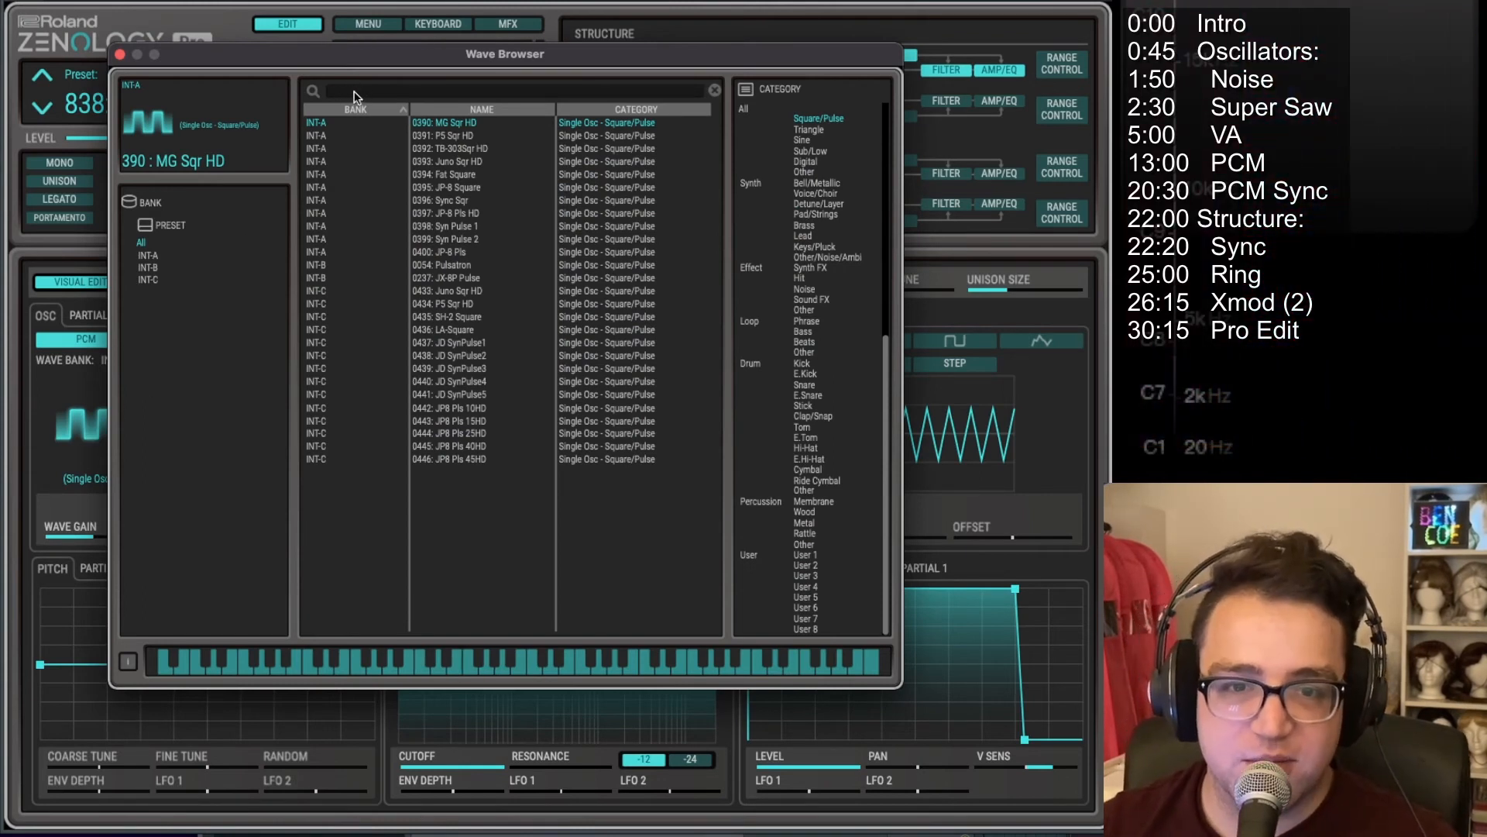
{"action": "left_click", "coordinate": [448, 137]}
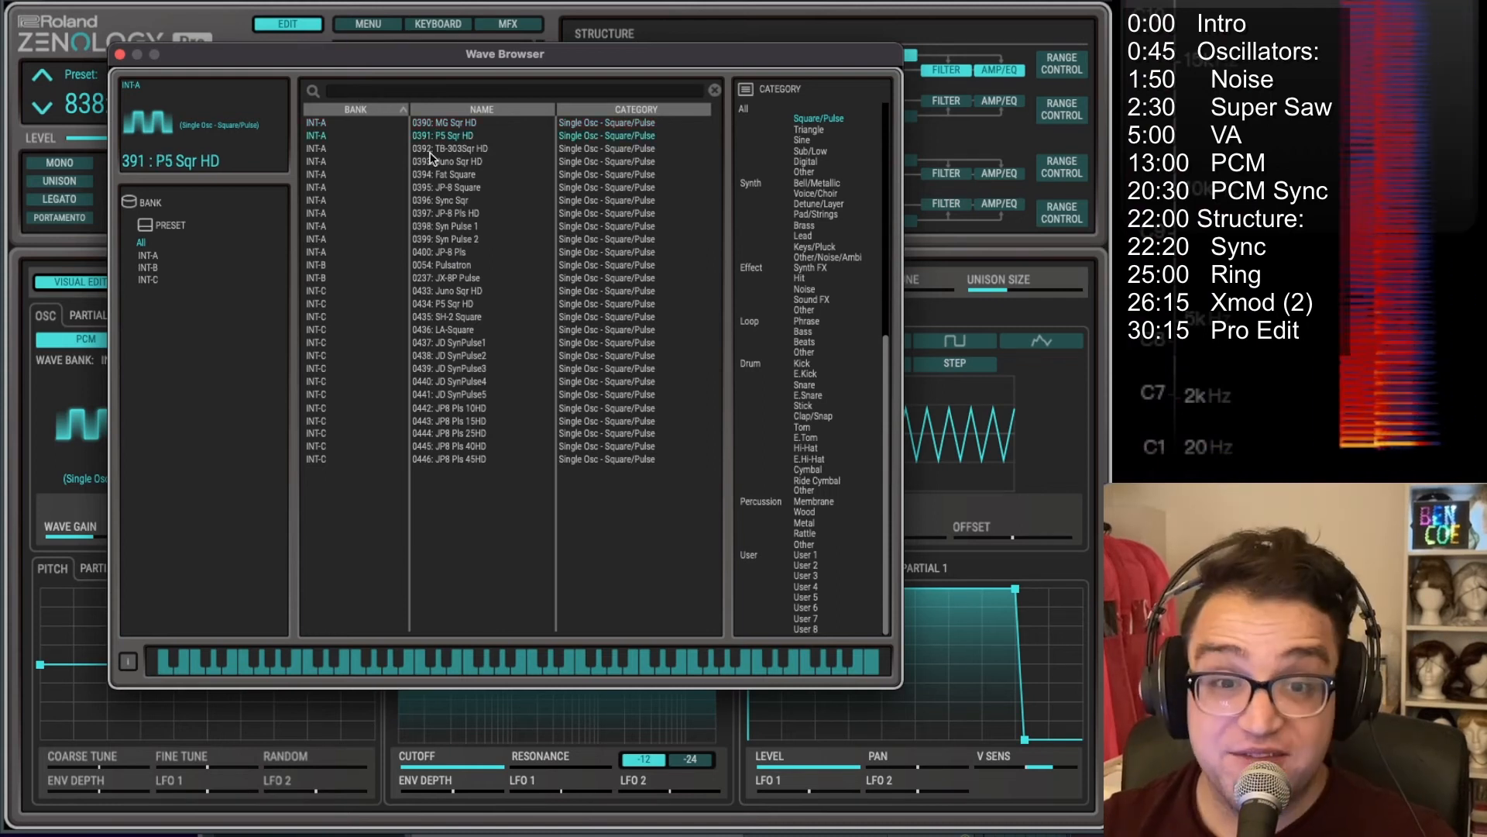
{"action": "left_click", "coordinate": [449, 122]}
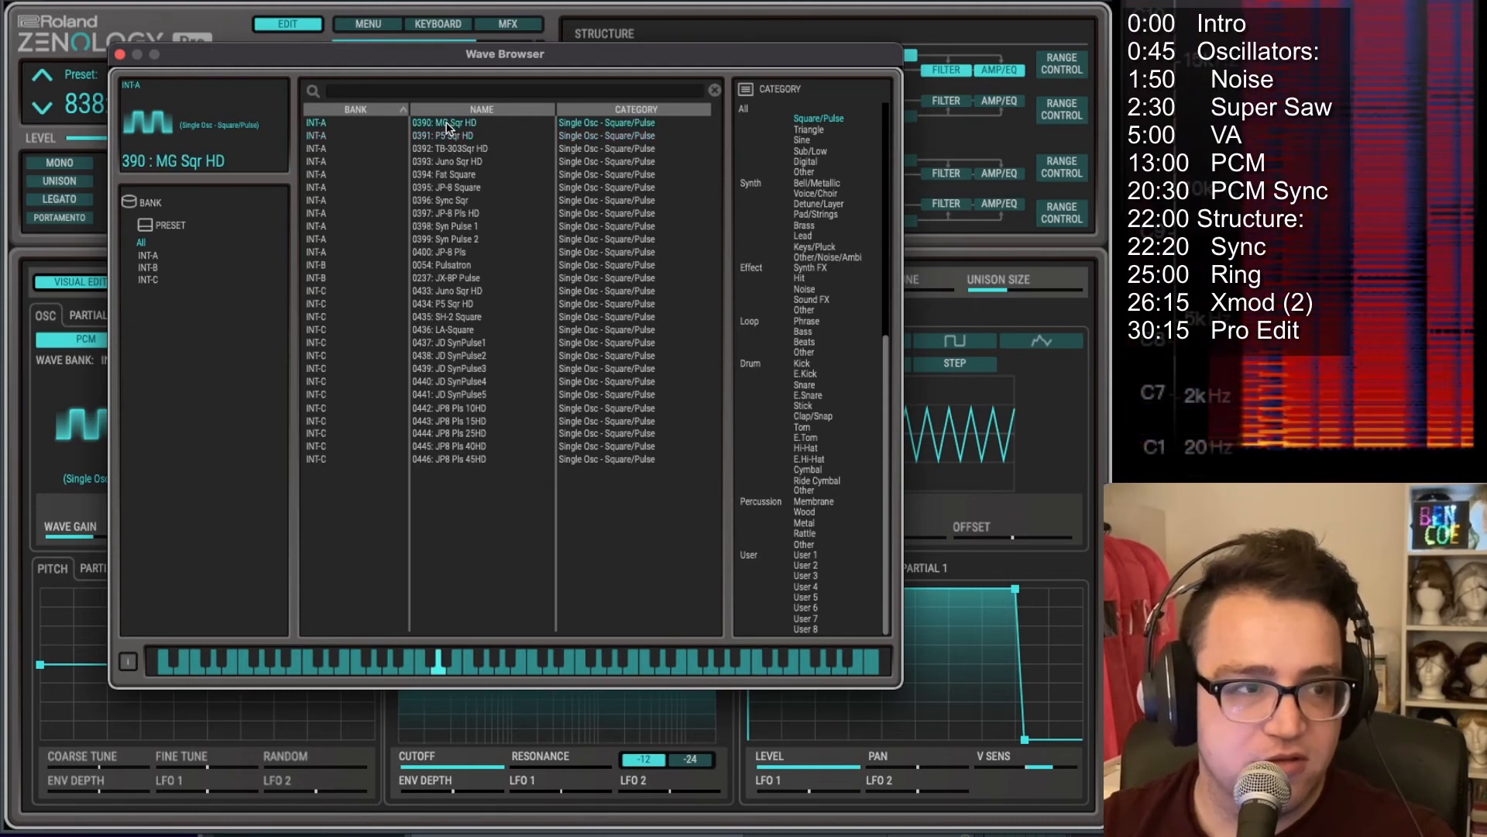
{"action": "left_click", "coordinate": [448, 136]}
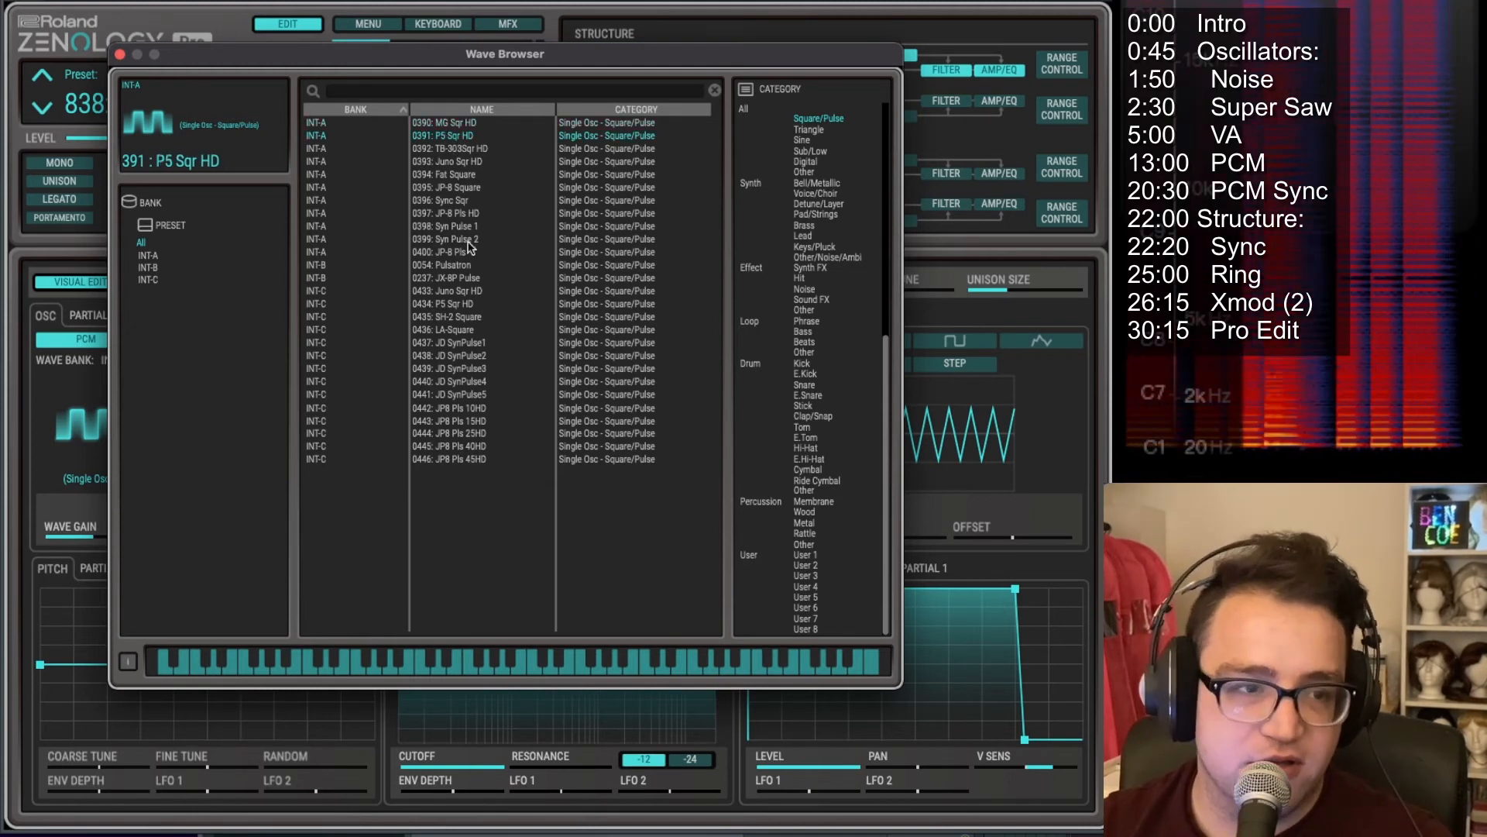
{"action": "left_click", "coordinate": [446, 278]}
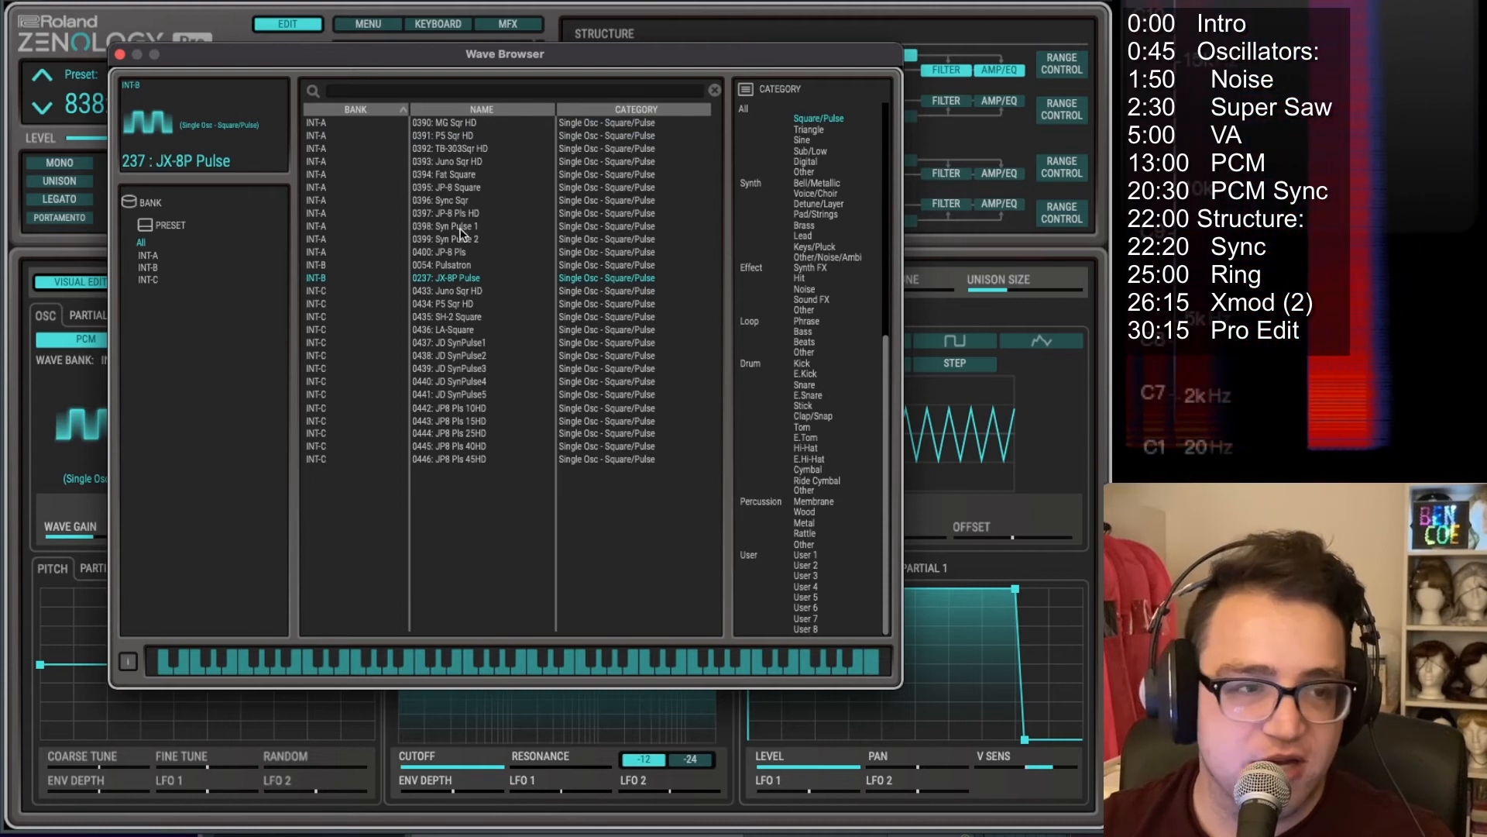
{"action": "left_click", "coordinate": [443, 122]}
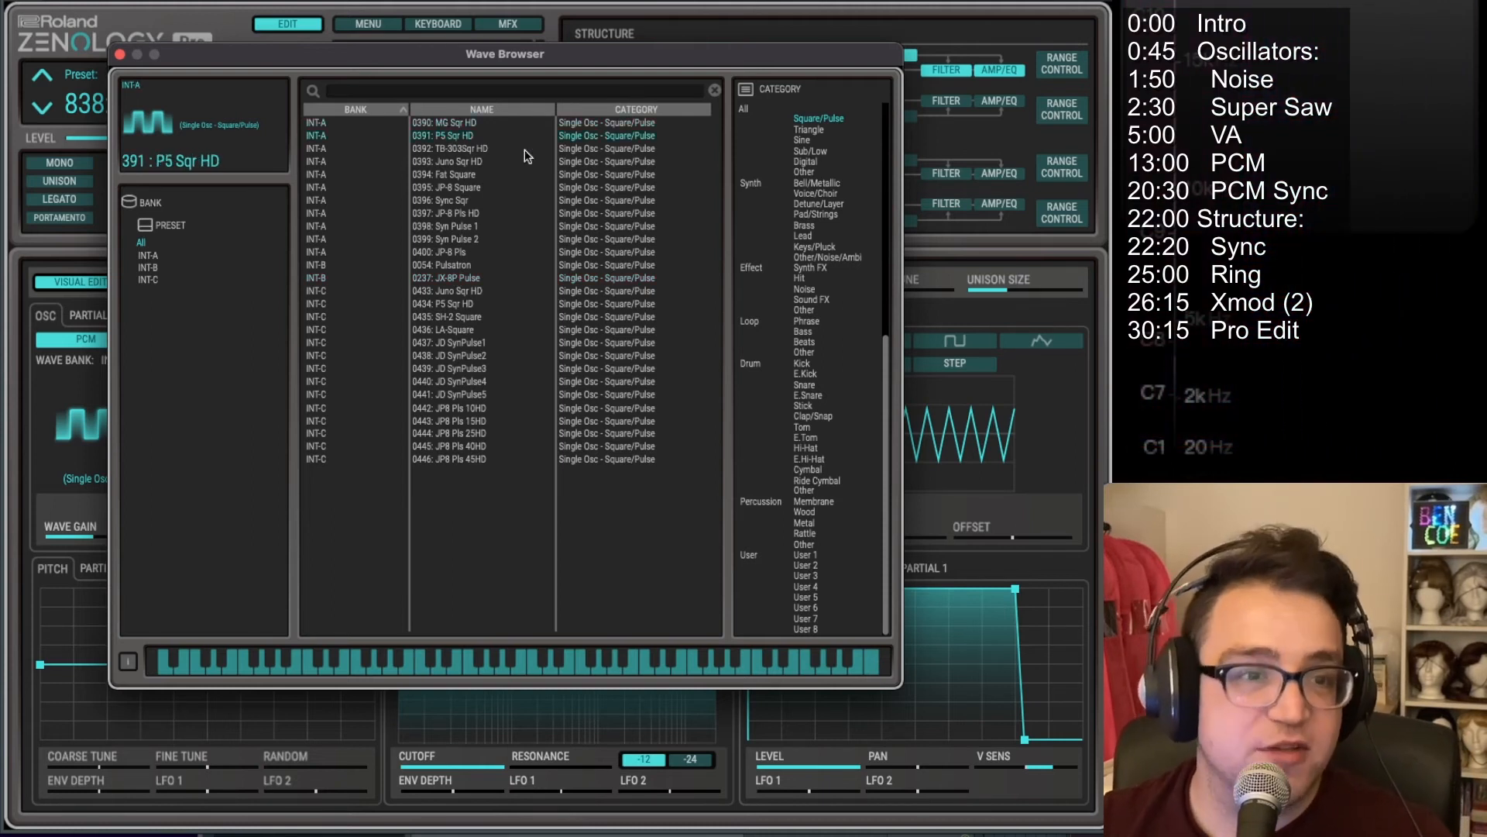
Step: Filter the waves to the Digital single-oscillator category and audition Cutters and 0022: Klack Wave
{"action": "left_click", "coordinate": [807, 122]}
{"action": "left_click", "coordinate": [807, 121]}
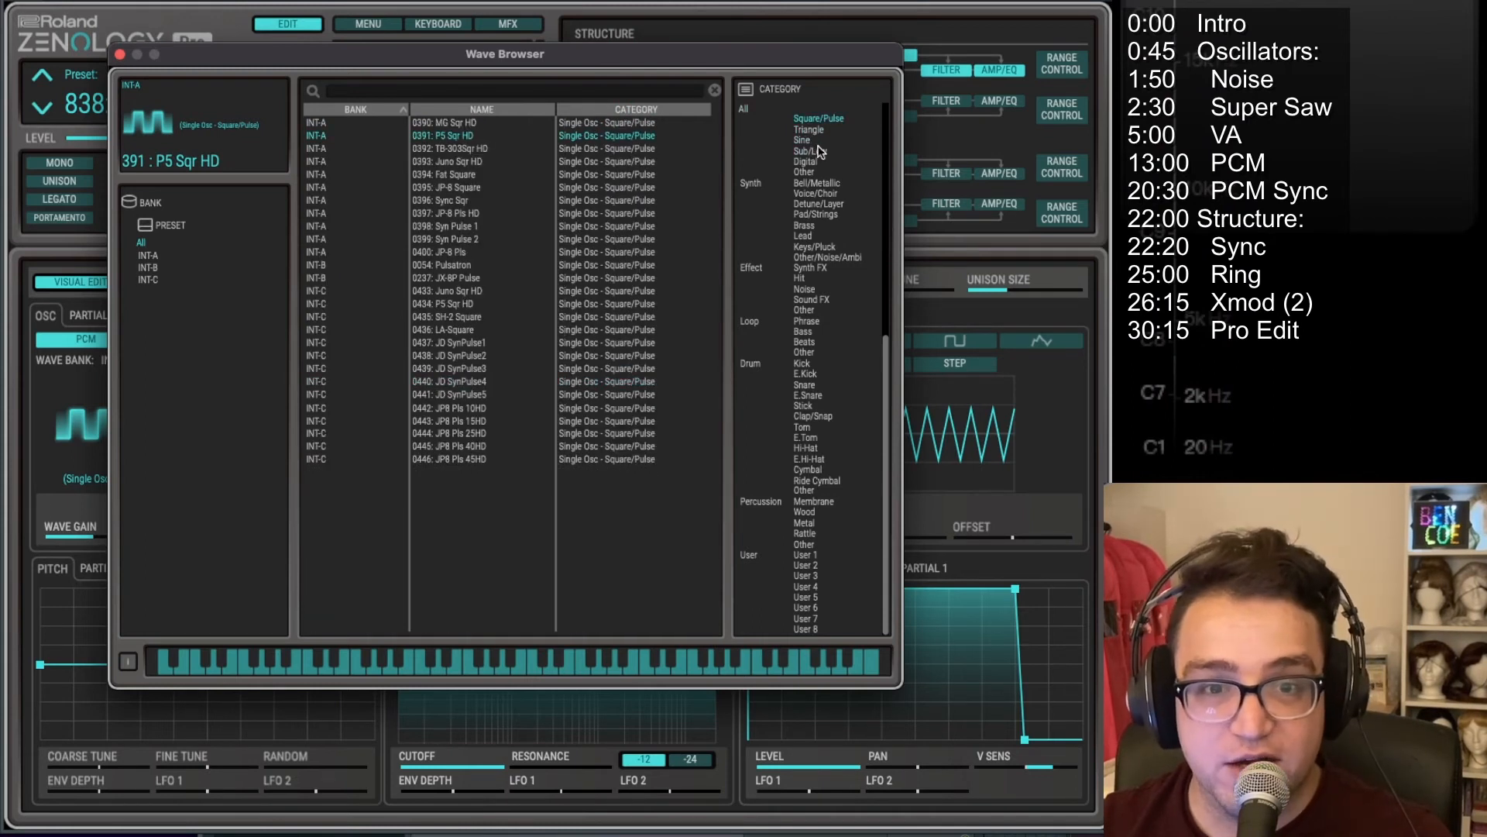
{"action": "left_click", "coordinate": [819, 151]}
{"action": "left_click", "coordinate": [807, 161]}
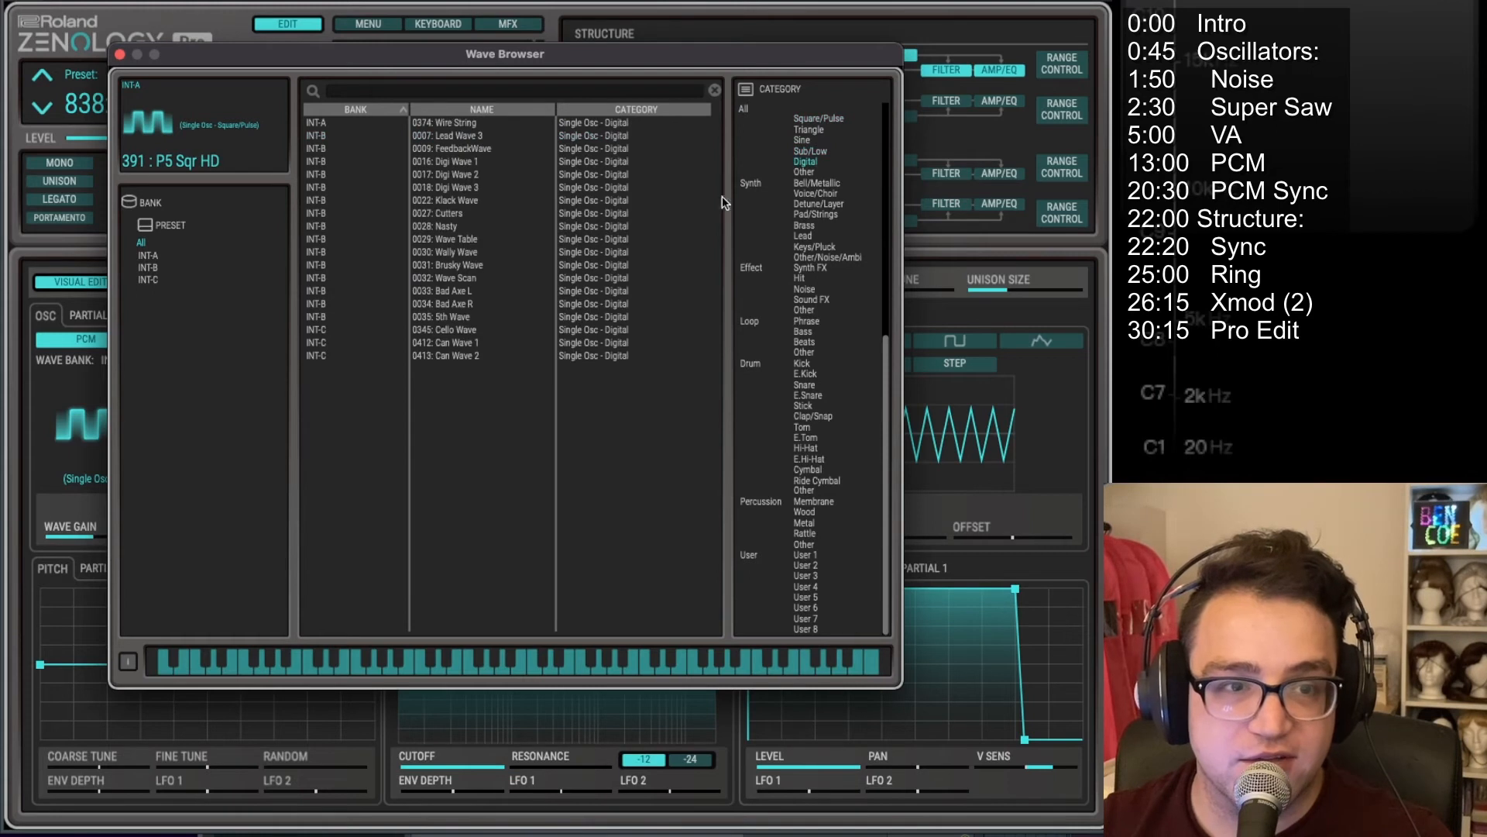
{"action": "left_click", "coordinate": [474, 215]}
{"action": "left_click", "coordinate": [473, 200]}
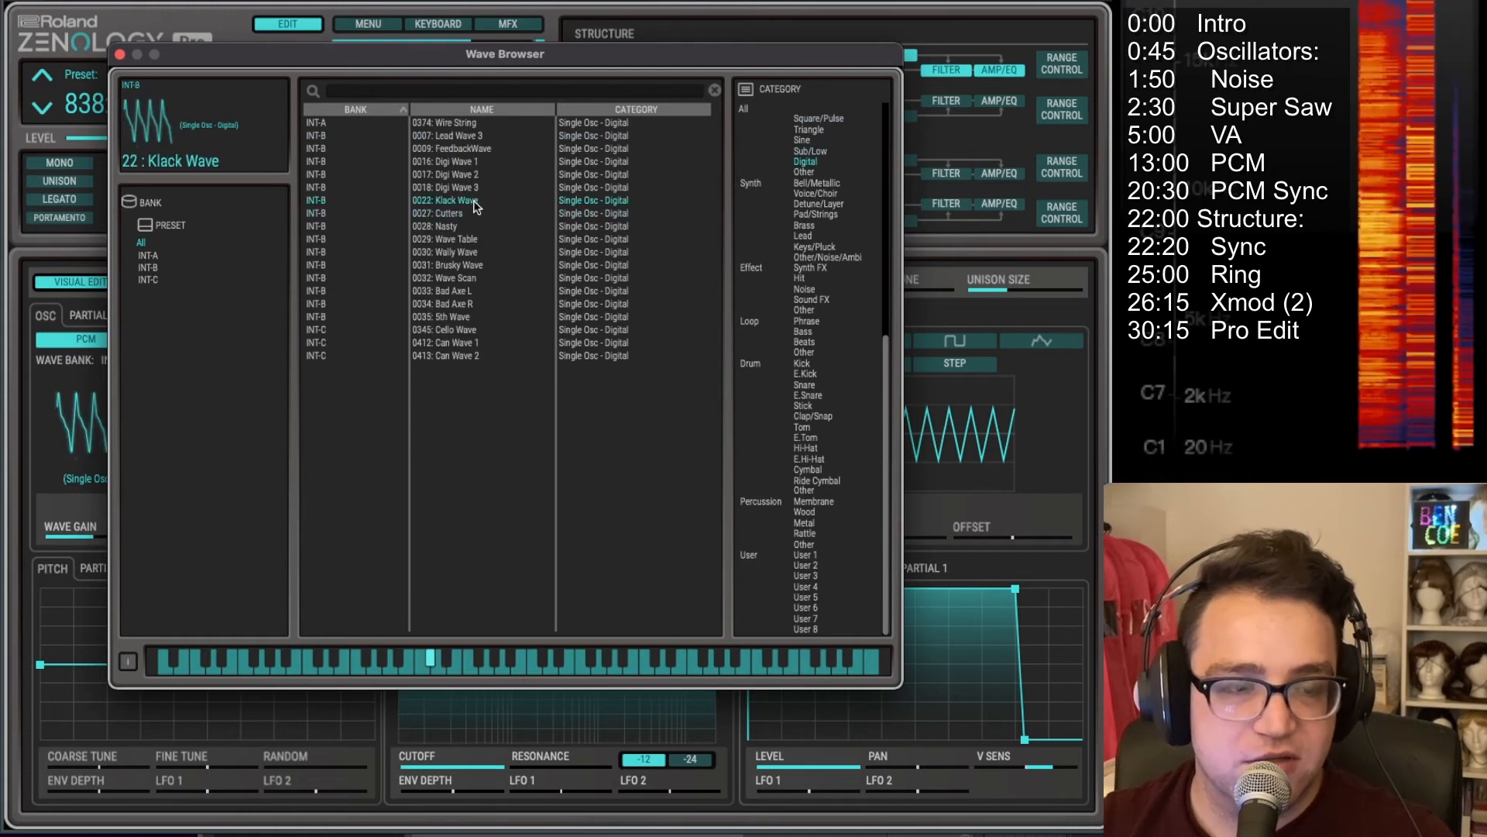
Step: Filter the waves to the Effect Synth FX category and audition MG Zap 2, SH2 Zap 3 and TB Blip
{"action": "left_click", "coordinate": [810, 267]}
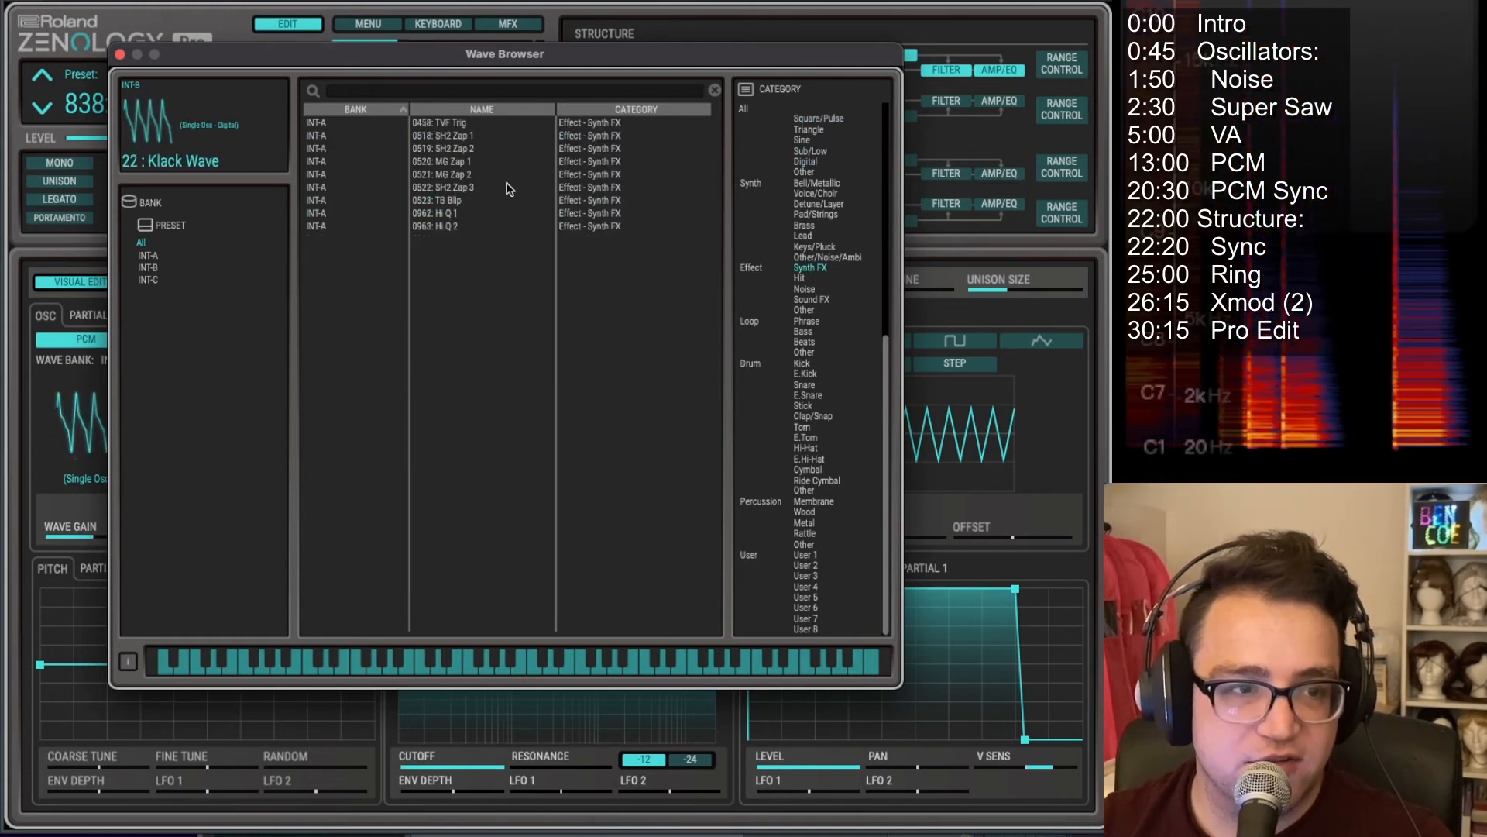
{"action": "left_click", "coordinate": [486, 175]}
{"action": "left_click", "coordinate": [471, 188]}
{"action": "left_click", "coordinate": [475, 200]}
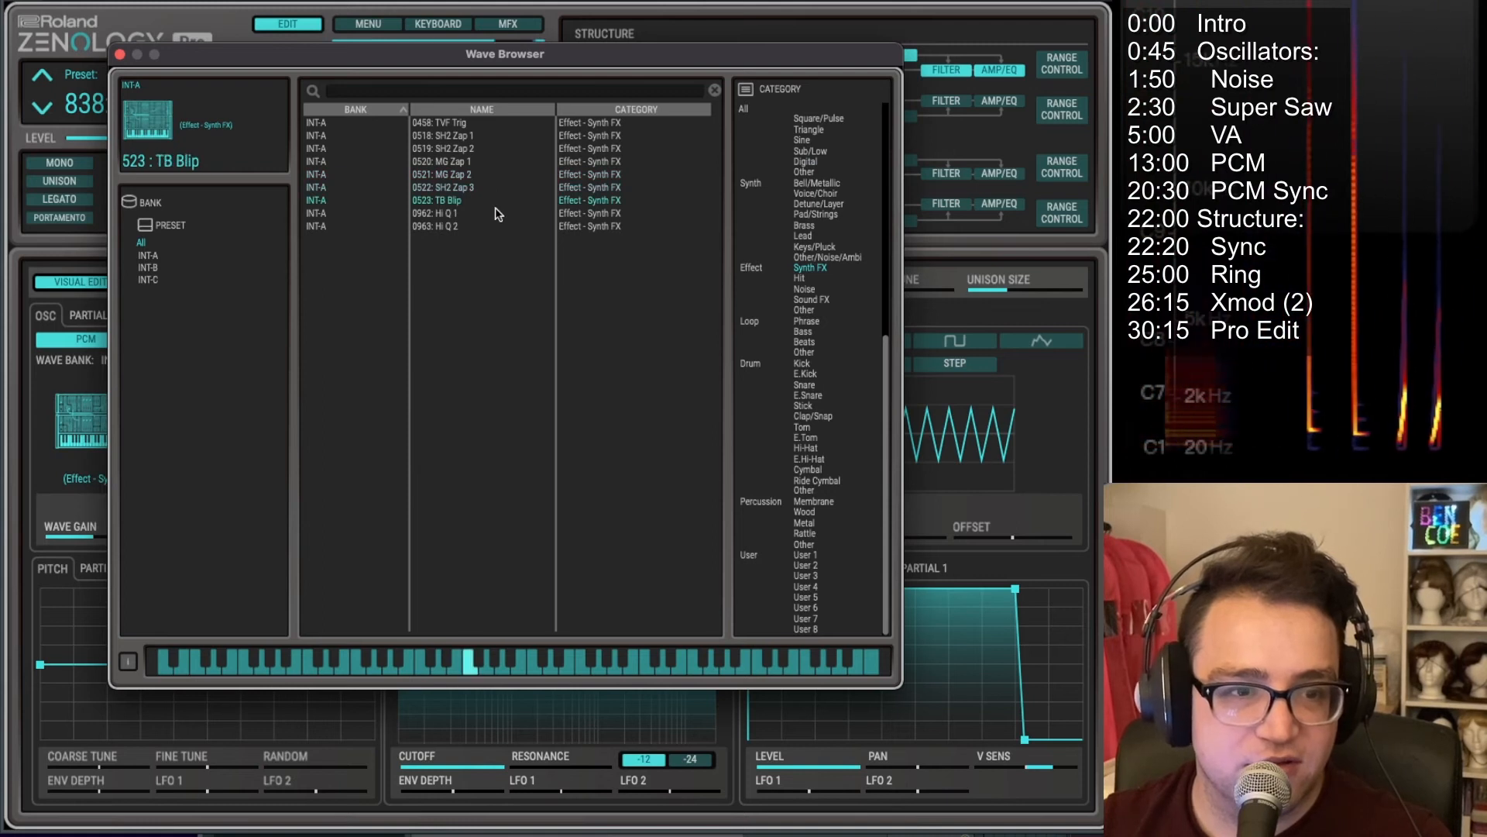
Step: Filter the waves to the Effect Noise category and audition ScratchPush1, 0461: Scratch 1 and Vinyl Noise
{"action": "left_click", "coordinate": [804, 289]}
{"action": "left_click", "coordinate": [469, 187]}
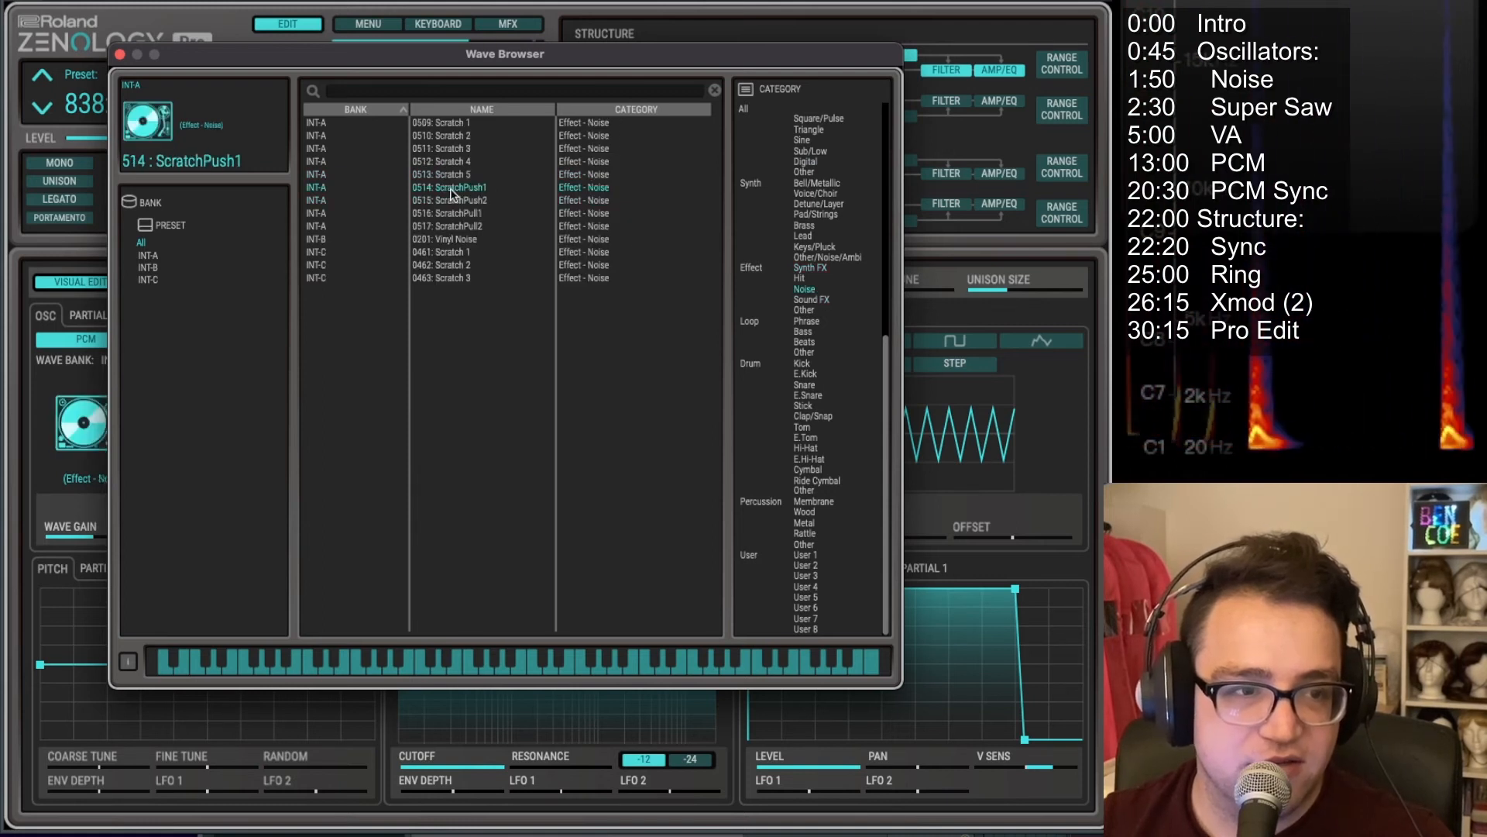
{"action": "left_click", "coordinate": [488, 254]}
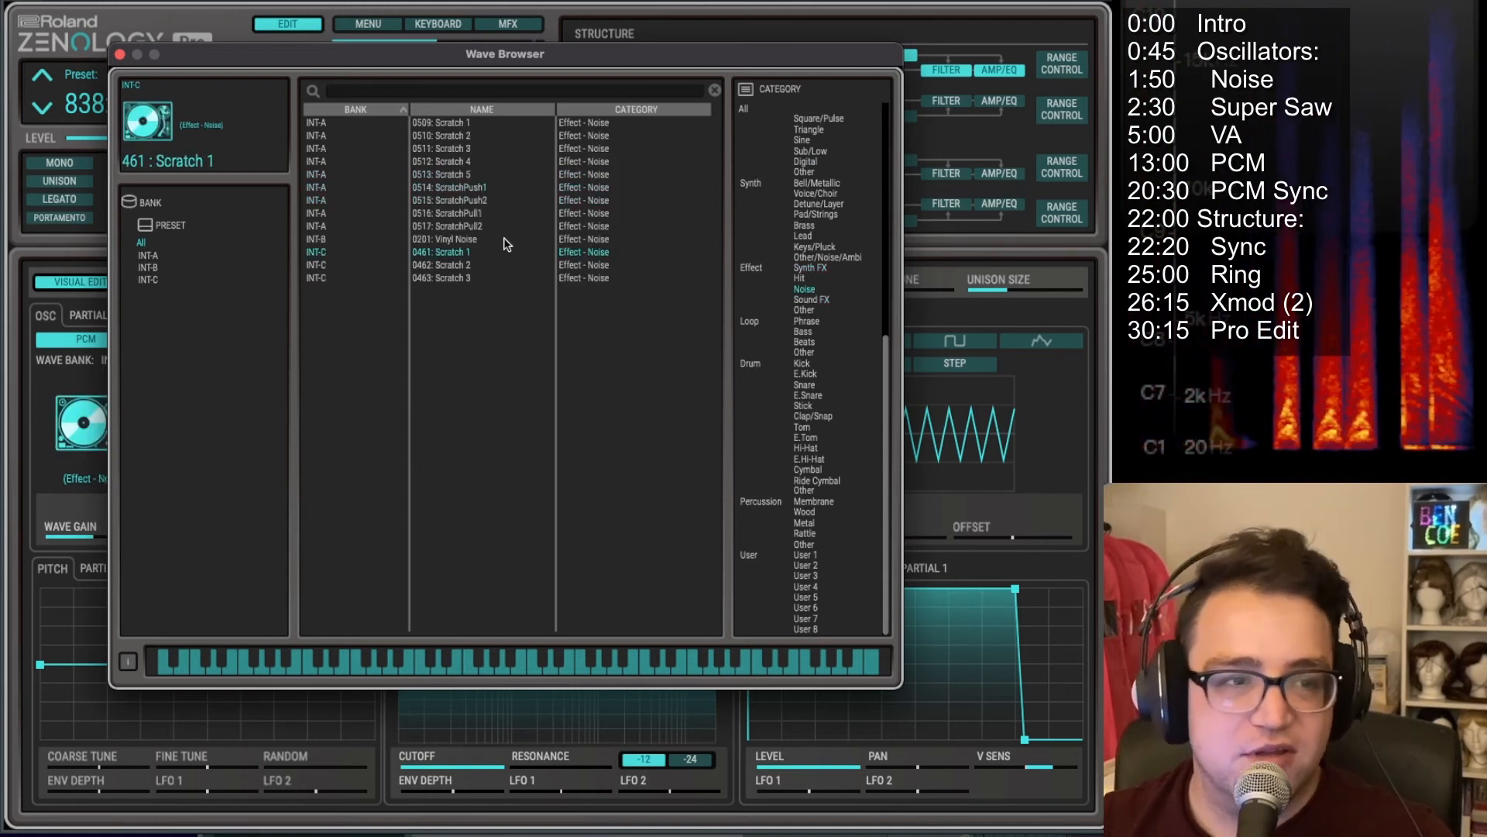
{"action": "left_click", "coordinate": [472, 238]}
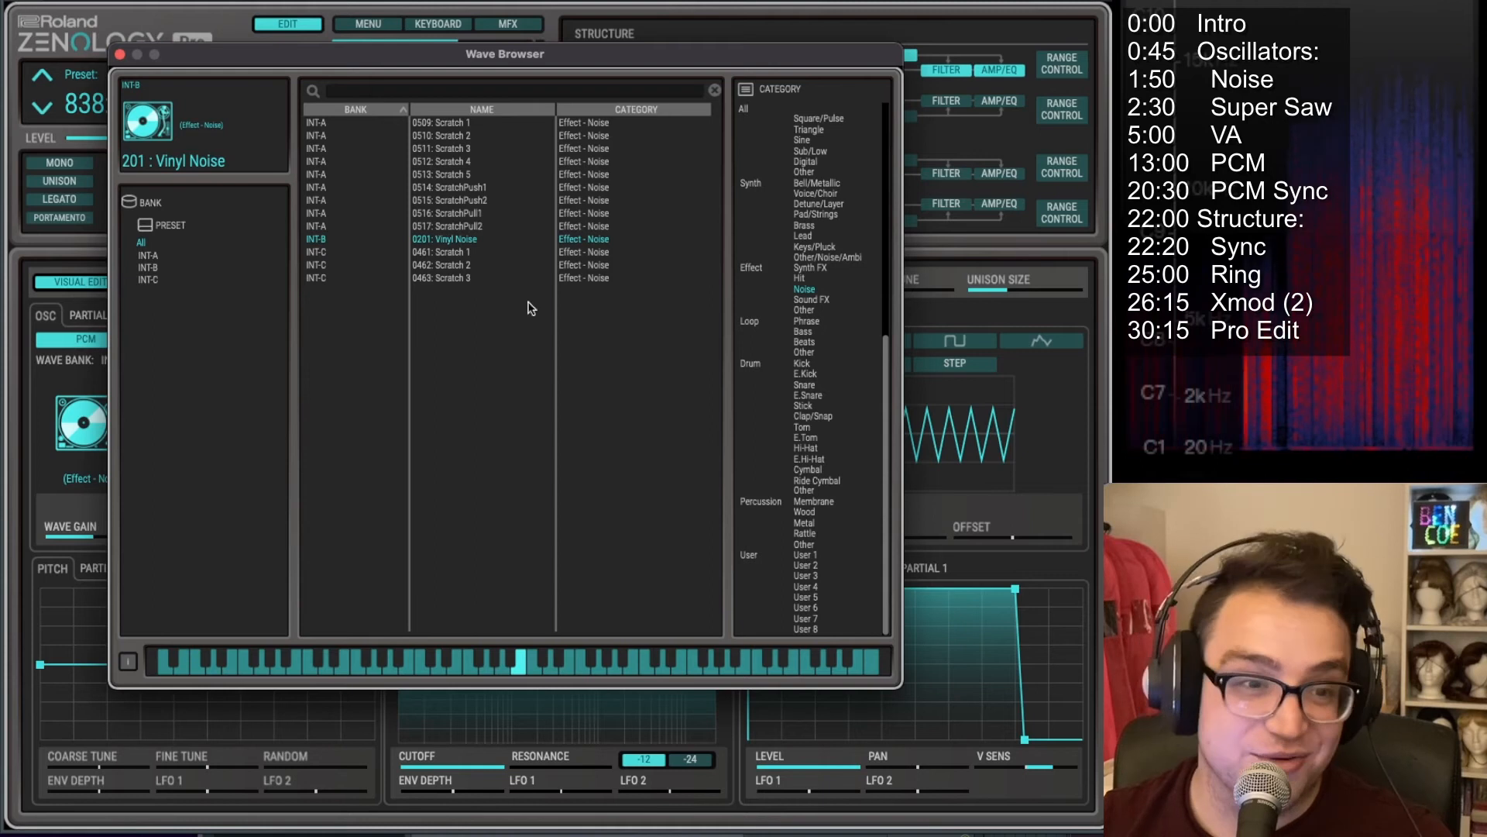
Step: Audition 0536: Lite Kick P from the Drum Kick category and 0915: 626 Shaker from the Percussion Rattle category
{"action": "left_click", "coordinate": [804, 363]}
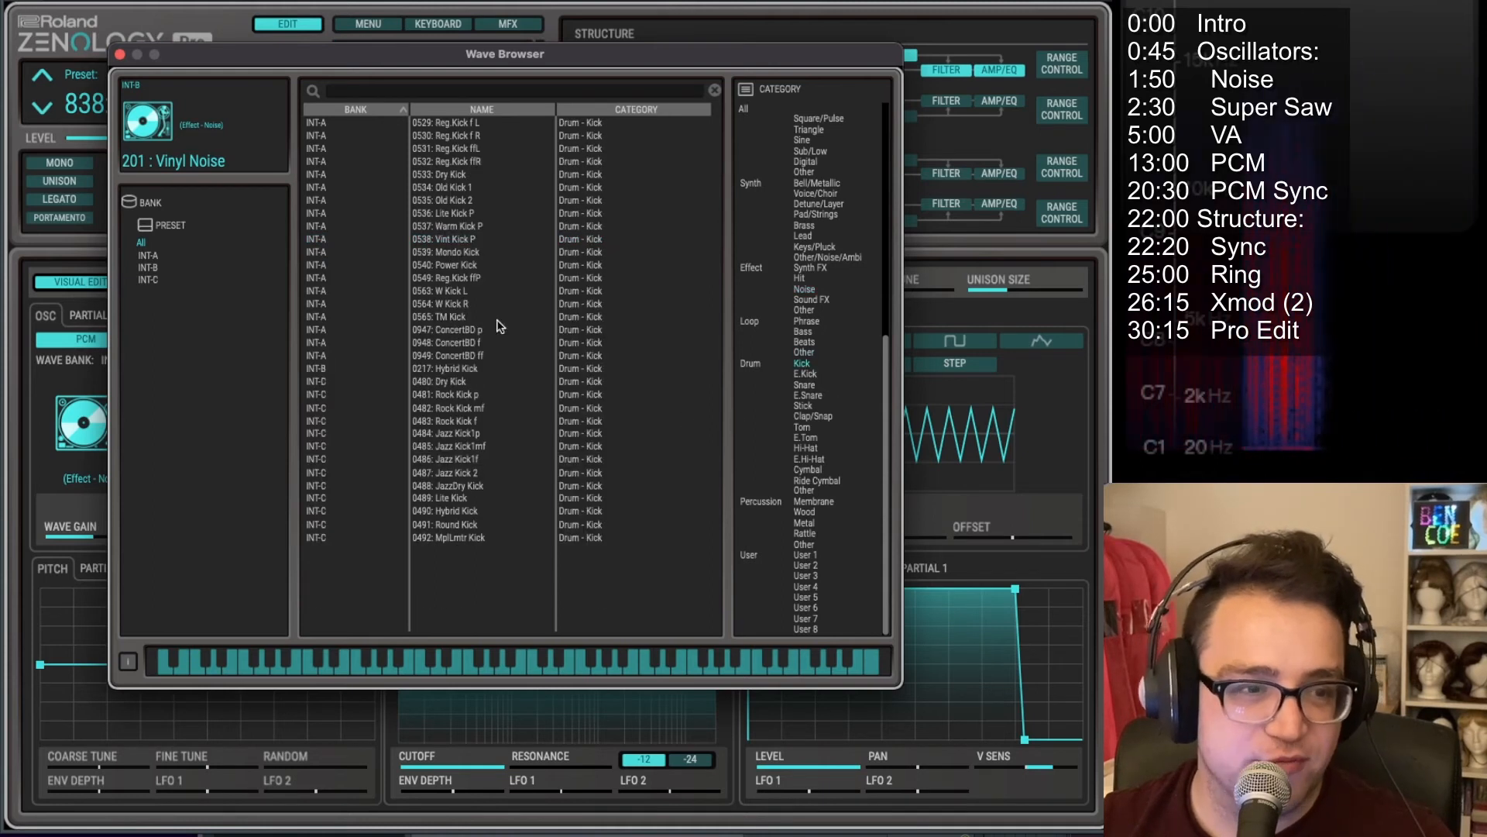
{"action": "left_click", "coordinate": [422, 215]}
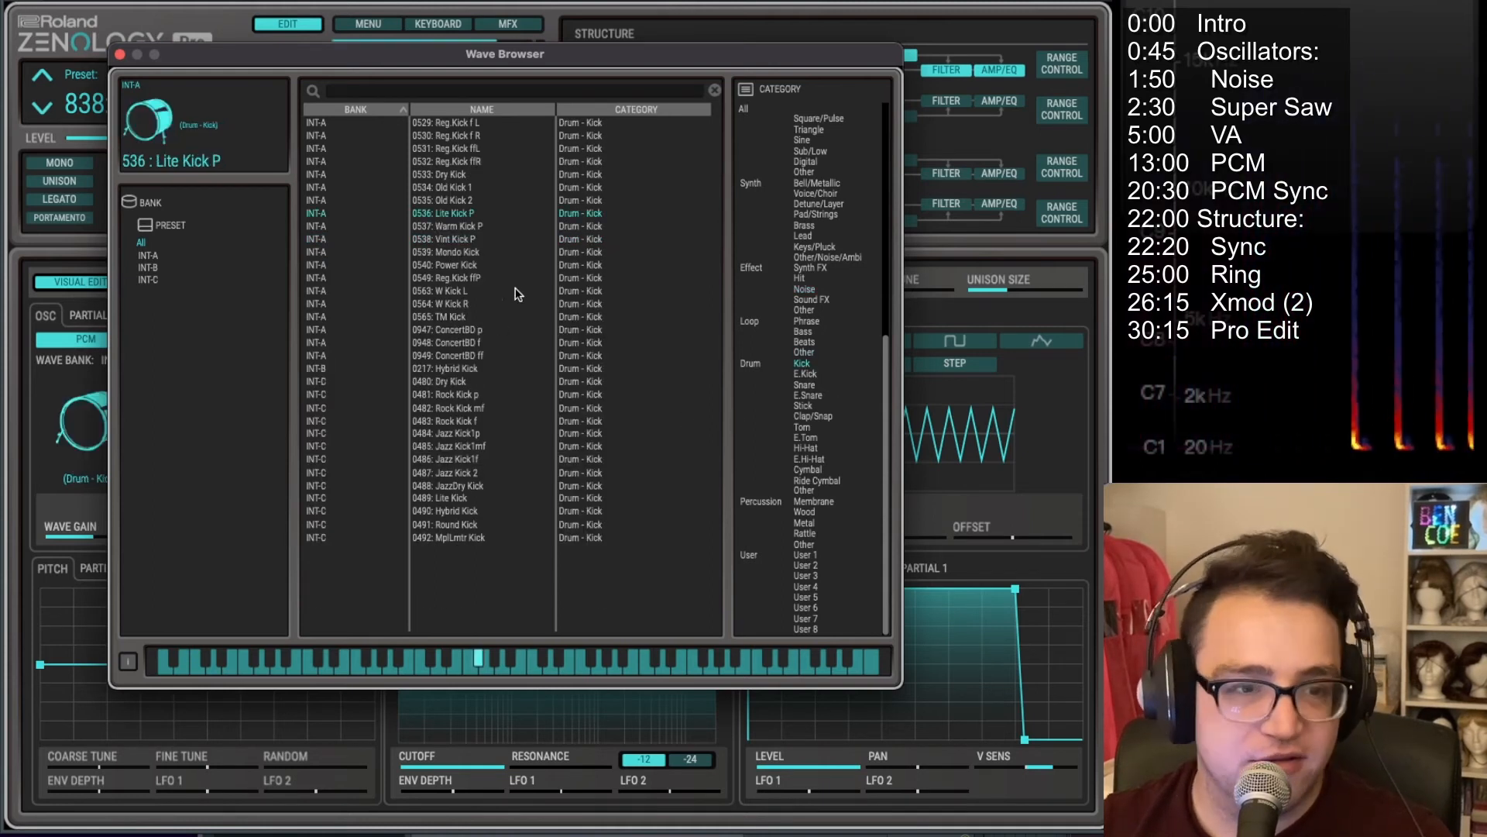
{"action": "left_click", "coordinate": [791, 381]}
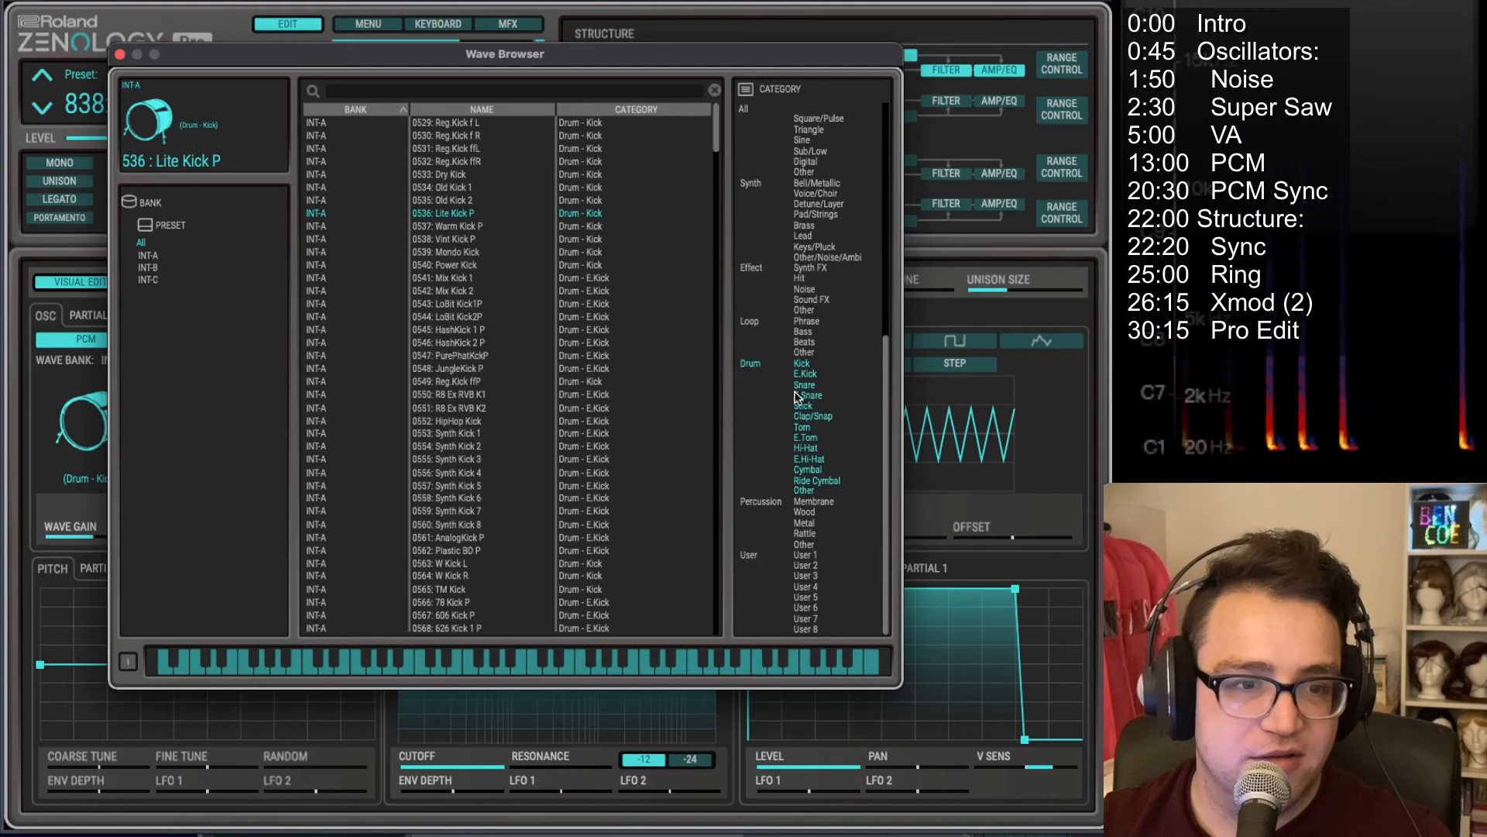
{"action": "left_click", "coordinate": [804, 533]}
{"action": "left_click", "coordinate": [445, 265]}
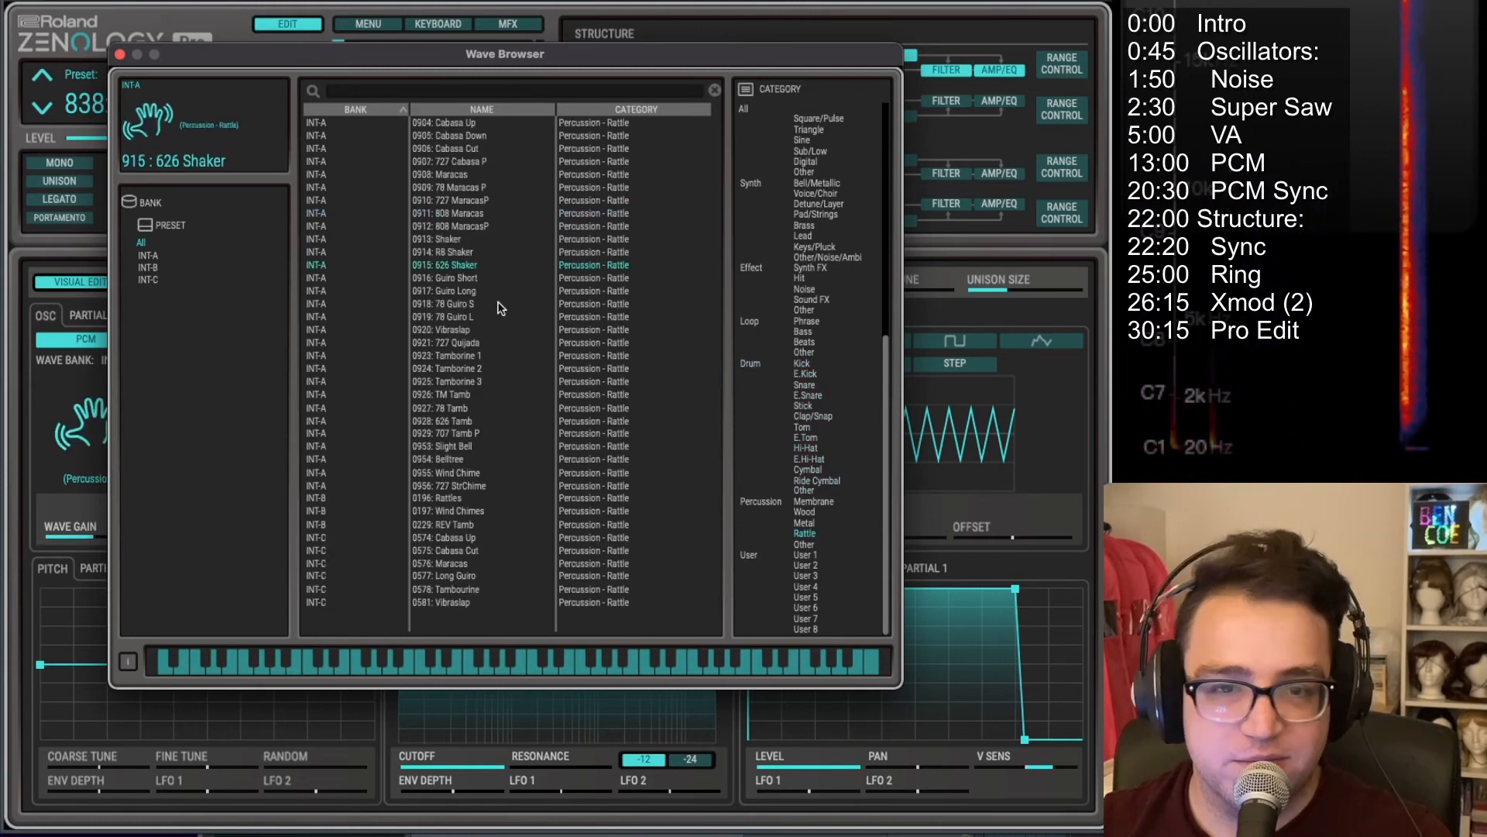
Step: Audition StGrand pC L from the Ac.Piano category, and list the Melo Perc Other/Ethnic waves
{"action": "scroll", "coordinate": [758, 263], "scroll_direction": "up", "scroll_amount": 5}
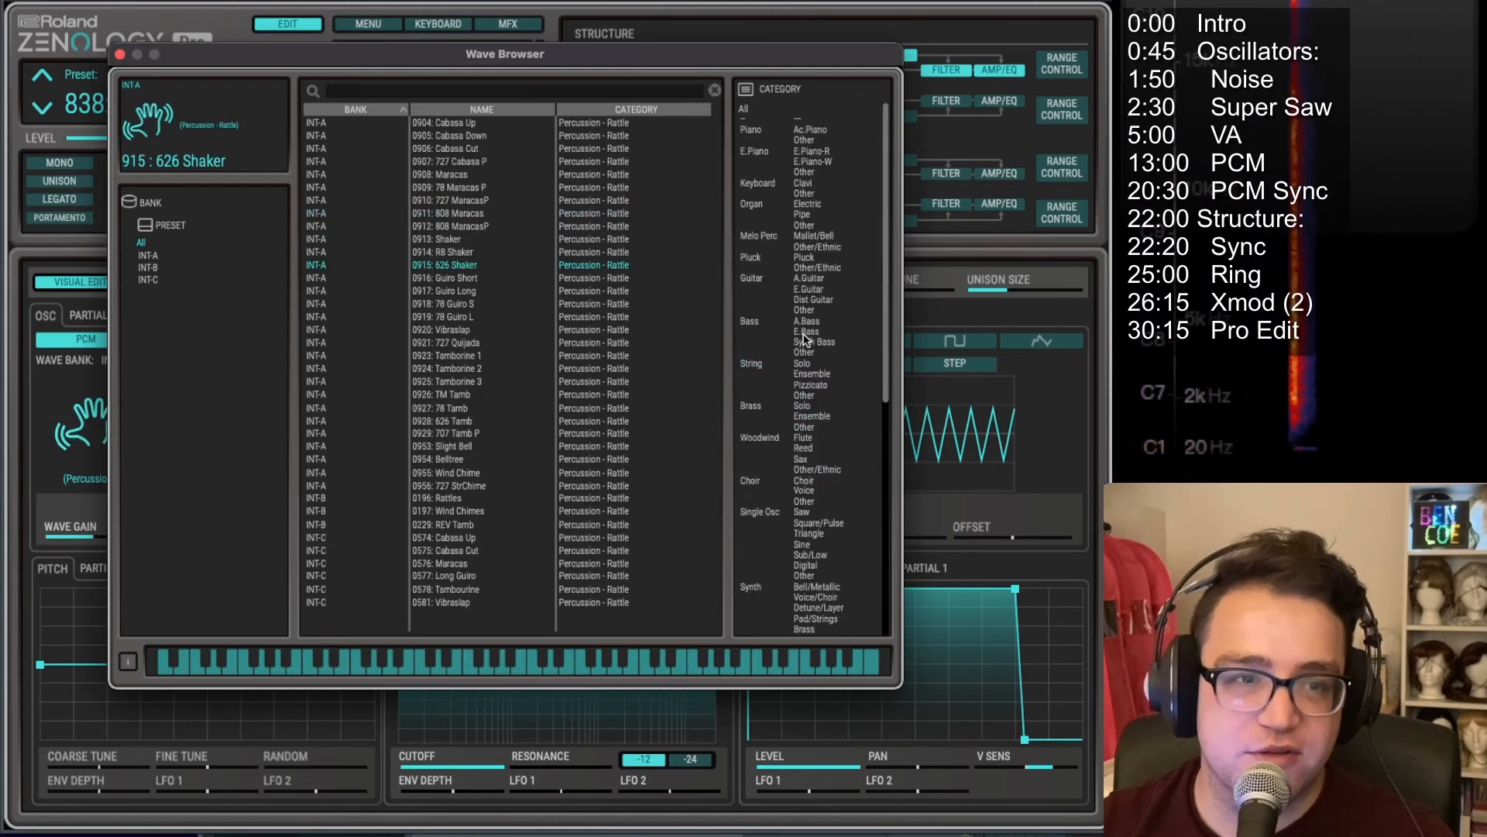
{"action": "left_click", "coordinate": [793, 131]}
{"action": "left_click", "coordinate": [471, 214]}
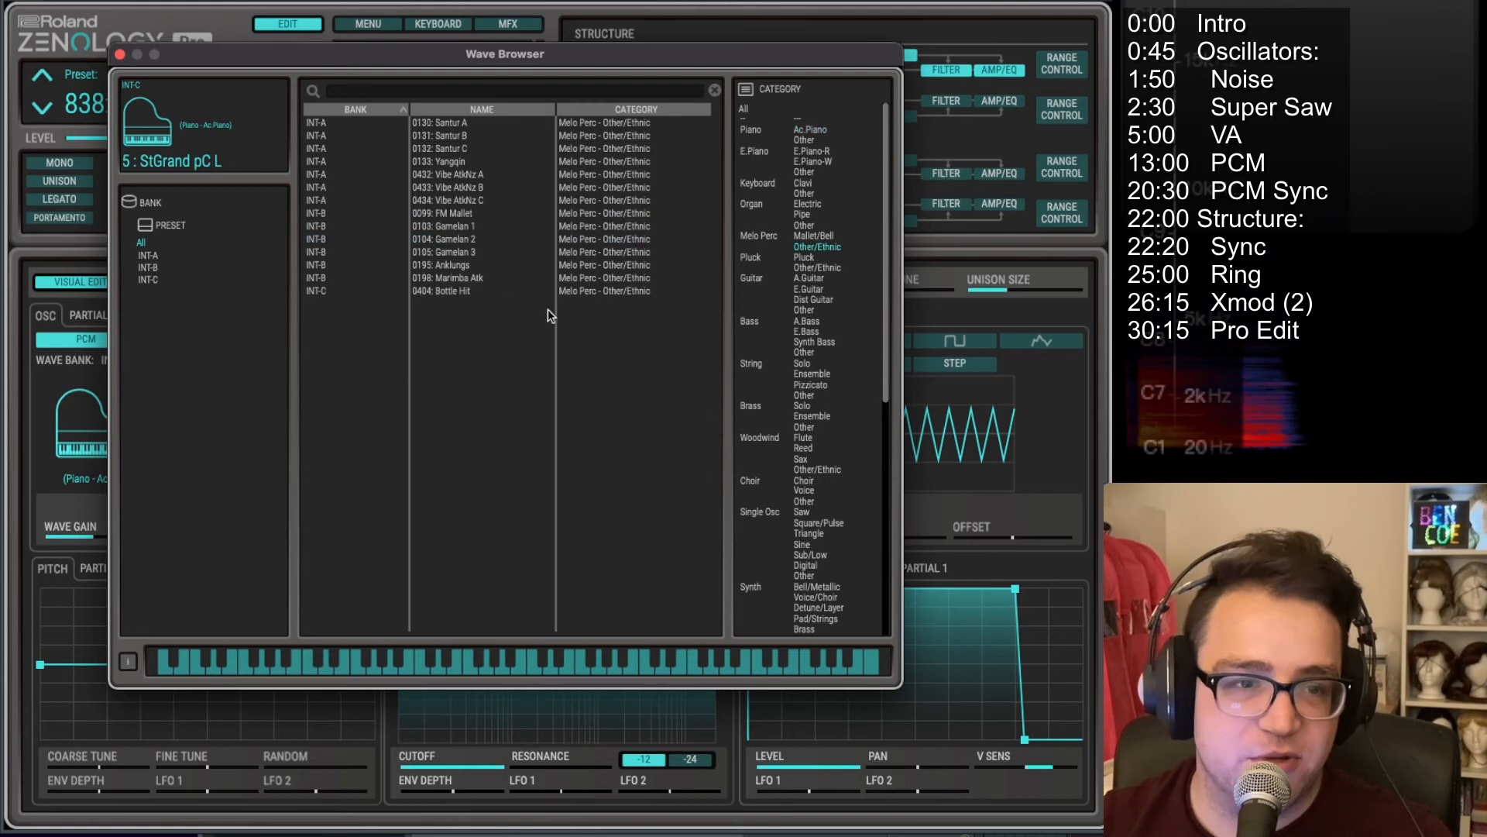
Step: Filter the waves to the Pluck Other/Ethnic category and audition 0135: Koto A and 0101: Music Box 2
{"action": "left_click", "coordinate": [802, 267]}
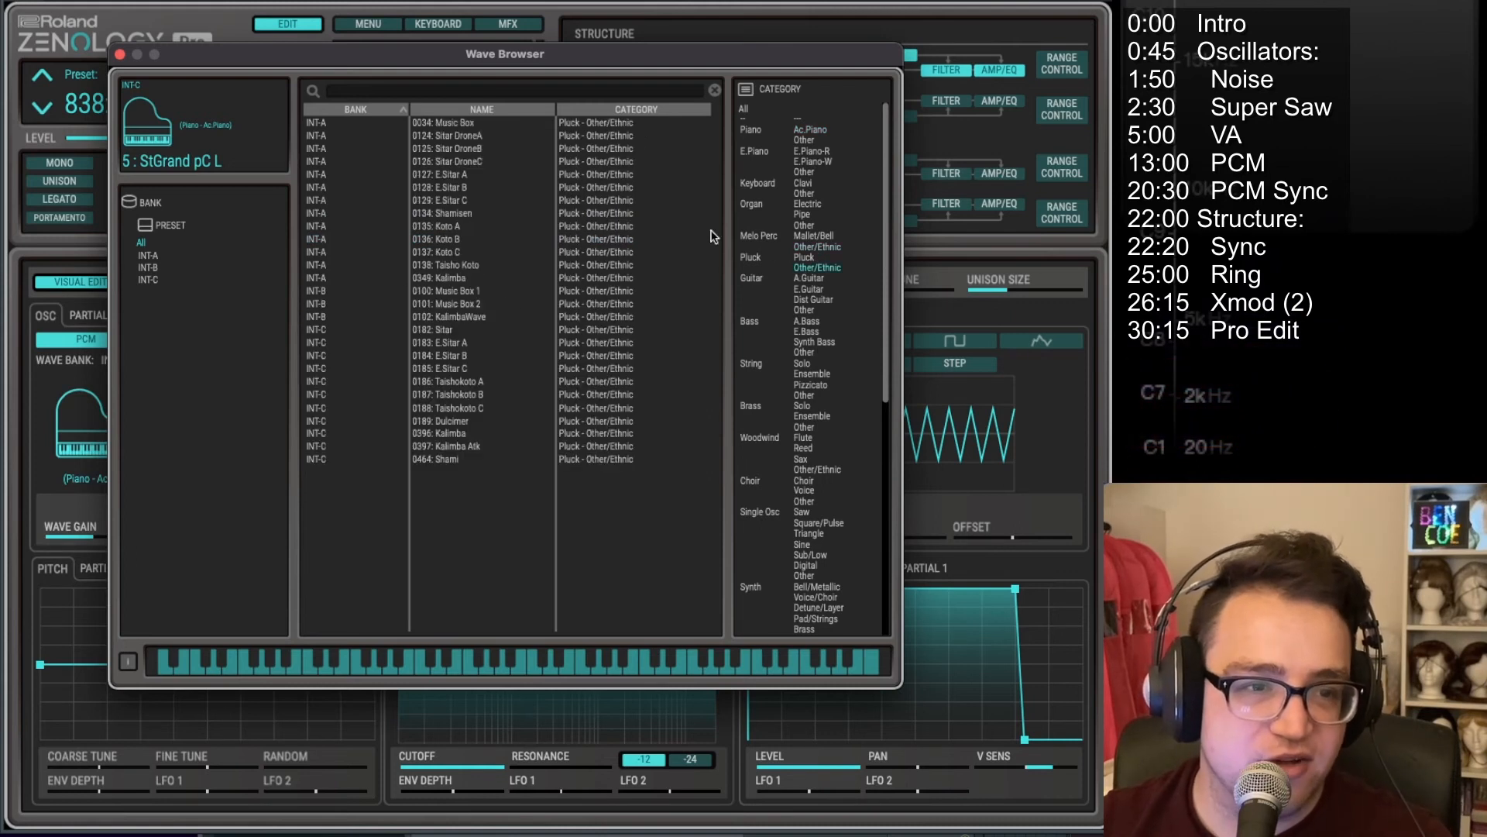
{"action": "left_click", "coordinate": [462, 226]}
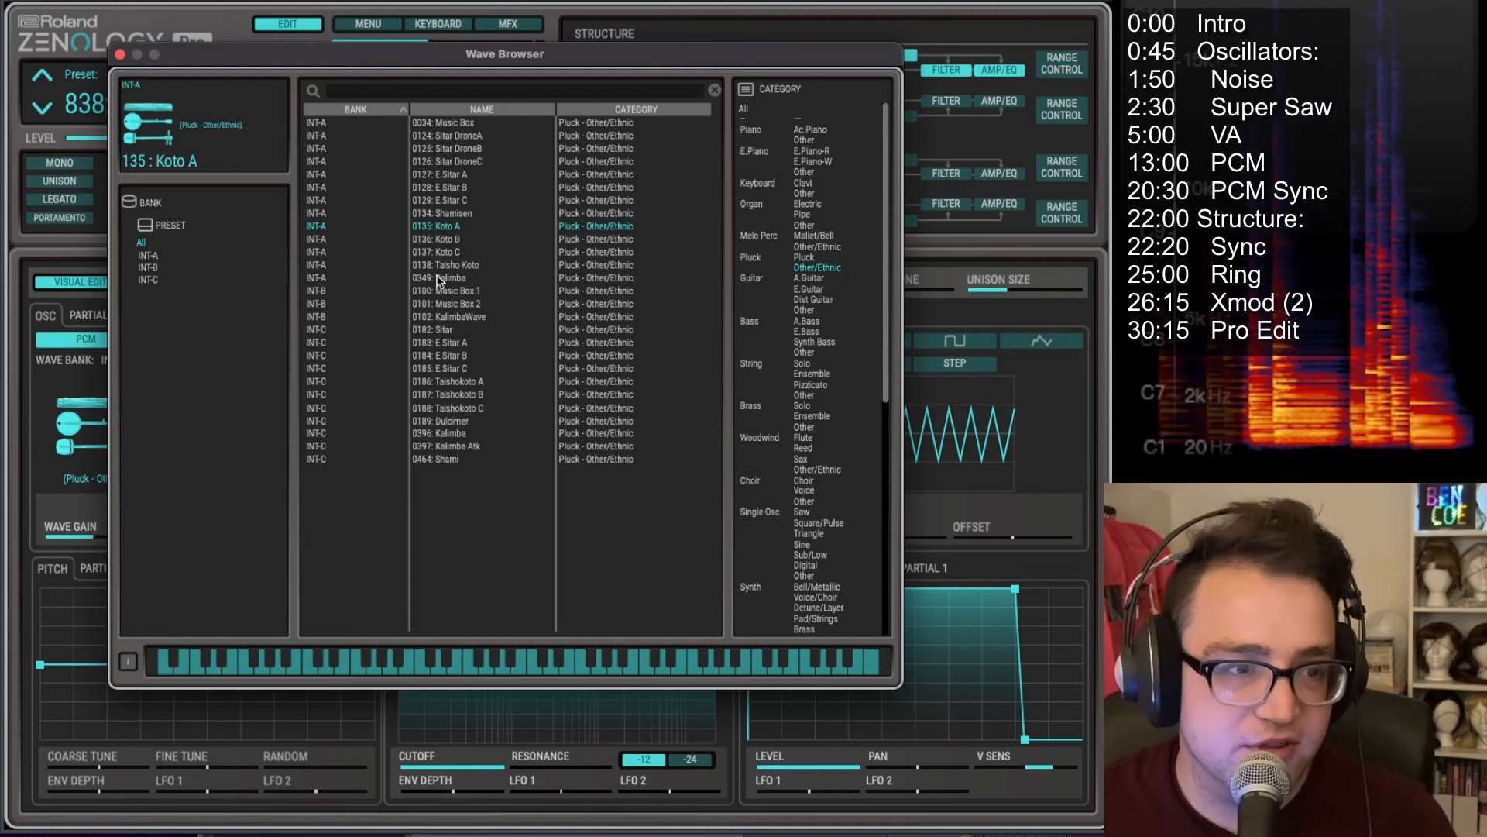
{"action": "left_click", "coordinate": [453, 303]}
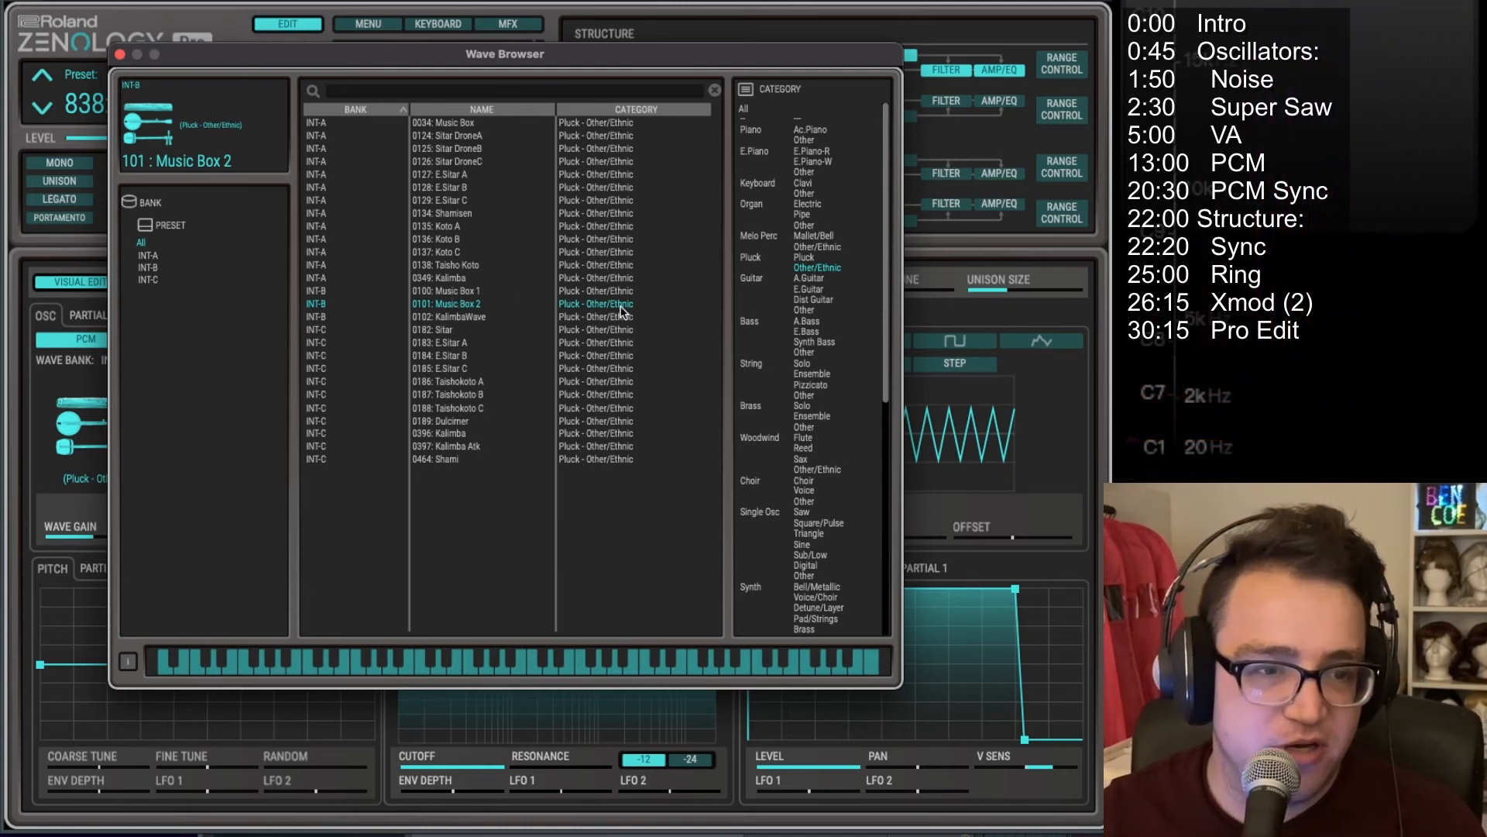
Step: Audition Fng.EB ff B from the E.Bass category and ClavDB Brt B from Keyboard Clavi, and close the Wave Browser
{"action": "left_click", "coordinate": [806, 331]}
{"action": "left_click", "coordinate": [455, 175]}
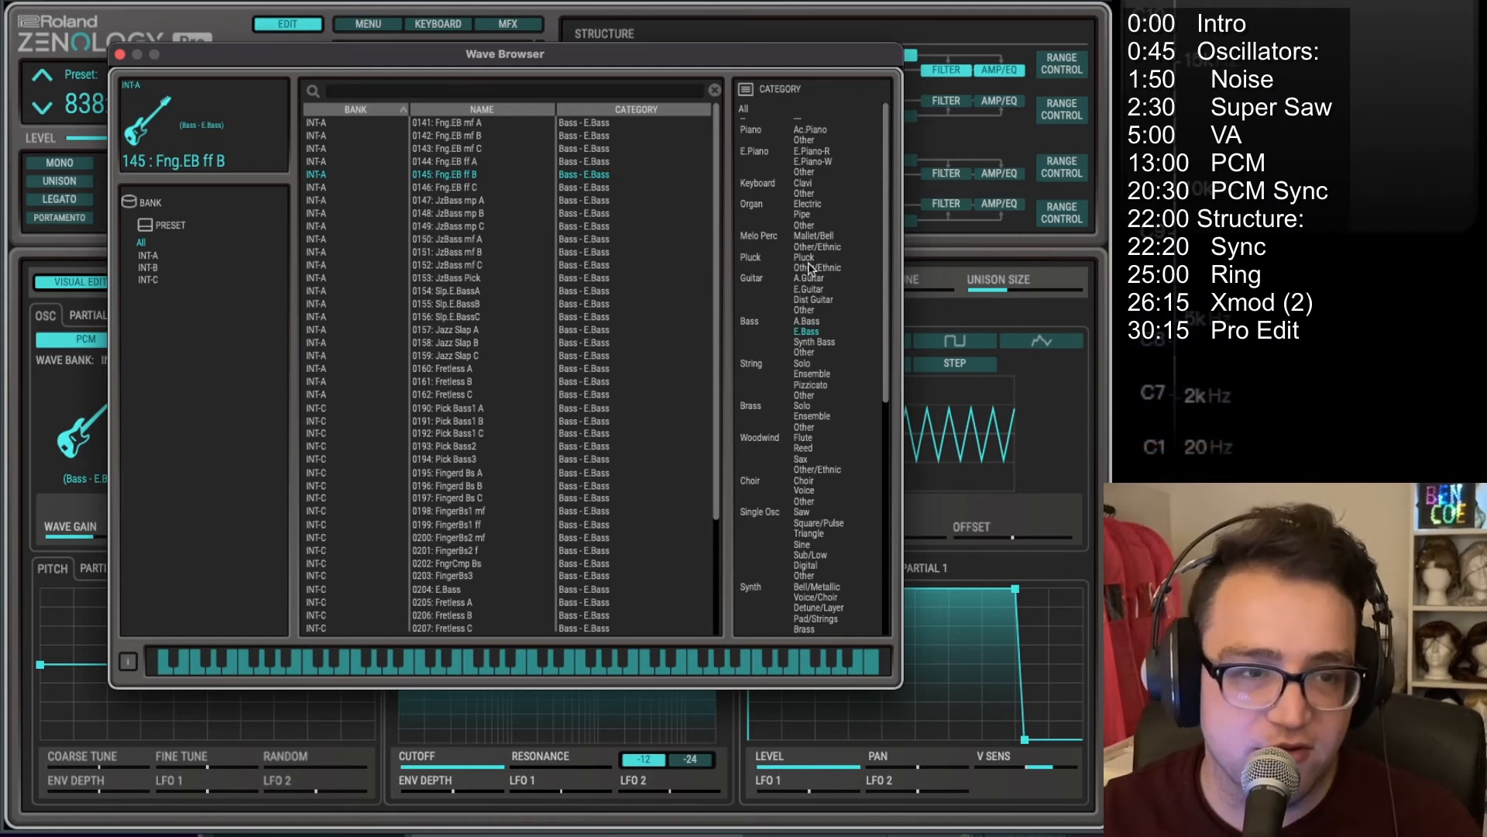
{"action": "left_click", "coordinate": [803, 184]}
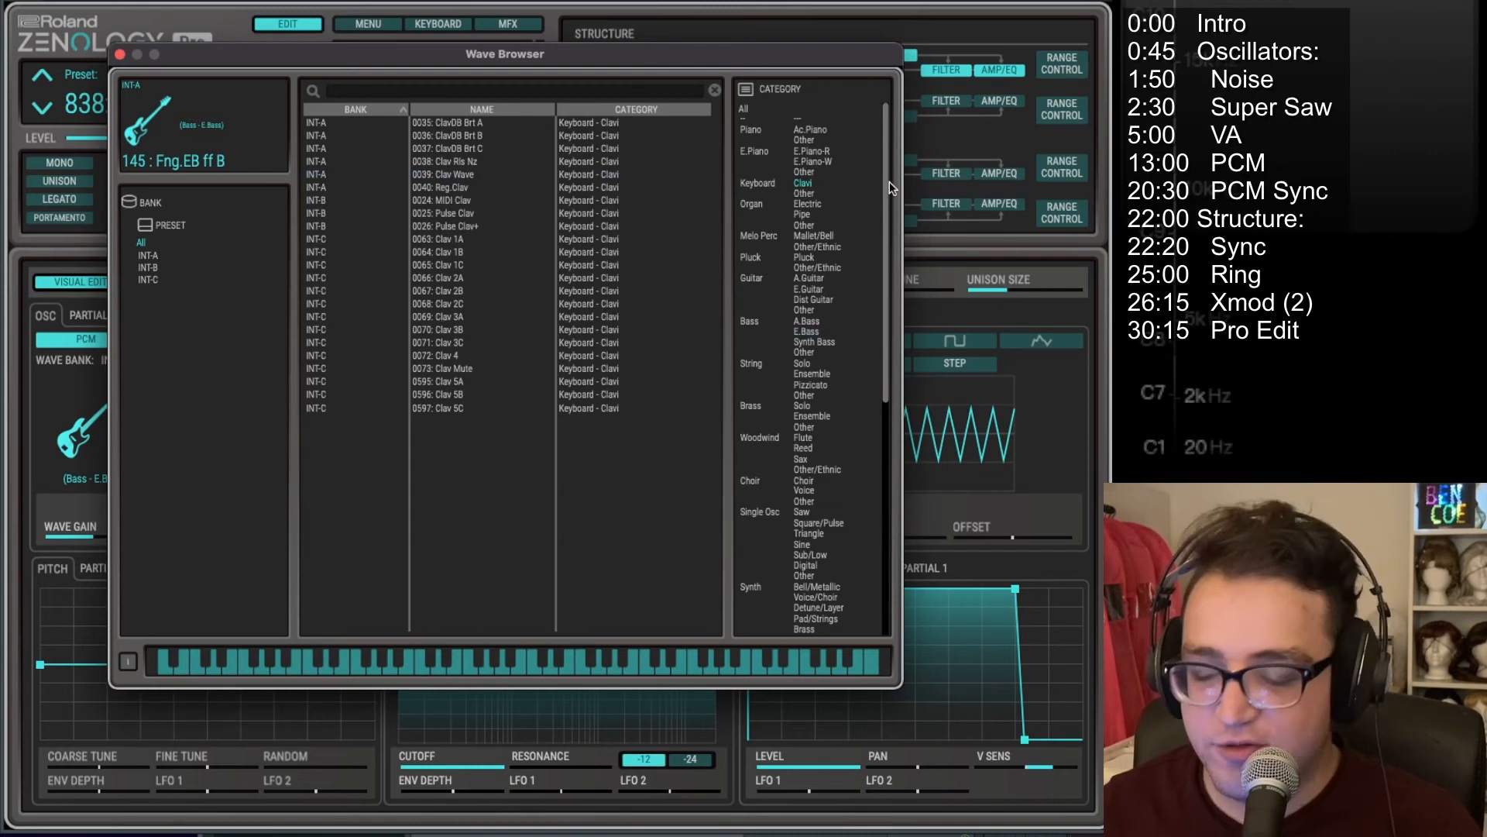
{"action": "left_click", "coordinate": [455, 134]}
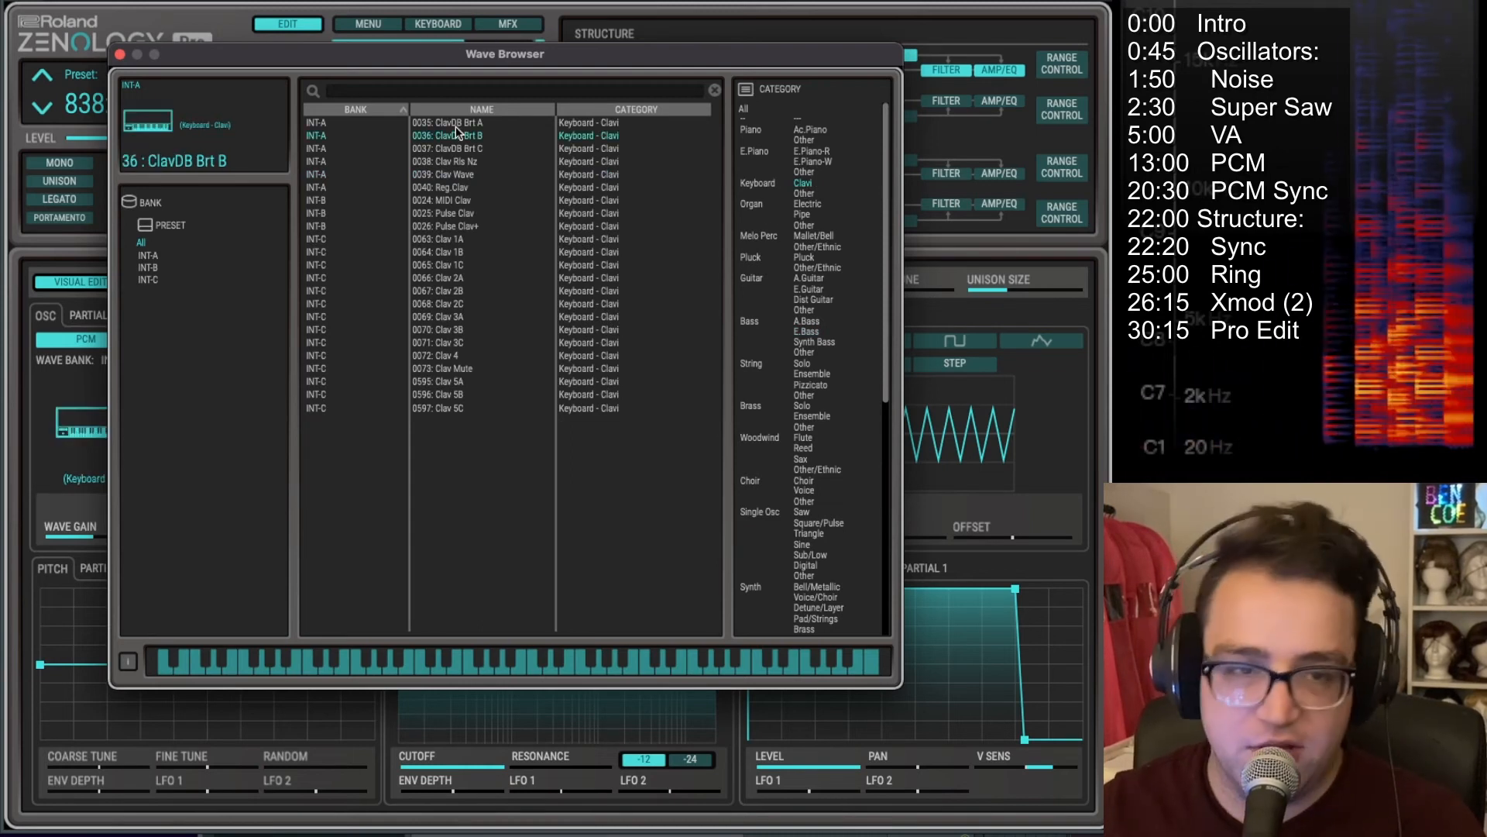
{"action": "left_click", "coordinate": [120, 56]}
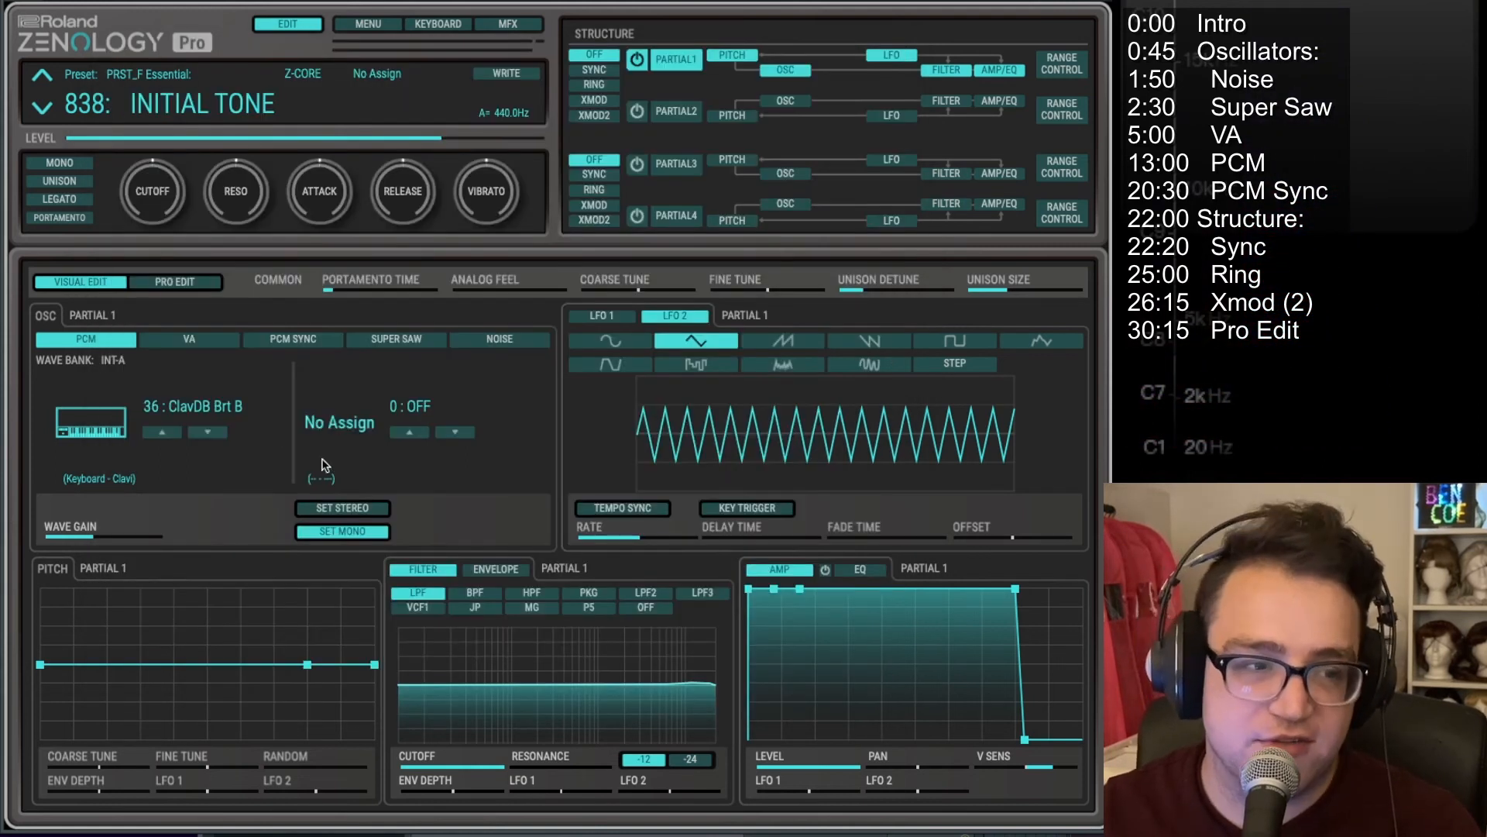
Step: Load 0173: Flute Vib from the Woodwind Flute category as Partial 1's first wave
{"action": "left_click", "coordinate": [82, 422]}
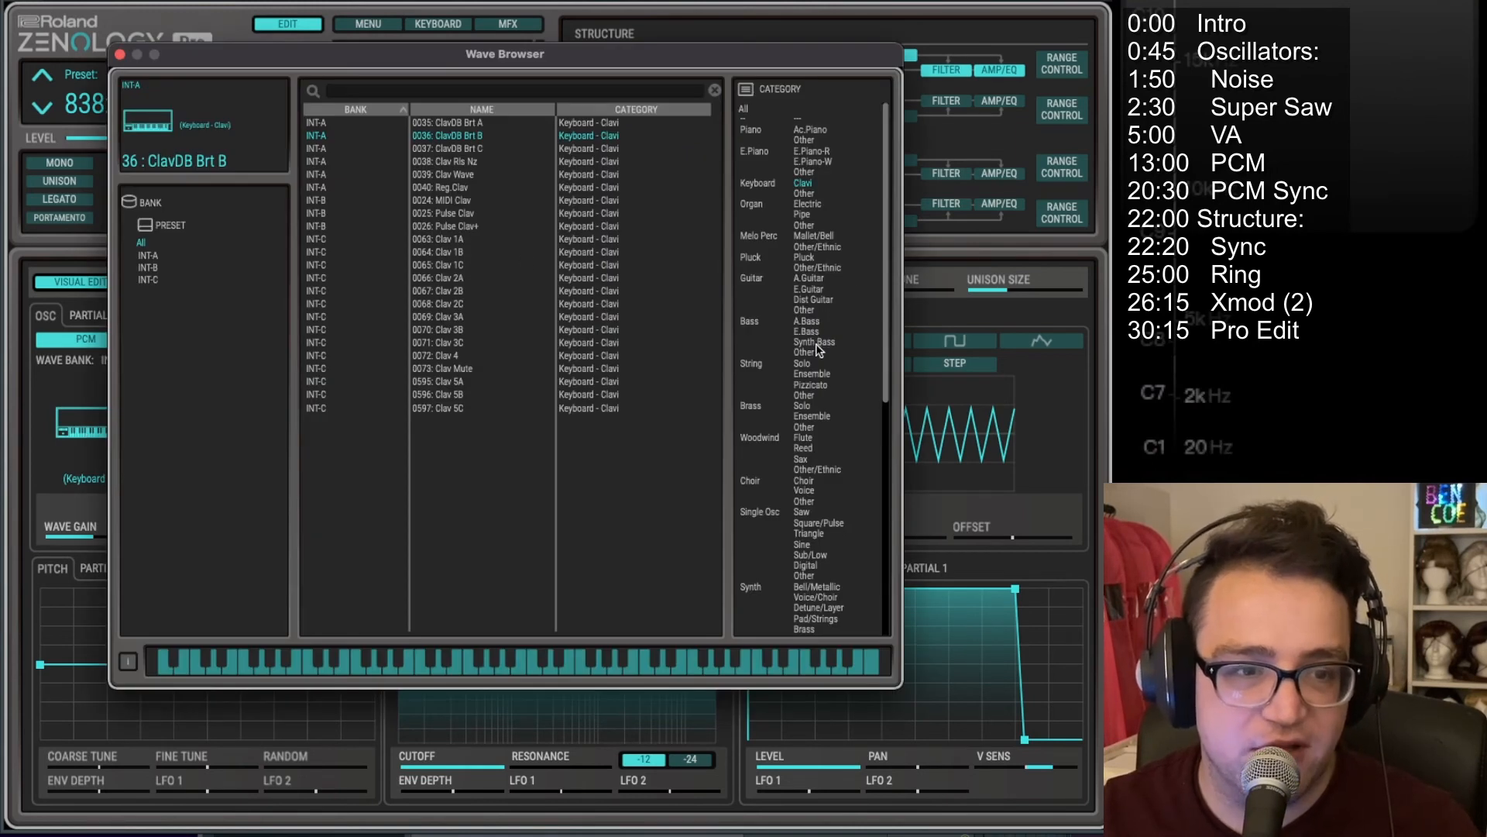
{"action": "left_click", "coordinate": [804, 438]}
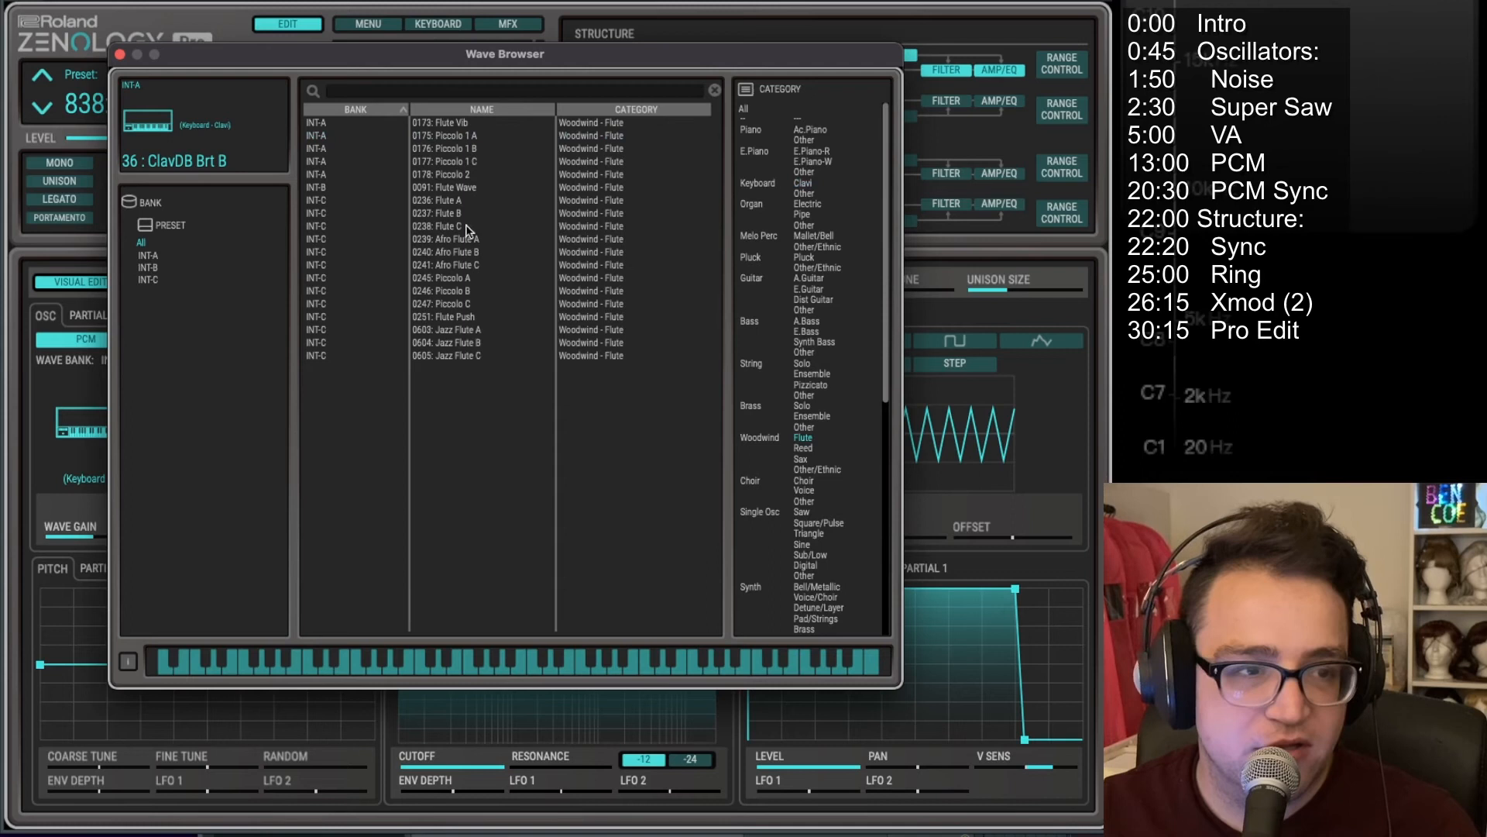
{"action": "left_click", "coordinate": [436, 124]}
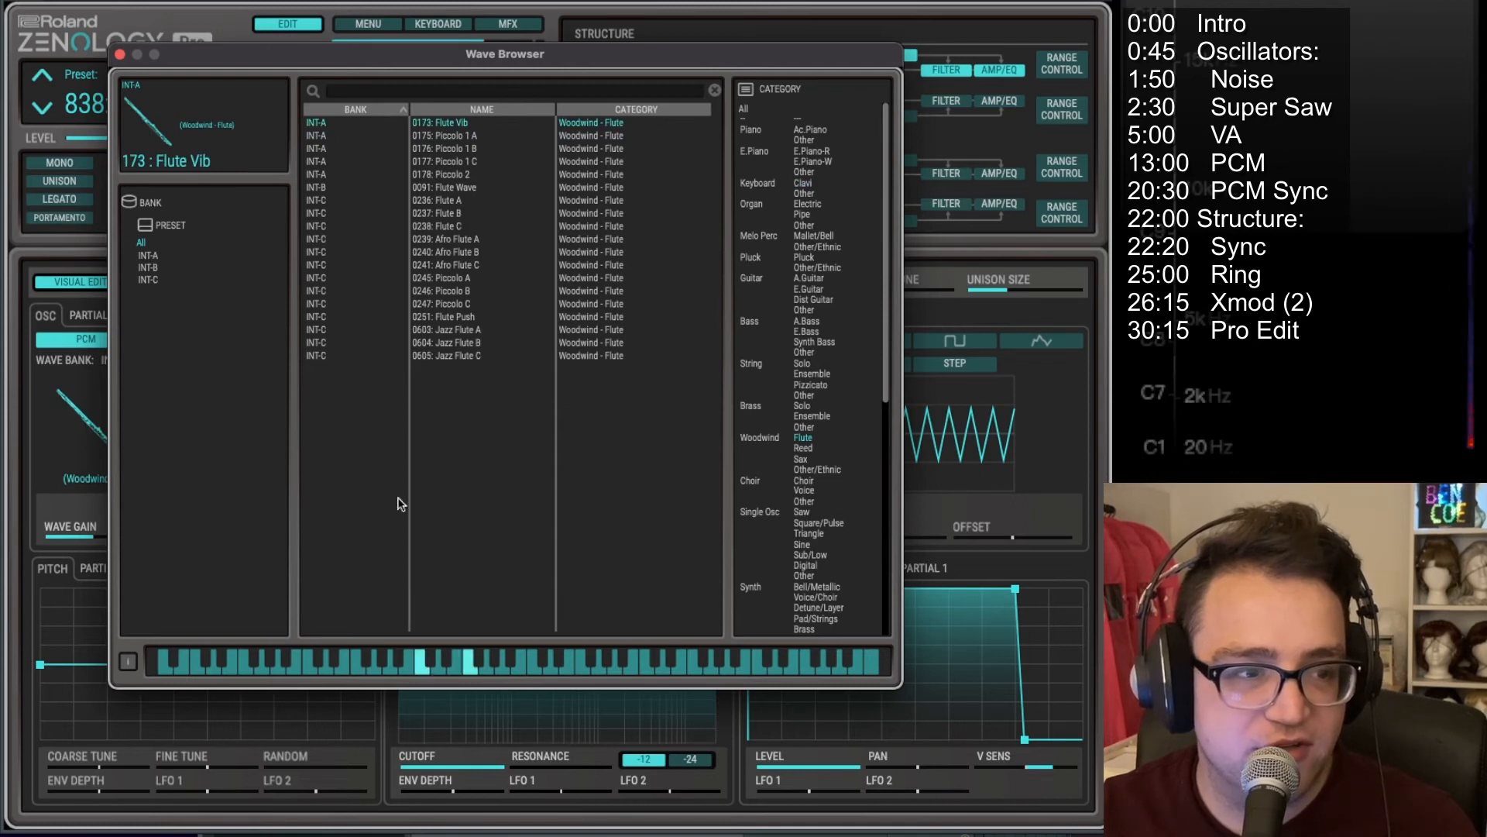
{"action": "left_click", "coordinate": [119, 54]}
Step: Load 0353: Vibe Wave from the Melo Perc Mallet/Bell category as Partial 1's second wave
{"action": "left_click", "coordinate": [350, 490]}
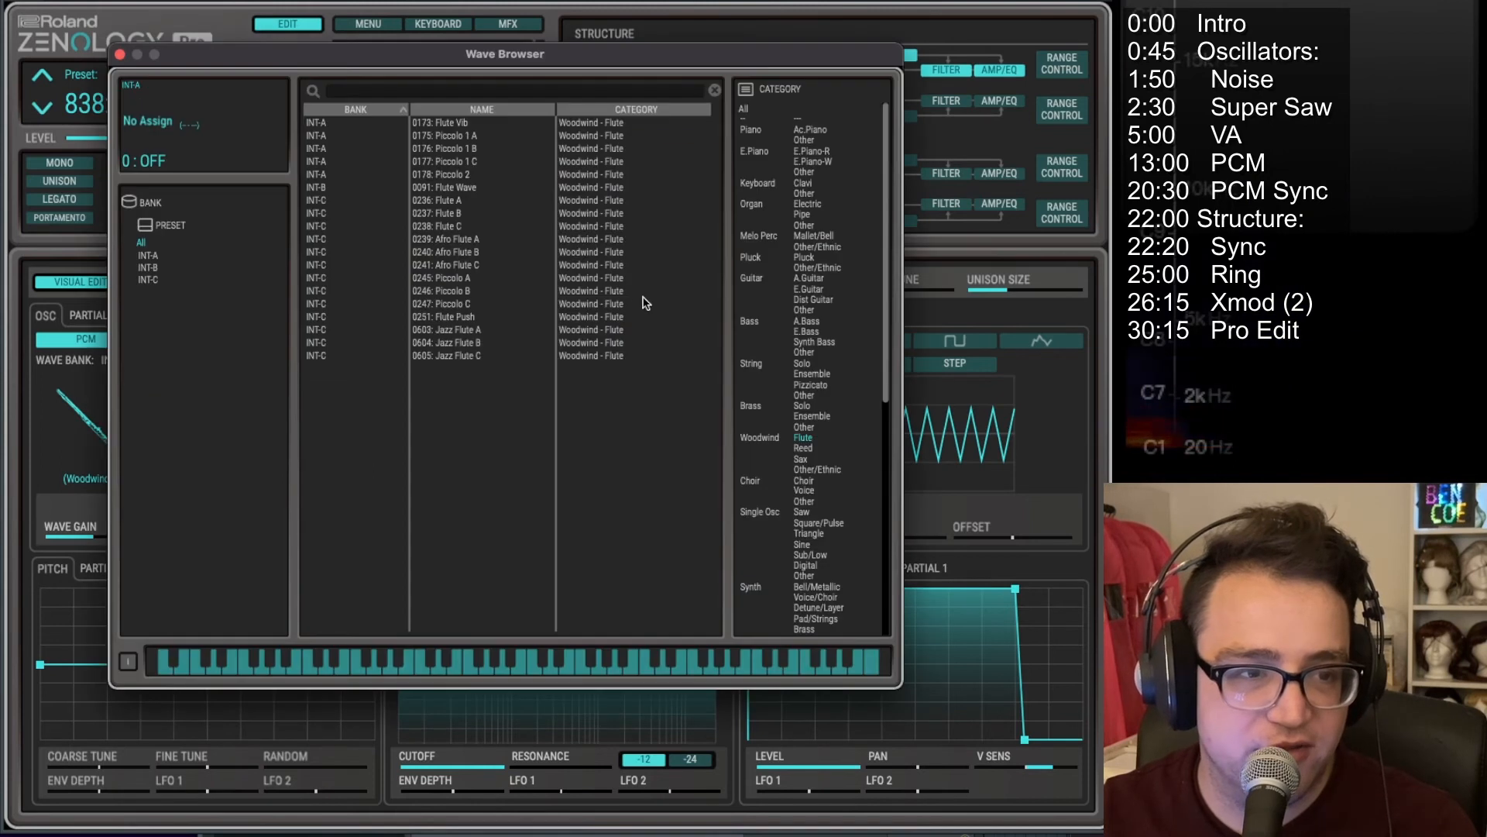
{"action": "left_click", "coordinate": [813, 236]}
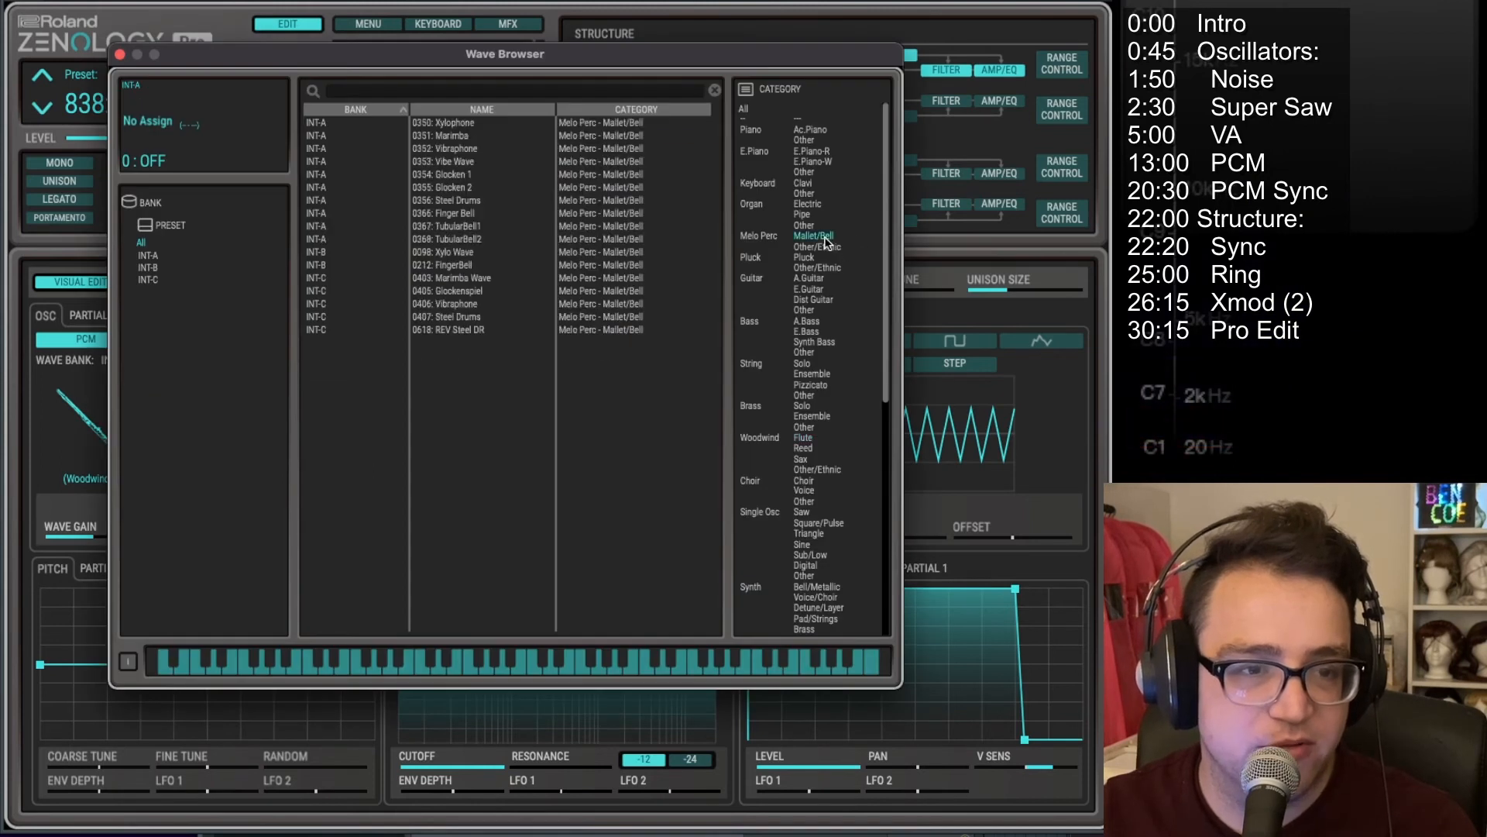
{"action": "left_click", "coordinate": [456, 161]}
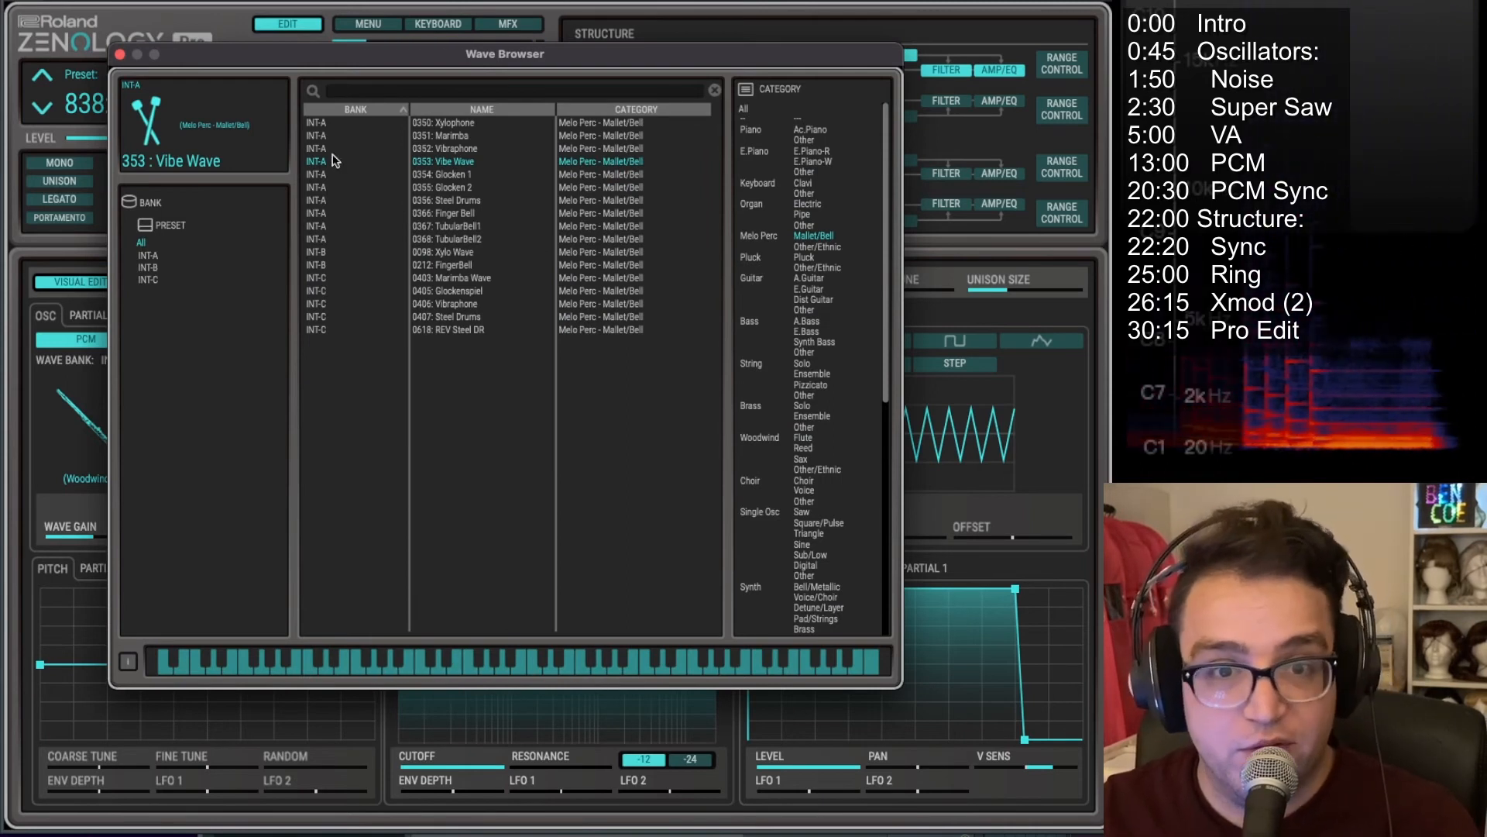
{"action": "left_click", "coordinate": [120, 54]}
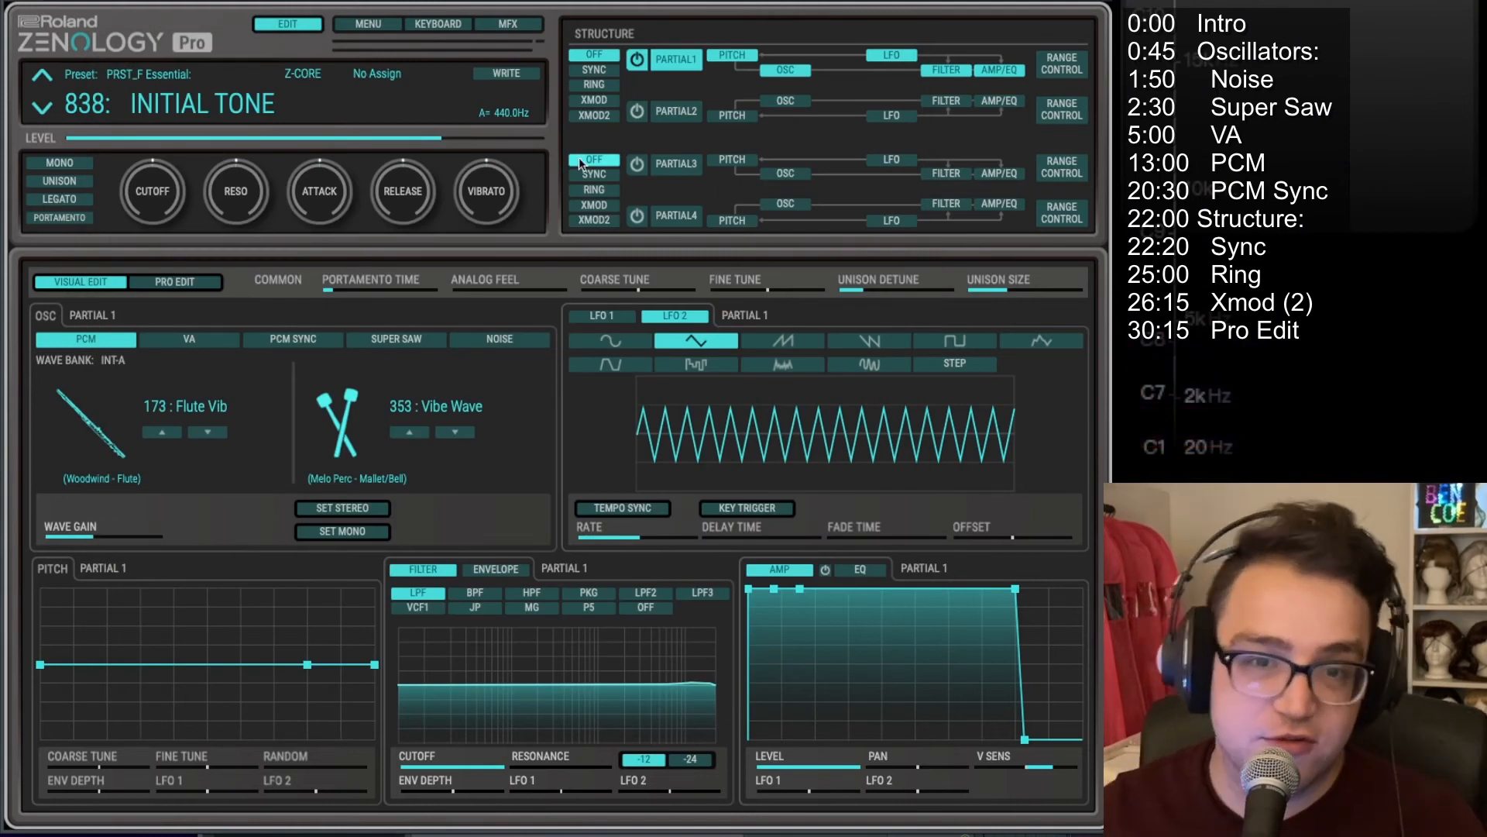
Step: Turn on Partial 2, set its oscillator to the VA sawtooth and lower its filter cutoff
{"action": "left_click", "coordinate": [645, 109]}
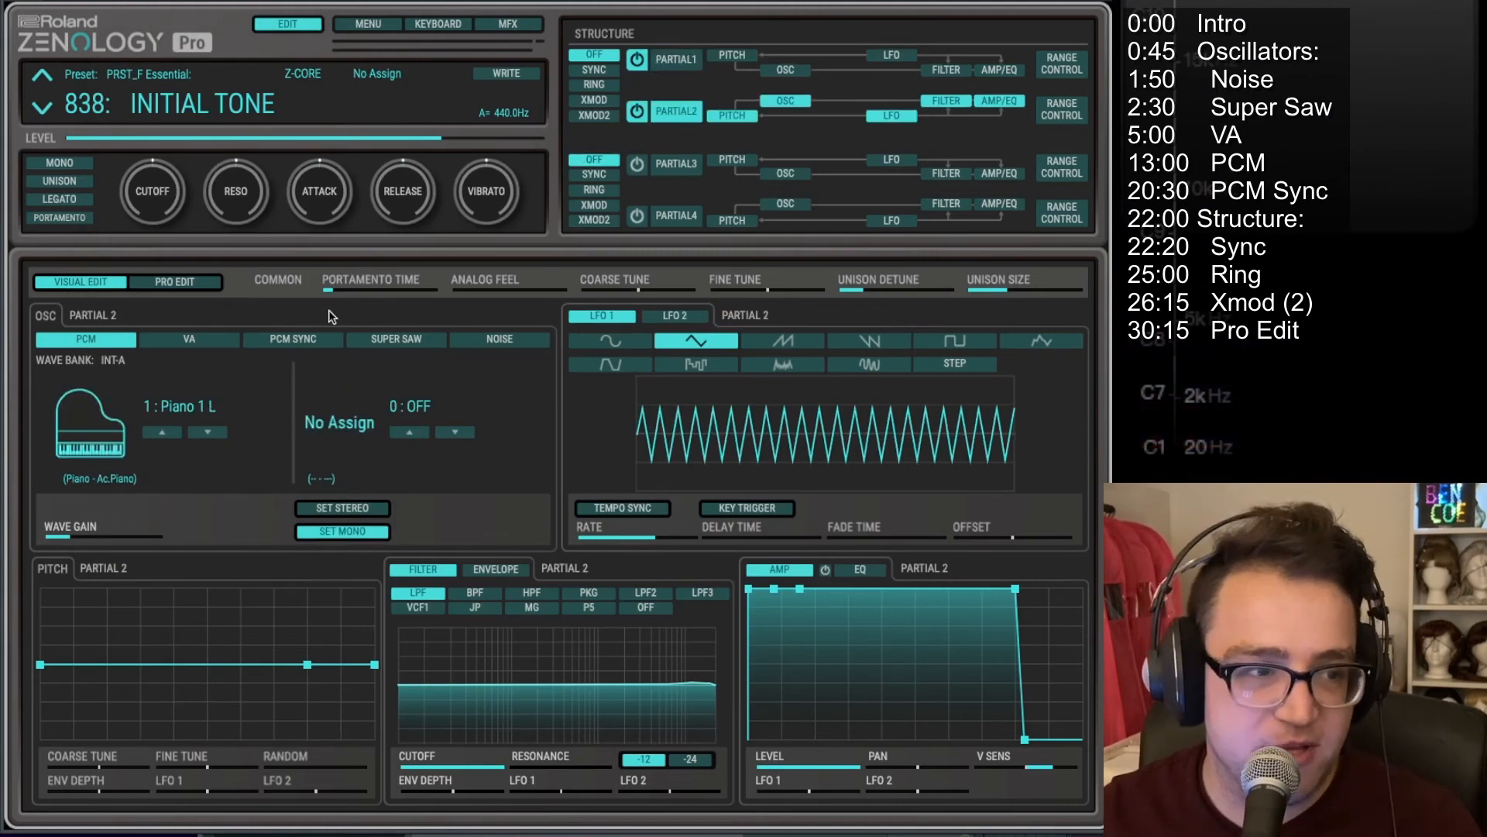
{"action": "left_click", "coordinate": [232, 343]}
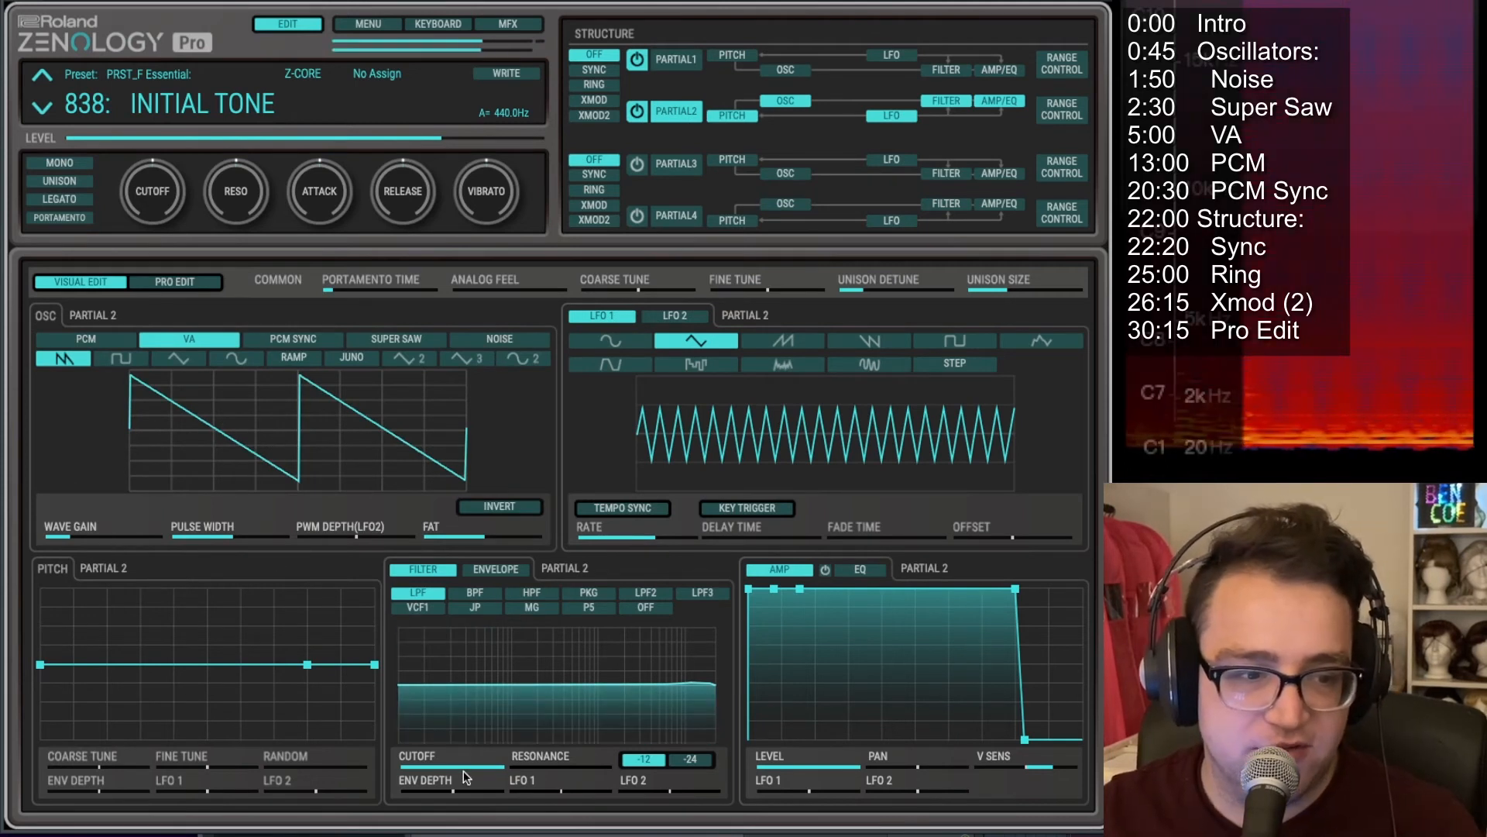
{"action": "left_click_drag", "start_coordinate": [463, 771], "coordinate": [463, 776]}
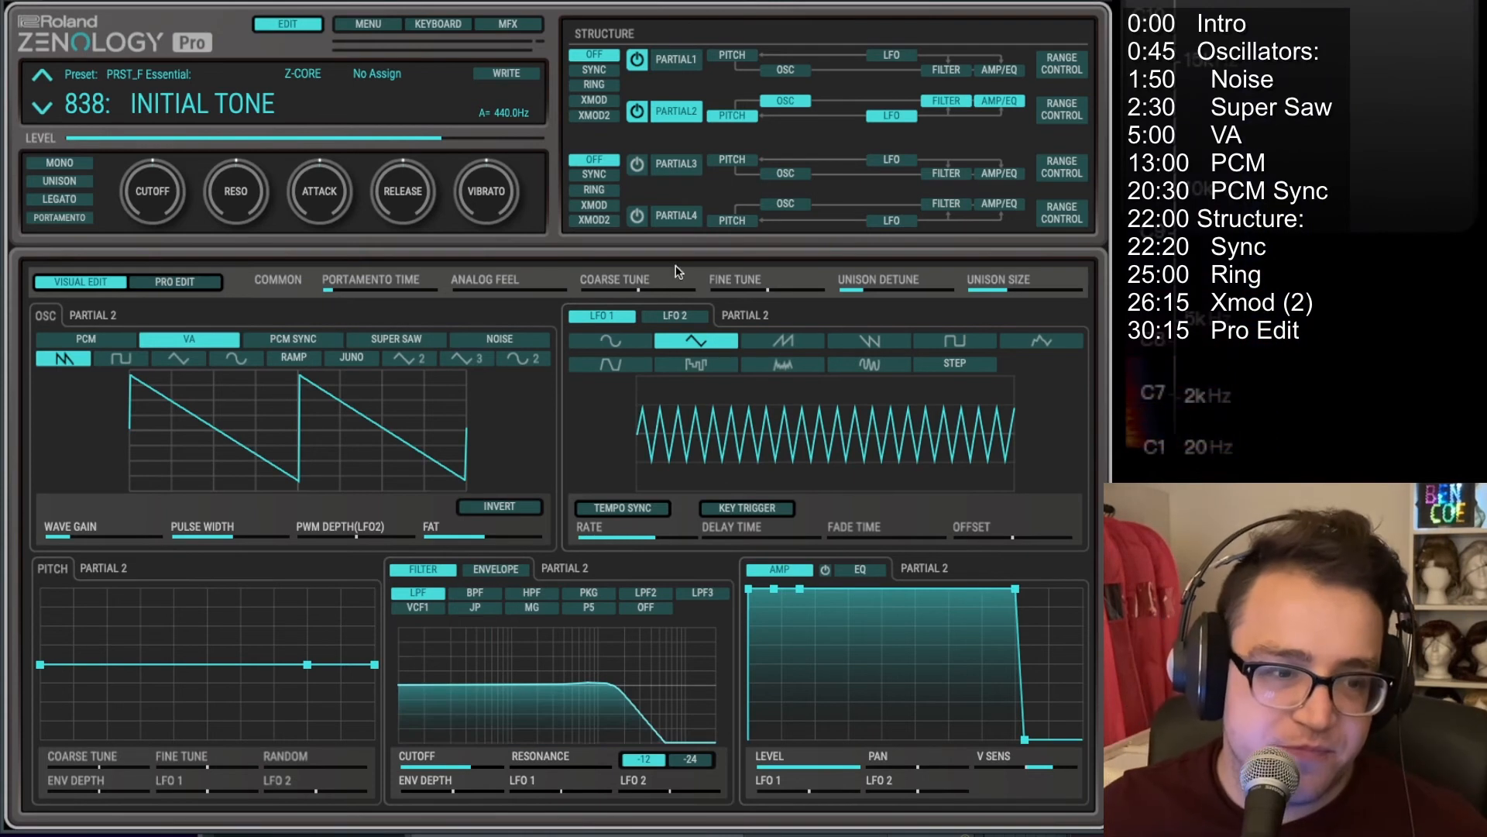
Step: Return to Partial 1 and look through its VA and PCM Sync oscillator types, ending on PCM
{"action": "left_click", "coordinate": [668, 62]}
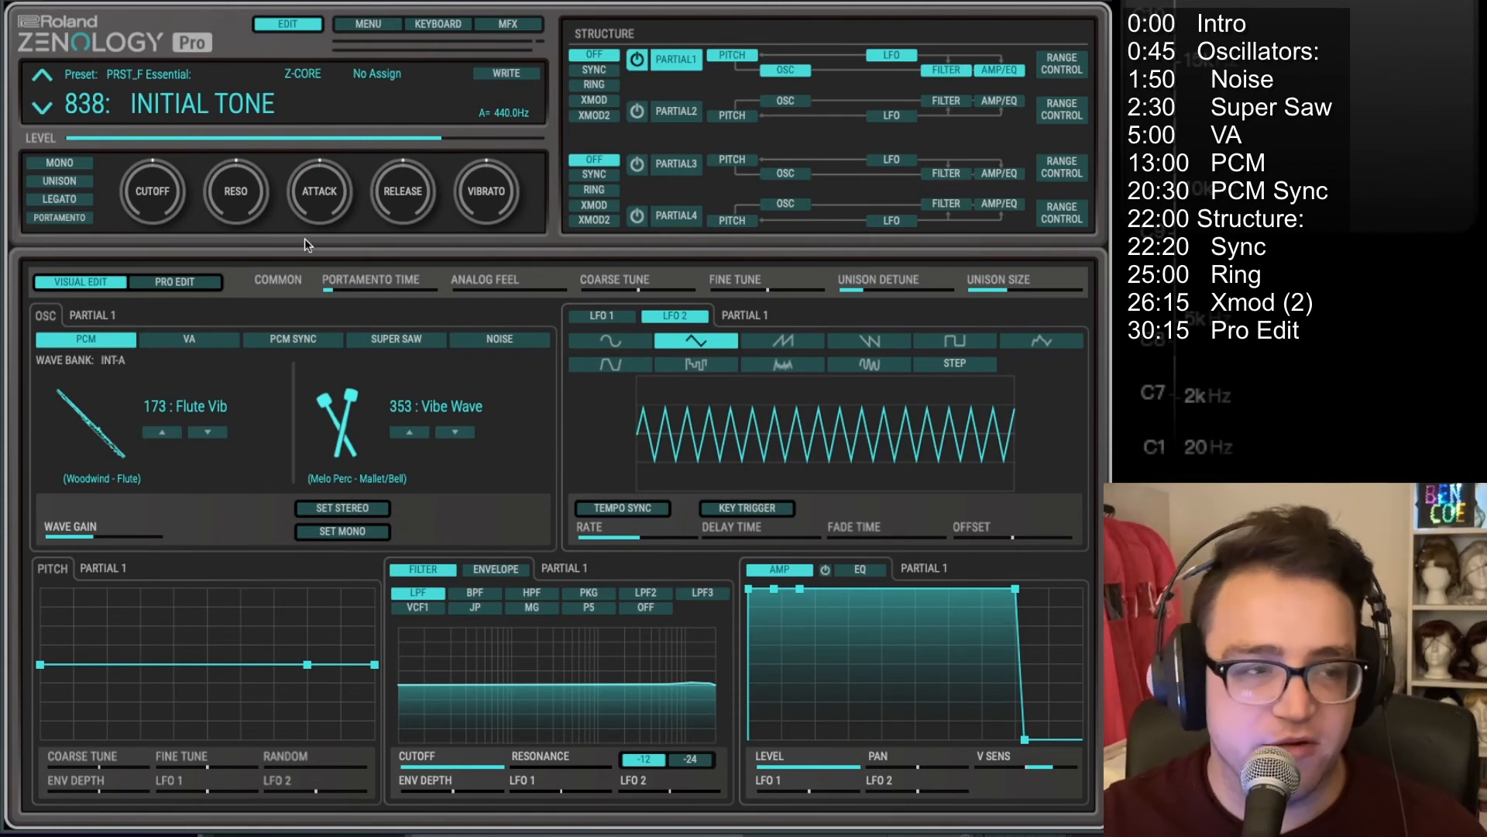
{"action": "left_click", "coordinate": [189, 340]}
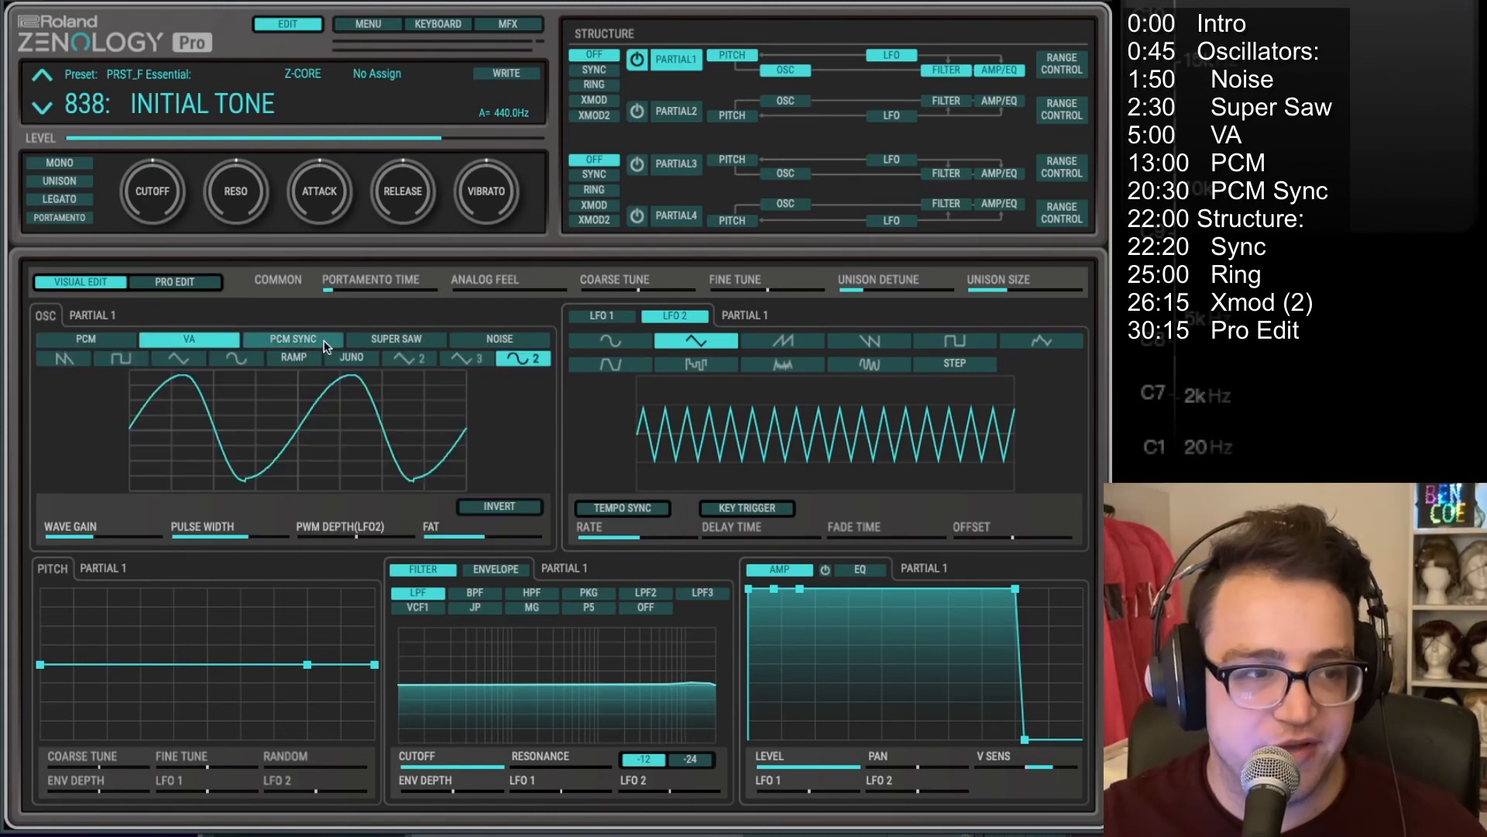
{"action": "left_click", "coordinate": [319, 341]}
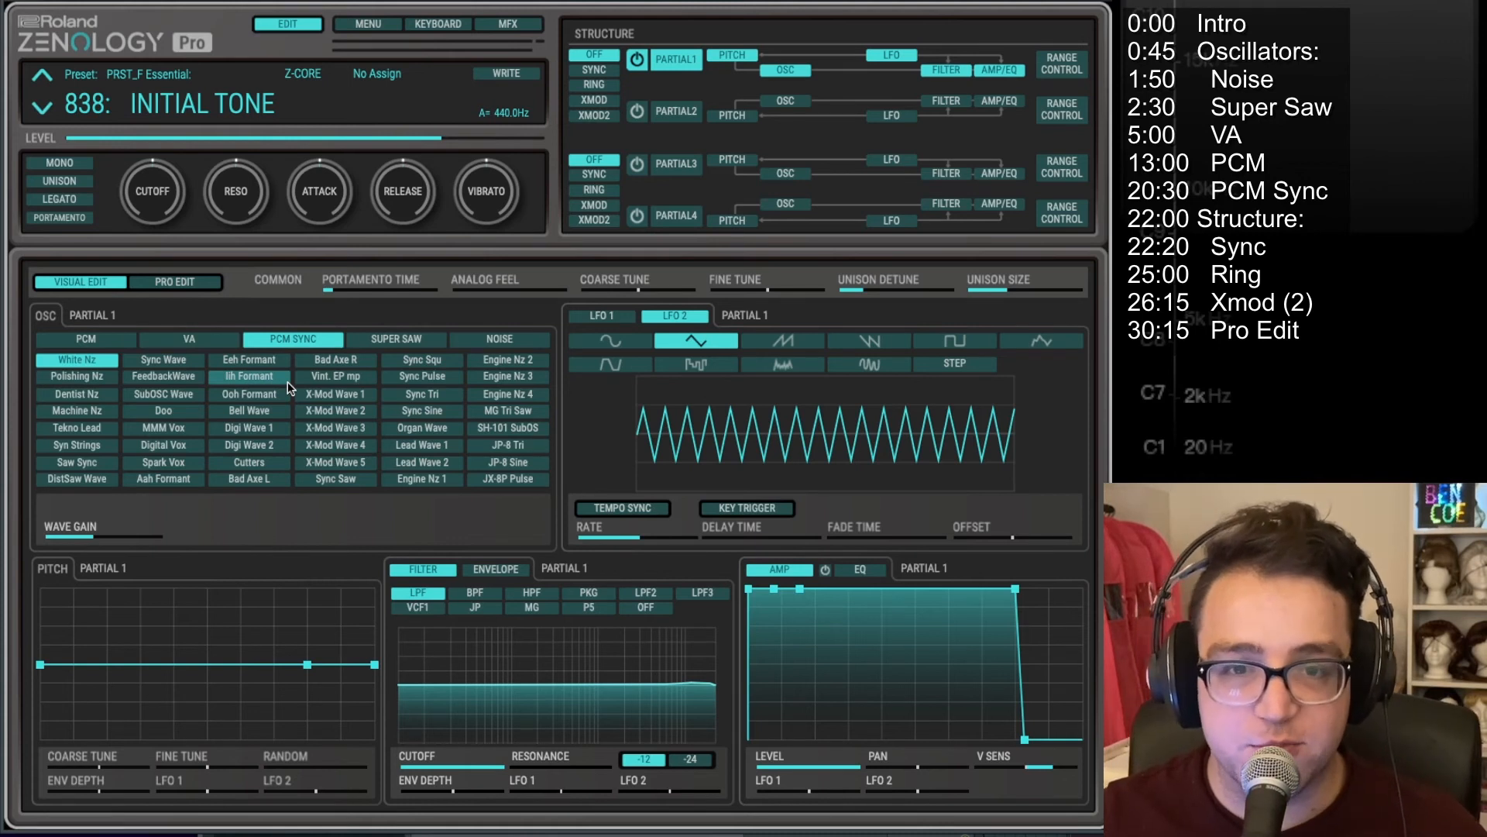
{"action": "left_click", "coordinate": [72, 341]}
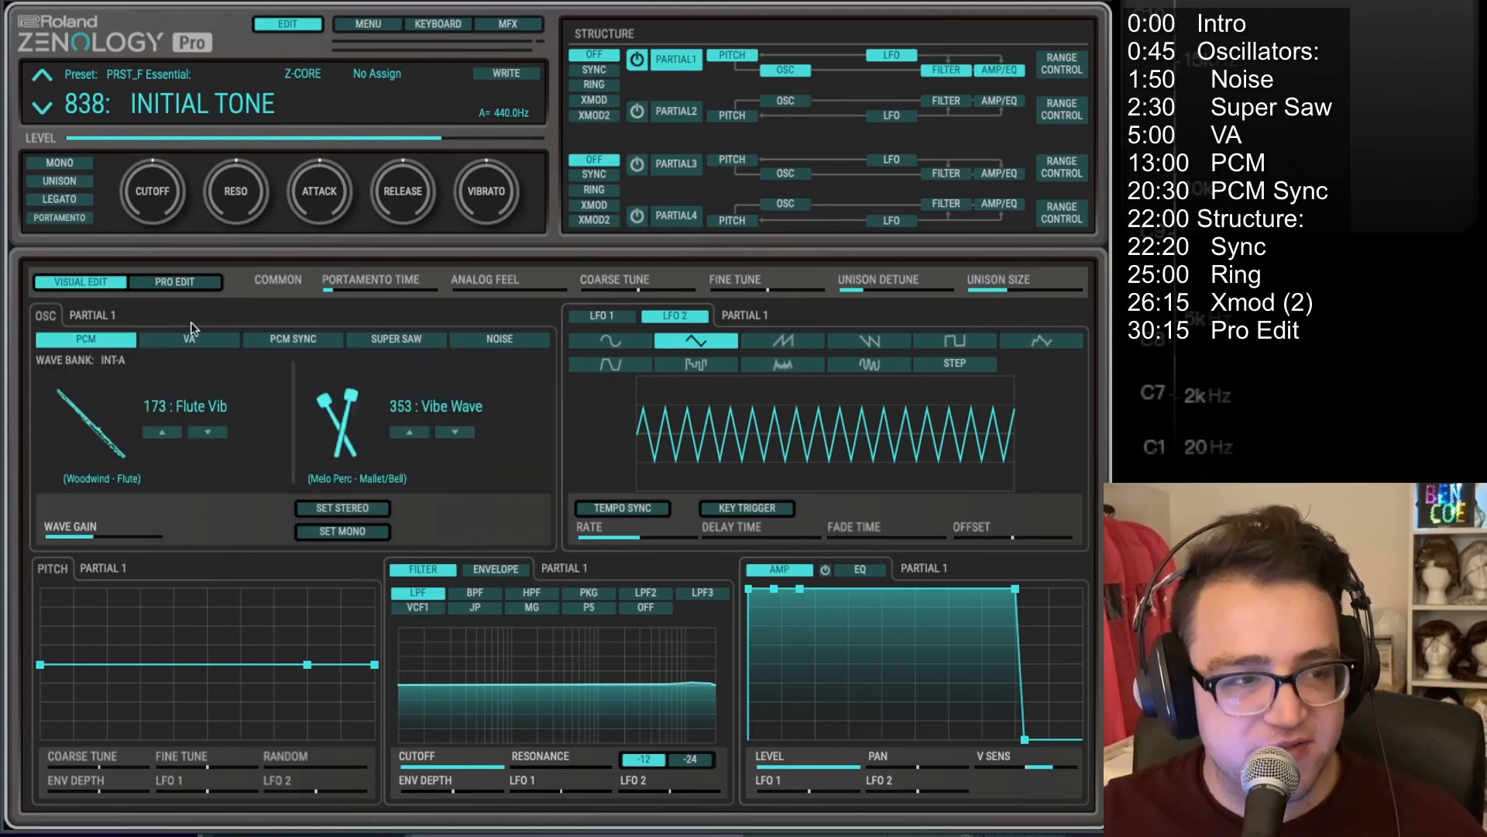
Step: Switch Partial 1's oscillator to PCM Sync and sample waves such as MG Tri Saw and Vint. EP mp, ending on White Nz
{"action": "left_click", "coordinate": [302, 344]}
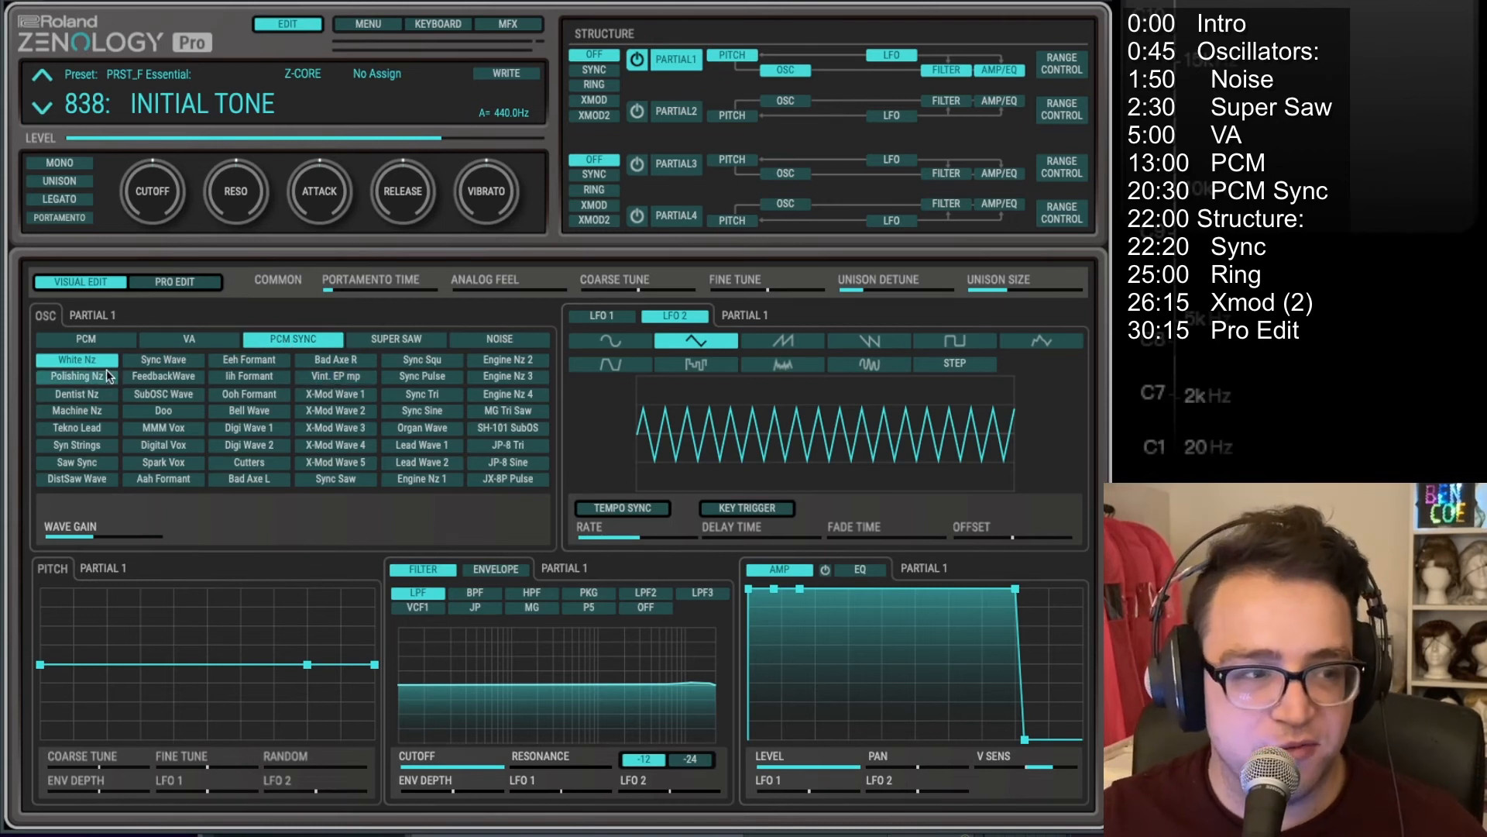
{"action": "left_click", "coordinate": [485, 403]}
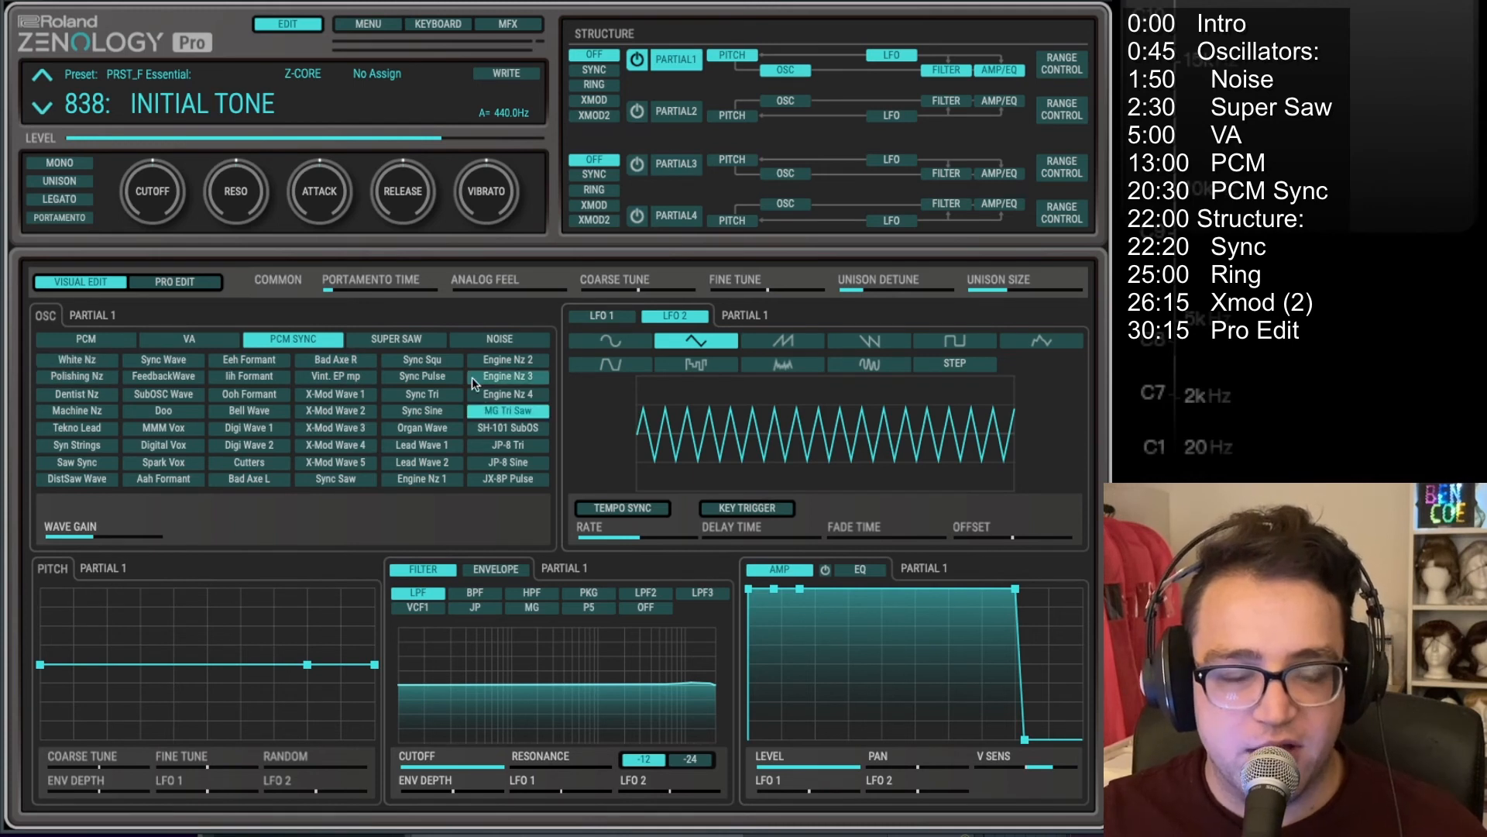
{"action": "left_click", "coordinate": [422, 393]}
{"action": "left_click", "coordinate": [248, 375]}
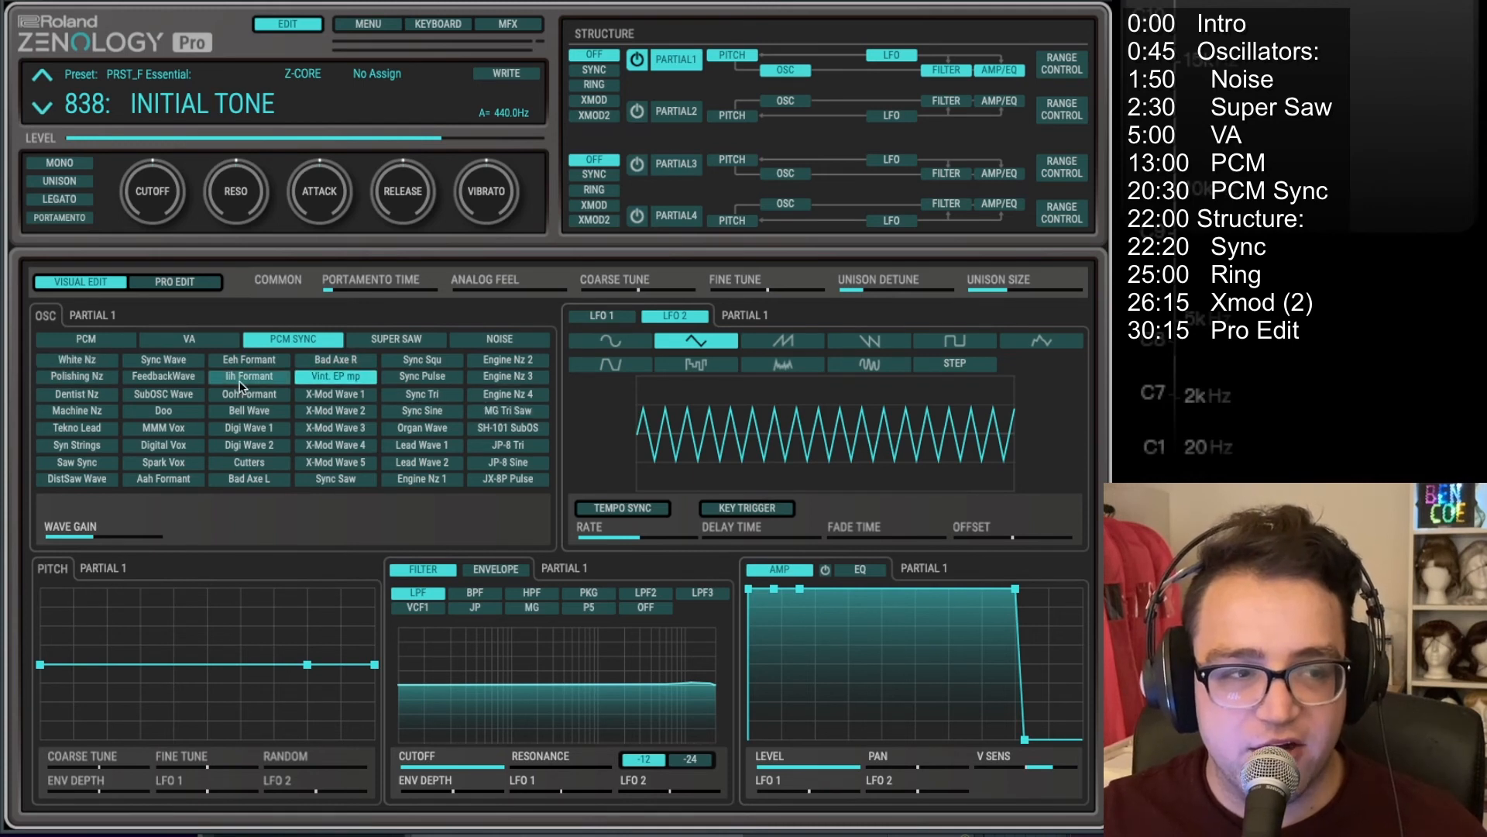
{"action": "left_click", "coordinate": [99, 359]}
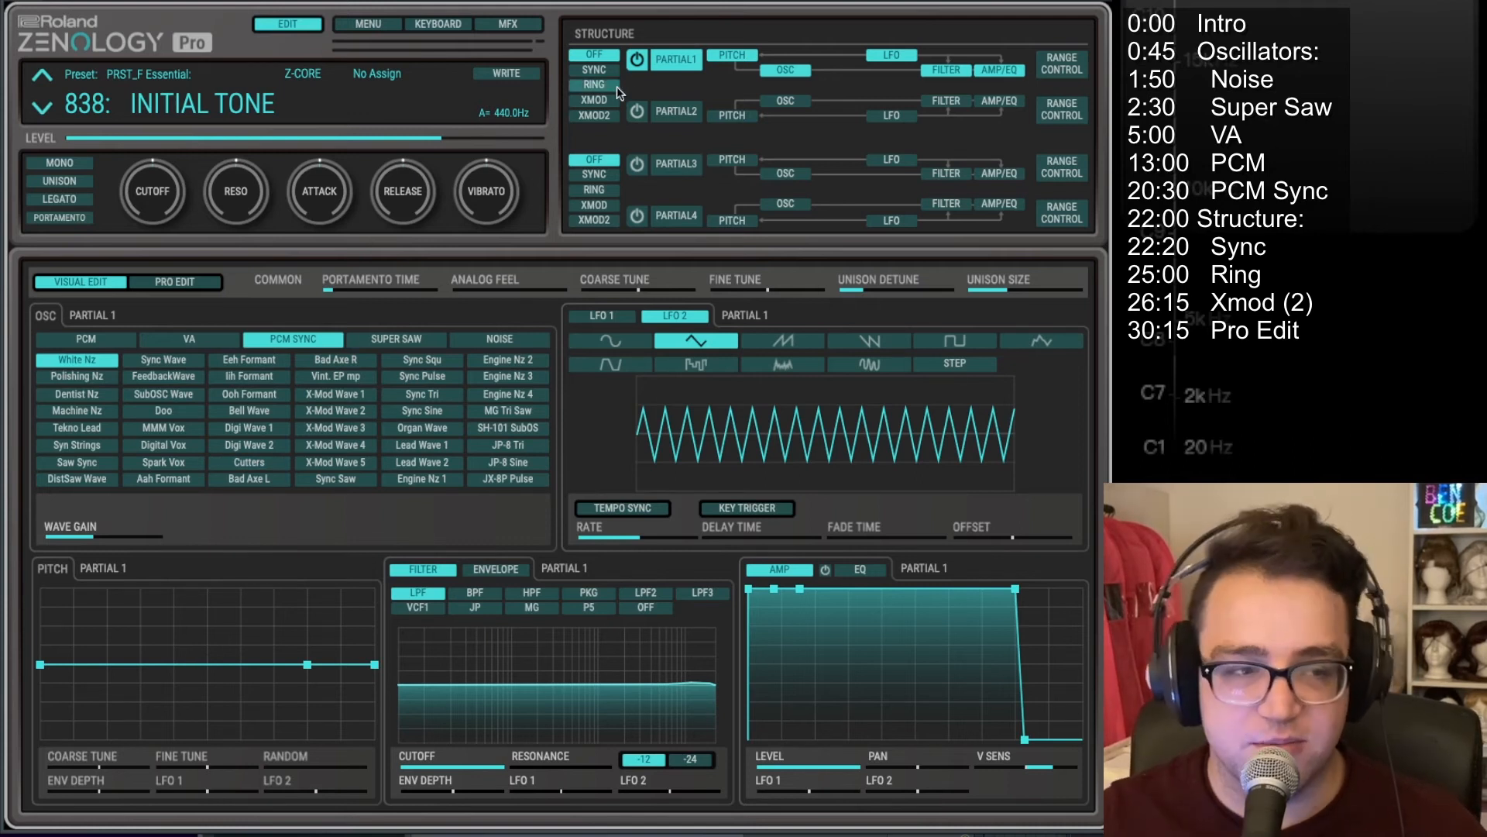
Step: Audition the Dentist Nz PCM Sync wave, compare with the PCM type, and return to PCM Sync with Syn Strings
{"action": "left_click", "coordinate": [99, 378]}
{"action": "left_click", "coordinate": [98, 413]}
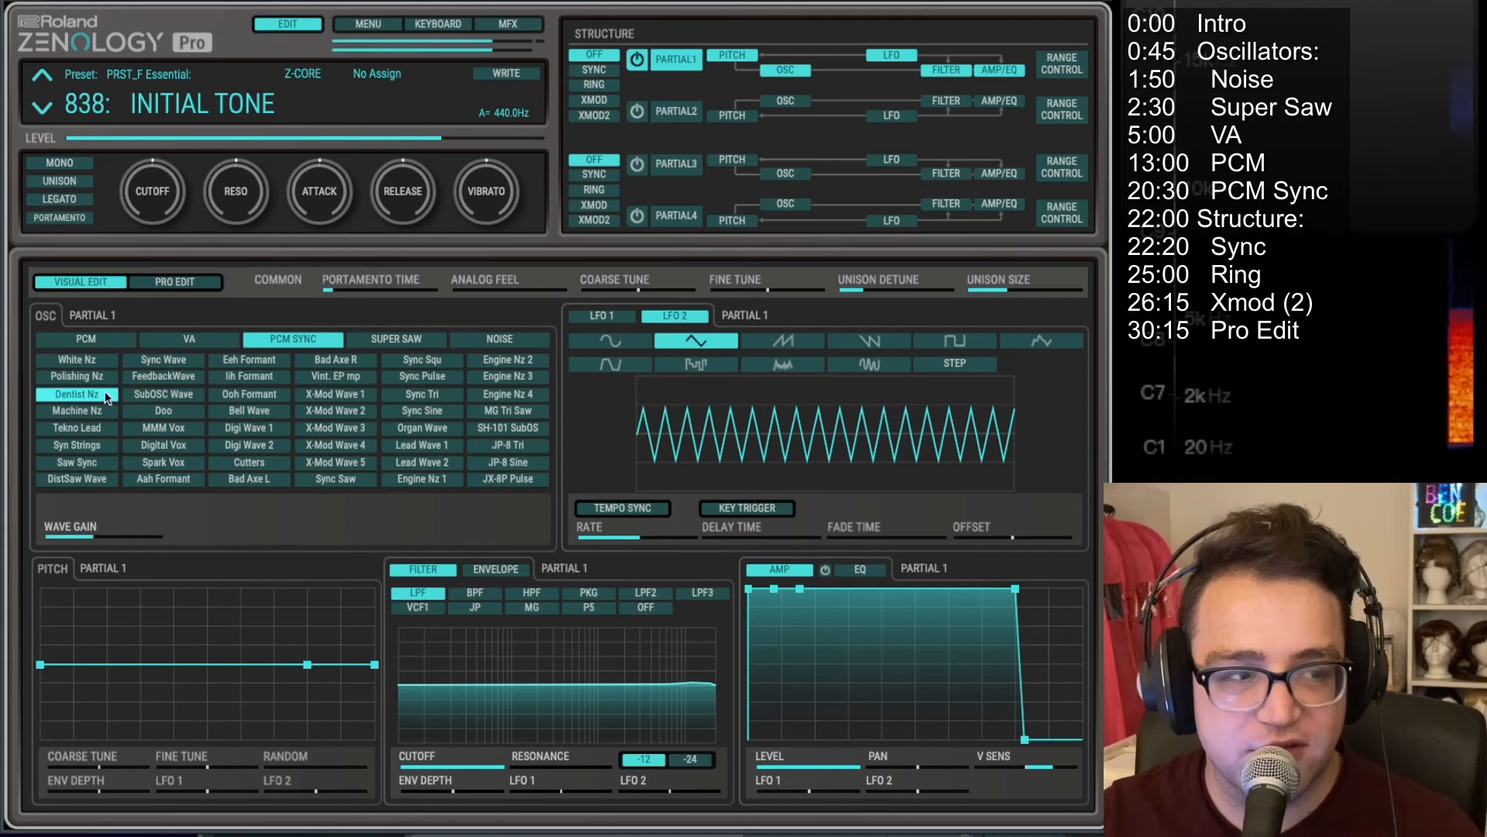
{"action": "left_click", "coordinate": [86, 341]}
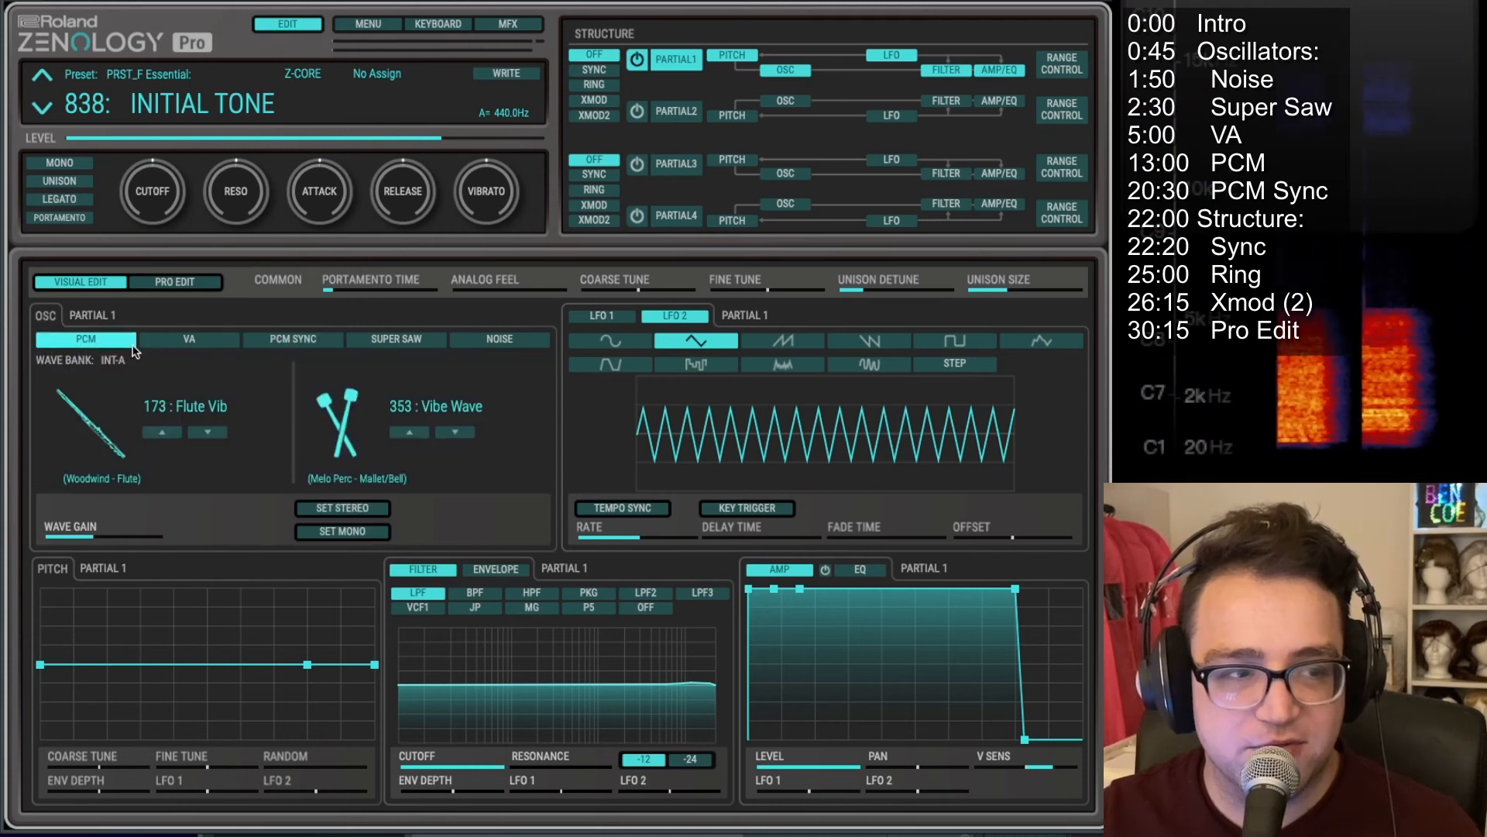
{"action": "left_click", "coordinate": [319, 333]}
{"action": "left_click", "coordinate": [79, 446]}
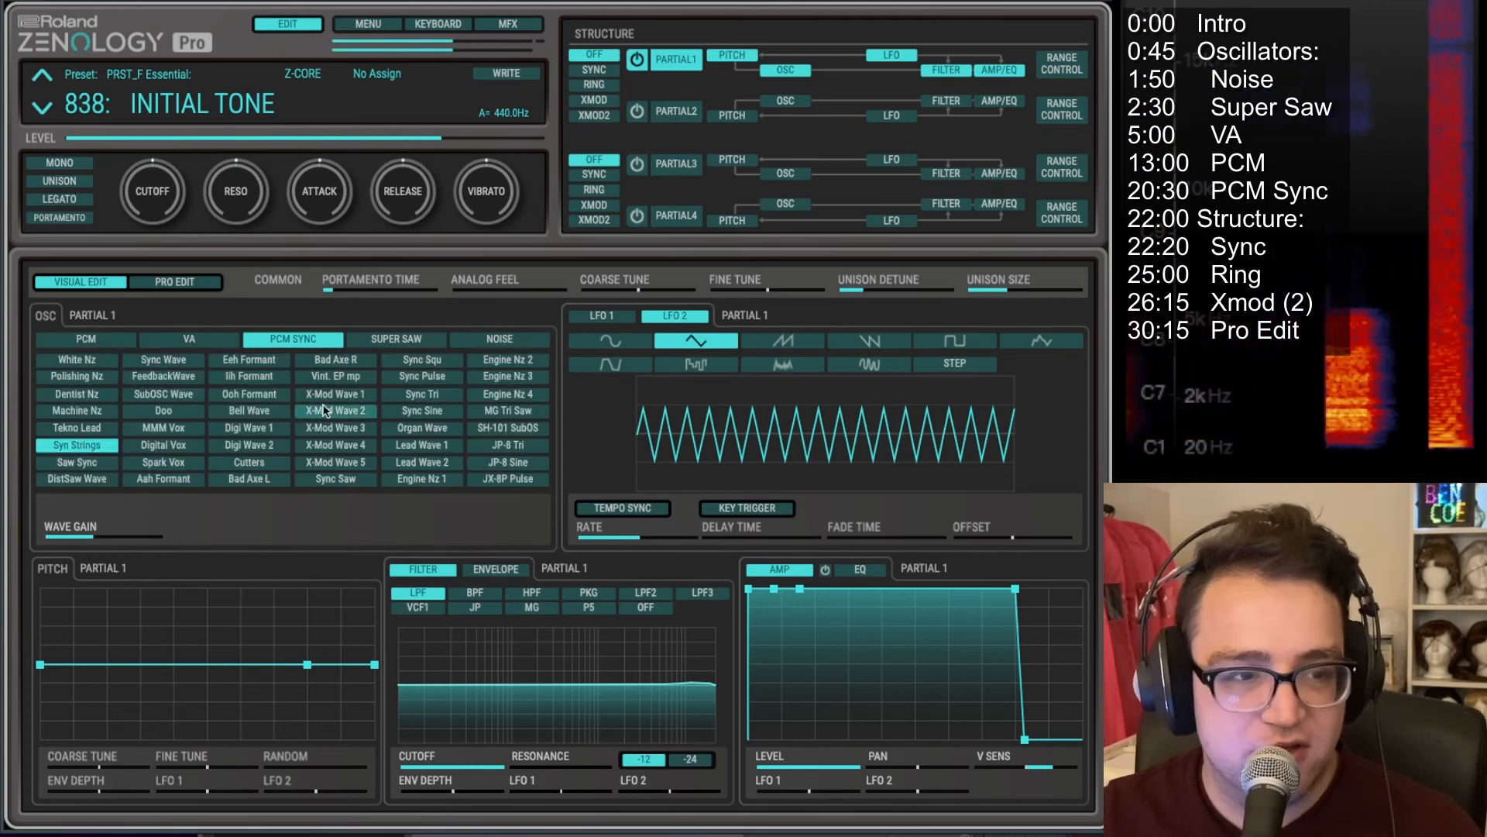
Step: Audition Partial 1's PCM Sync waves Engine Nz 4, Engine Nz 3, Lead Wave 2 and X-Mod Wave 3, ending on Vint. EP mp
{"action": "left_click", "coordinate": [511, 394]}
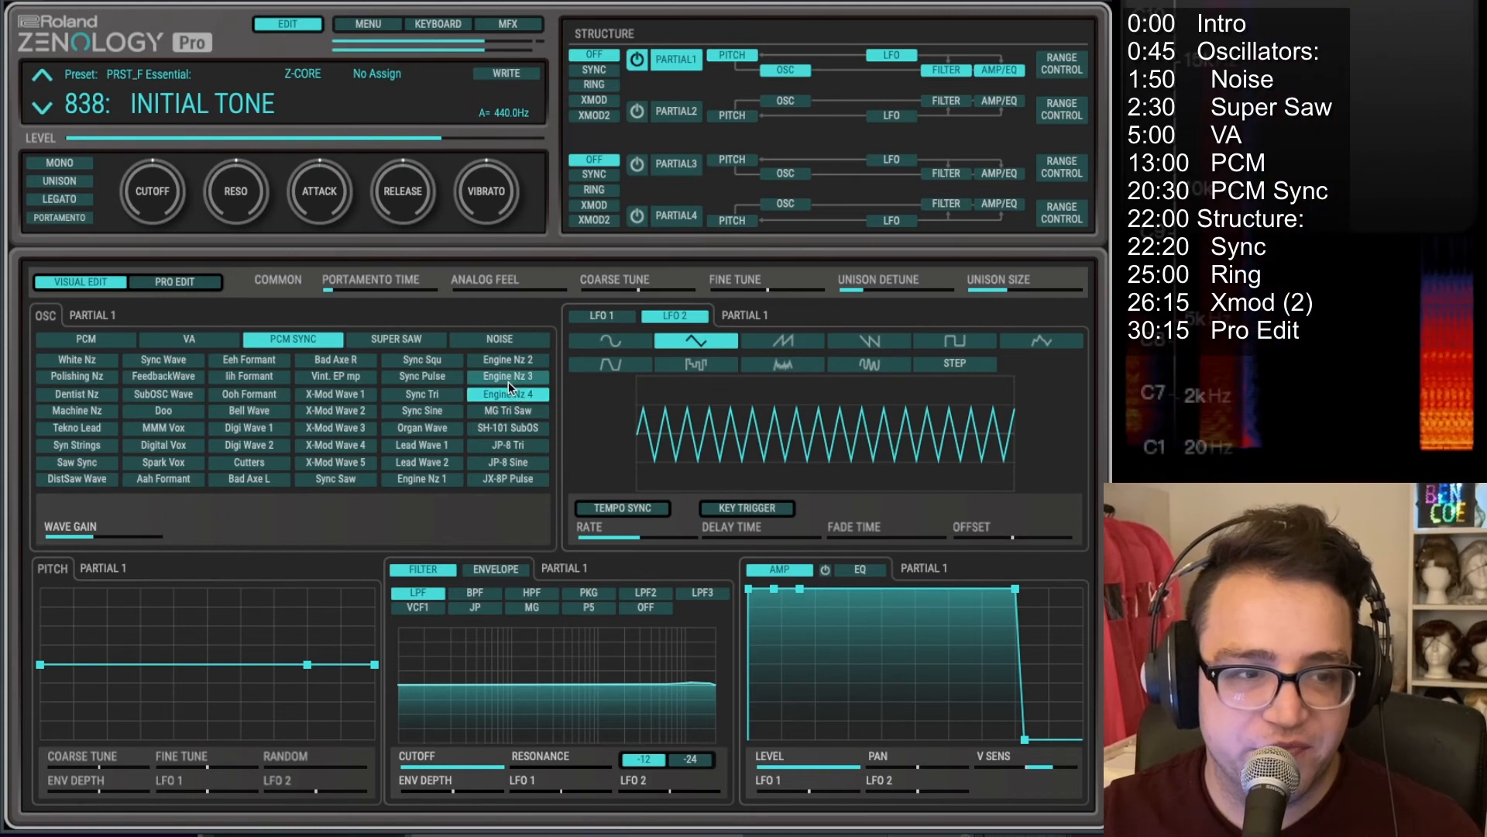
{"action": "left_click", "coordinate": [510, 375]}
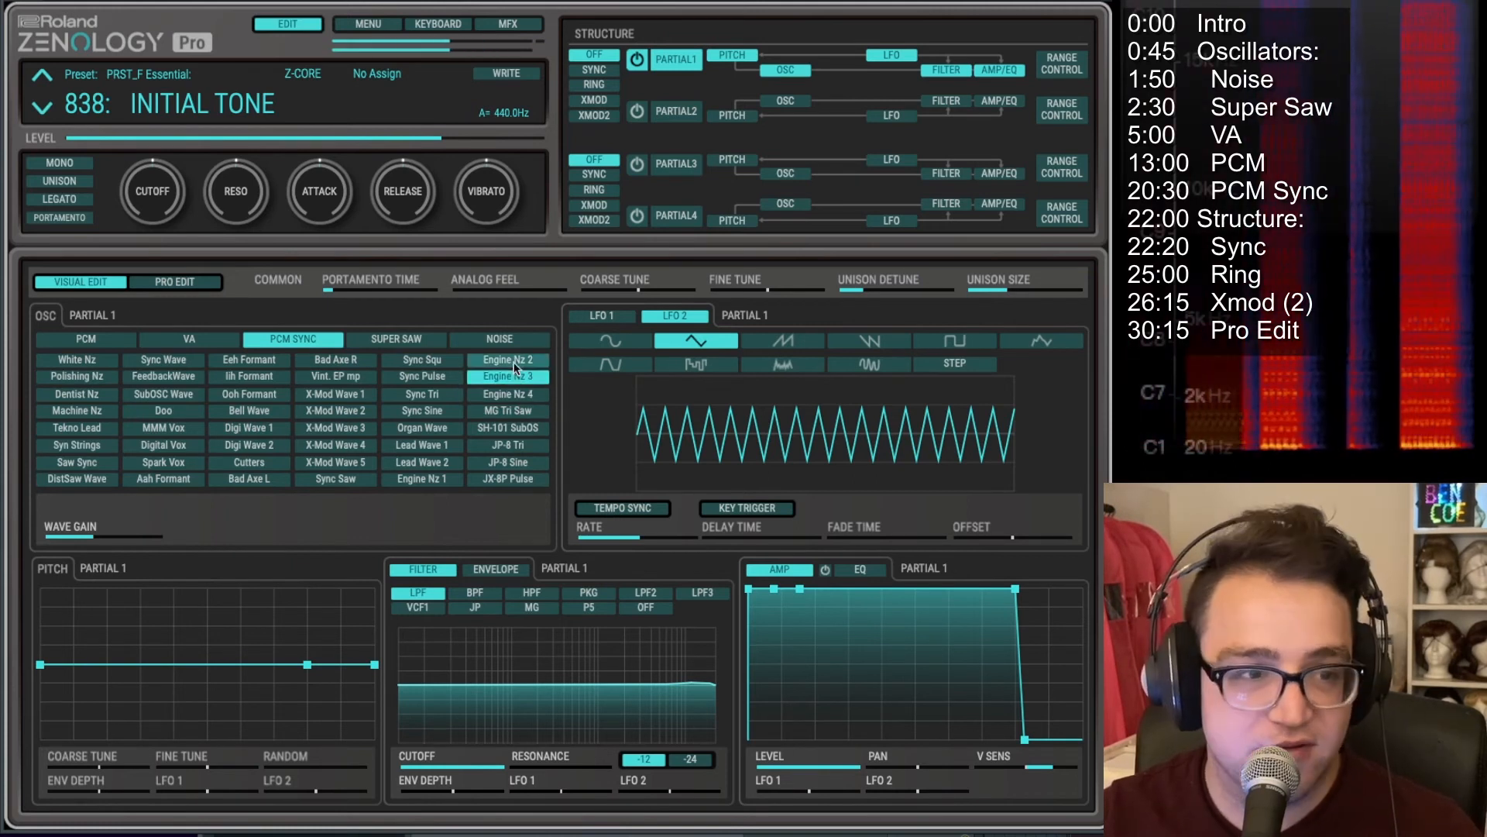
{"action": "left_click", "coordinate": [431, 479]}
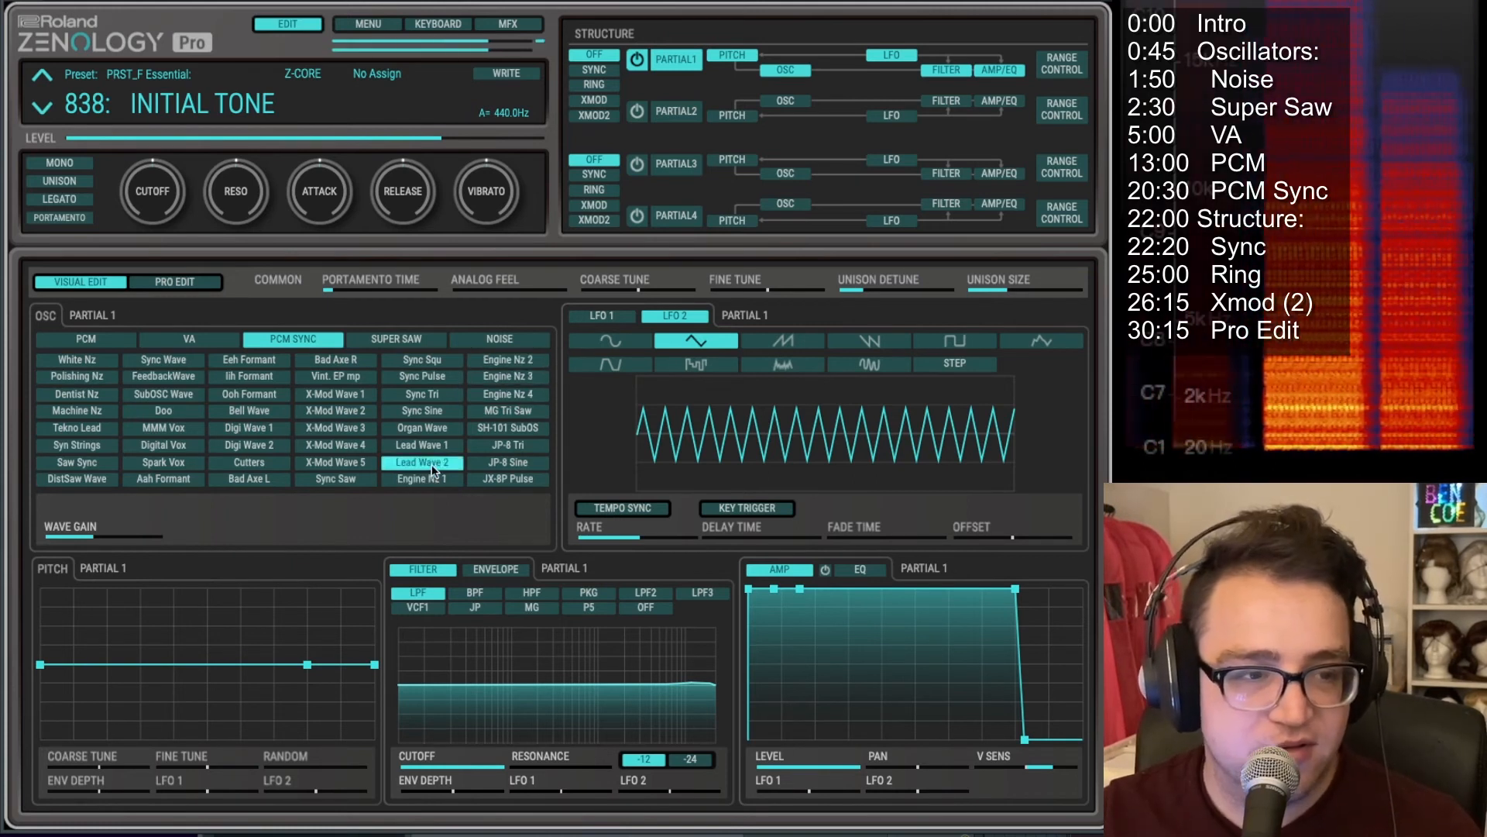
{"action": "left_click", "coordinate": [328, 443]}
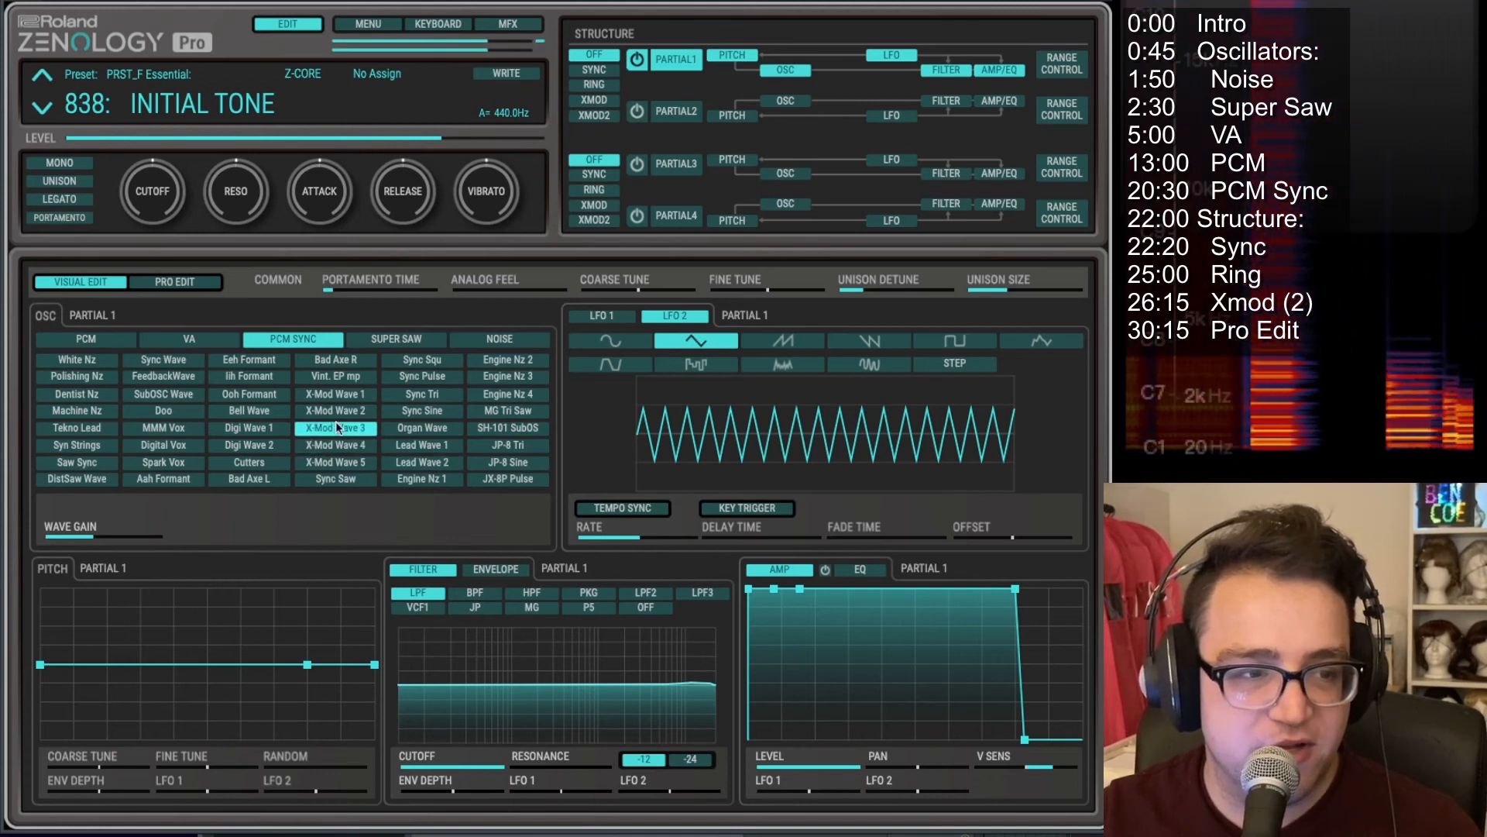
{"action": "left_click", "coordinate": [336, 395]}
{"action": "left_click", "coordinate": [338, 378]}
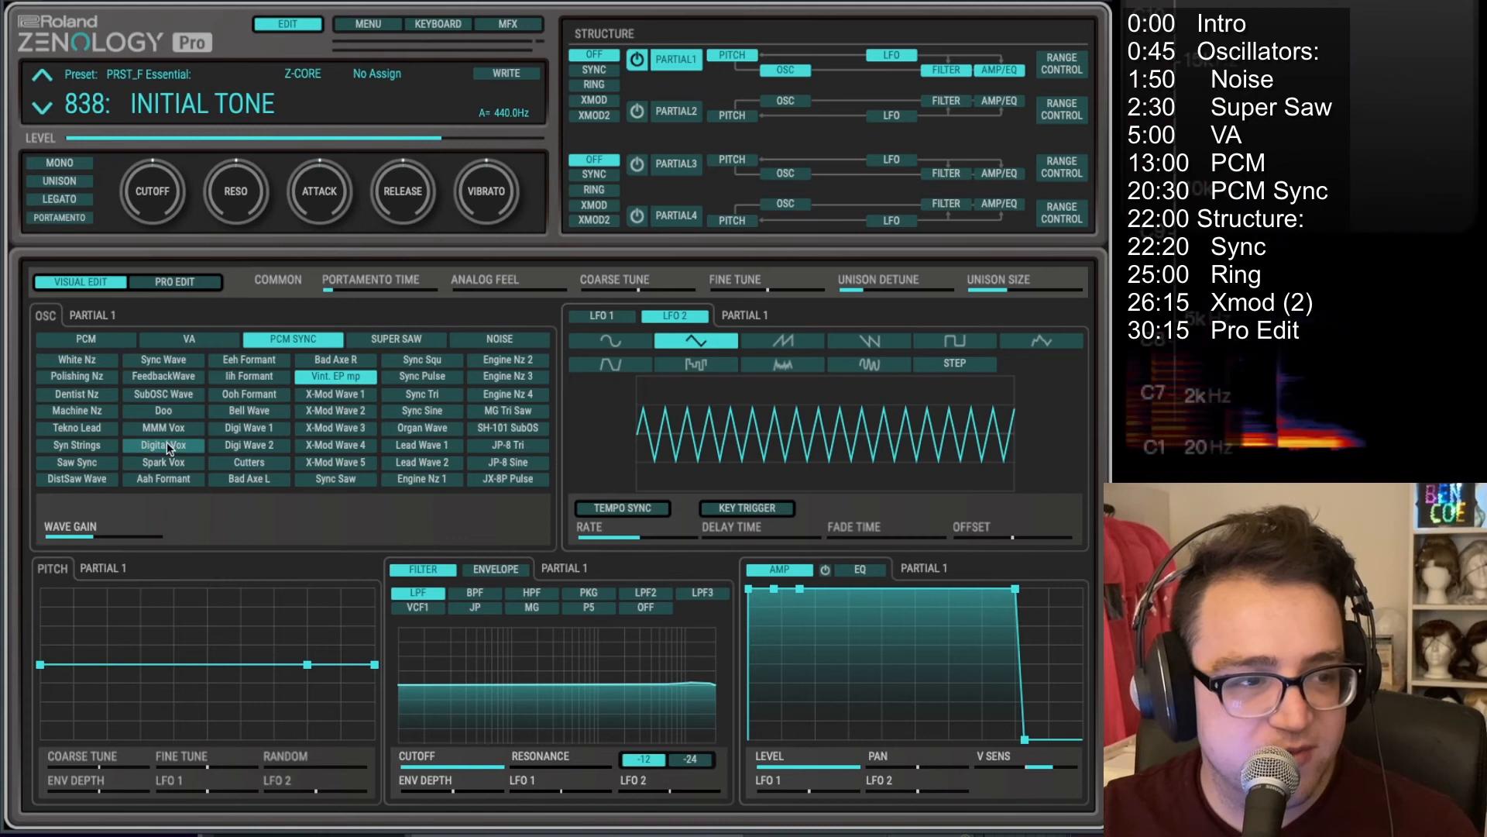
Step: Audition the vocal PCM Sync waves Doo, MMM Vox, Digital Vox, Spark Vox and Aah Formant, ending on Eeh Formant
{"action": "left_click", "coordinate": [165, 411]}
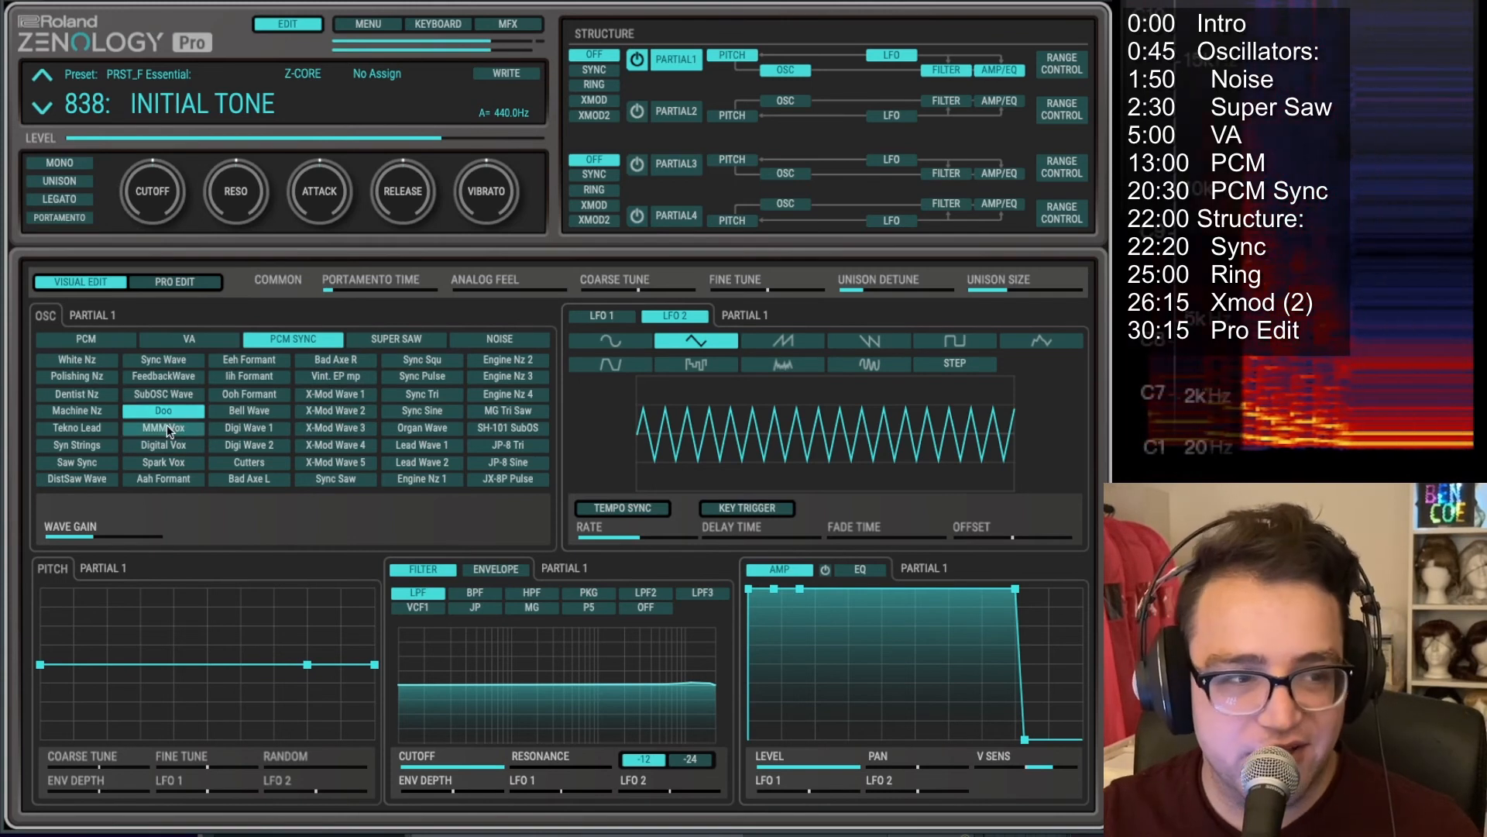
{"action": "left_click", "coordinate": [165, 426]}
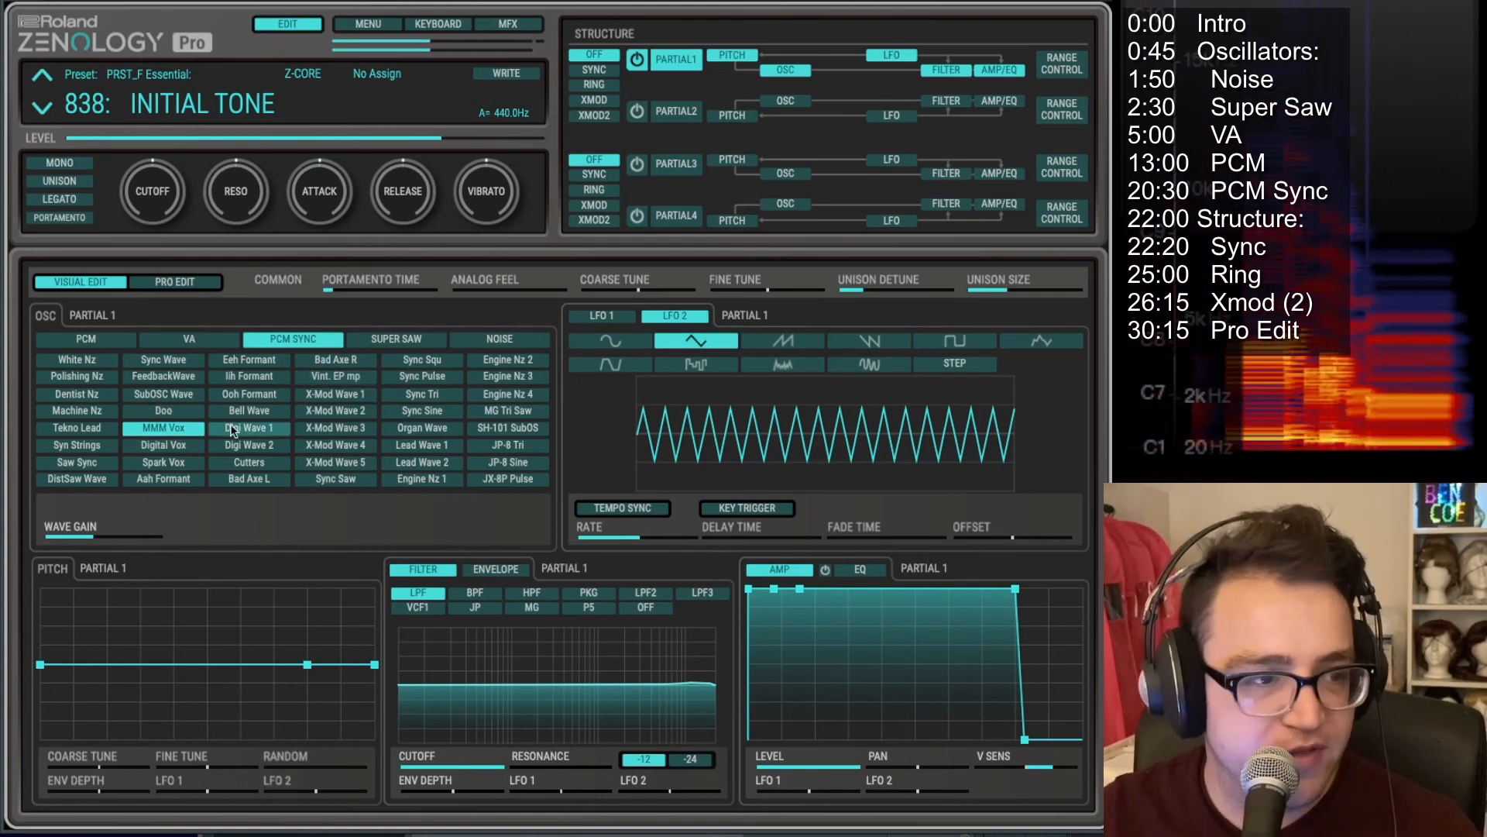
{"action": "left_click", "coordinate": [193, 446]}
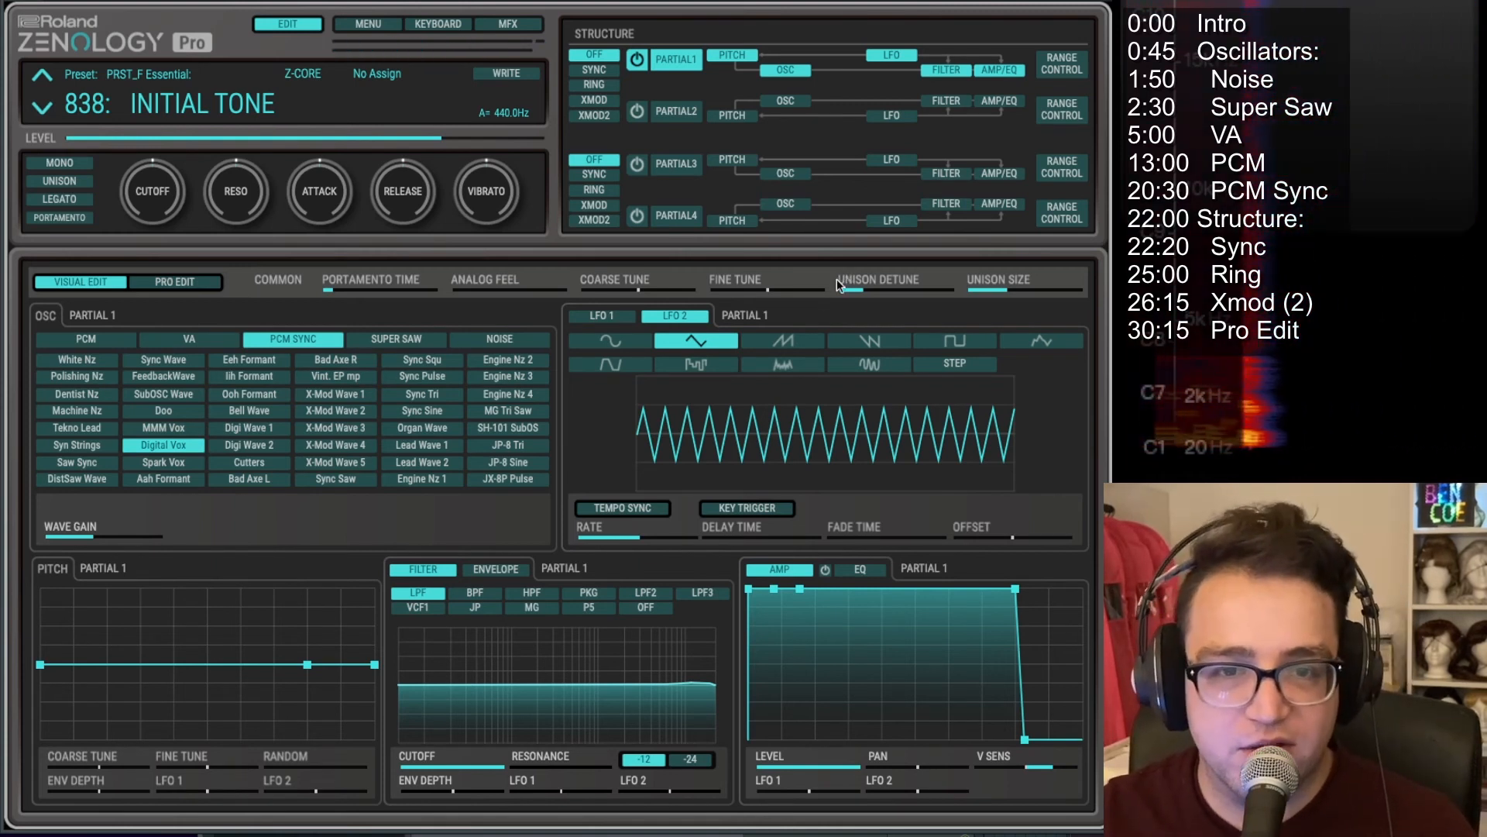
{"action": "left_click", "coordinate": [165, 463]}
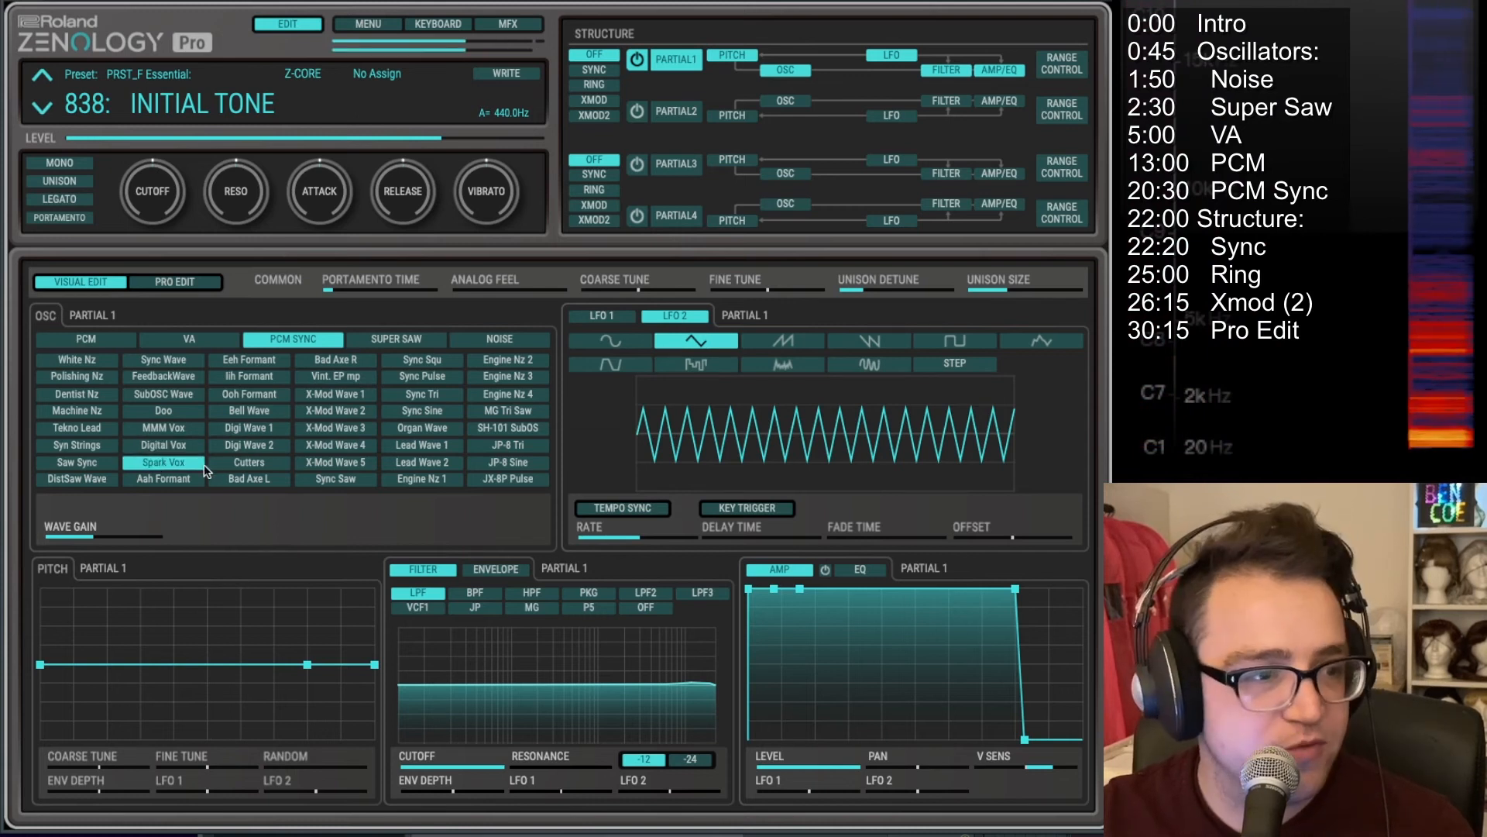
{"action": "left_click", "coordinate": [191, 481]}
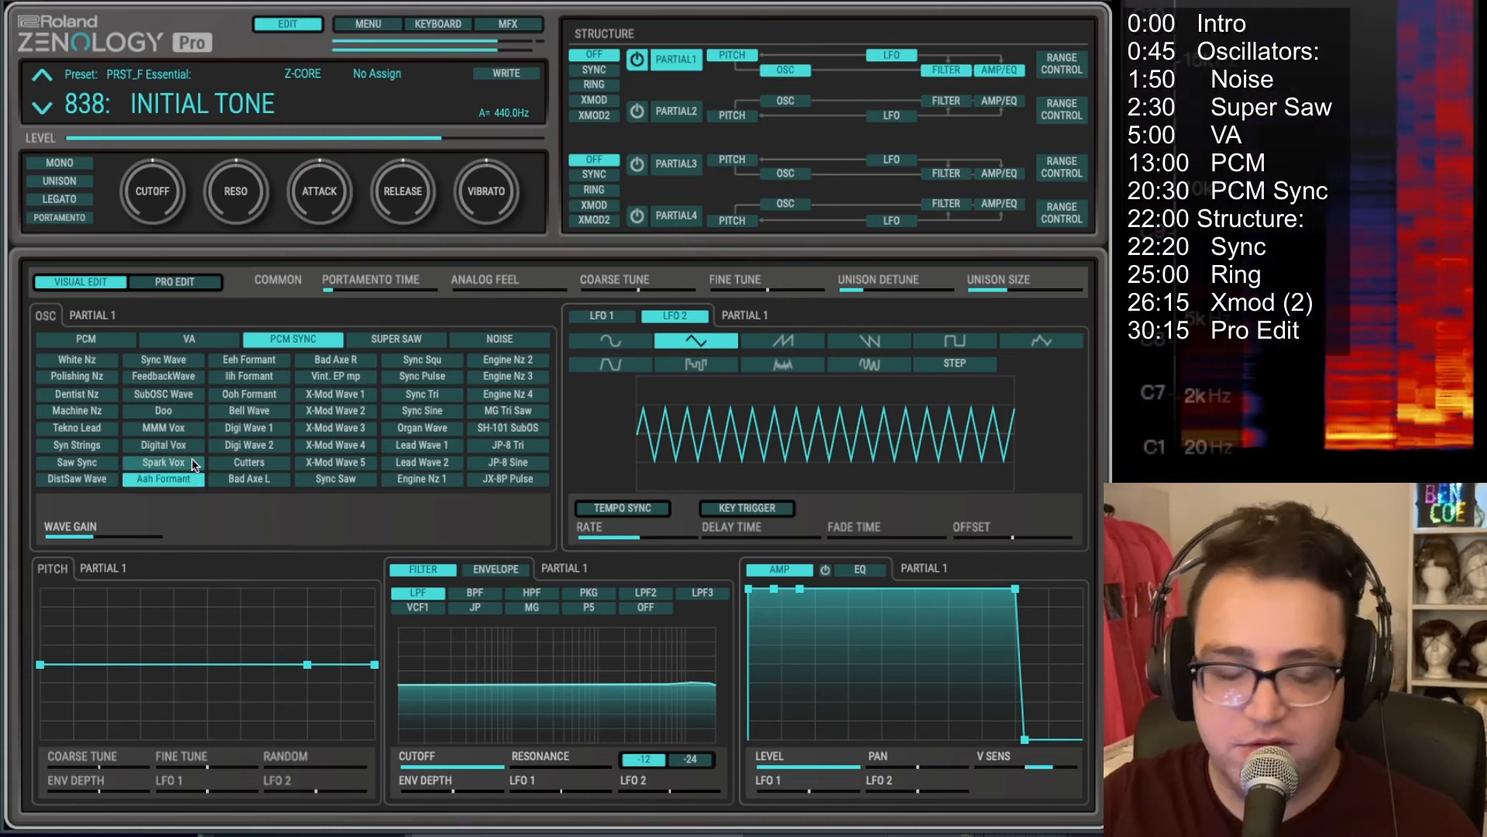
{"action": "left_click", "coordinate": [258, 360]}
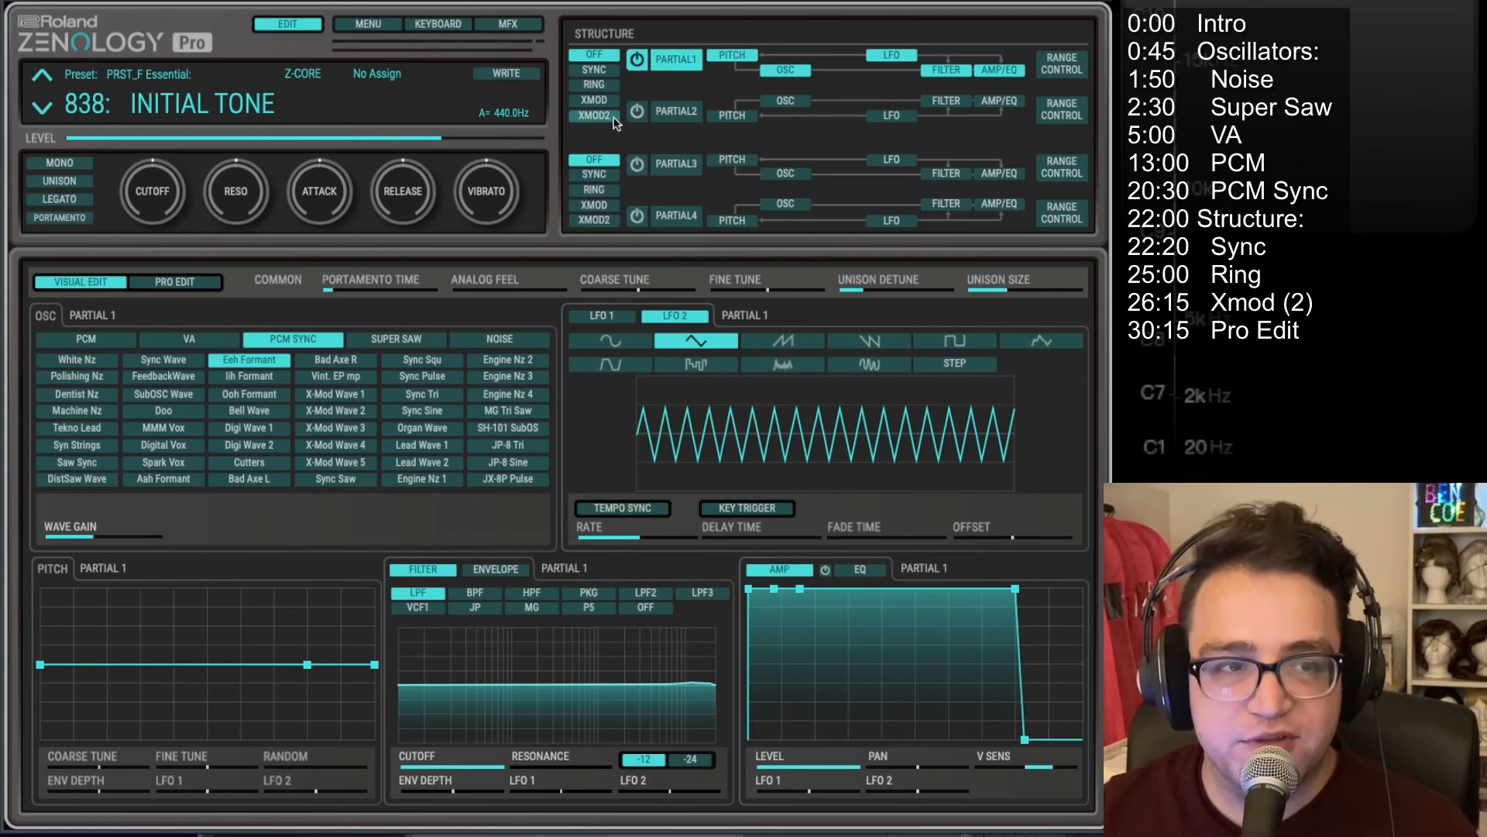
Step: Set the structure of Partials 1 and 2 to Sync and switch Partial 1's oscillator to the VA sawtooth
{"action": "left_click", "coordinate": [608, 74]}
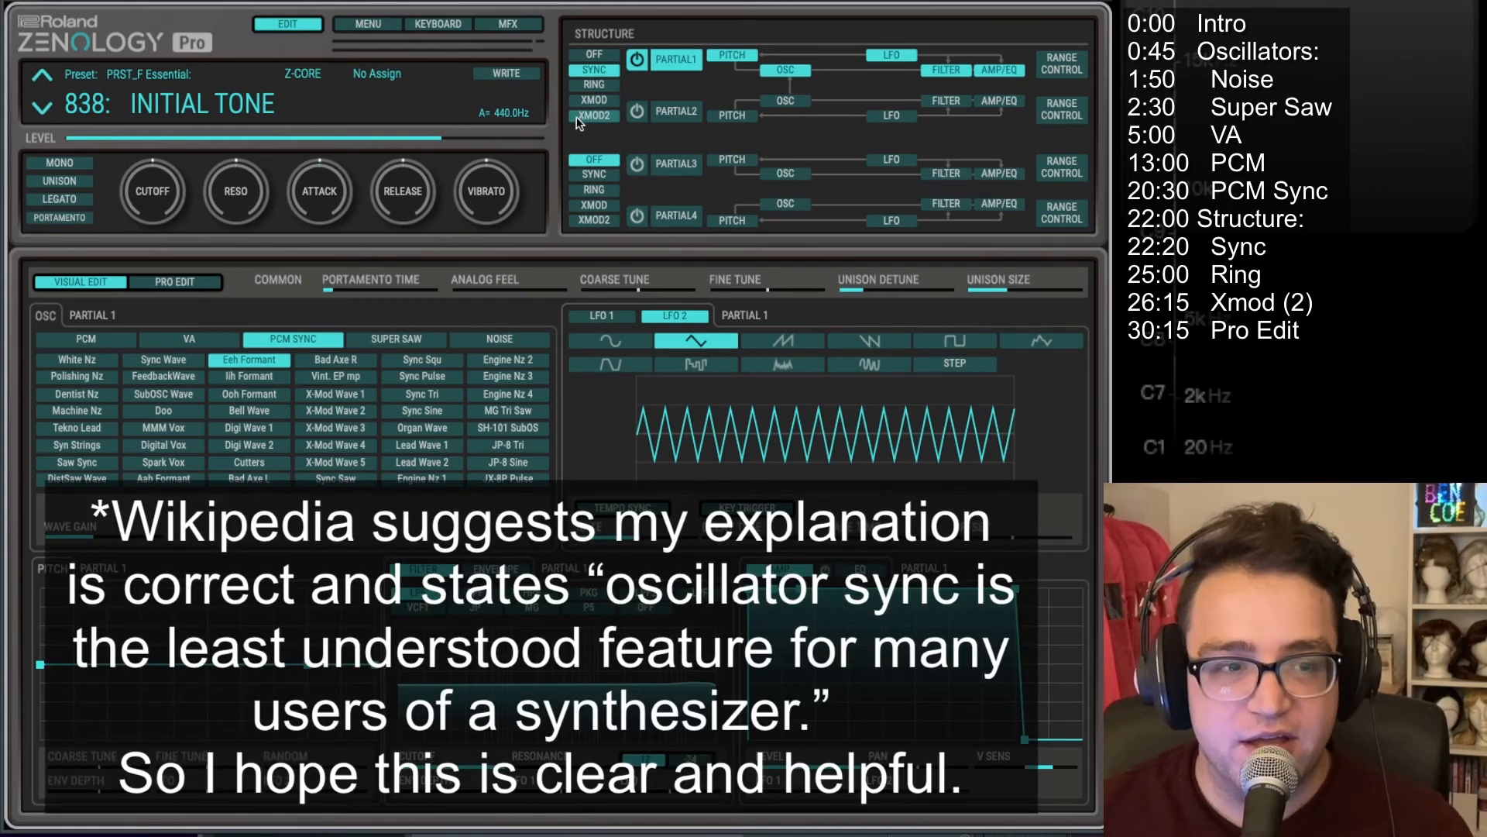
{"action": "left_click", "coordinate": [173, 336]}
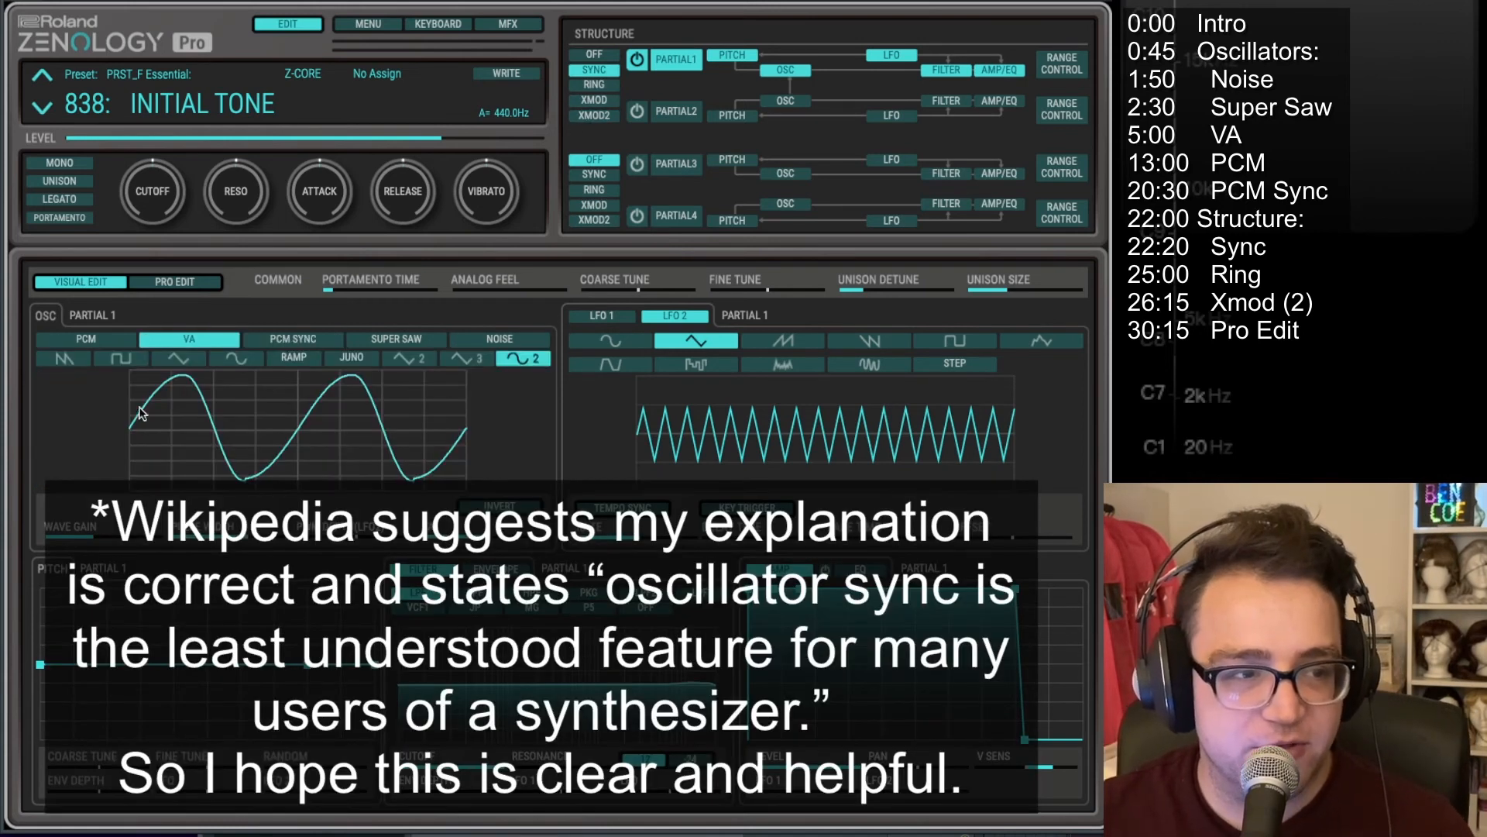
{"action": "left_click", "coordinate": [63, 357]}
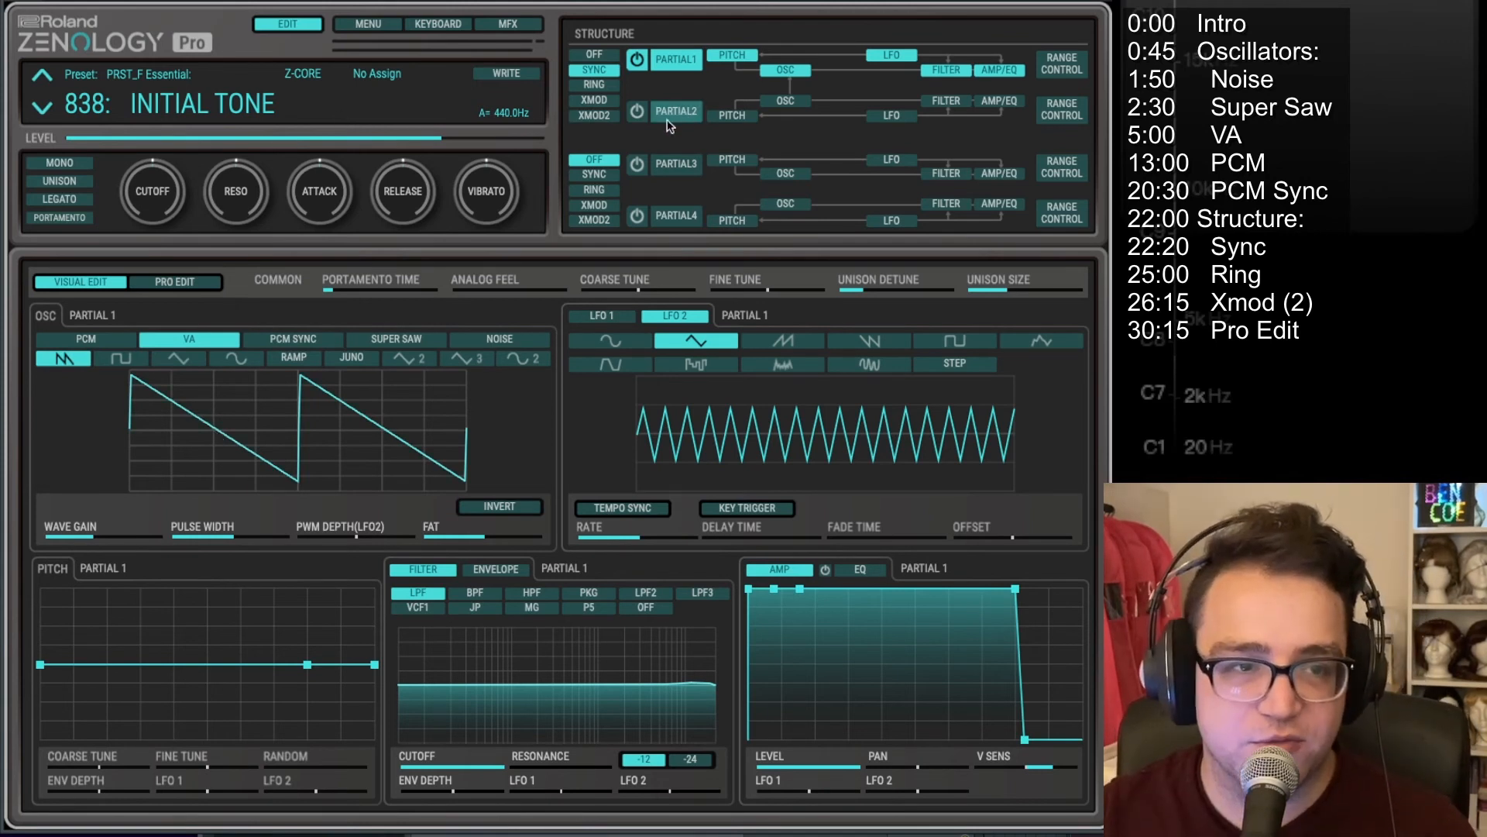
Step: Turn on Partial 2, then return to Partial 1 and compare its PCM Sync type, ending back on VA
{"action": "left_click", "coordinate": [639, 114]}
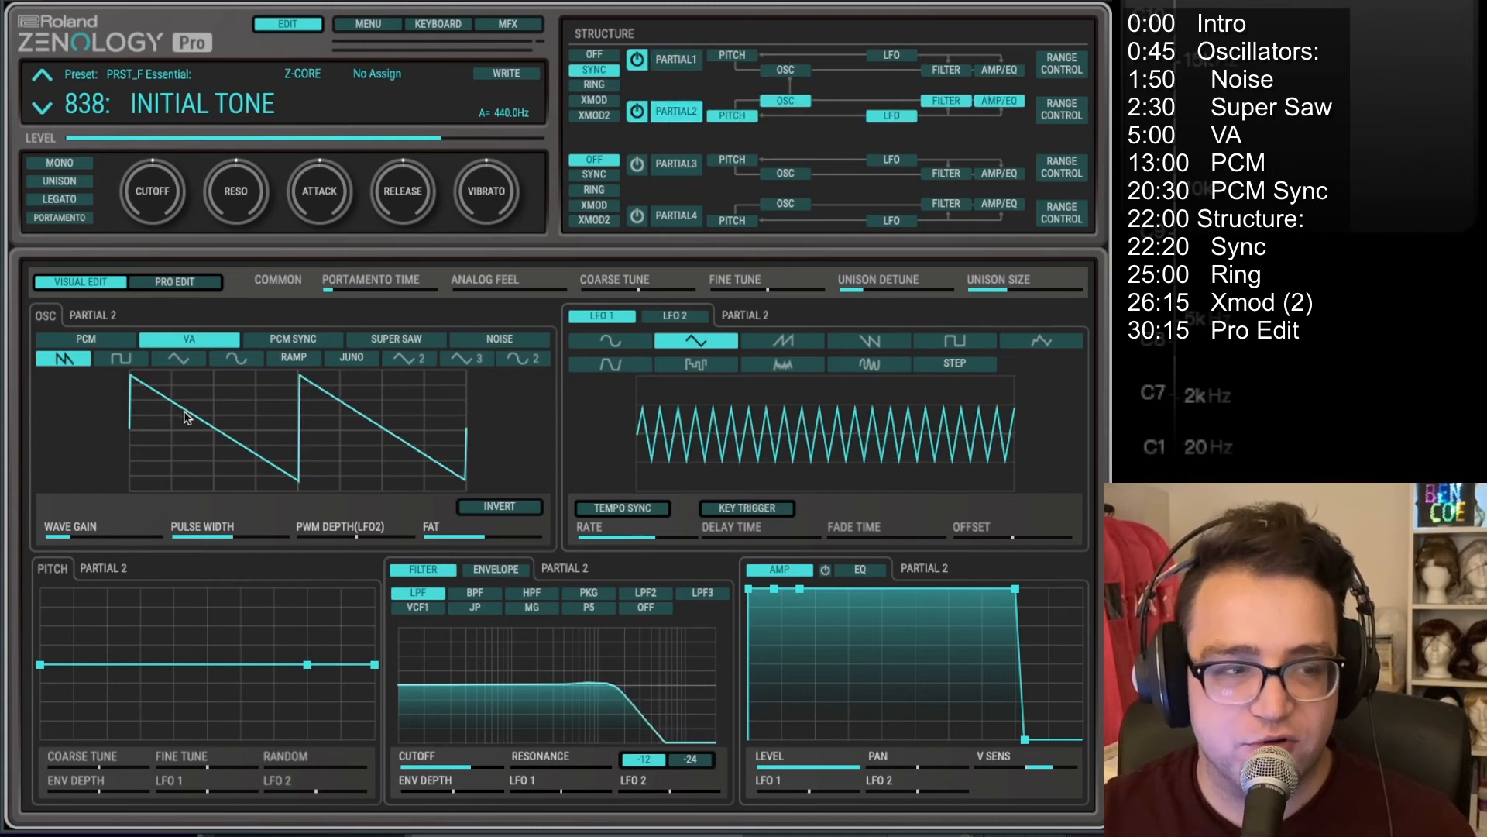
{"action": "left_click", "coordinate": [682, 74]}
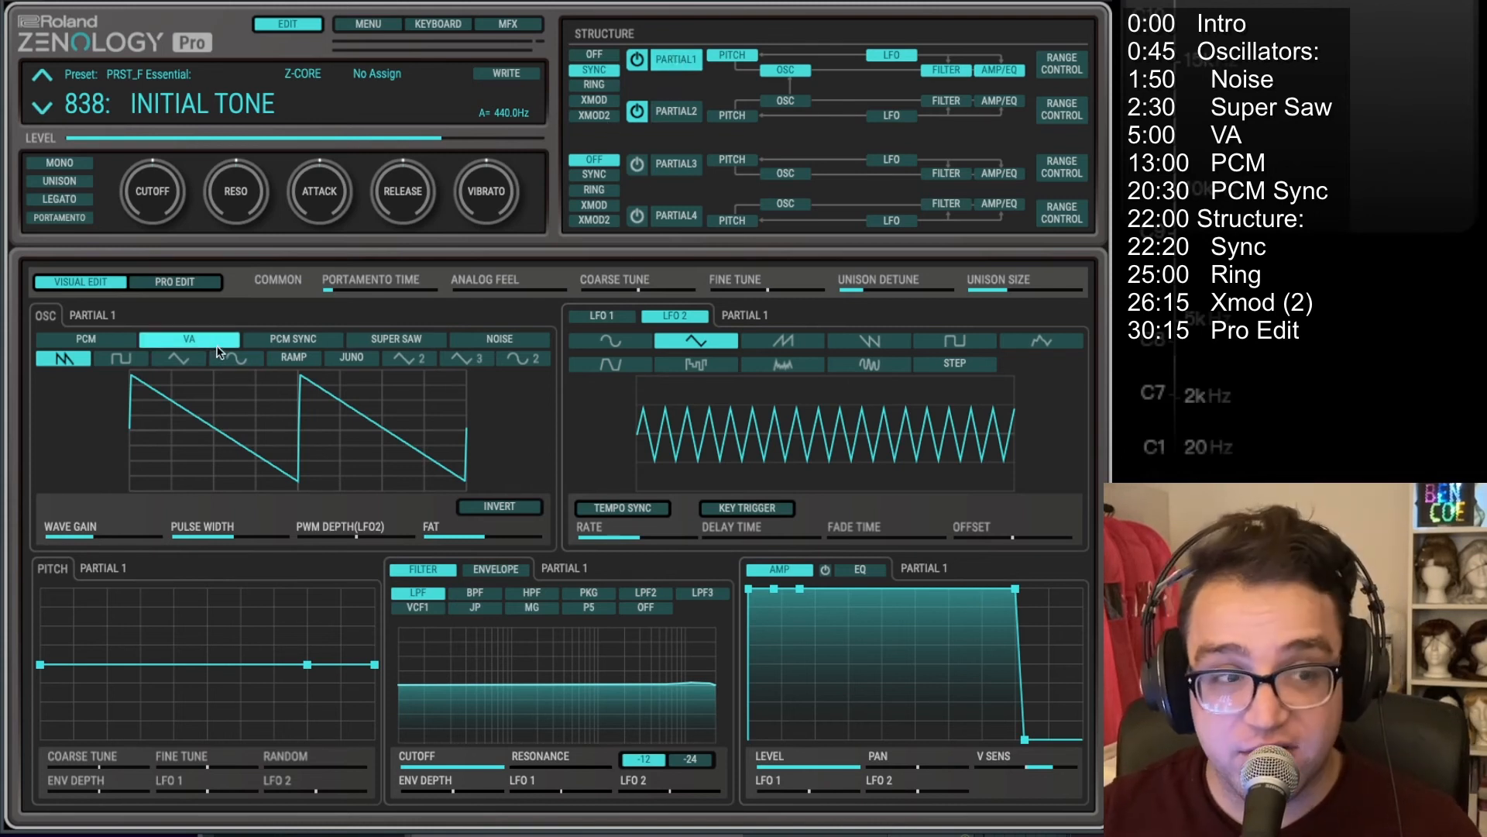
{"action": "left_click", "coordinate": [256, 339]}
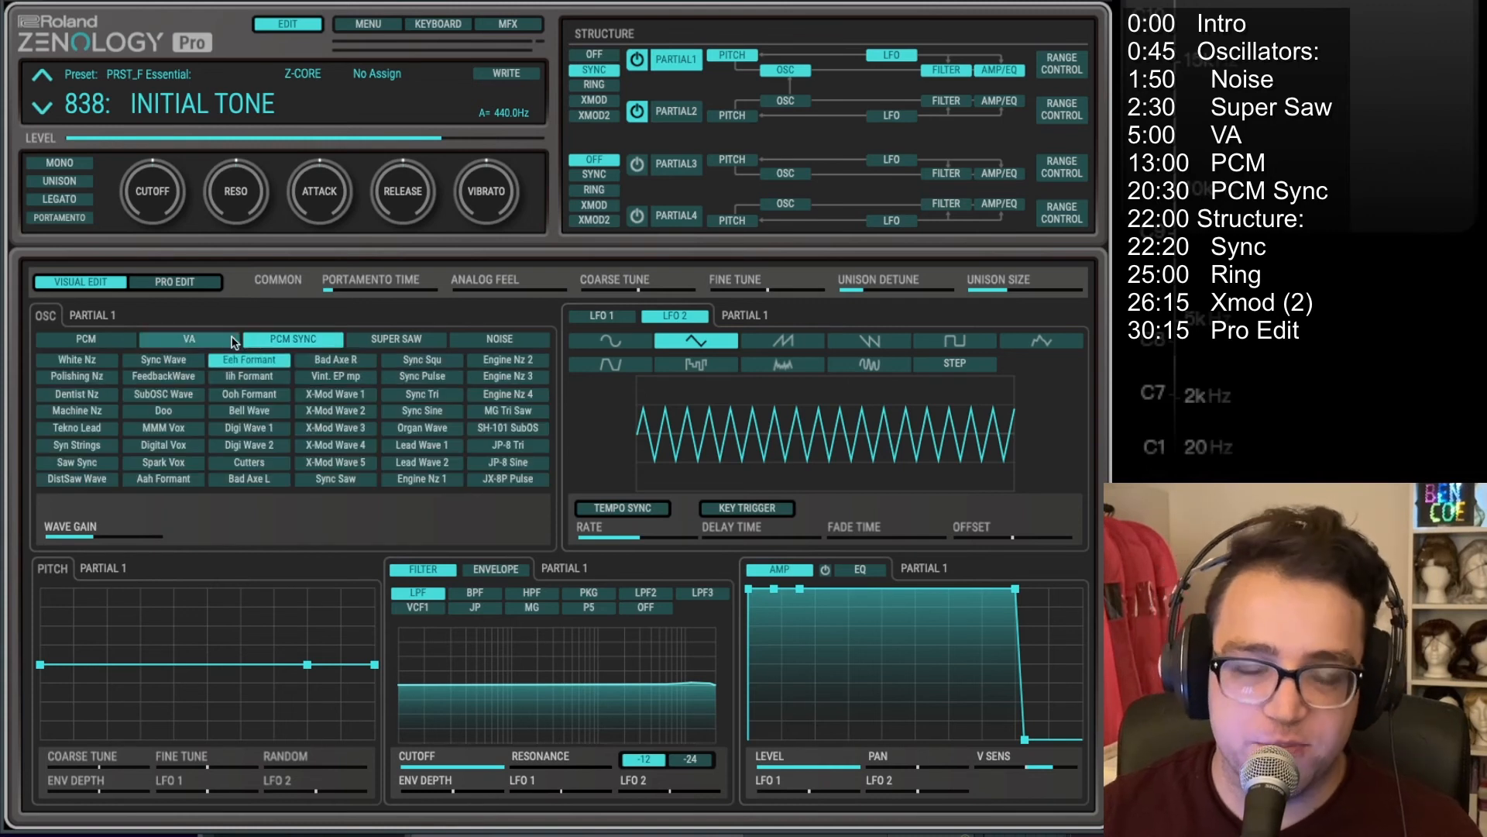
{"action": "left_click", "coordinate": [227, 339]}
Step: Set Partial 2's oscillator to the PCM Sync wave X-Mod Wave 1, then return to Partial 1 and turn Partial 2 off
{"action": "left_click", "coordinate": [665, 111]}
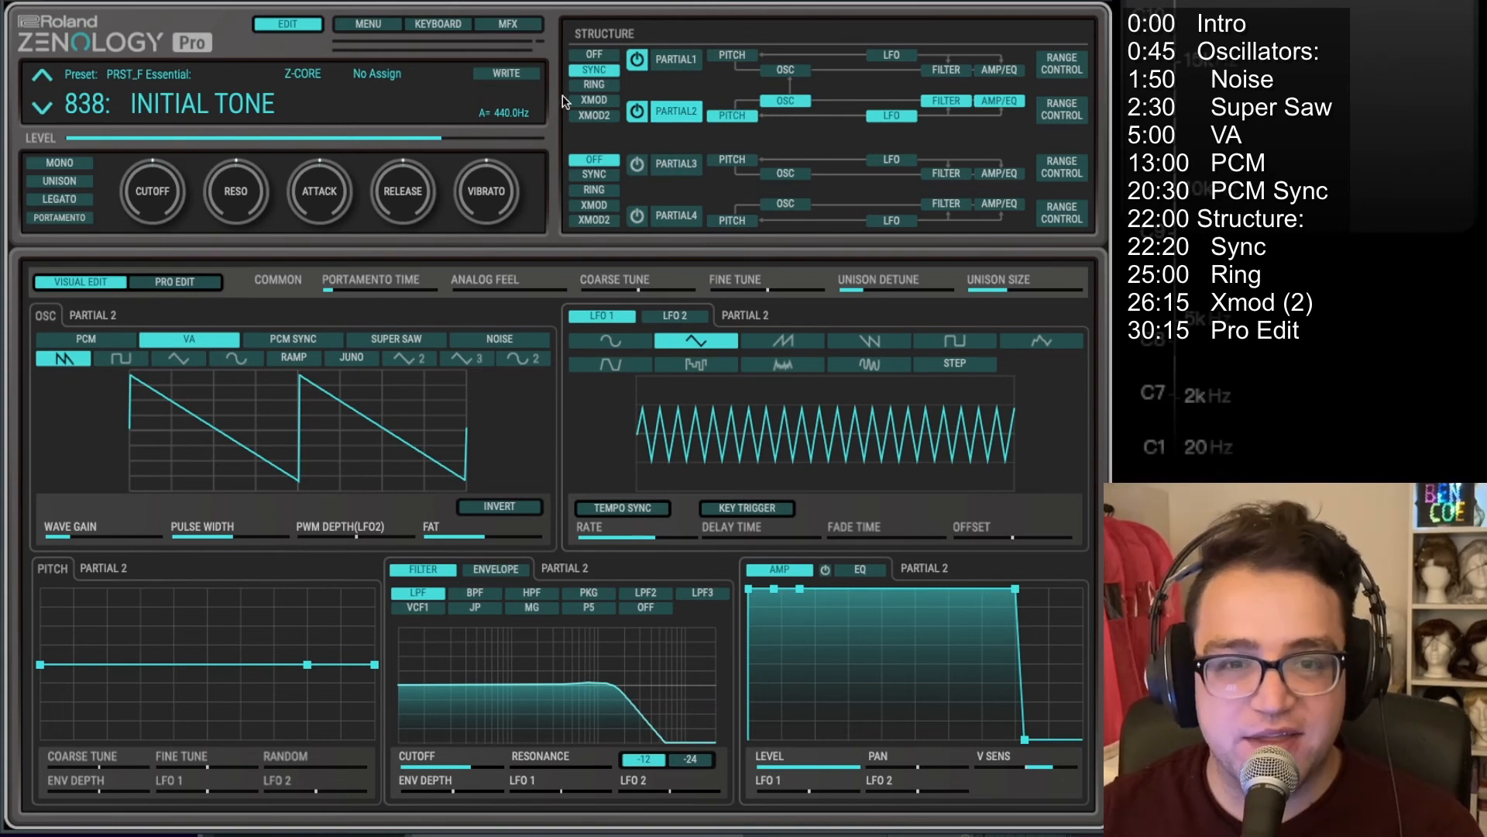
{"action": "left_click", "coordinate": [325, 338]}
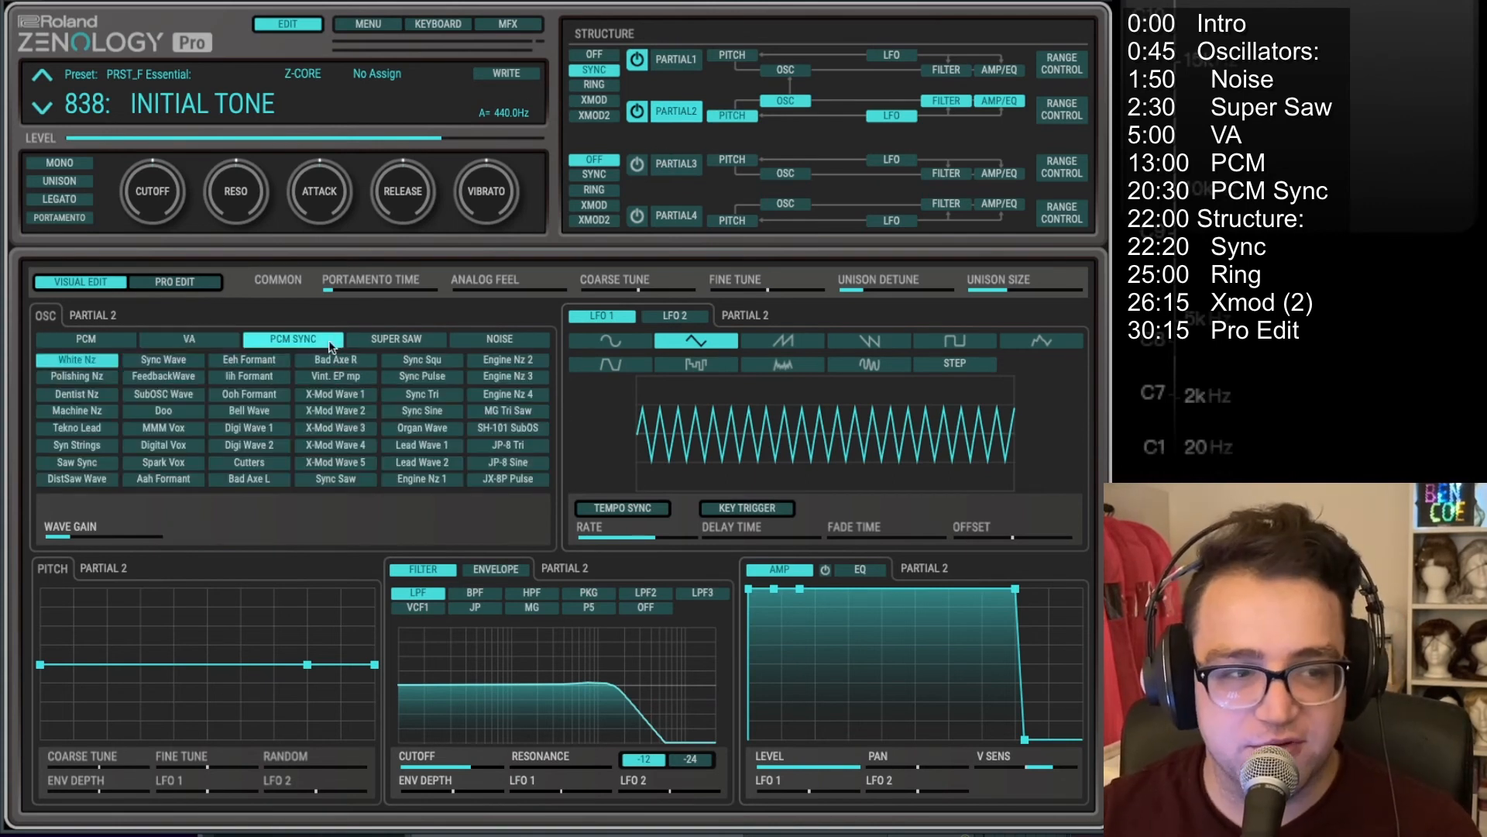
{"action": "left_click", "coordinate": [319, 396]}
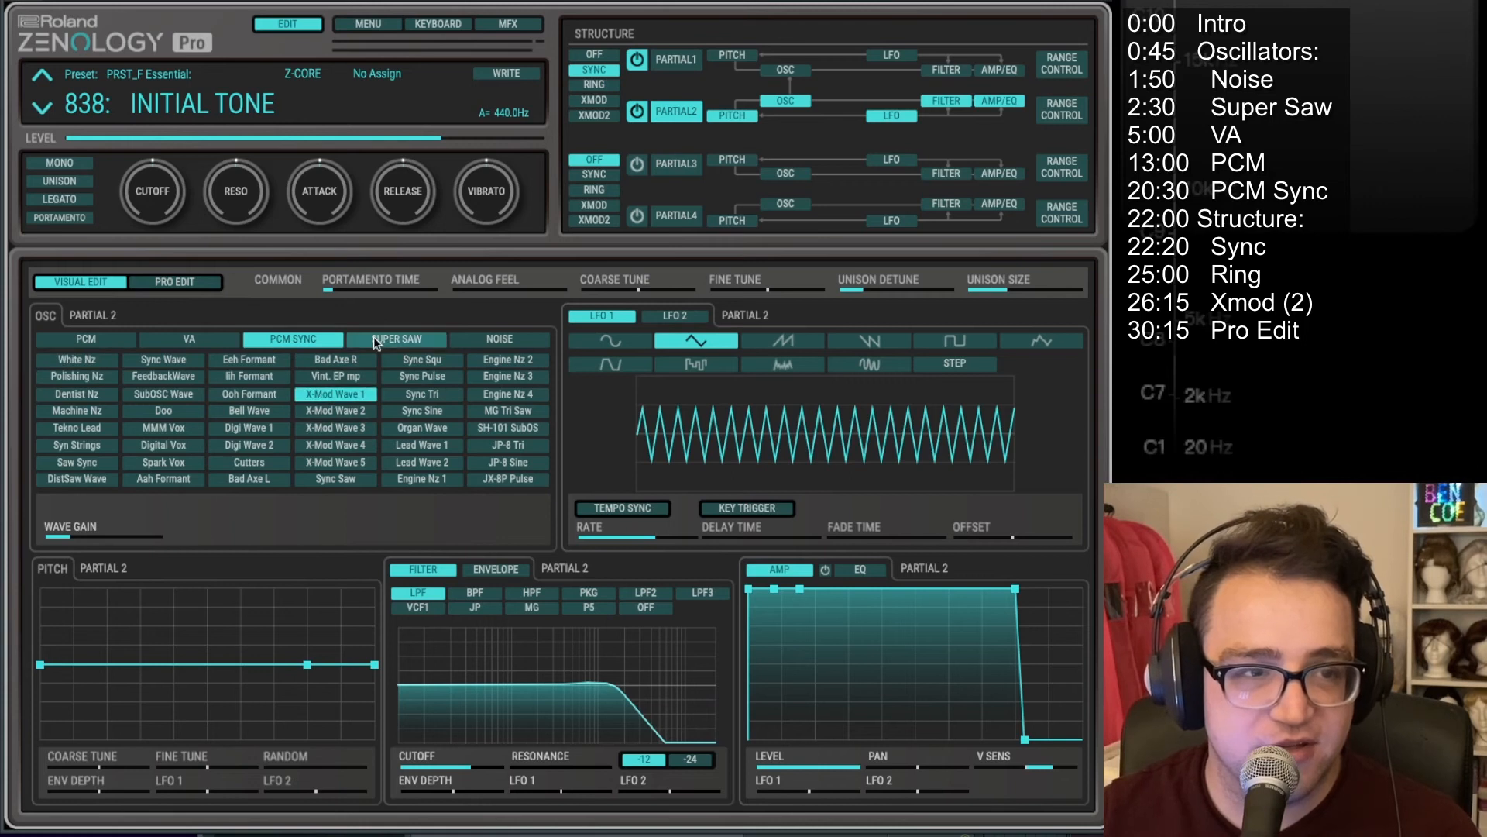
{"action": "left_click", "coordinate": [701, 65]}
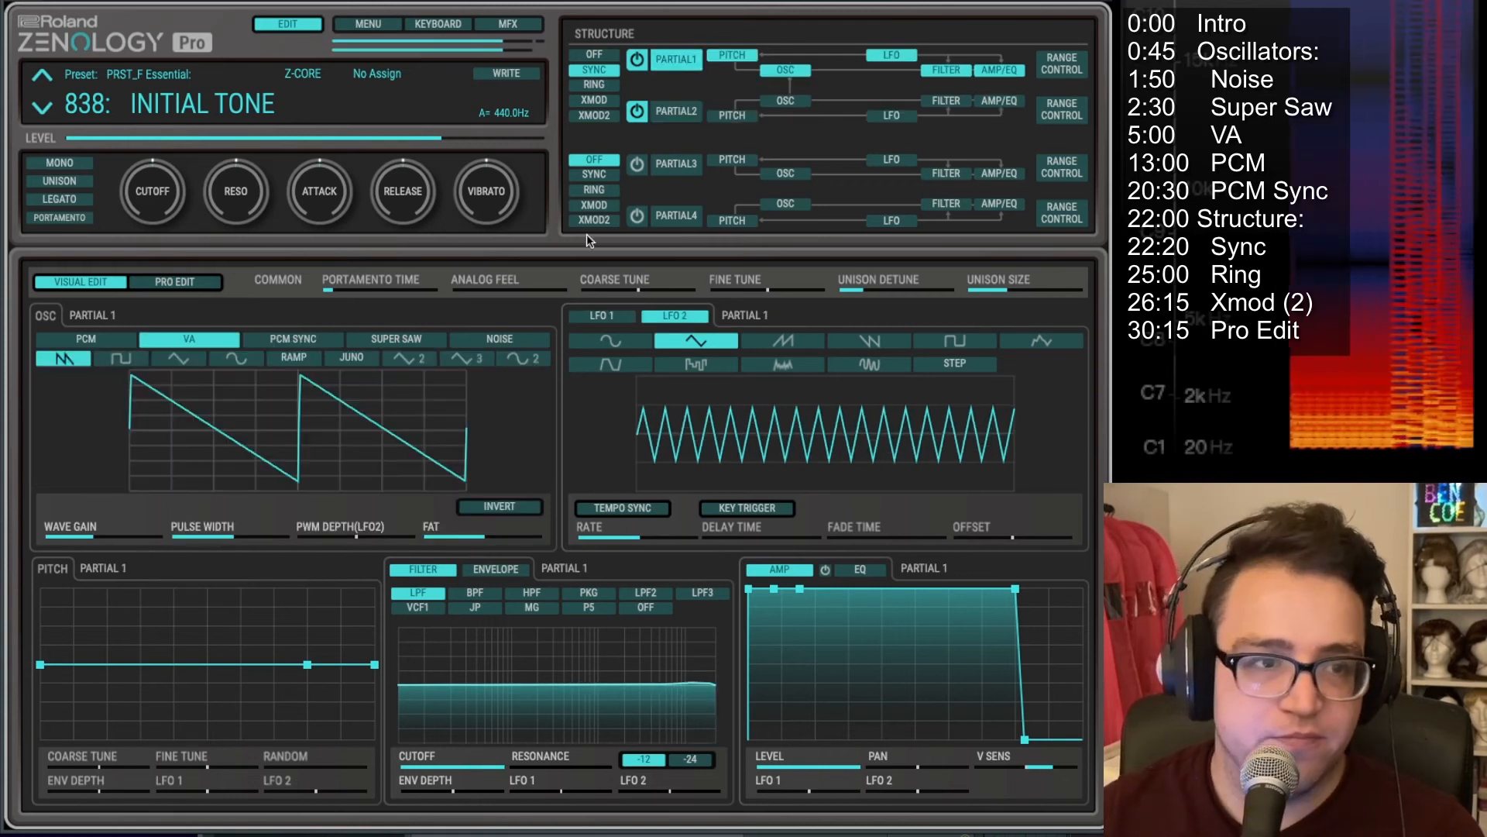
{"action": "left_click", "coordinate": [637, 111]}
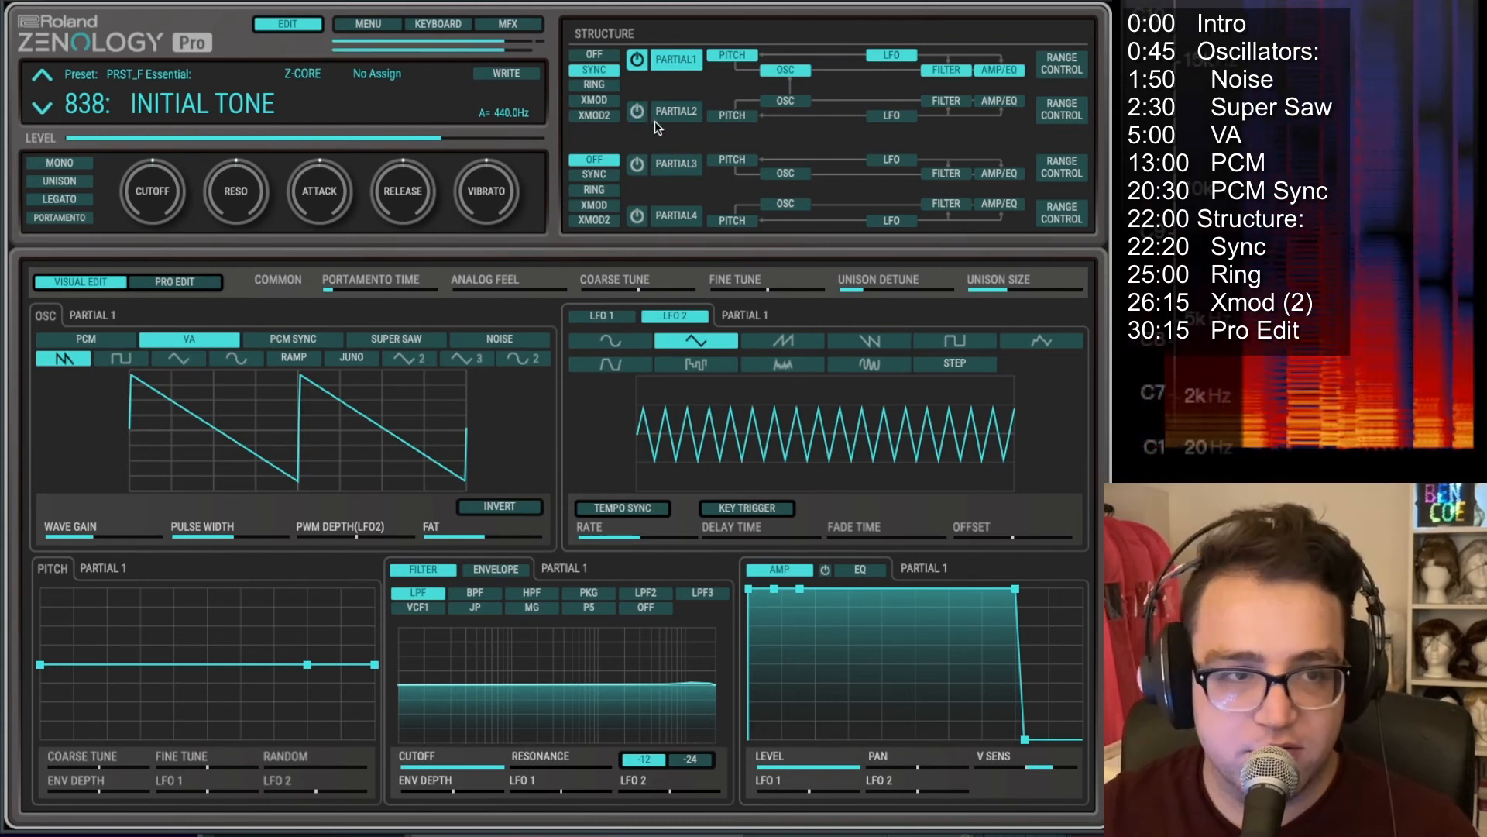
Step: Select Sync Pulse as Partial 2's wave and compare the structure of Partials 1 and 2 set to Off and Sync, ending on Sync
{"action": "left_click", "coordinate": [665, 113]}
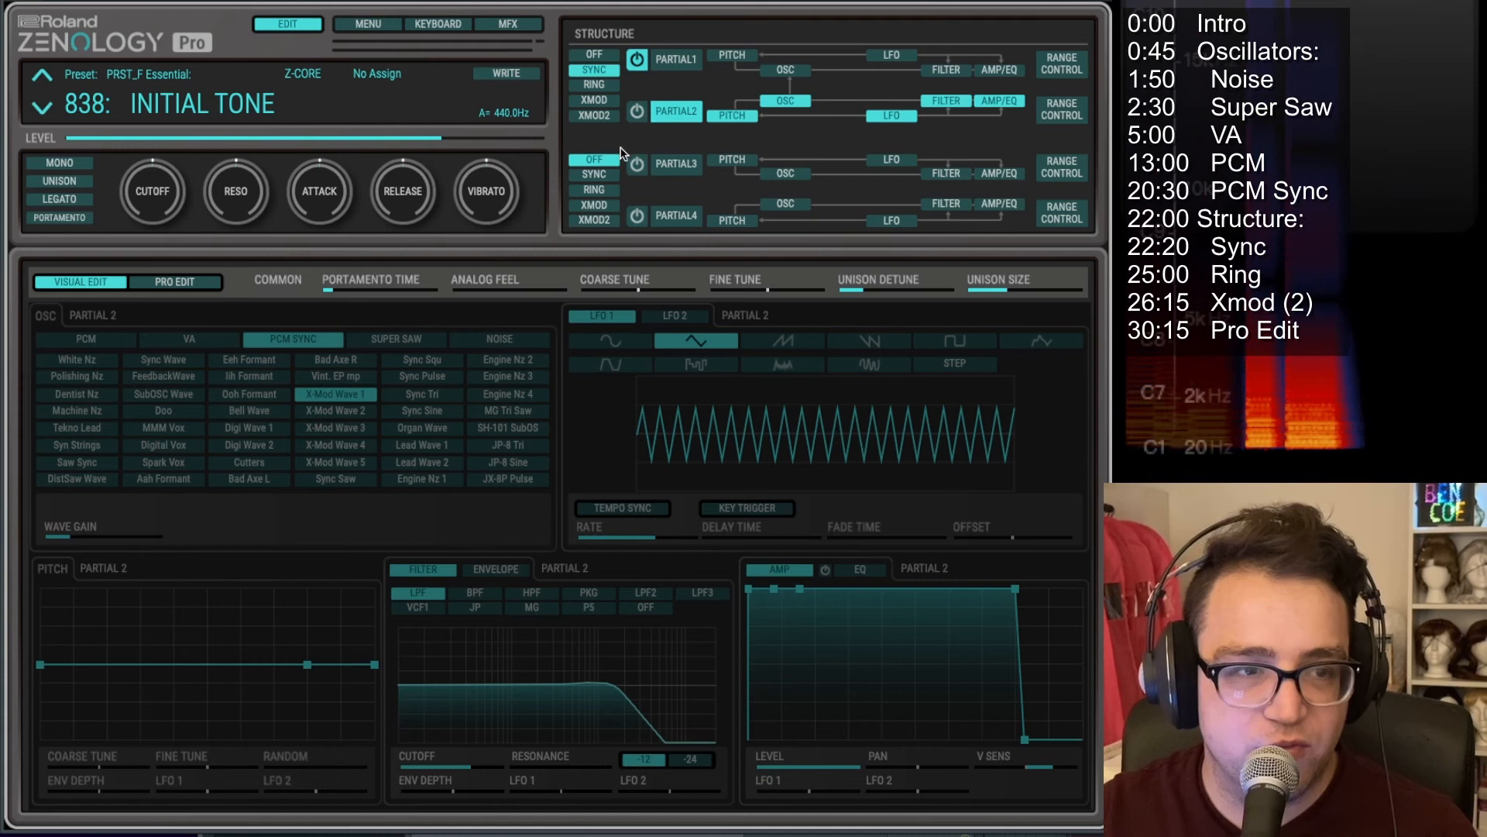
{"action": "left_click", "coordinate": [448, 374]}
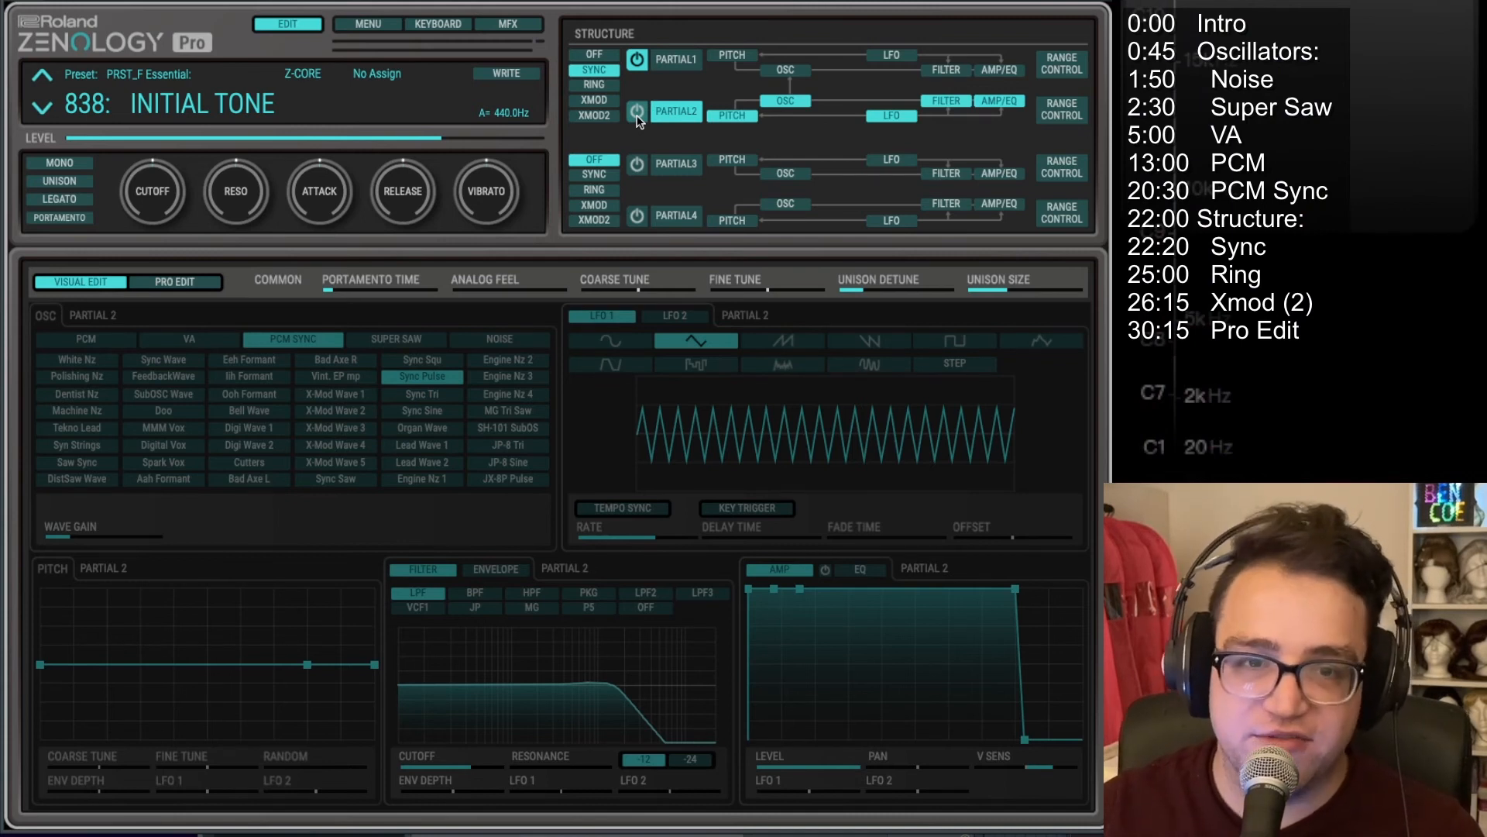
{"action": "left_click", "coordinate": [595, 55]}
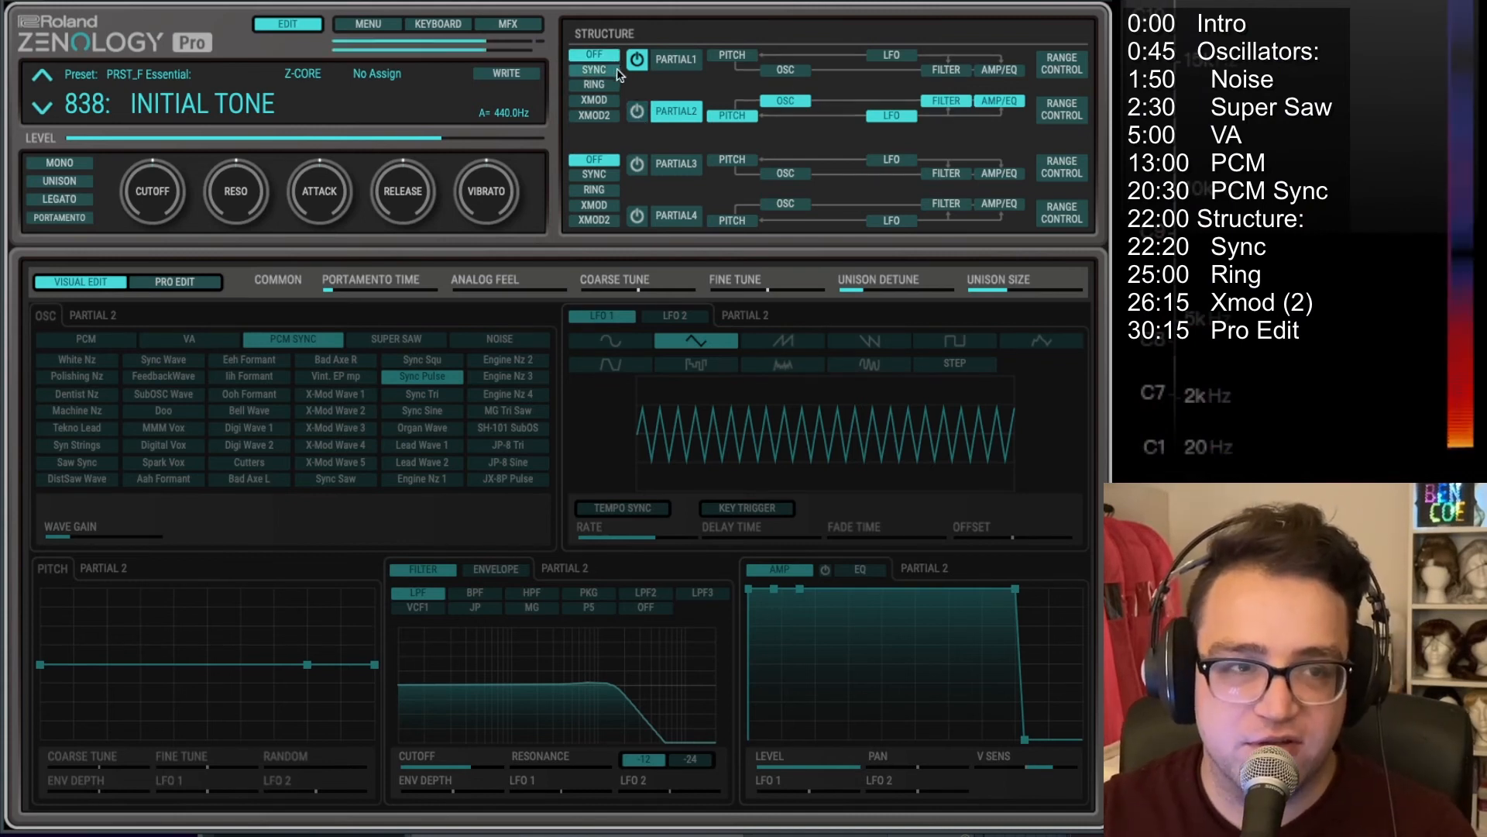
{"action": "left_click", "coordinate": [595, 70]}
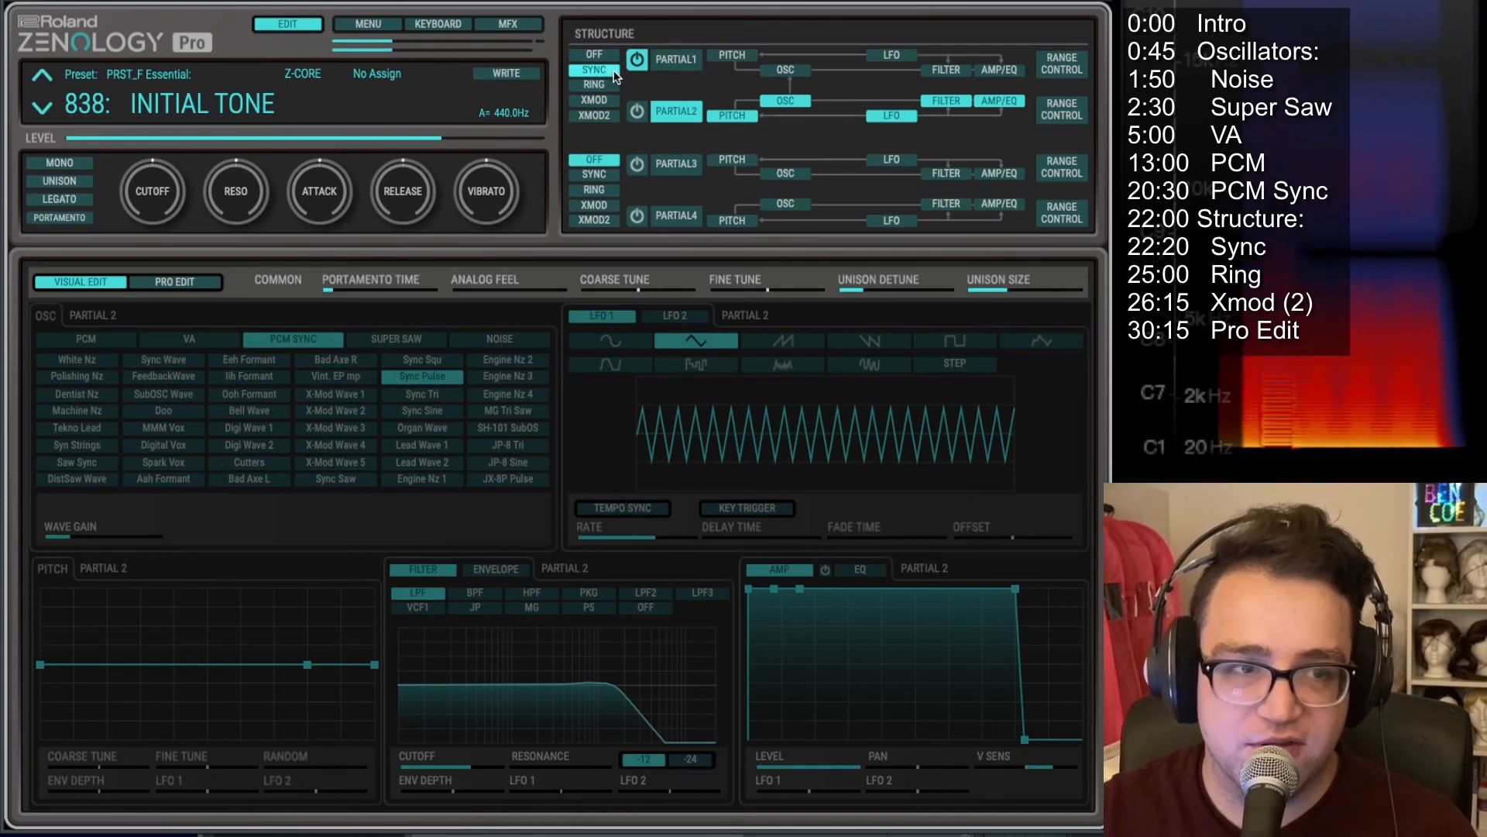
Step: Audition Engine Nz 2 and Engine Nz 3 as Partial 2's sync wave, ending on Engine Nz 4
{"action": "left_click", "coordinate": [513, 360]}
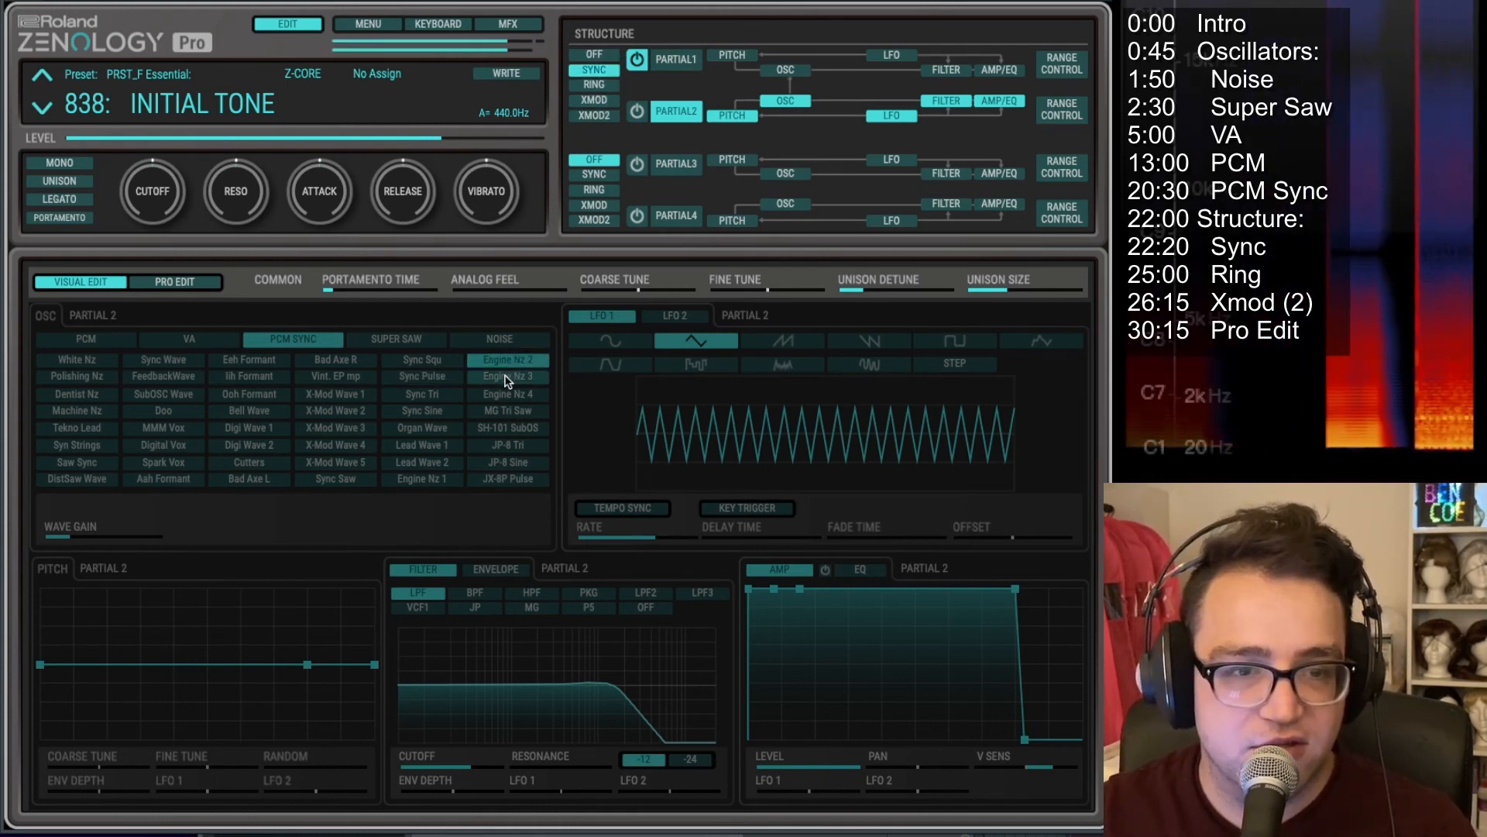
{"action": "left_click", "coordinate": [504, 379]}
{"action": "left_click", "coordinate": [502, 392]}
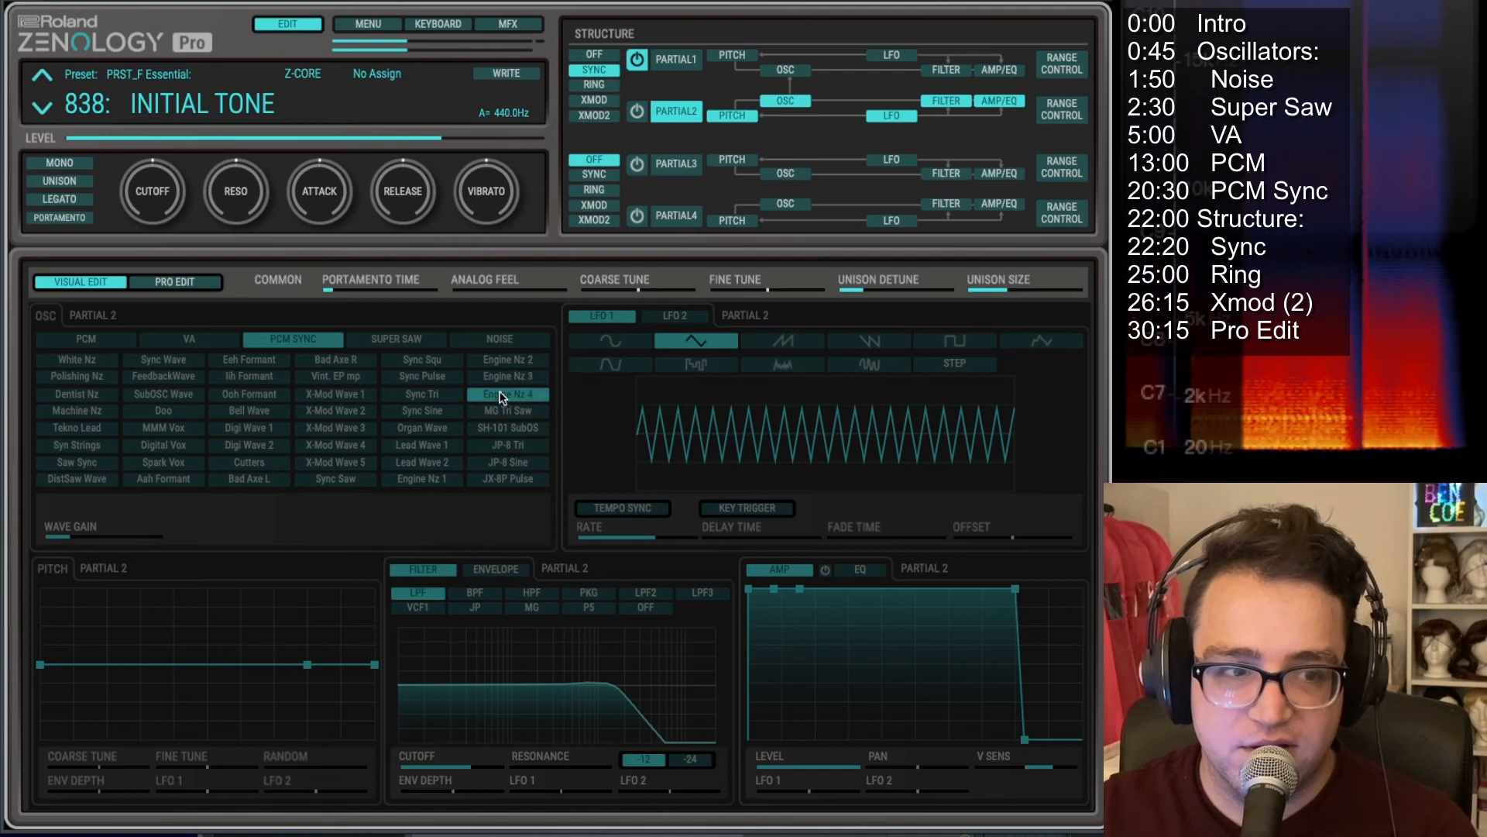
Step: Set Partial 2's sync wave to Dentist Nz and Partial 1 to the PCM Sync wave White Nz, ending with their structure on Sync
{"action": "left_click", "coordinate": [108, 400]}
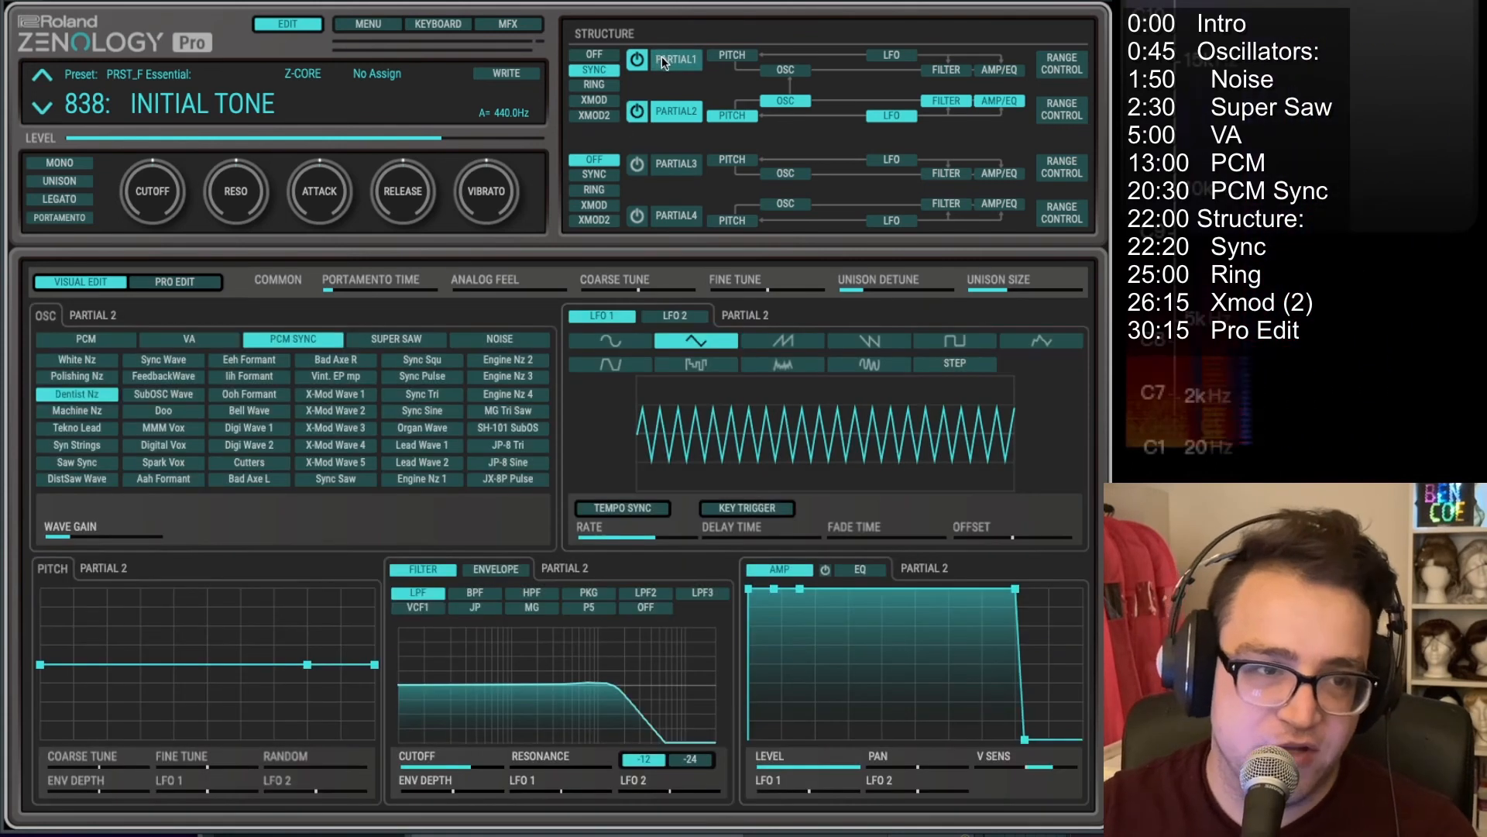
{"action": "left_click", "coordinate": [662, 58]}
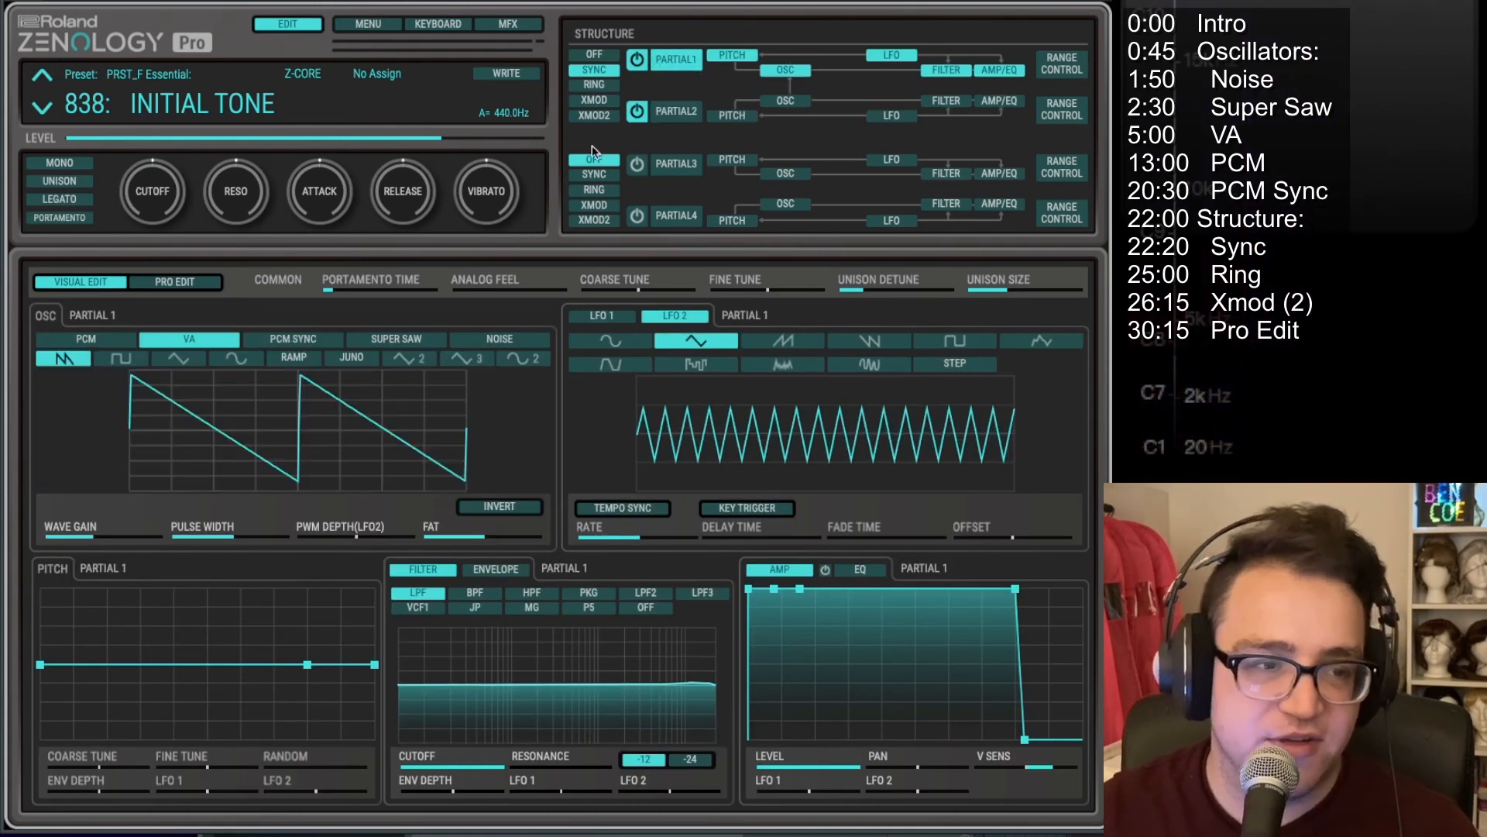
{"action": "left_click", "coordinate": [293, 339]}
{"action": "left_click", "coordinate": [76, 360]}
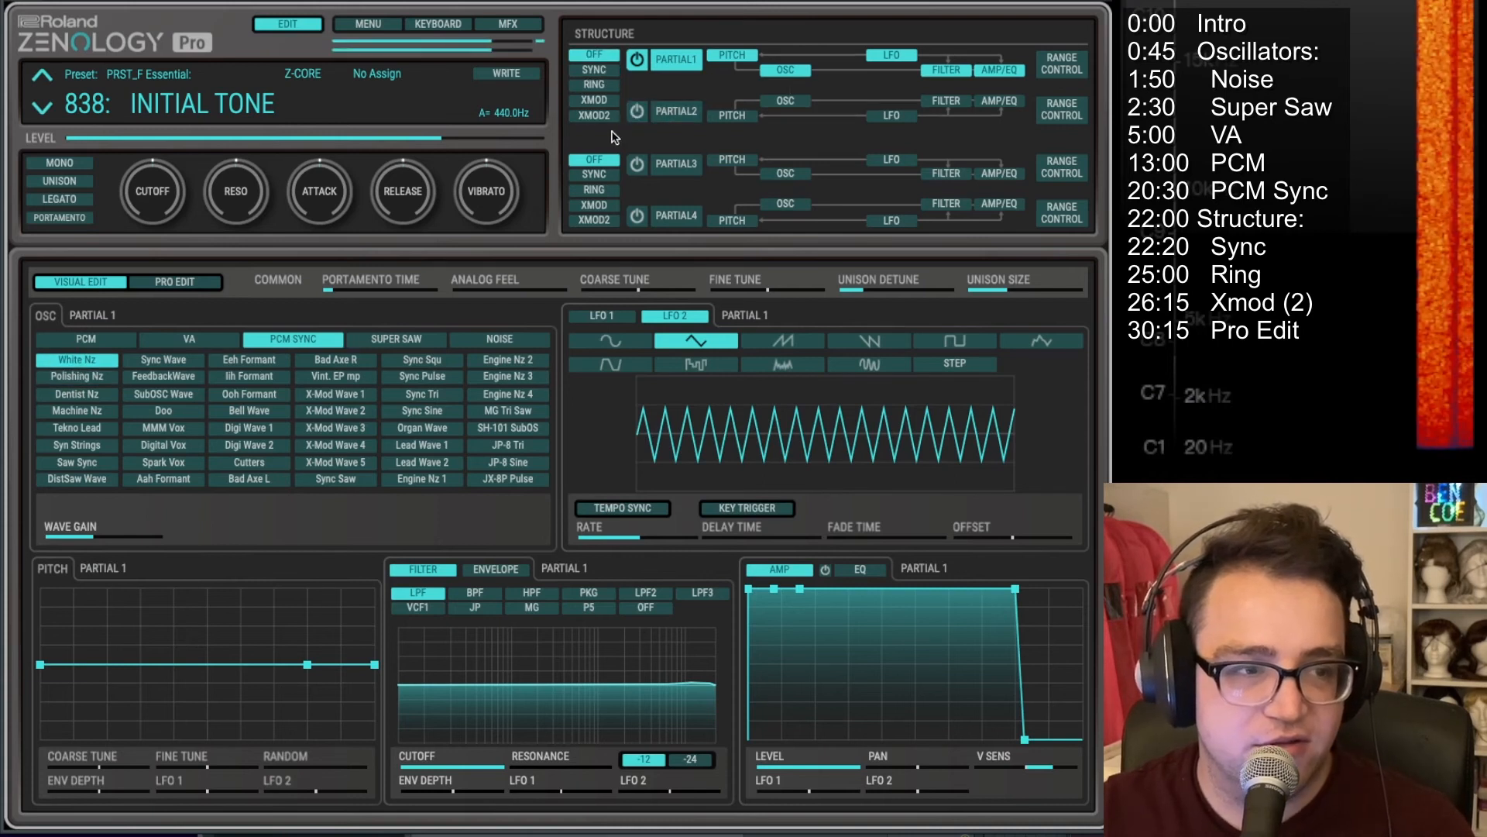
{"action": "left_click", "coordinate": [595, 70]}
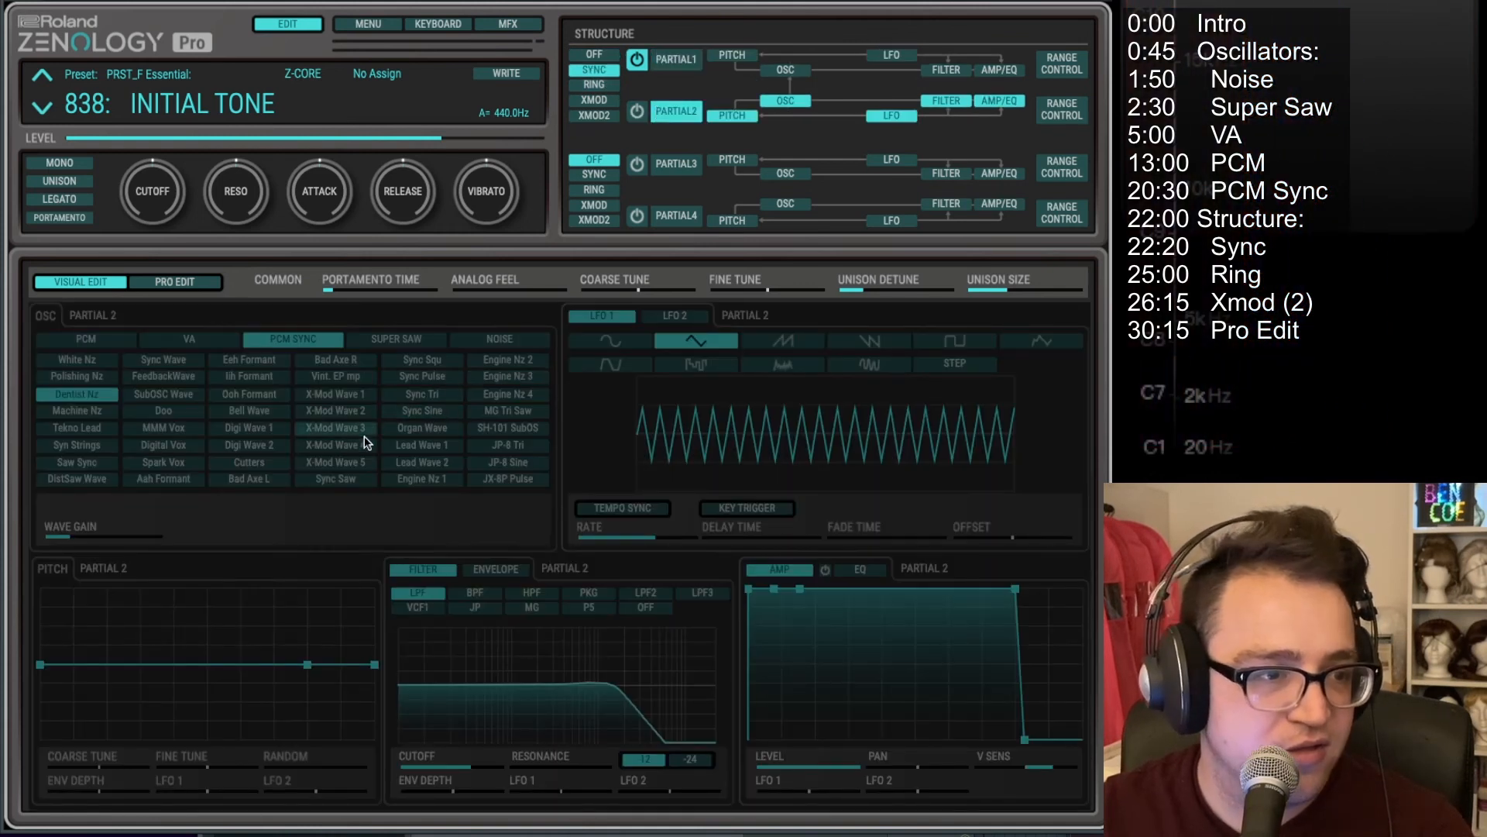
Step: Audition Aah Formant and Digi Wave 2 as Partial 2's sync wave against Partial 1, ending on Ooh Formant
{"action": "left_click", "coordinate": [184, 474]}
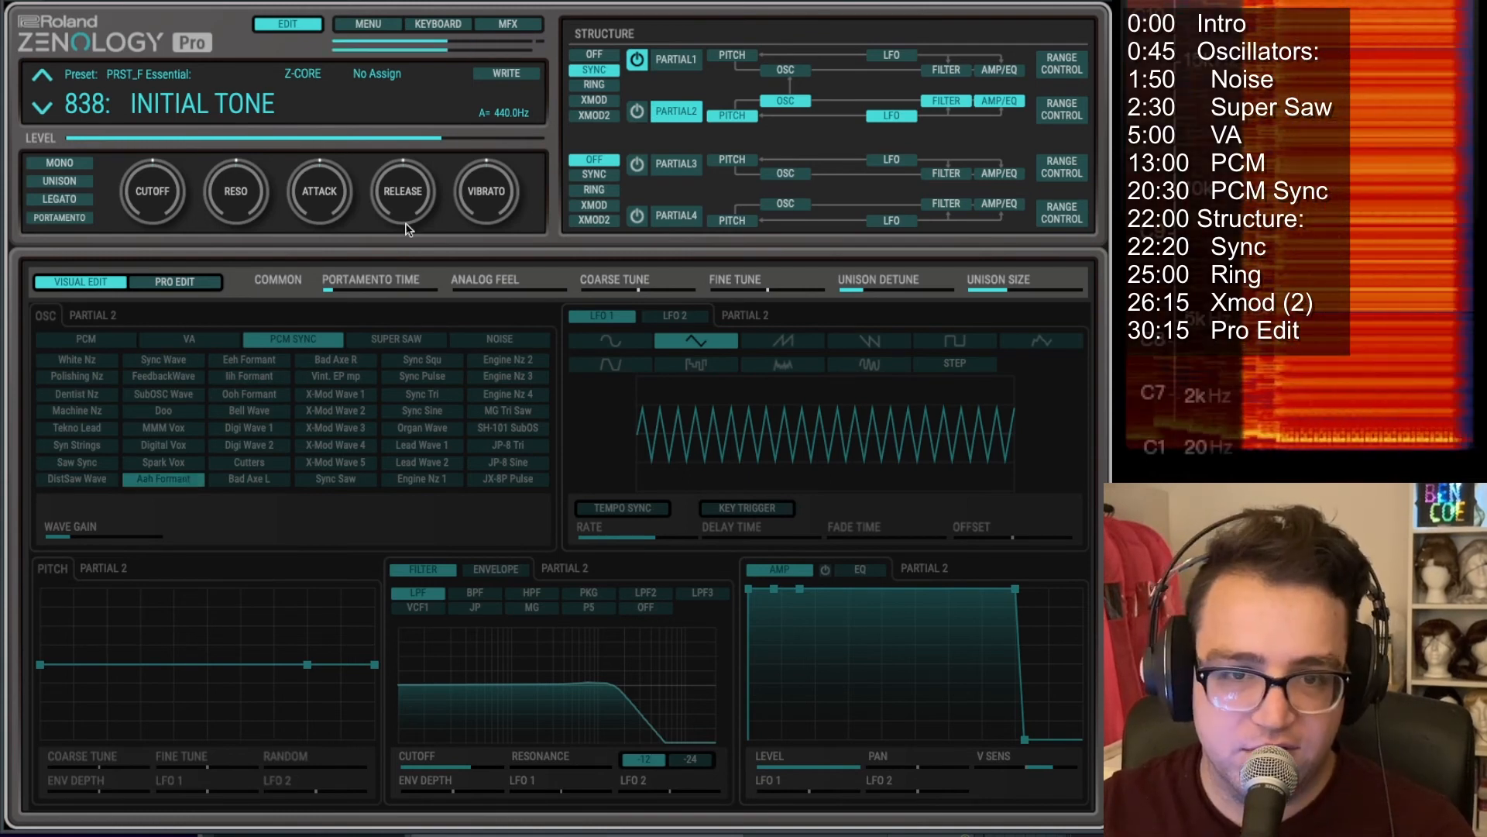
{"action": "left_click", "coordinate": [249, 445]}
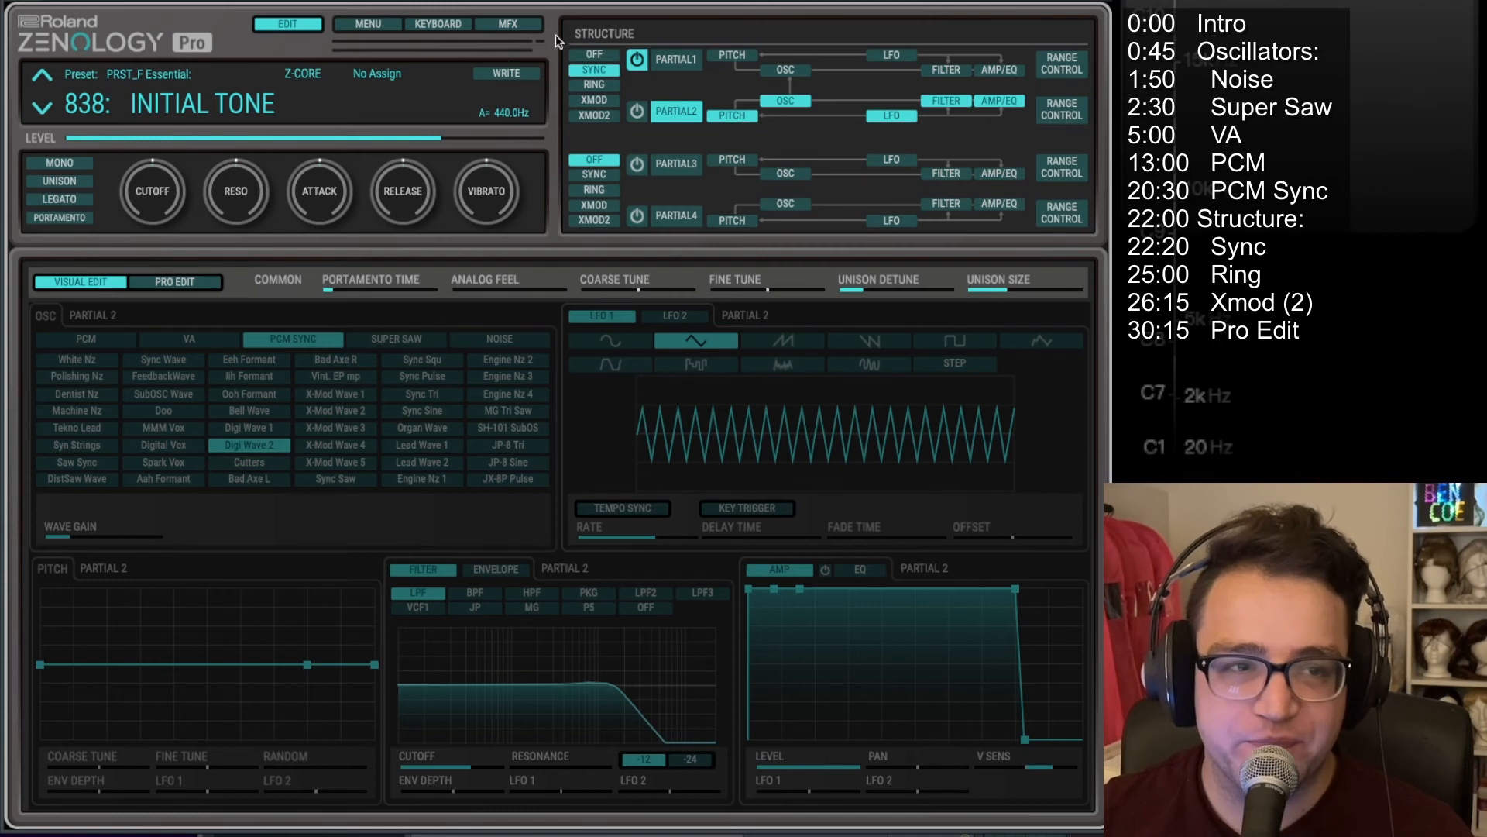
{"action": "left_click", "coordinate": [676, 56]}
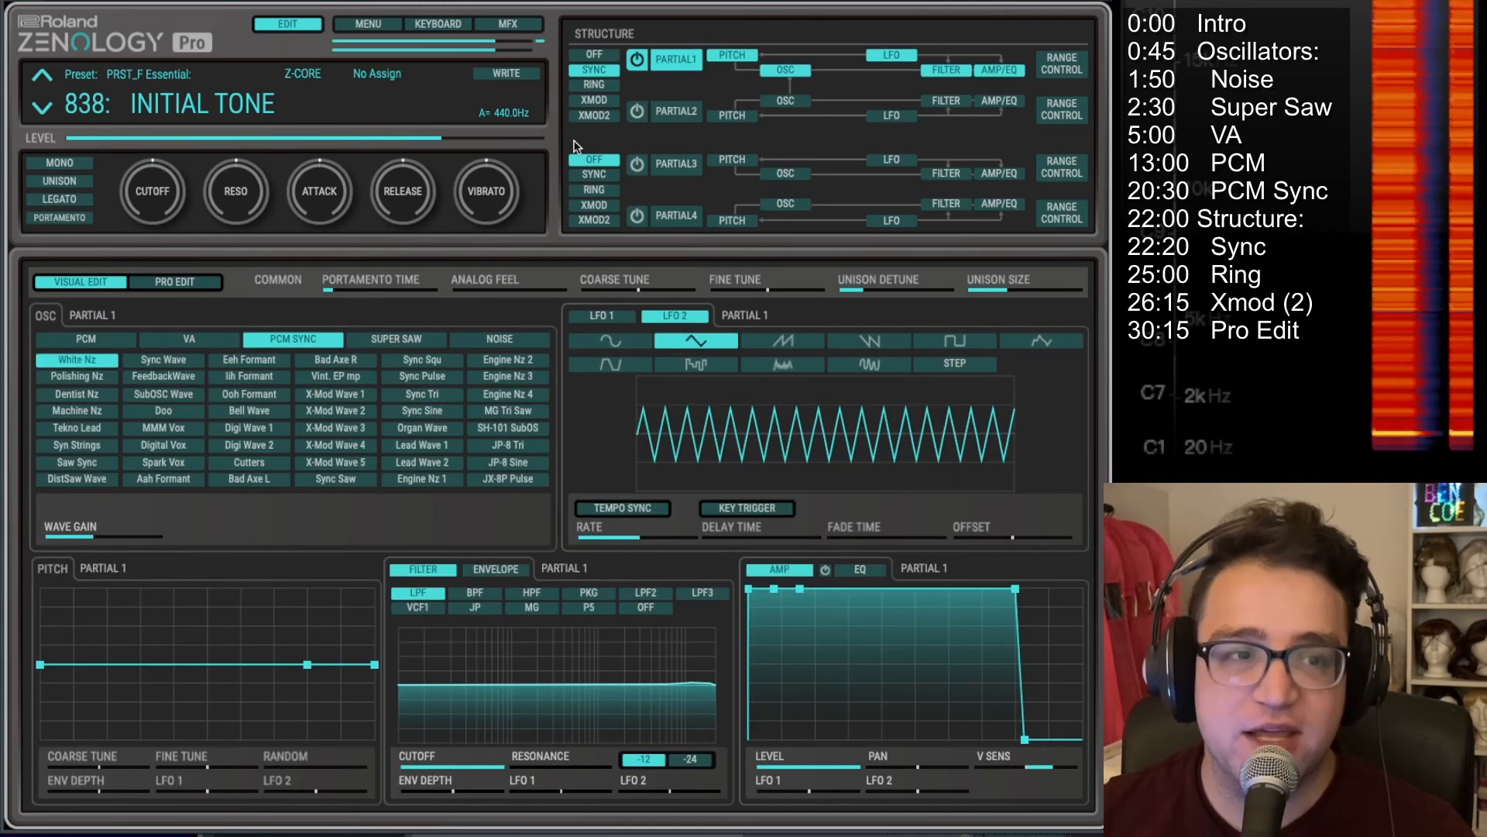
{"action": "left_click", "coordinate": [674, 110]}
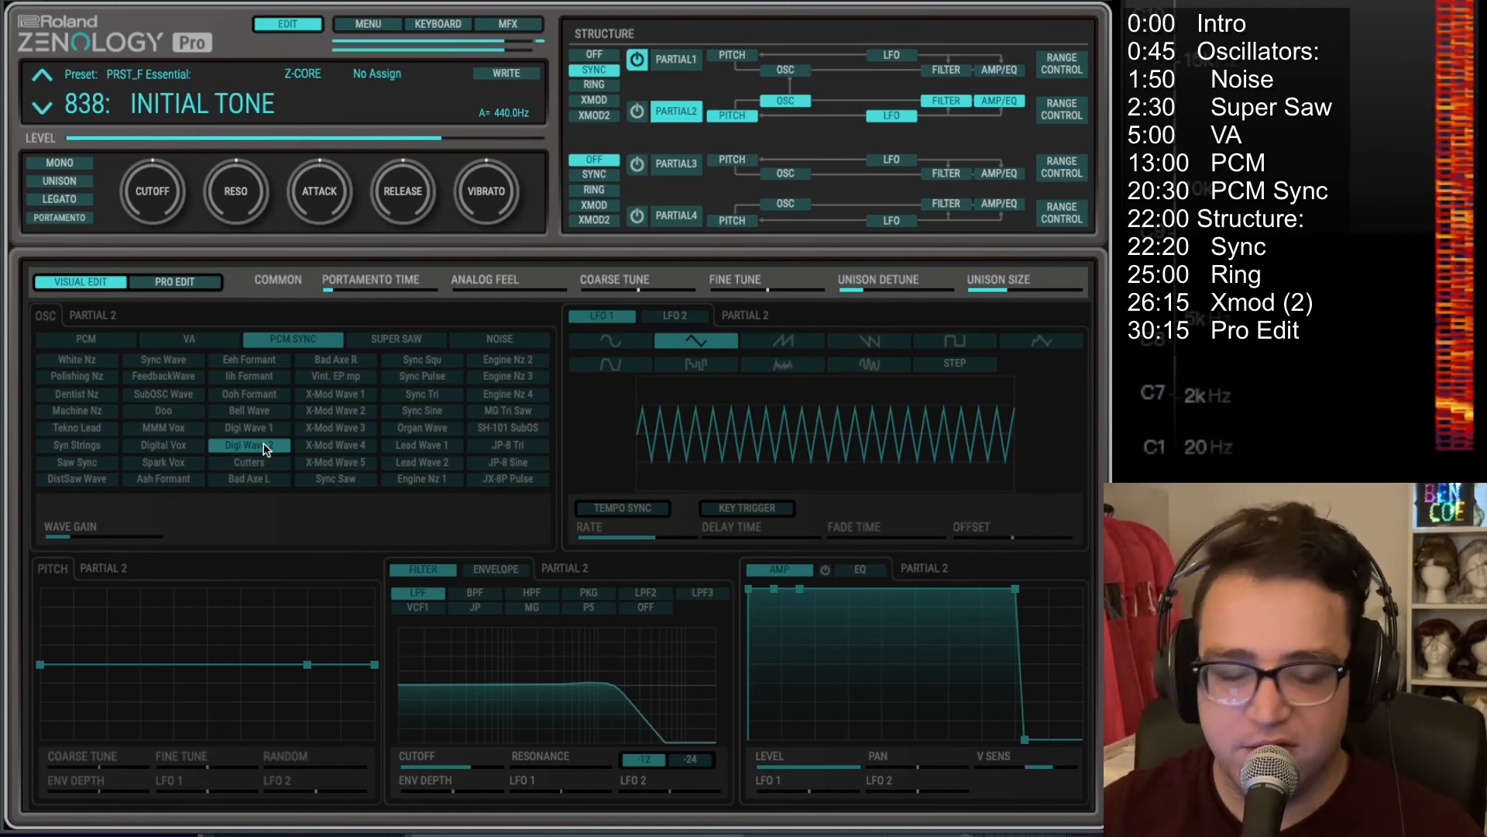
{"action": "left_click", "coordinate": [269, 396]}
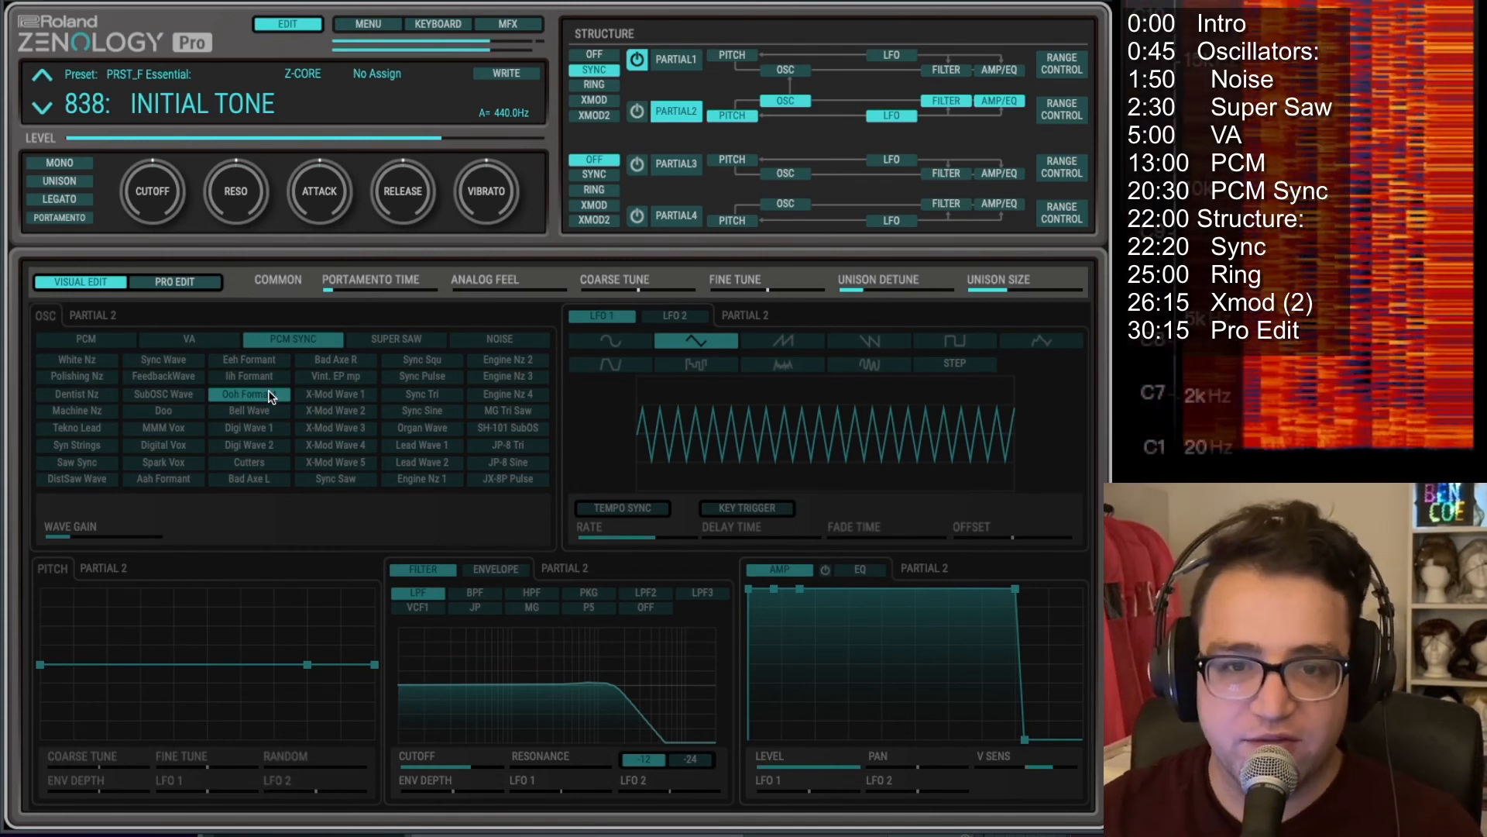
Step: Switch Partial 2's oscillator to VA and try different pulse widths on the saw and square waves, ending on a narrower square
{"action": "left_click", "coordinate": [660, 61]}
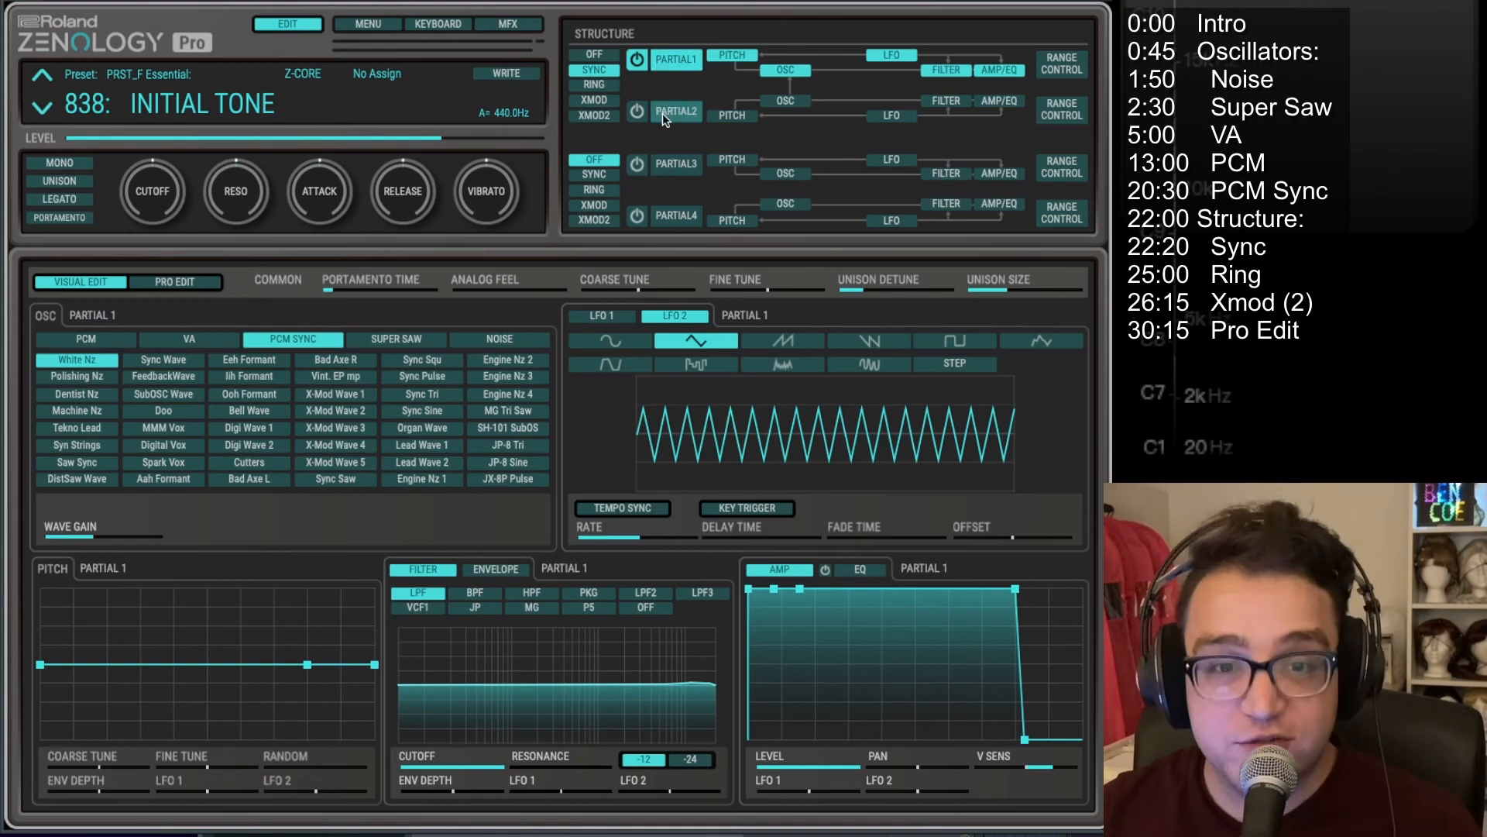
{"action": "left_click", "coordinate": [672, 116]}
{"action": "left_click", "coordinate": [666, 64]}
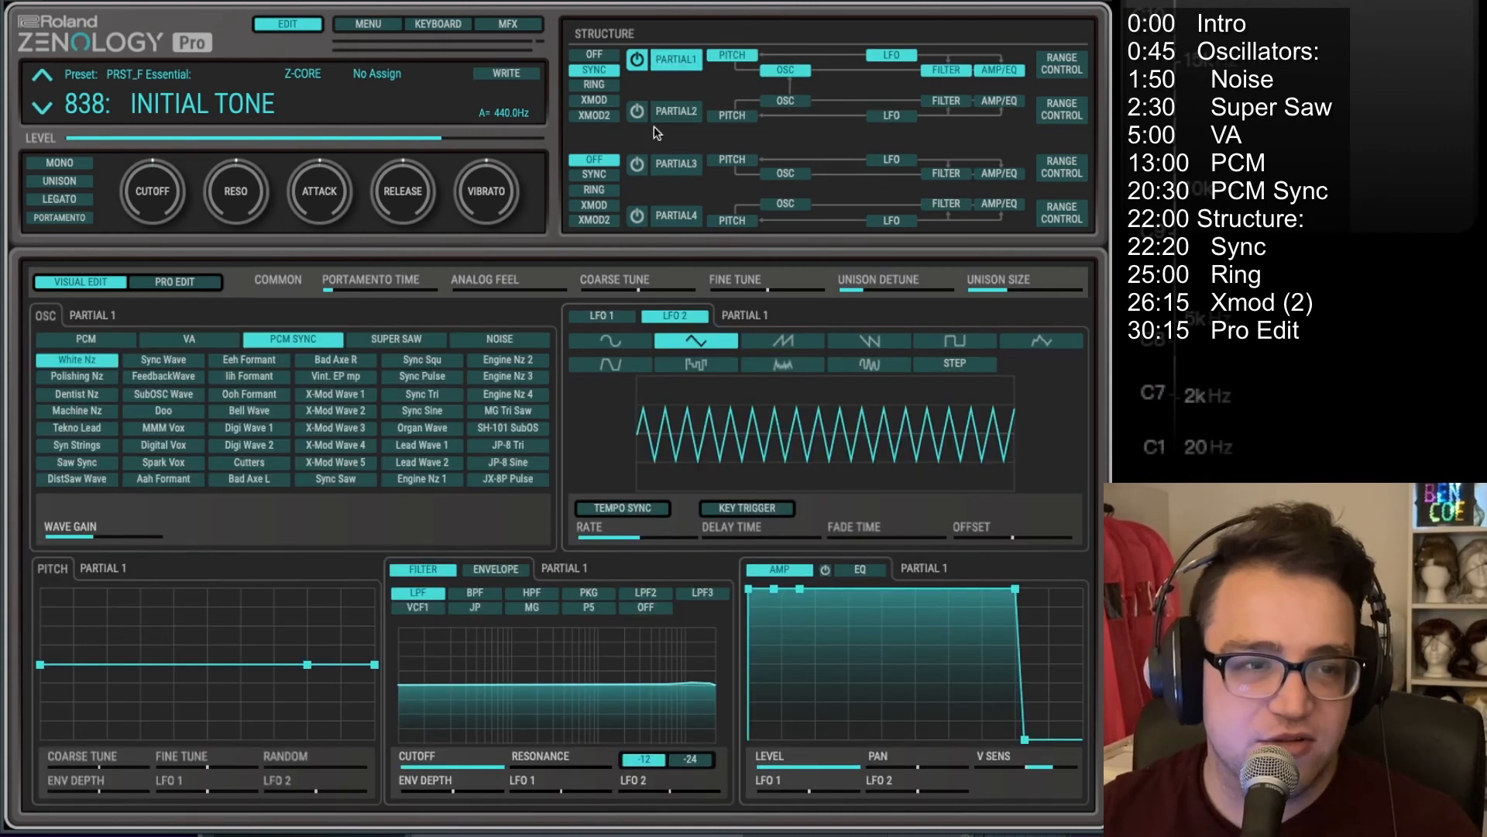
{"action": "left_click", "coordinate": [671, 114]}
{"action": "left_click", "coordinate": [231, 341]}
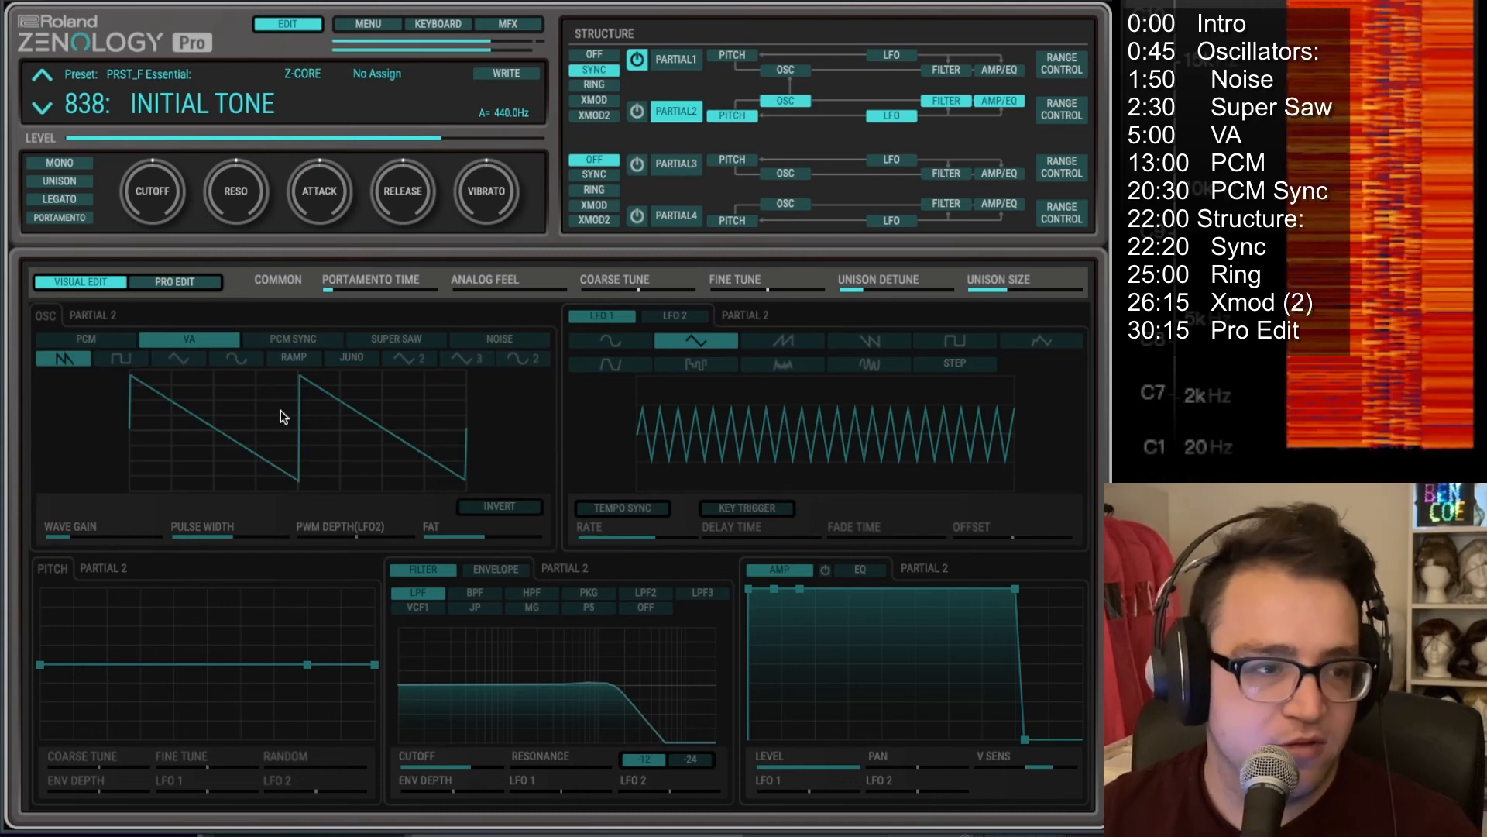
{"action": "left_click_drag", "start_coordinate": [248, 538], "coordinate": [263, 527]}
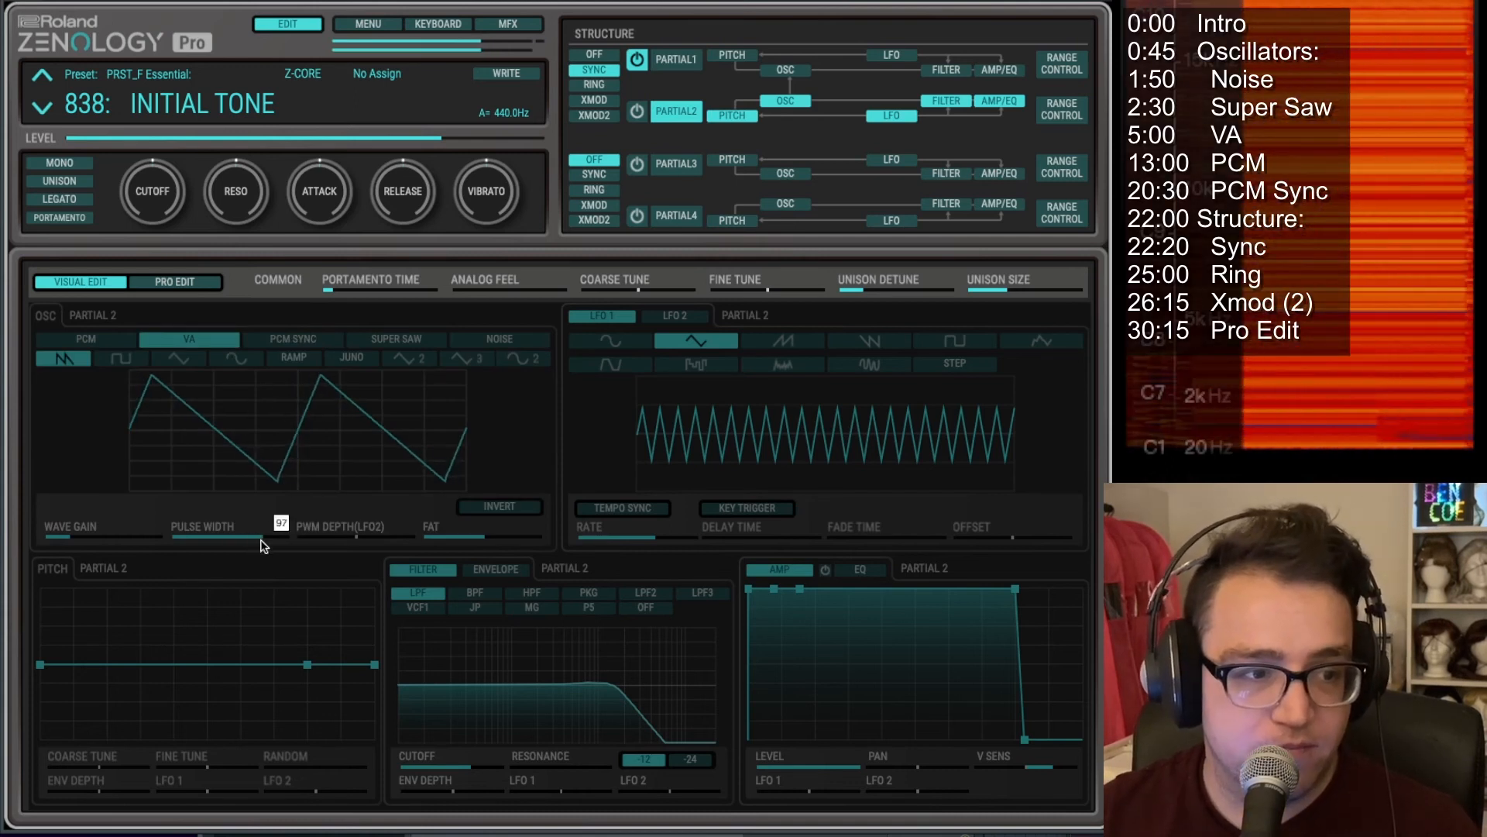
{"action": "left_click", "coordinate": [138, 361]}
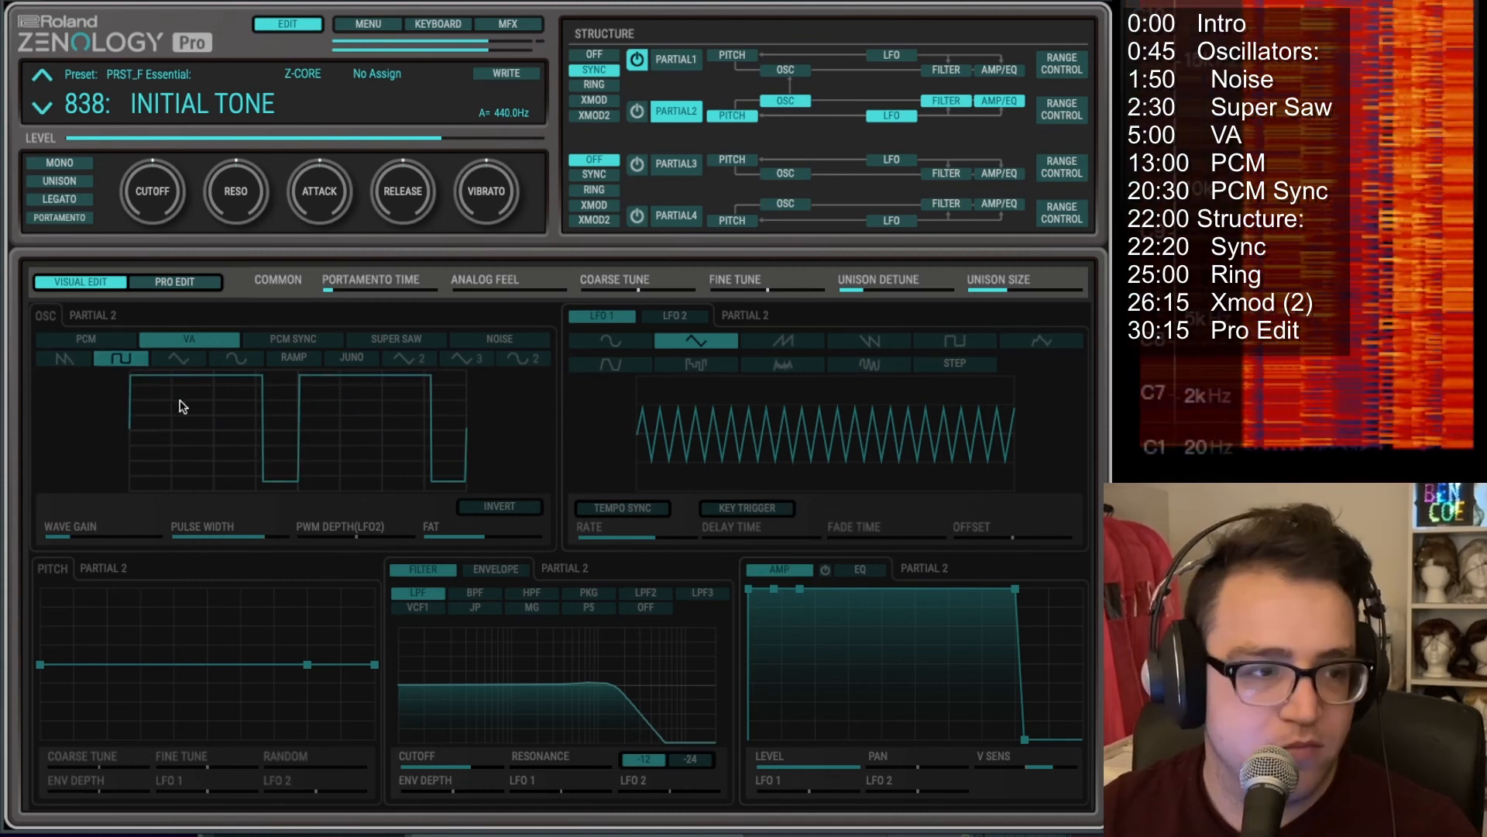
{"action": "left_click_drag", "start_coordinate": [262, 537], "coordinate": [207, 552]}
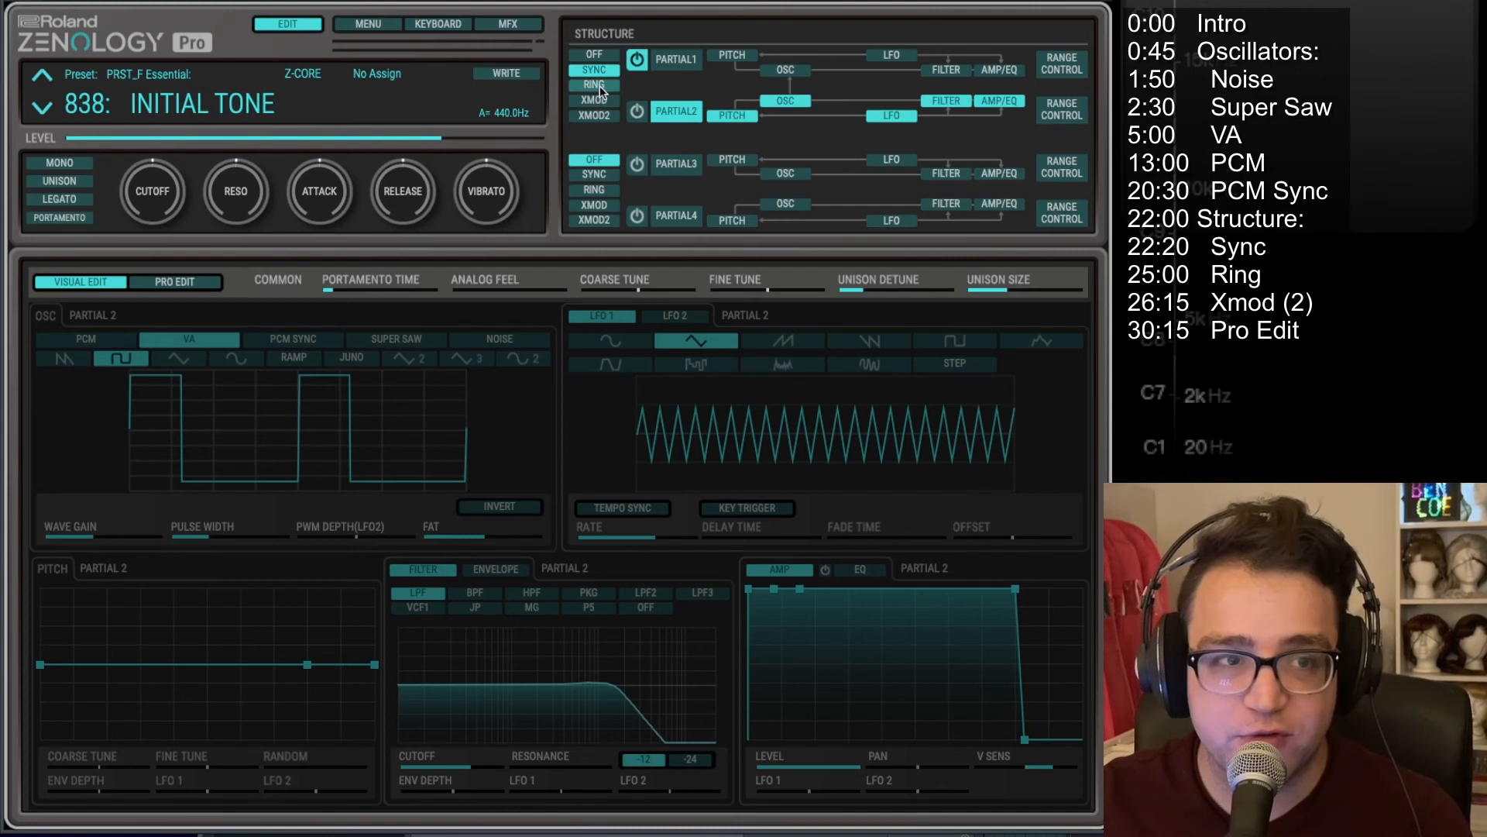
Step: Set the structure of Partials 1 and 2 to Ring, turn on Partial 2, and give it a VA triangle wave at 0 dB wave gain
{"action": "left_click", "coordinate": [599, 85]}
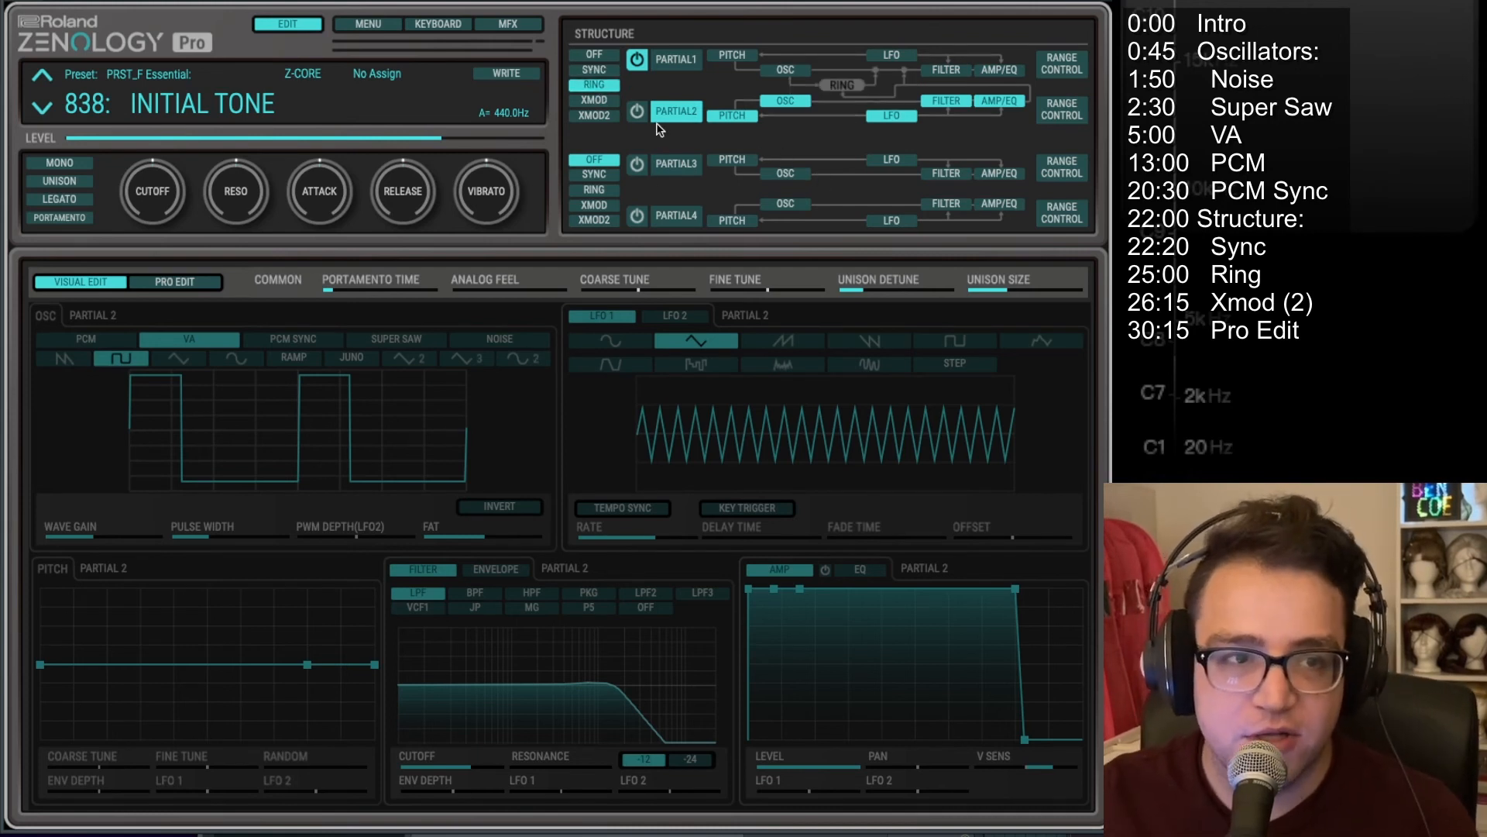
{"action": "left_click", "coordinate": [636, 113]}
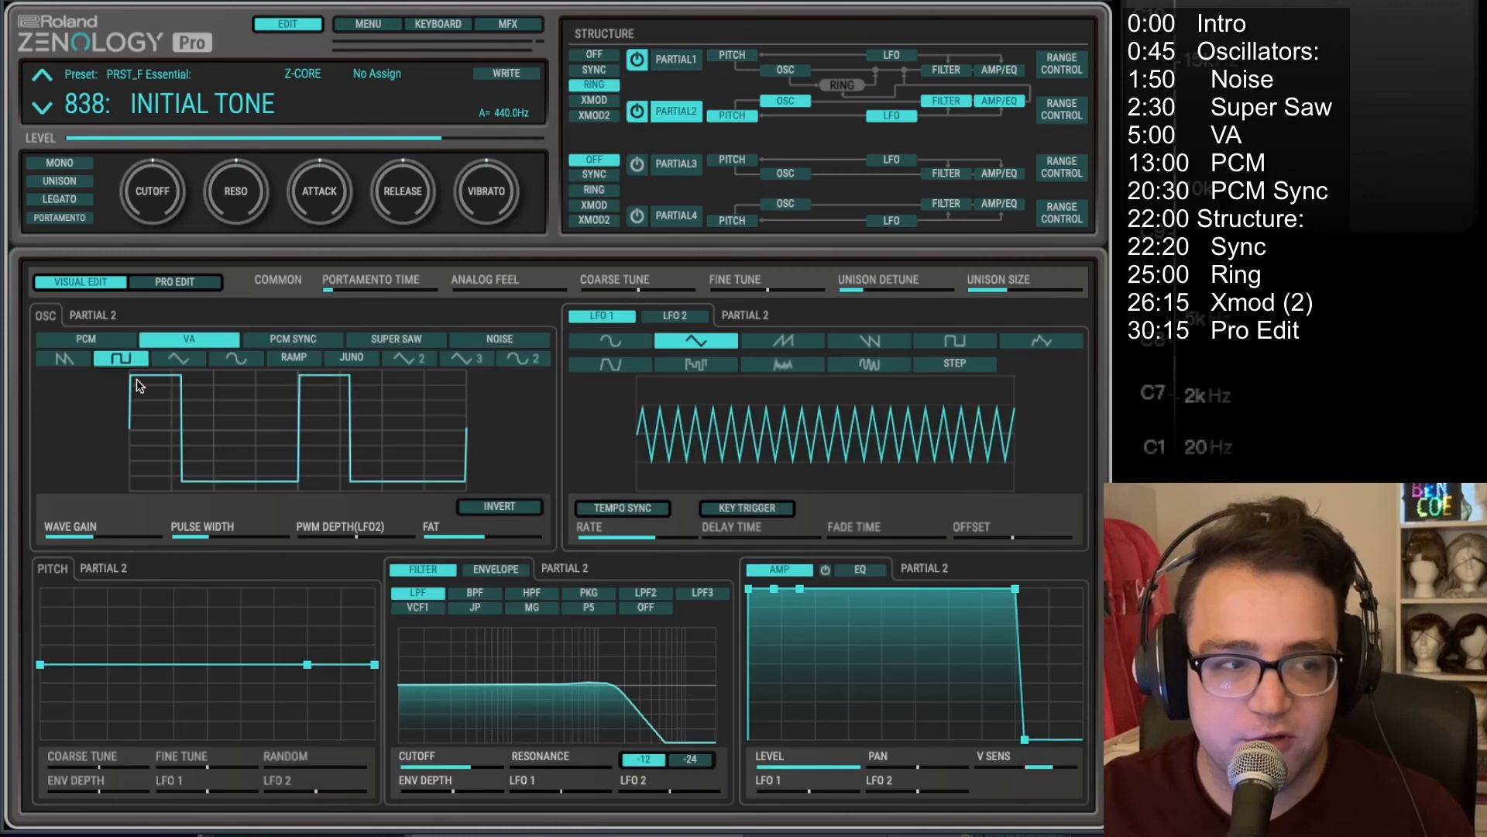
{"action": "left_click", "coordinate": [68, 358]}
{"action": "mouse_move", "coordinate": [207, 552]}
{"action": "left_mouse_down"}
{"action": "mouse_move", "coordinate": [174, 532]}
{"action": "mouse_move", "coordinate": [220, 536]}
{"action": "left_mouse_up"}
{"action": "left_click", "coordinate": [178, 363]}
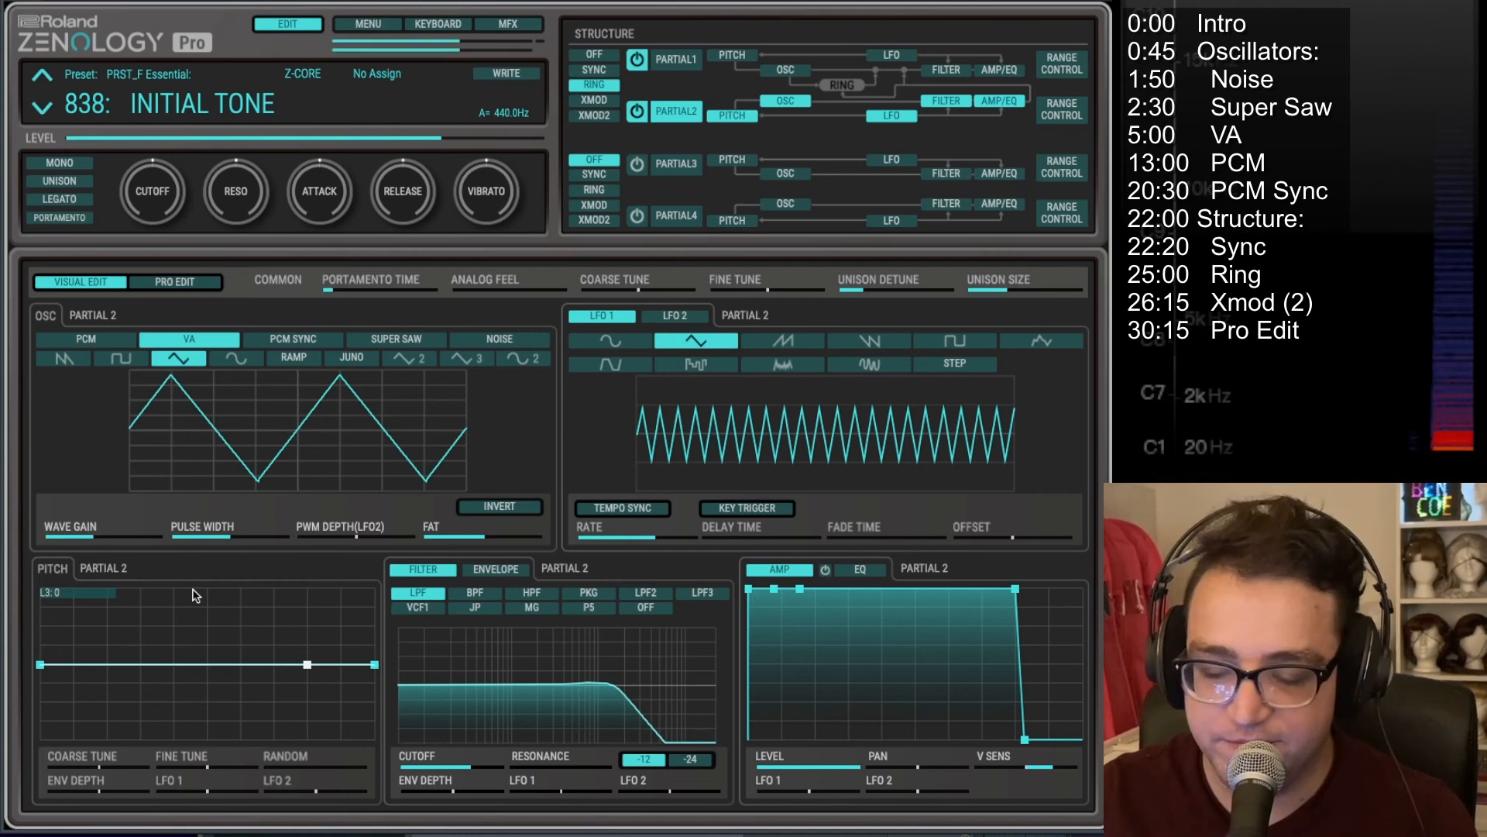
{"action": "left_click_drag", "start_coordinate": [84, 540], "coordinate": [117, 540]}
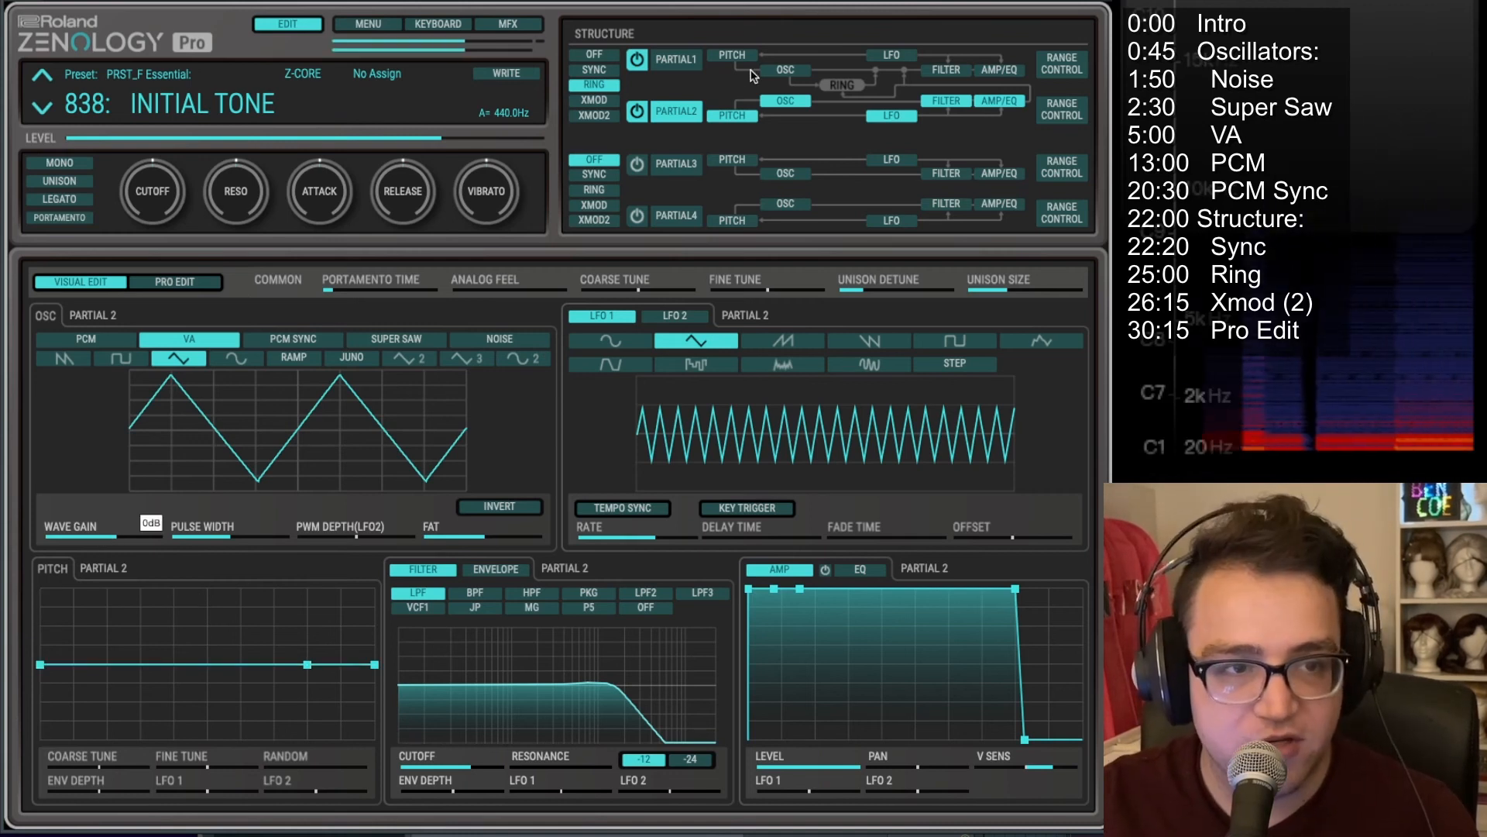
Step: Adjust Partial 1's wave gain on its VA saw, then sweep Partial 2's coarse tune and return it to centre
{"action": "left_click", "coordinate": [636, 78]}
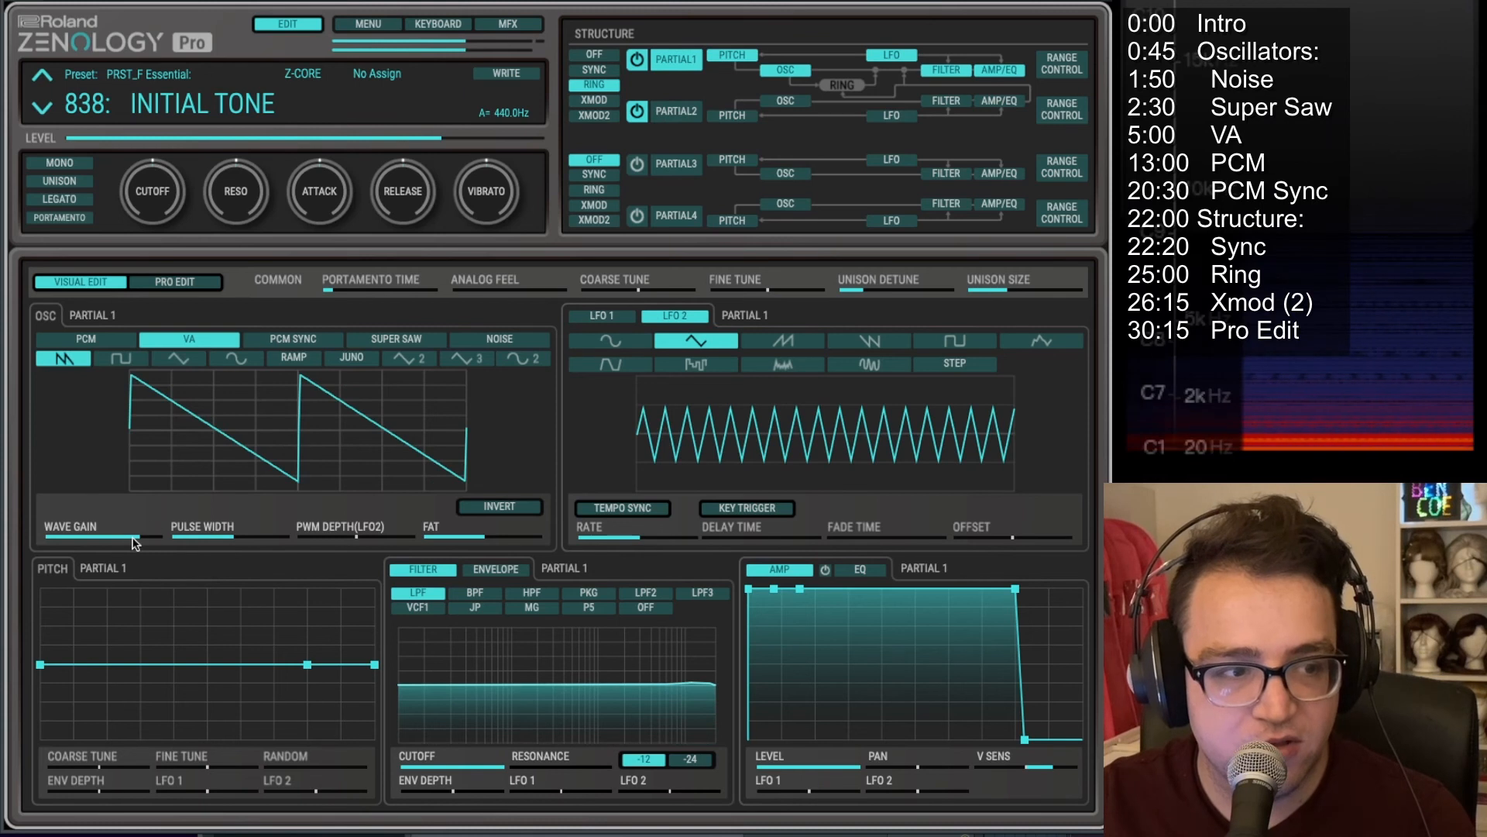
{"action": "left_click_drag", "start_coordinate": [136, 543], "coordinate": [152, 543]}
{"action": "left_click", "coordinate": [678, 112]}
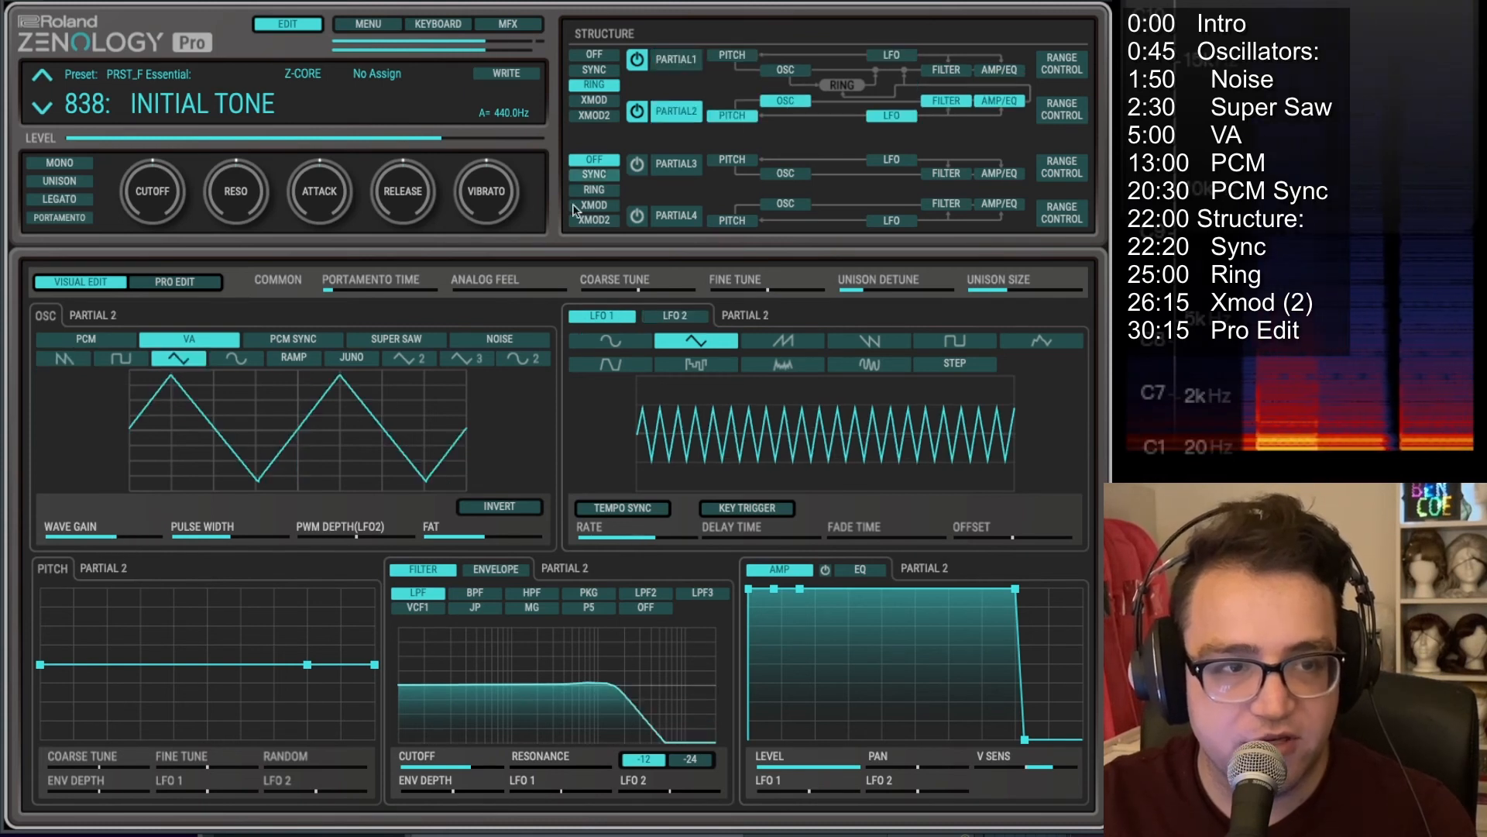
{"action": "mouse_move", "coordinate": [105, 768]}
{"action": "left_mouse_down"}
{"action": "mouse_move", "coordinate": [147, 779]}
{"action": "mouse_move", "coordinate": [102, 781]}
{"action": "left_mouse_up"}
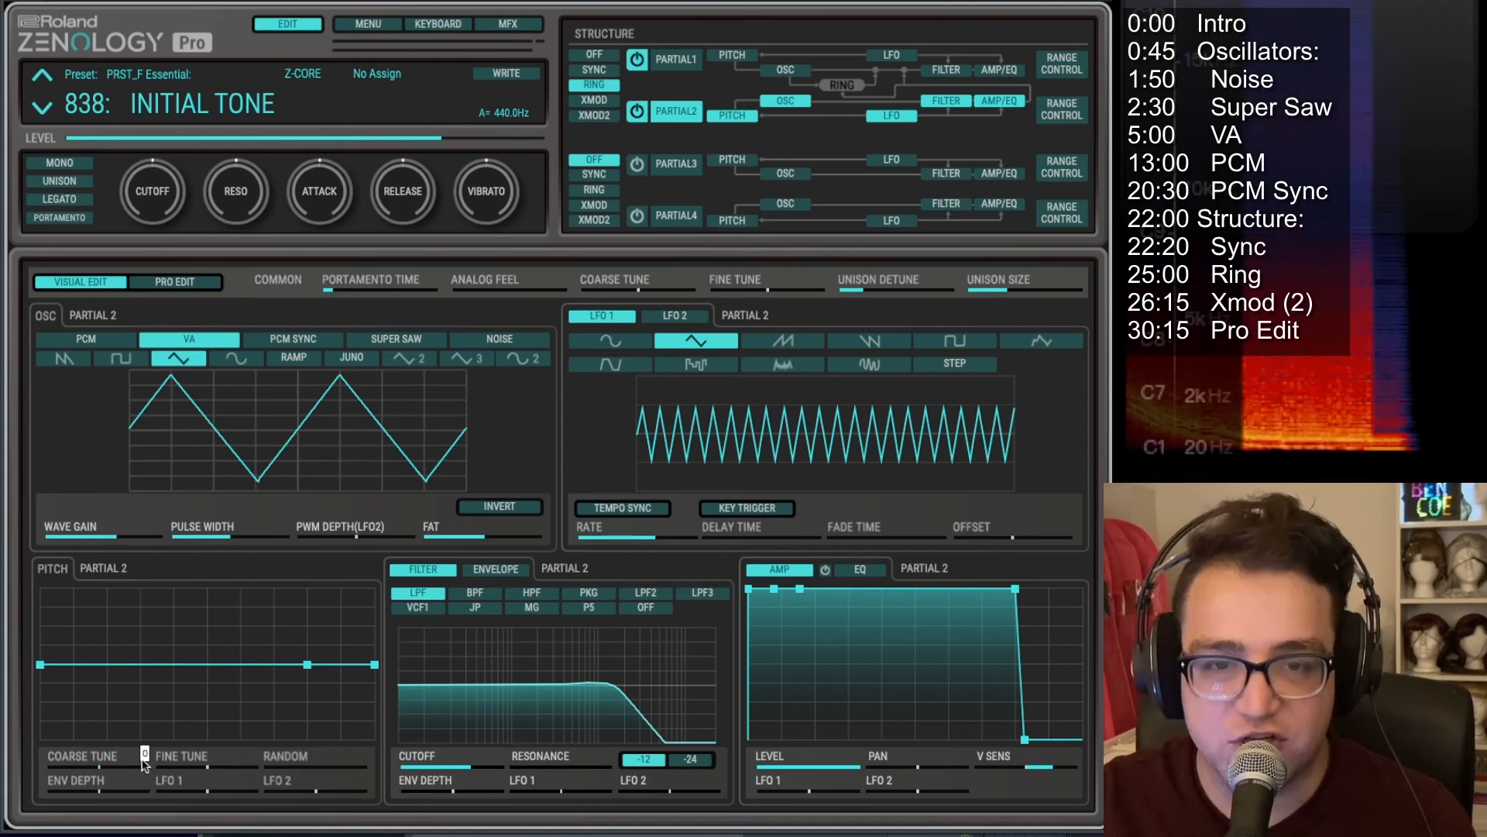
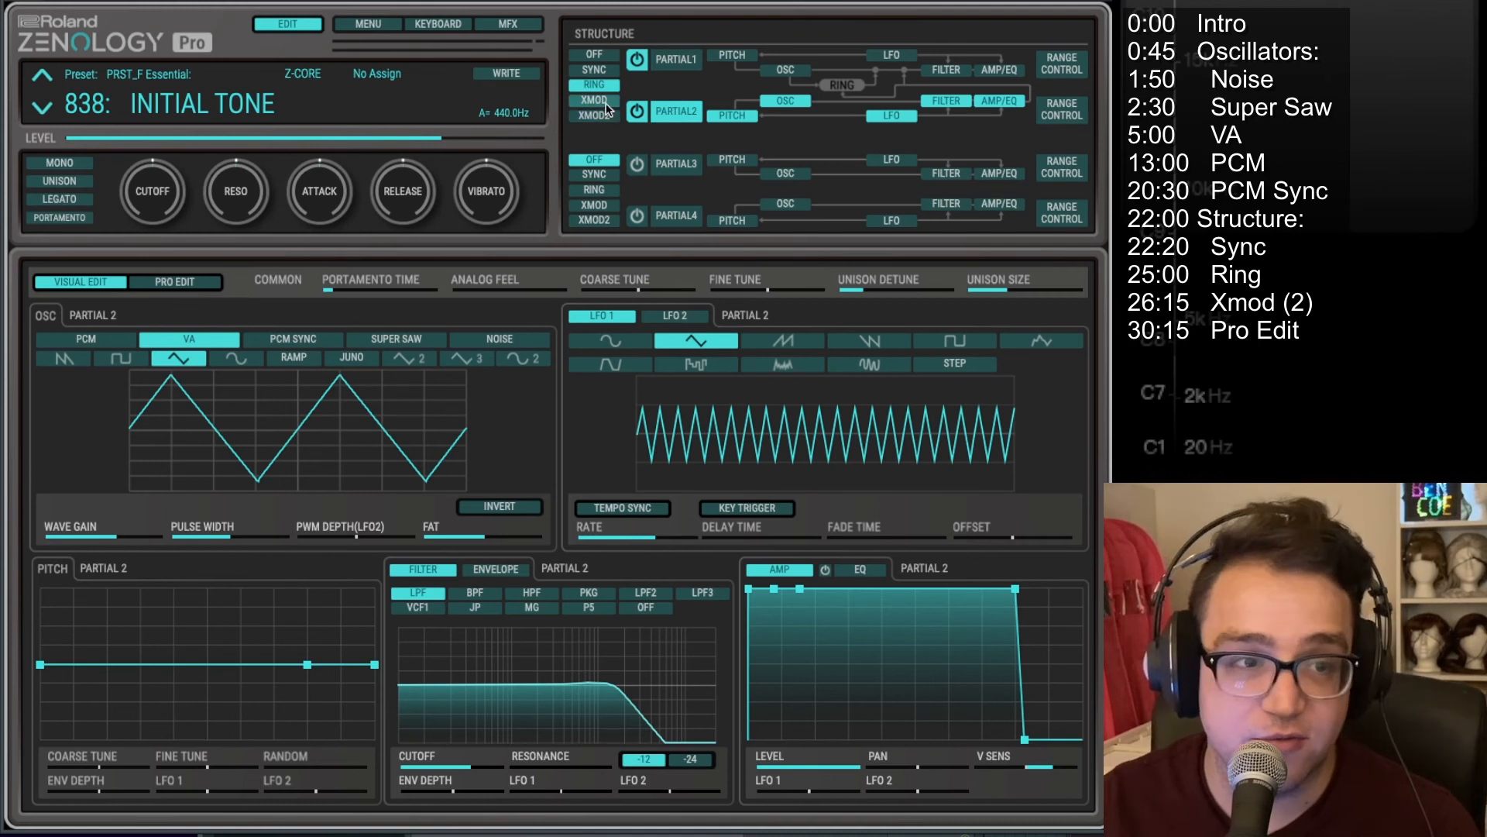
Step: Compare the XMOD and XMOD2 structures for Partials 1 and 2, ending on XMOD2 with Partial 2 selected
{"action": "left_click", "coordinate": [601, 103]}
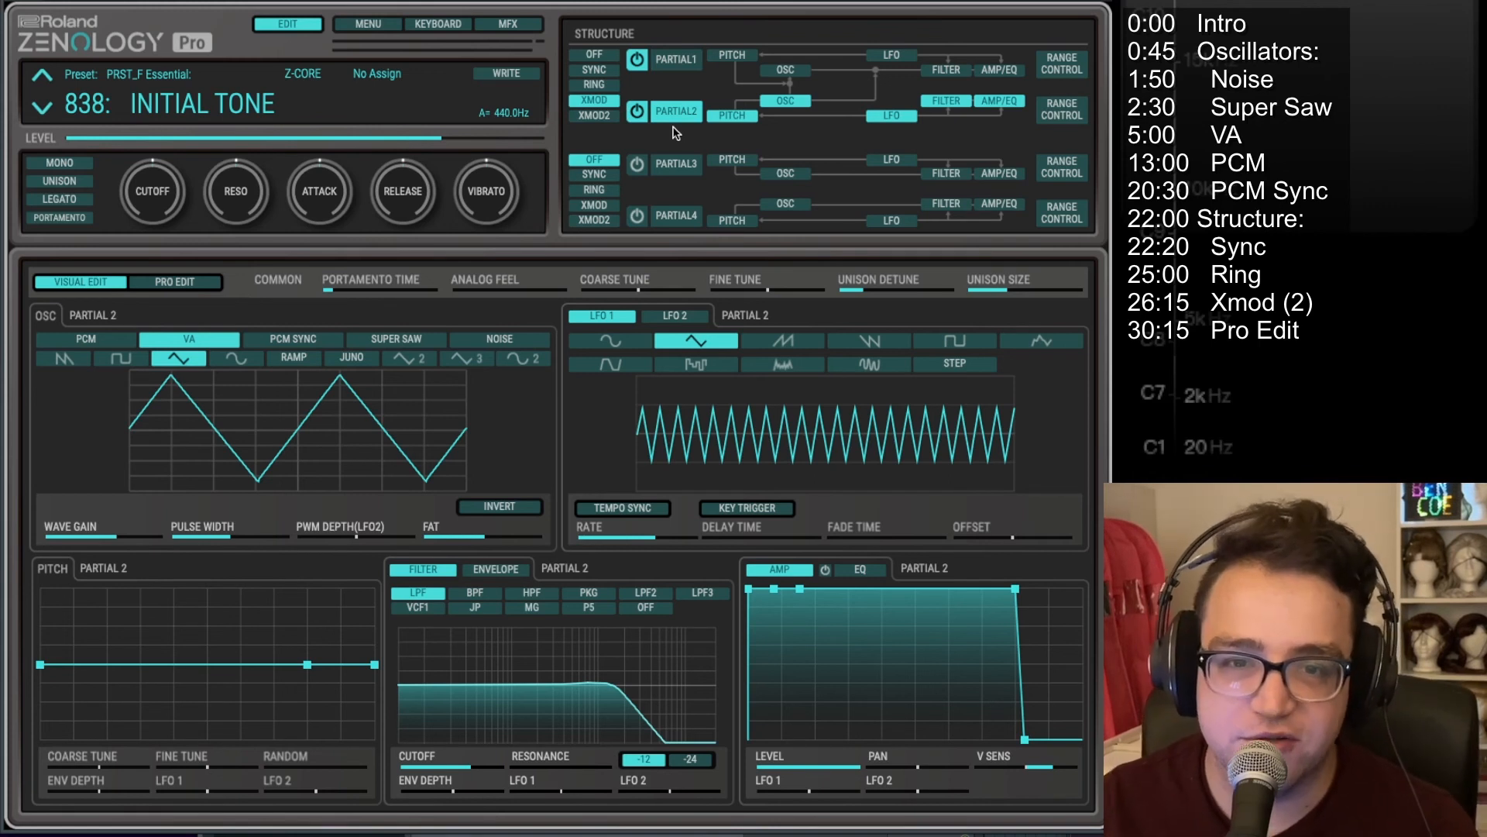
{"action": "left_click", "coordinate": [597, 114]}
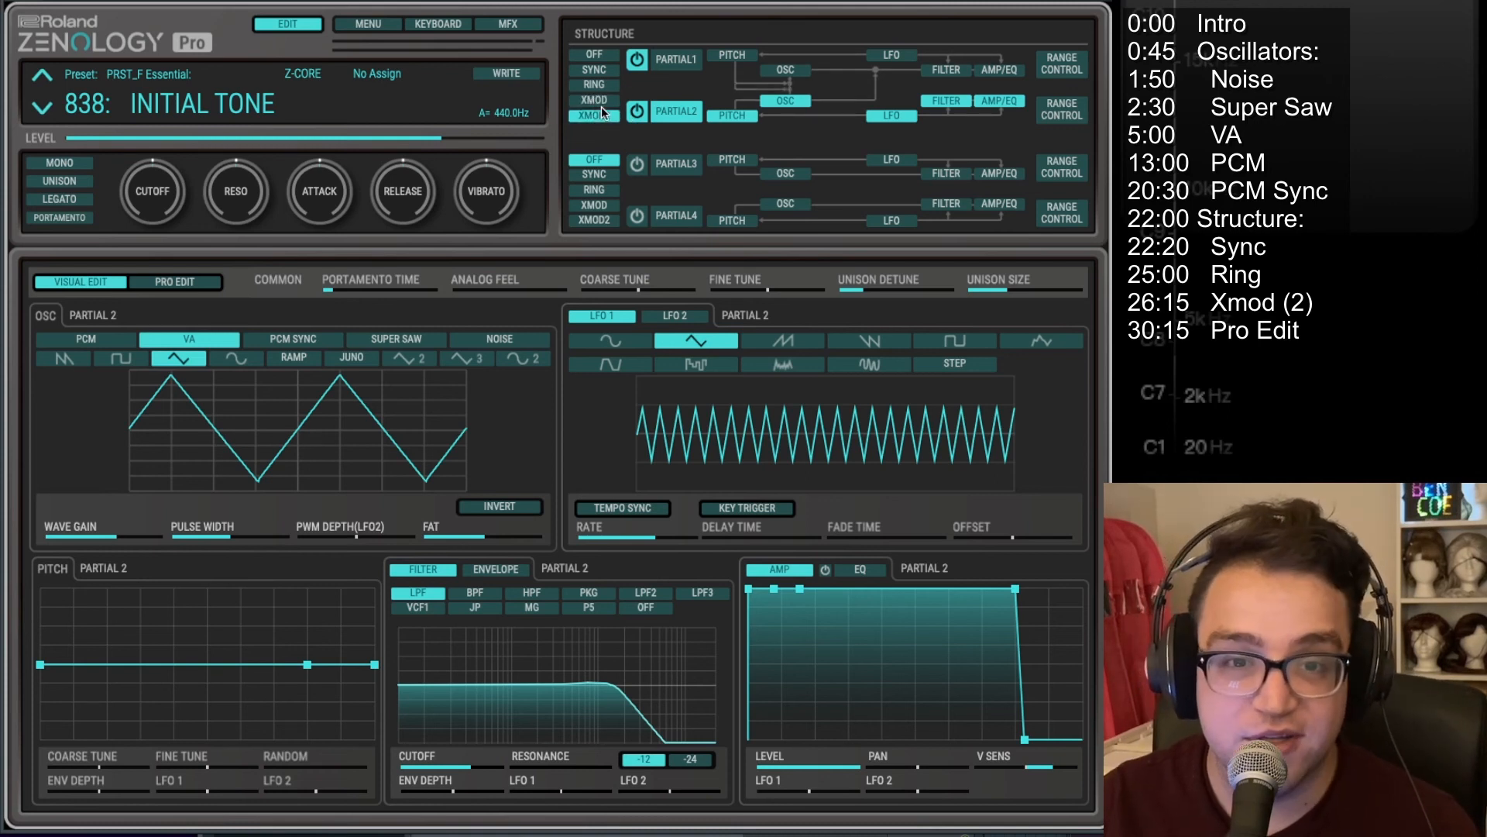
{"action": "left_click", "coordinate": [602, 100]}
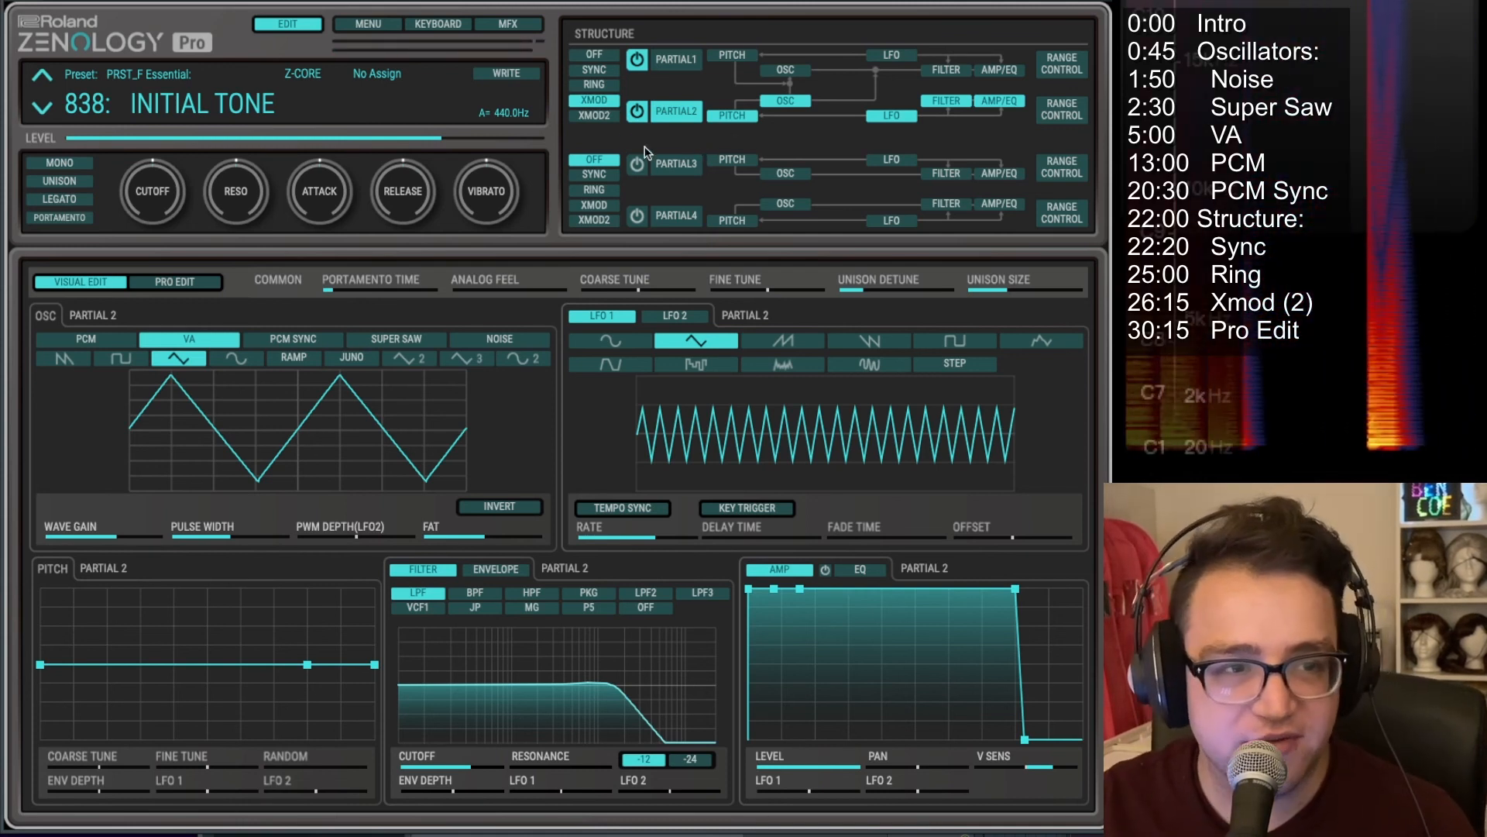
{"action": "left_click", "coordinate": [593, 114]}
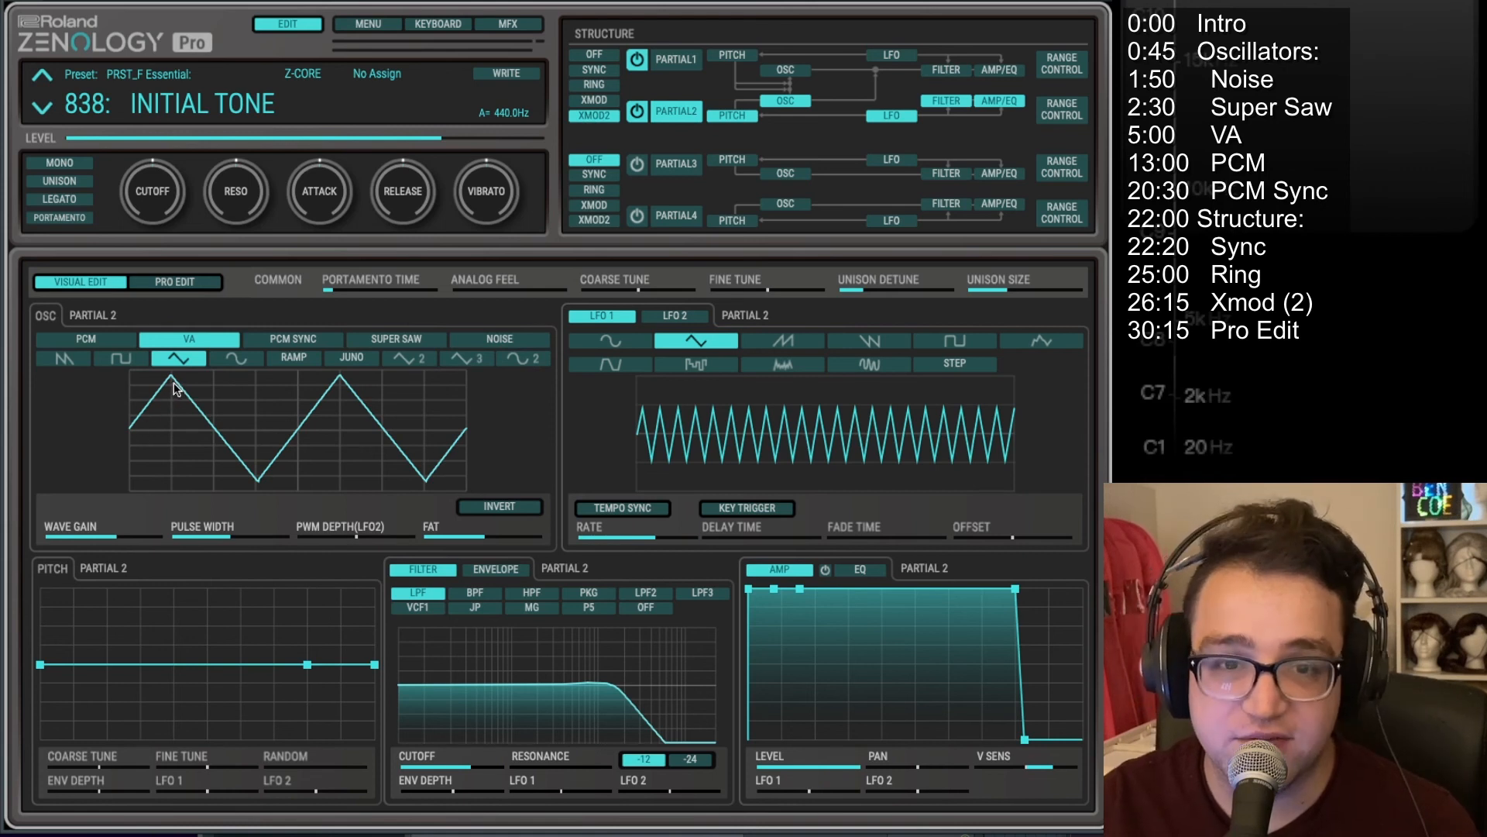
{"action": "left_click", "coordinate": [650, 68]}
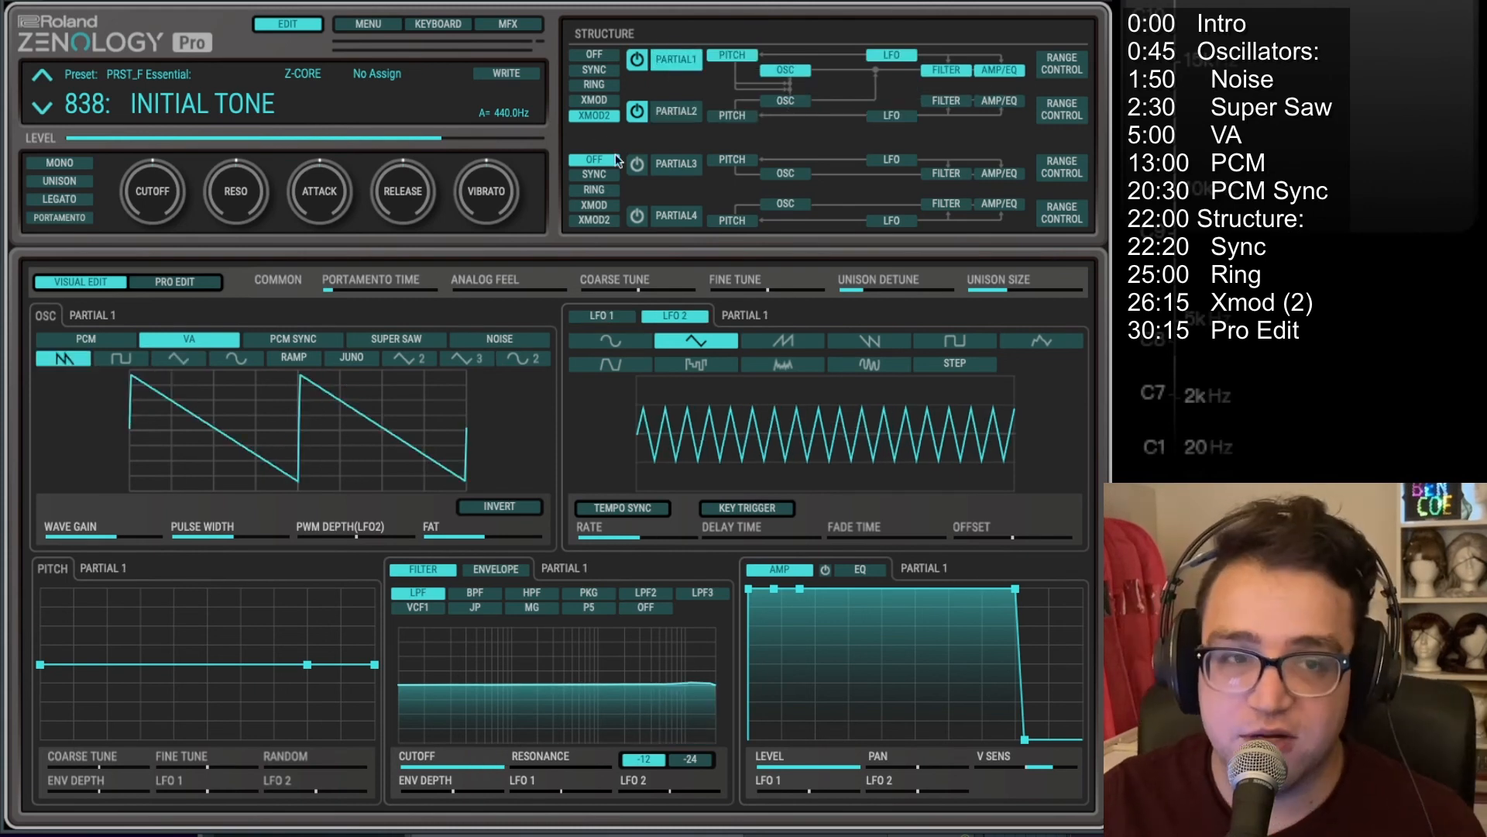
{"action": "left_click", "coordinate": [676, 111]}
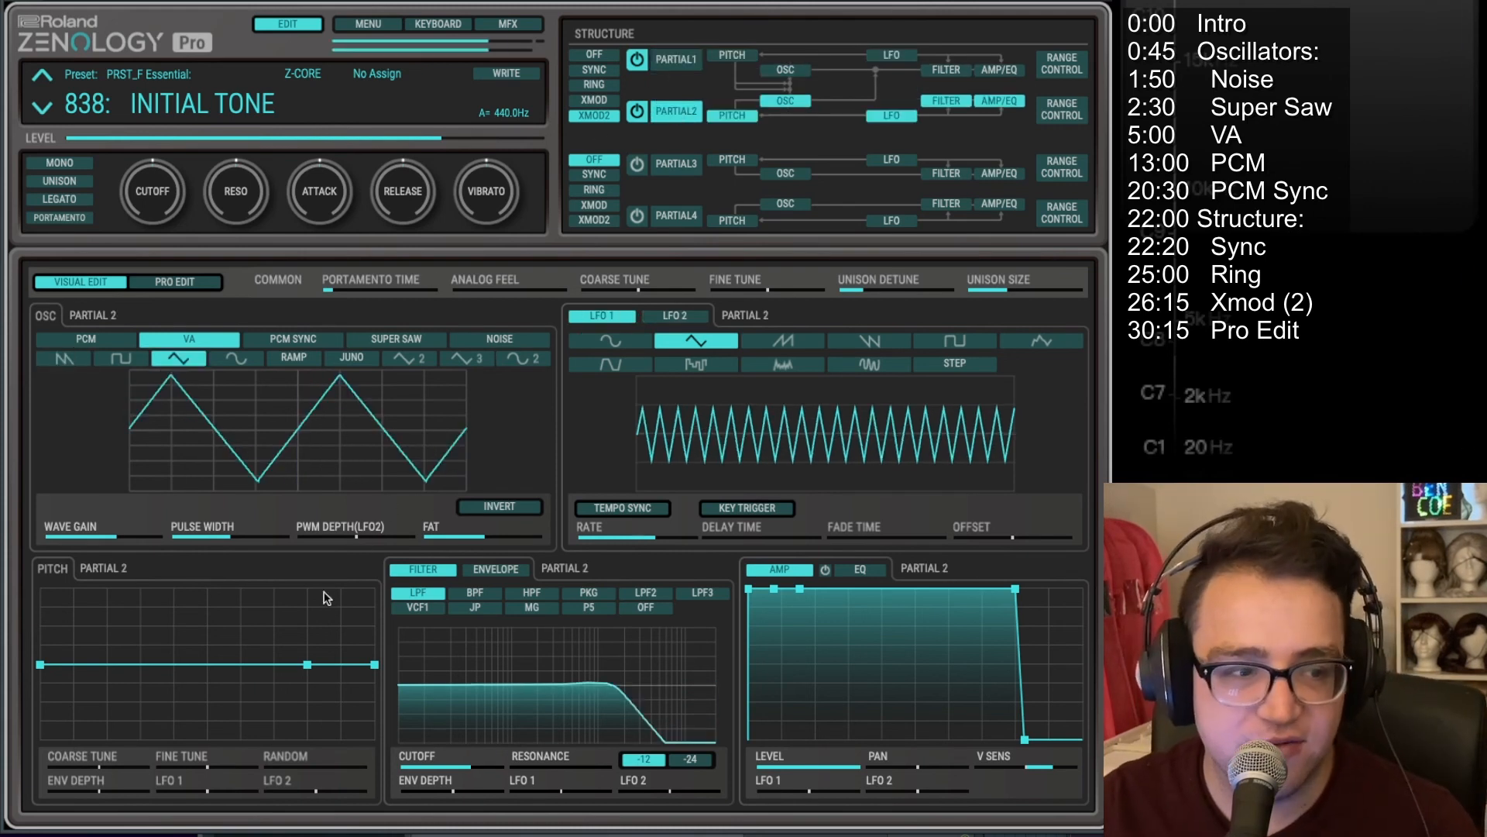
Step: Raise Partial 2's coarse tune and set XMOD 2 1-2 Depth to 127 in the Pro Edit structure parameters
{"action": "left_click_drag", "start_coordinate": [101, 767], "coordinate": [129, 770]}
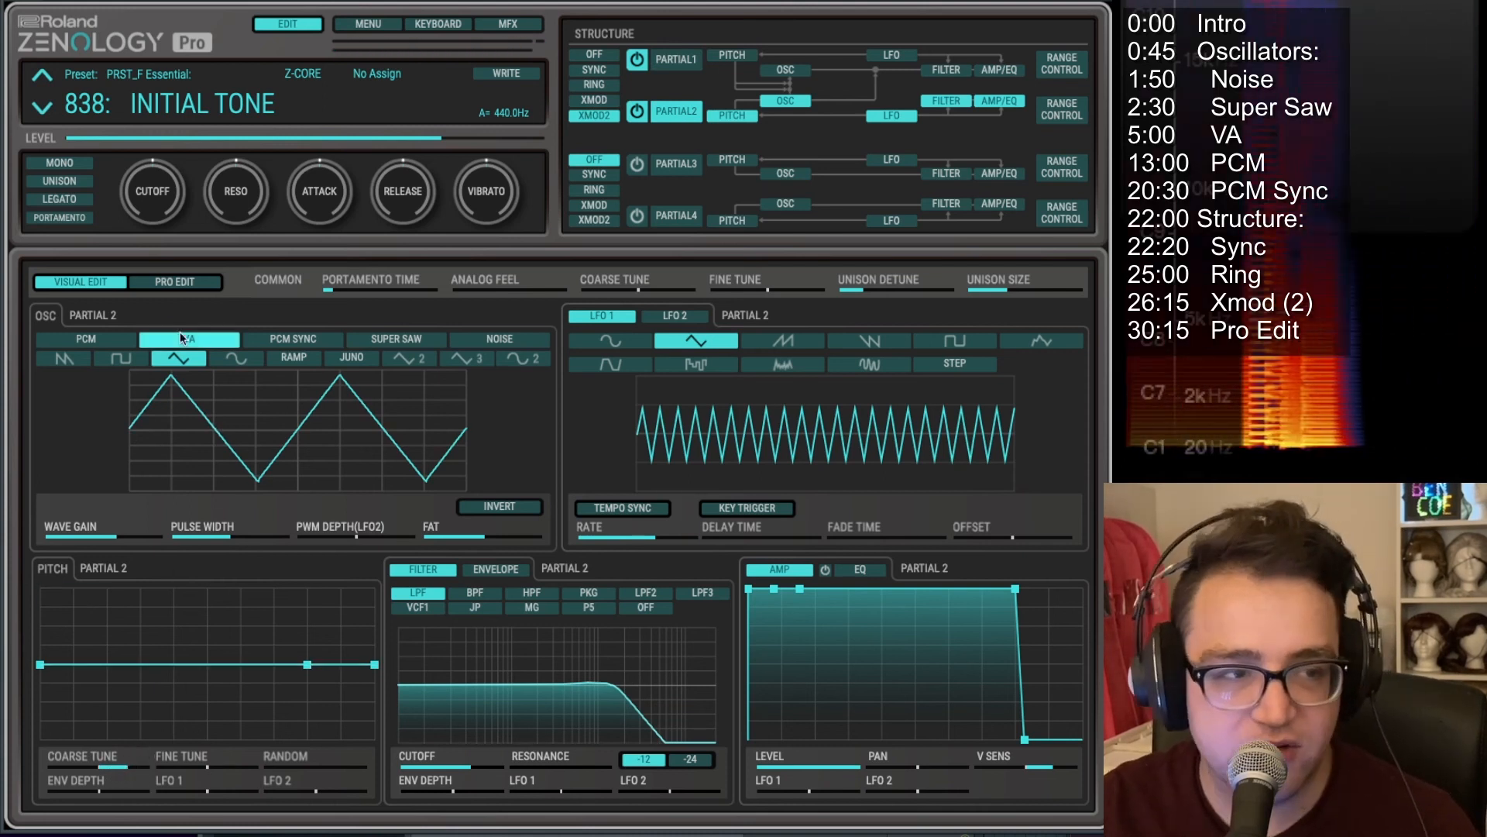
{"action": "left_click", "coordinate": [189, 279]}
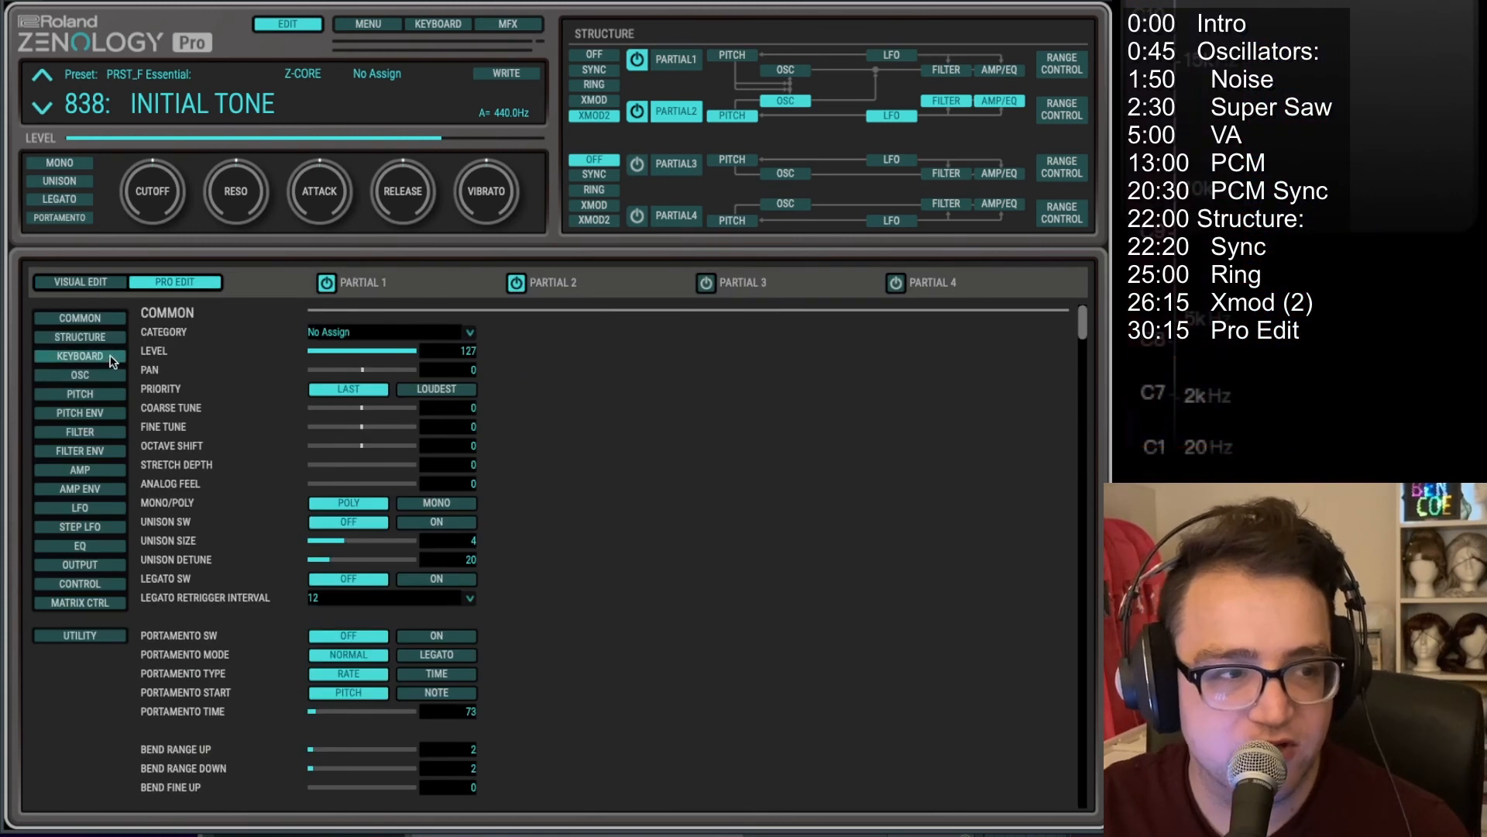
{"action": "left_click", "coordinate": [80, 337]}
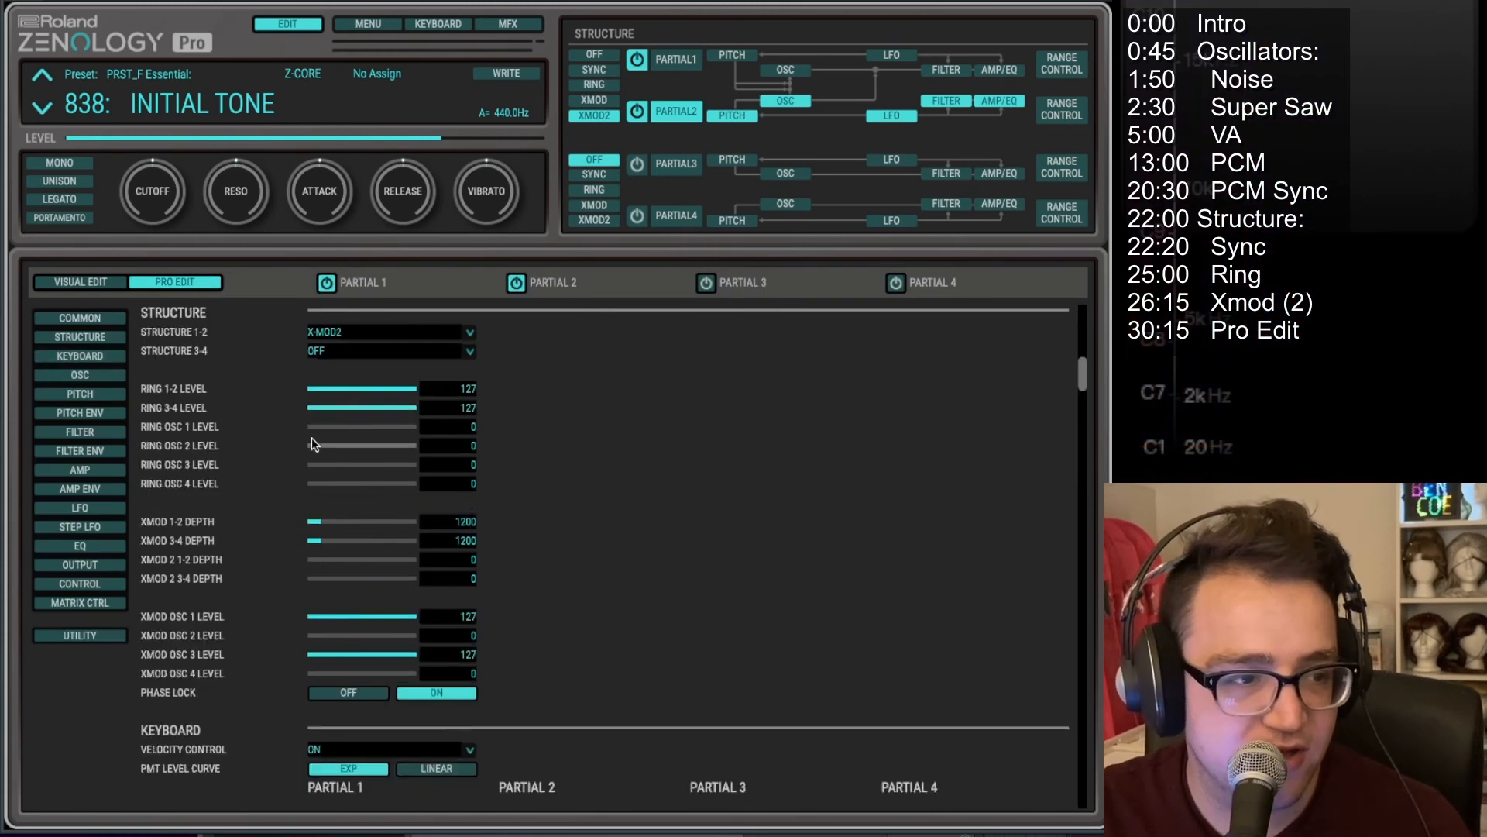
{"action": "left_click_drag", "start_coordinate": [334, 559], "coordinate": [419, 559]}
Step: Return Partial 2's coarse tune to centre and switch the structure of Partials 1 and 2 to XMOD
{"action": "left_click", "coordinate": [92, 282]}
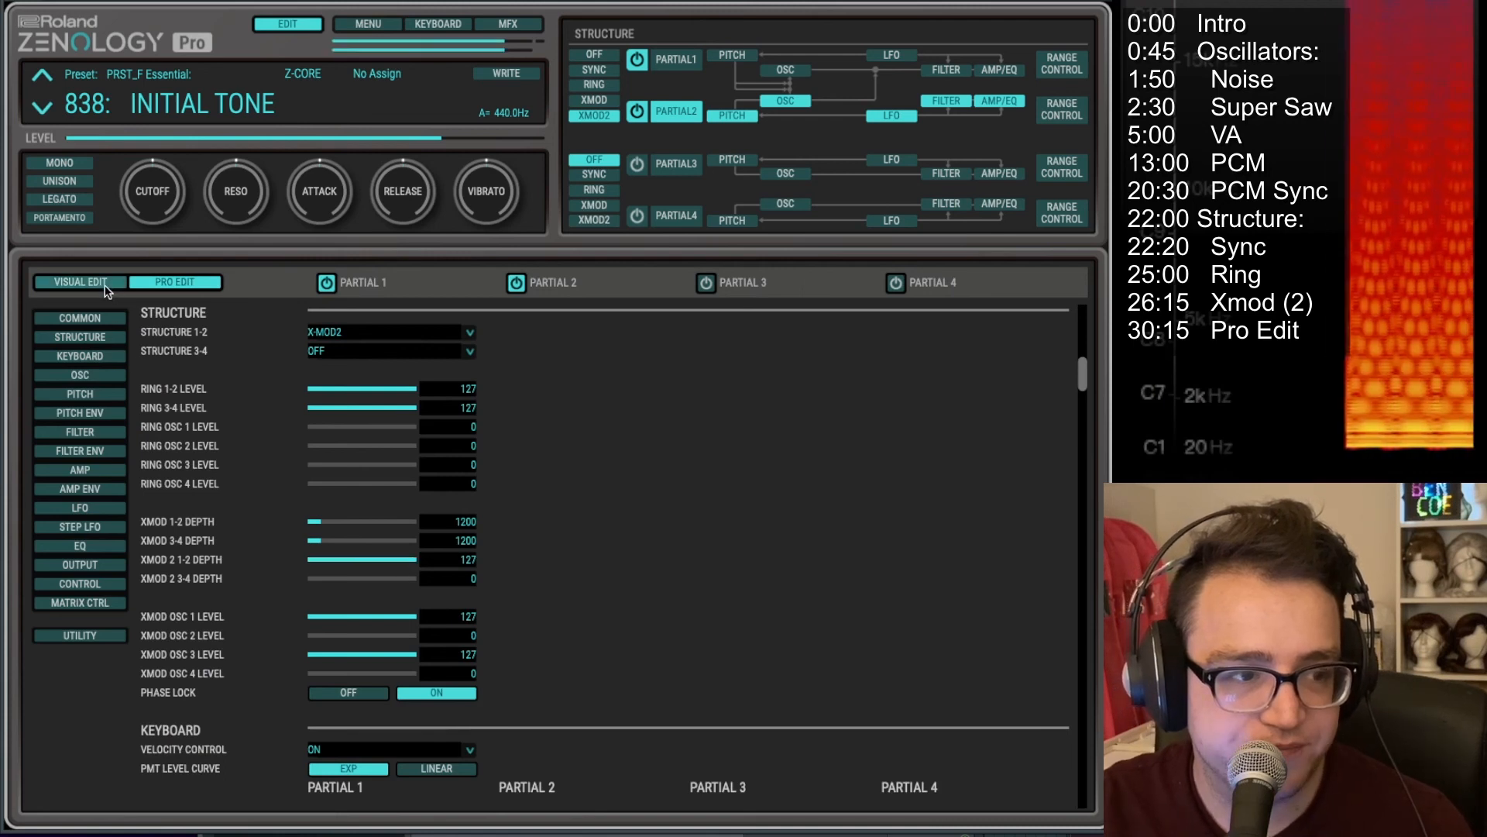
{"action": "left_click_drag", "start_coordinate": [121, 765], "coordinate": [100, 769]}
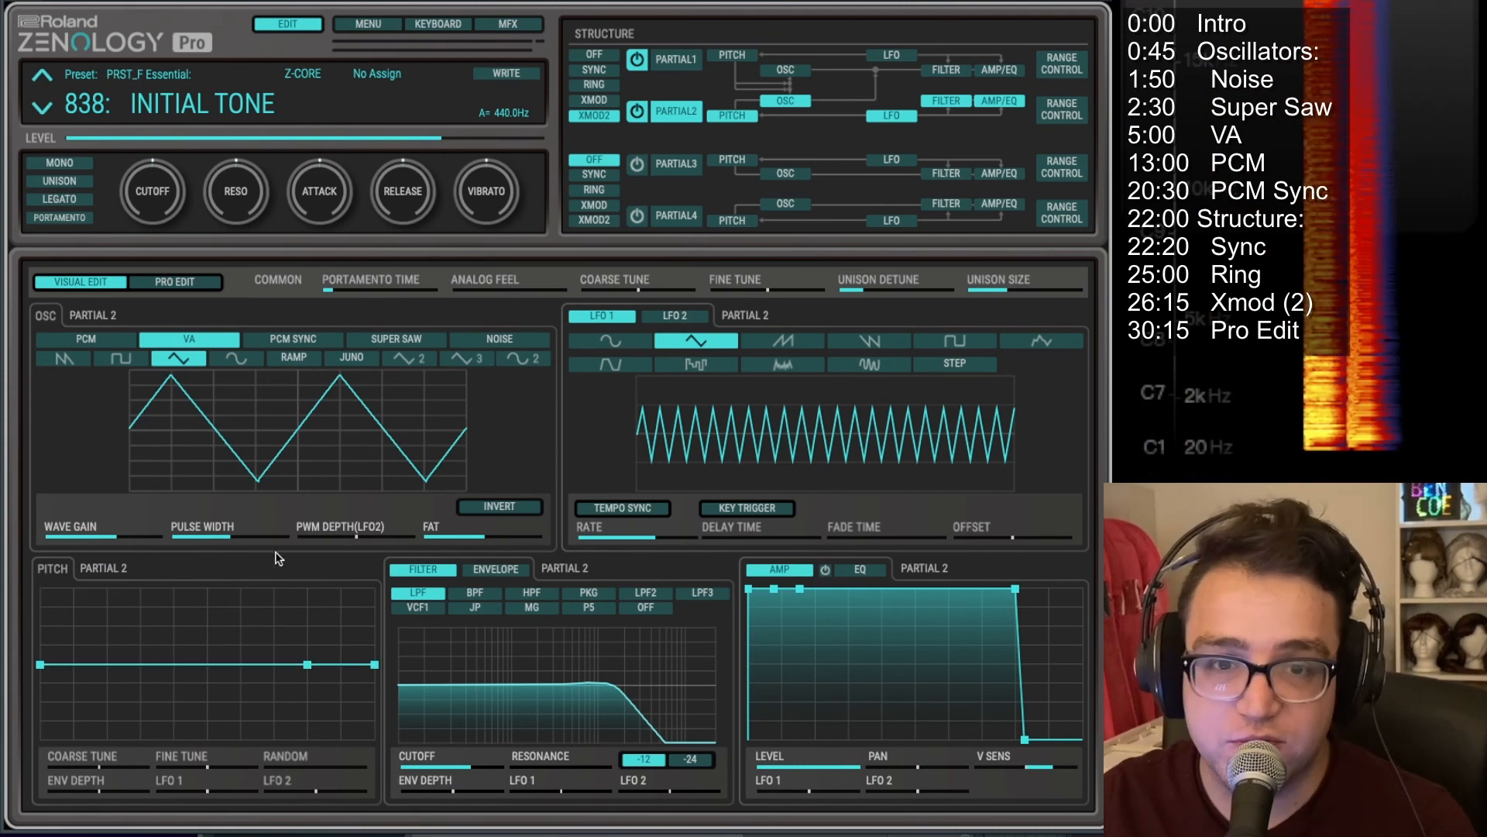
{"action": "left_click", "coordinate": [598, 100]}
Step: Set XMOD 1-2 Depth to 10420 in the Pro Edit structure parameters, finishing back in Visual Edit
{"action": "left_click", "coordinate": [175, 280]}
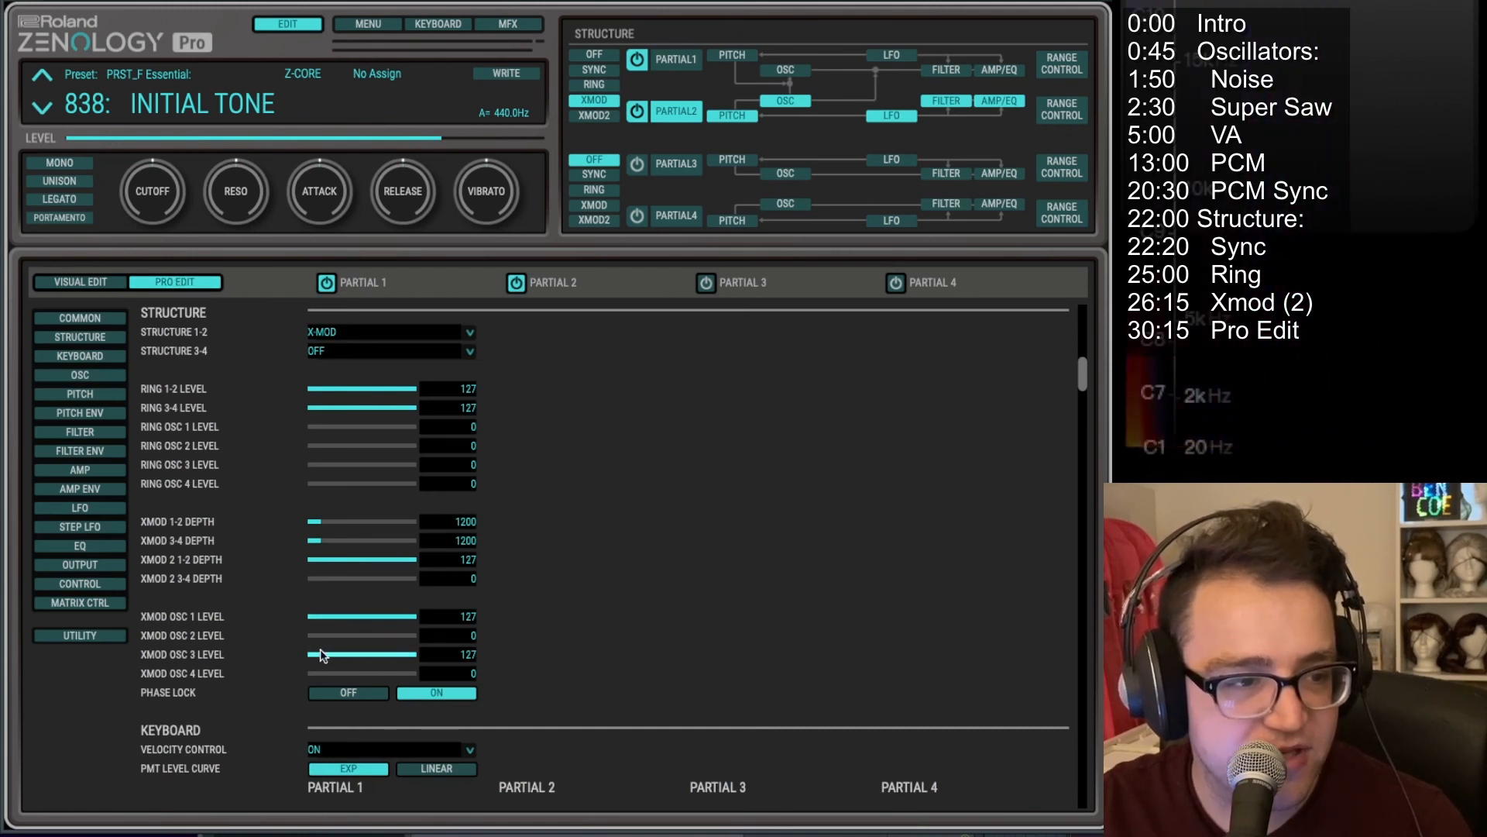
{"action": "left_click_drag", "start_coordinate": [321, 533], "coordinate": [410, 525]}
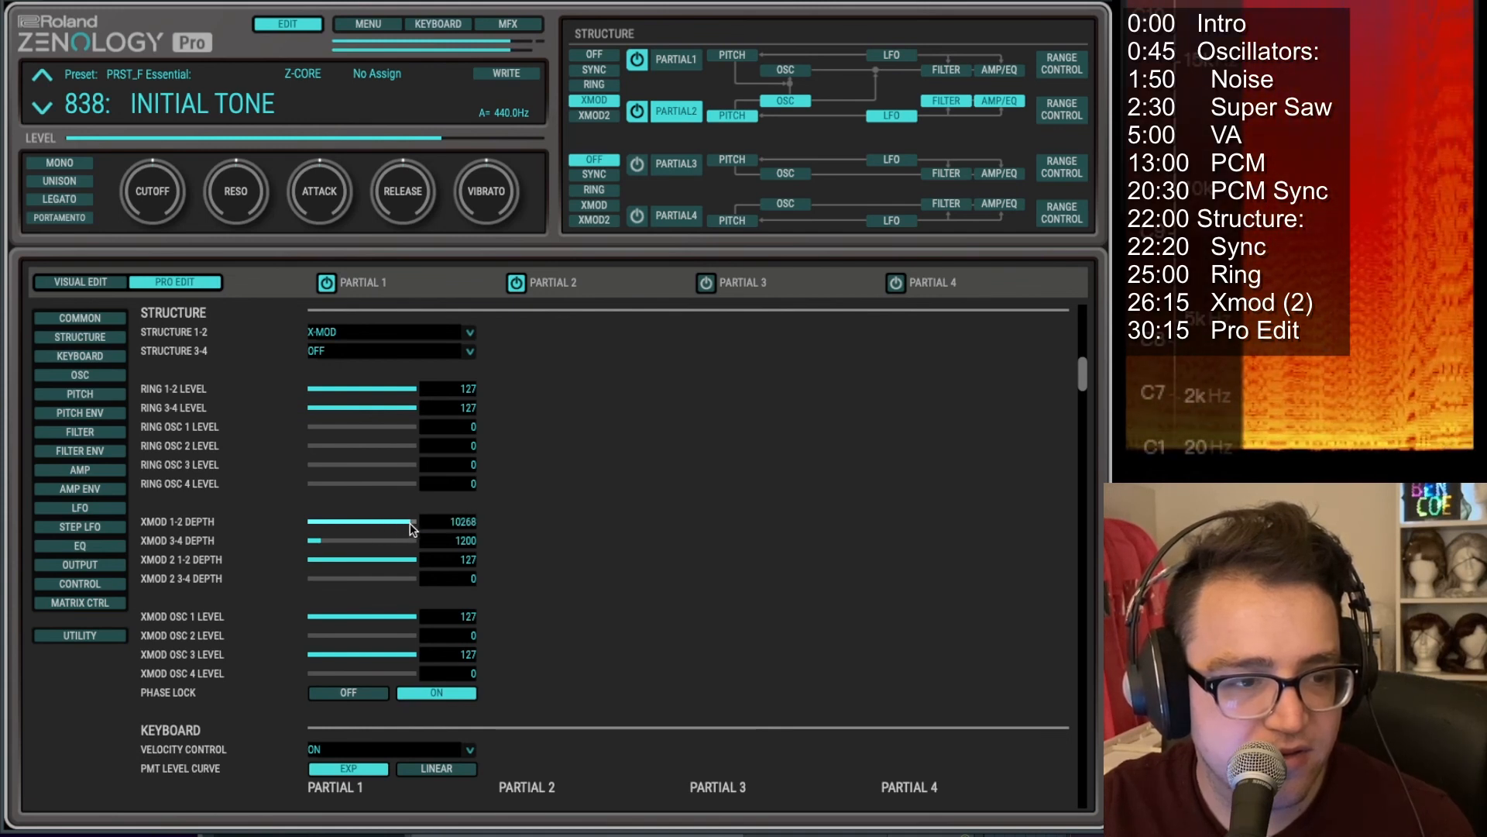
{"action": "left_click", "coordinate": [98, 284]}
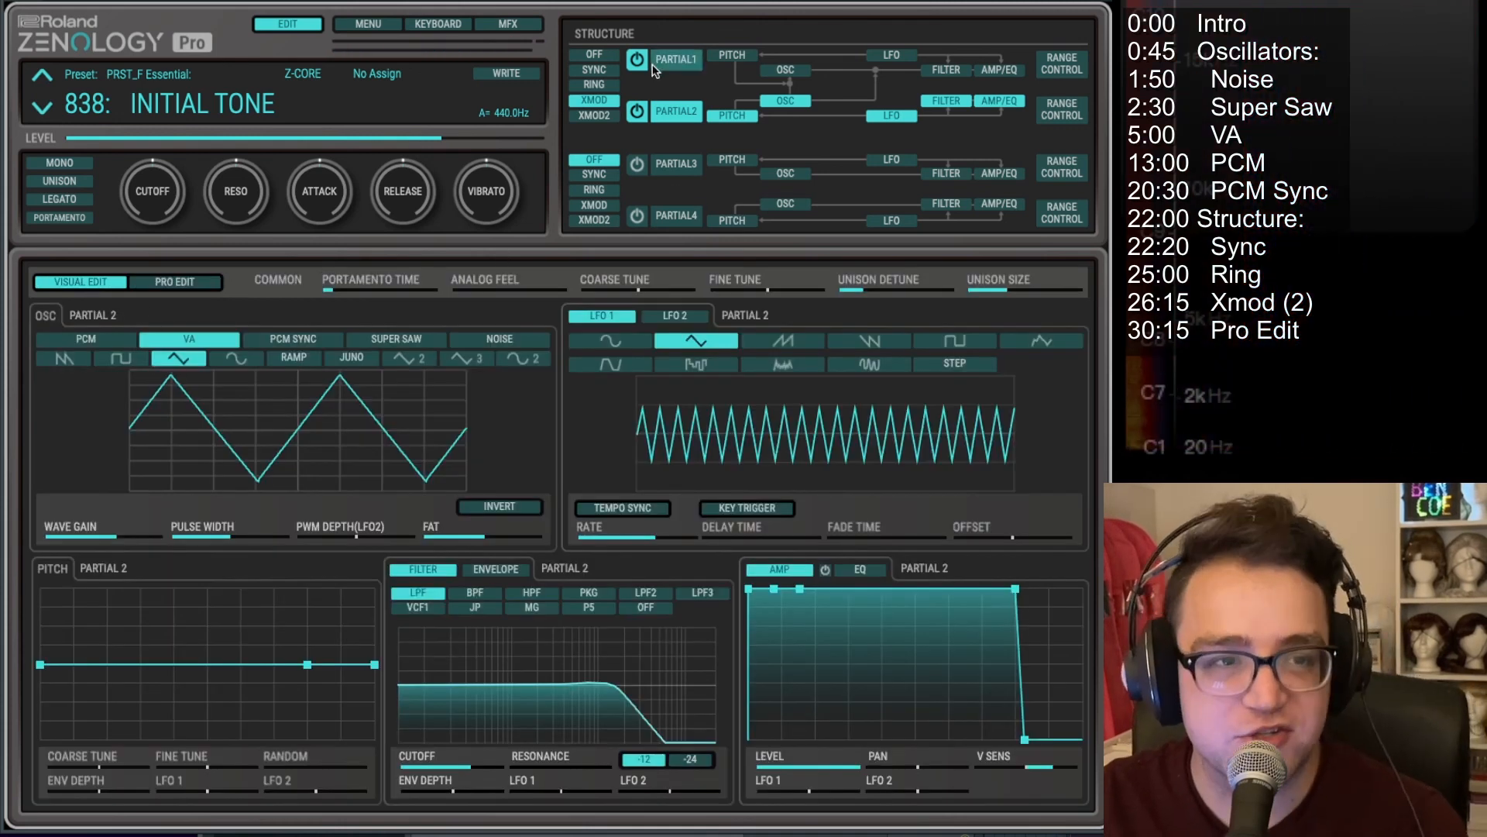
Step: Set Partial 1's oscillator to PCM Sync with the Iih Formant wave, comparing it against the VA oscillator
{"action": "left_click", "coordinate": [675, 61]}
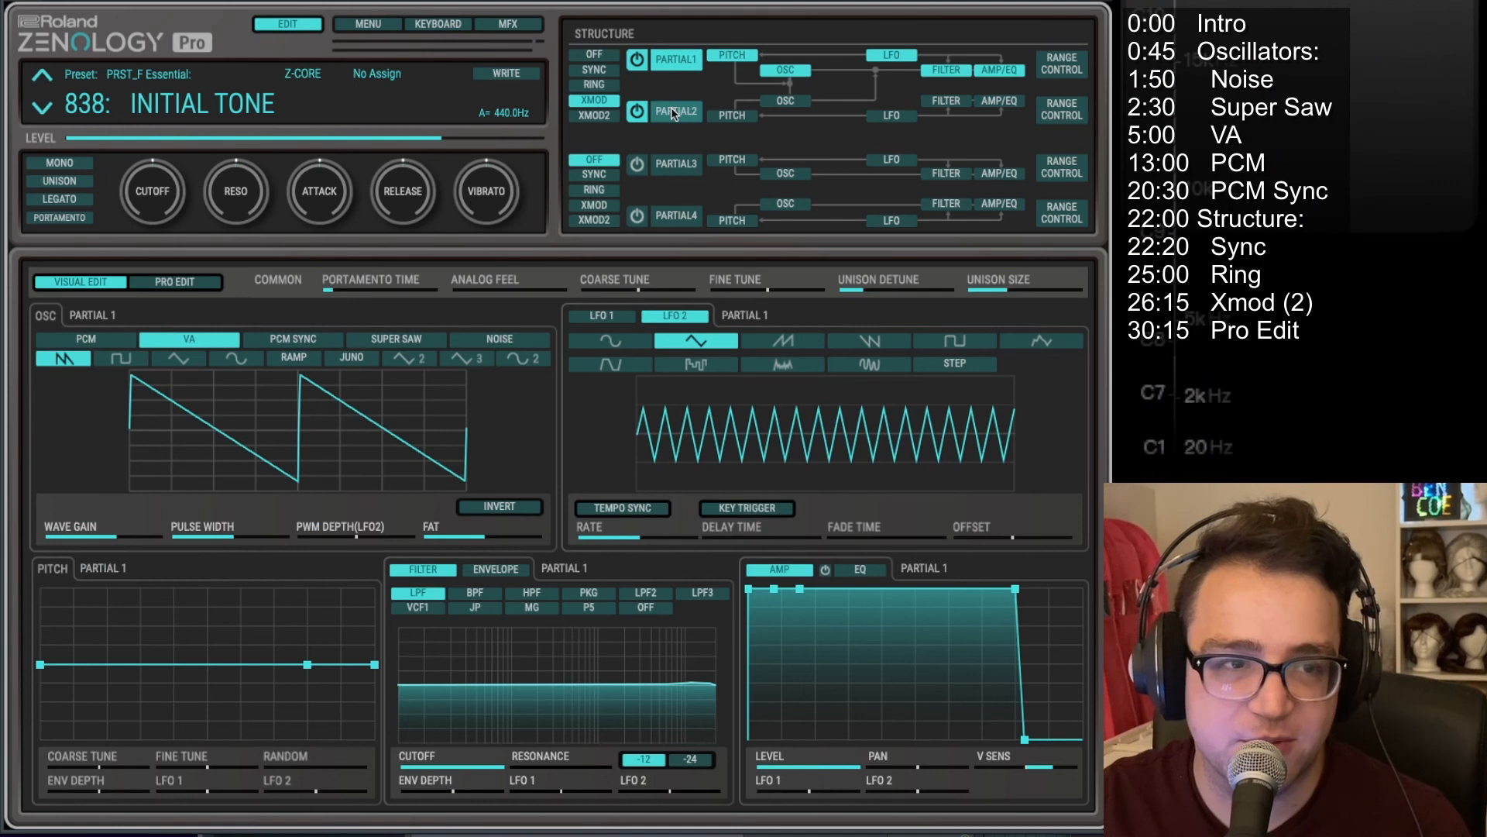
{"action": "left_click", "coordinate": [671, 107]}
{"action": "left_click", "coordinate": [669, 67]}
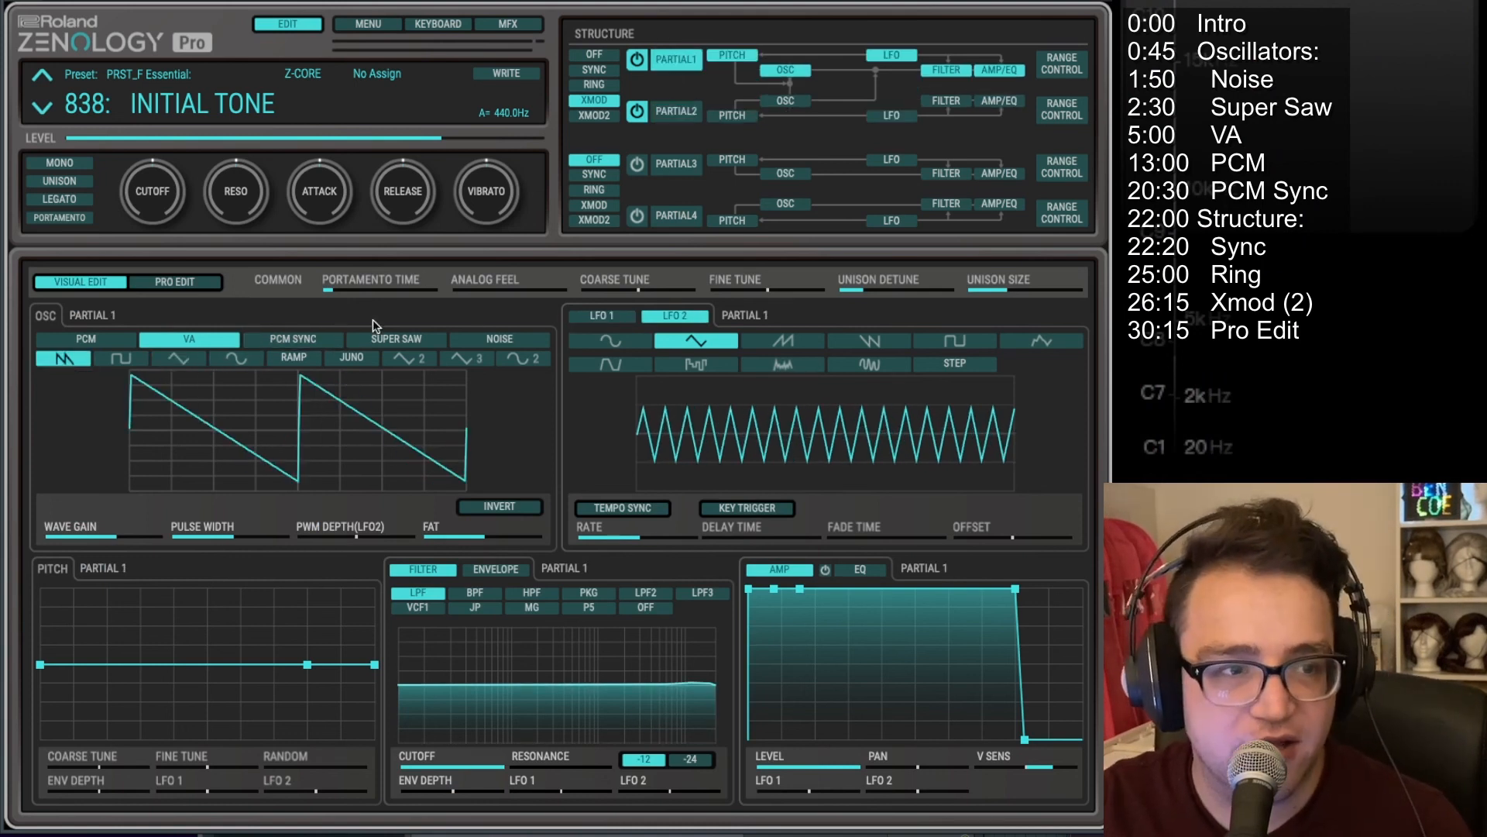
{"action": "left_click", "coordinate": [326, 342]}
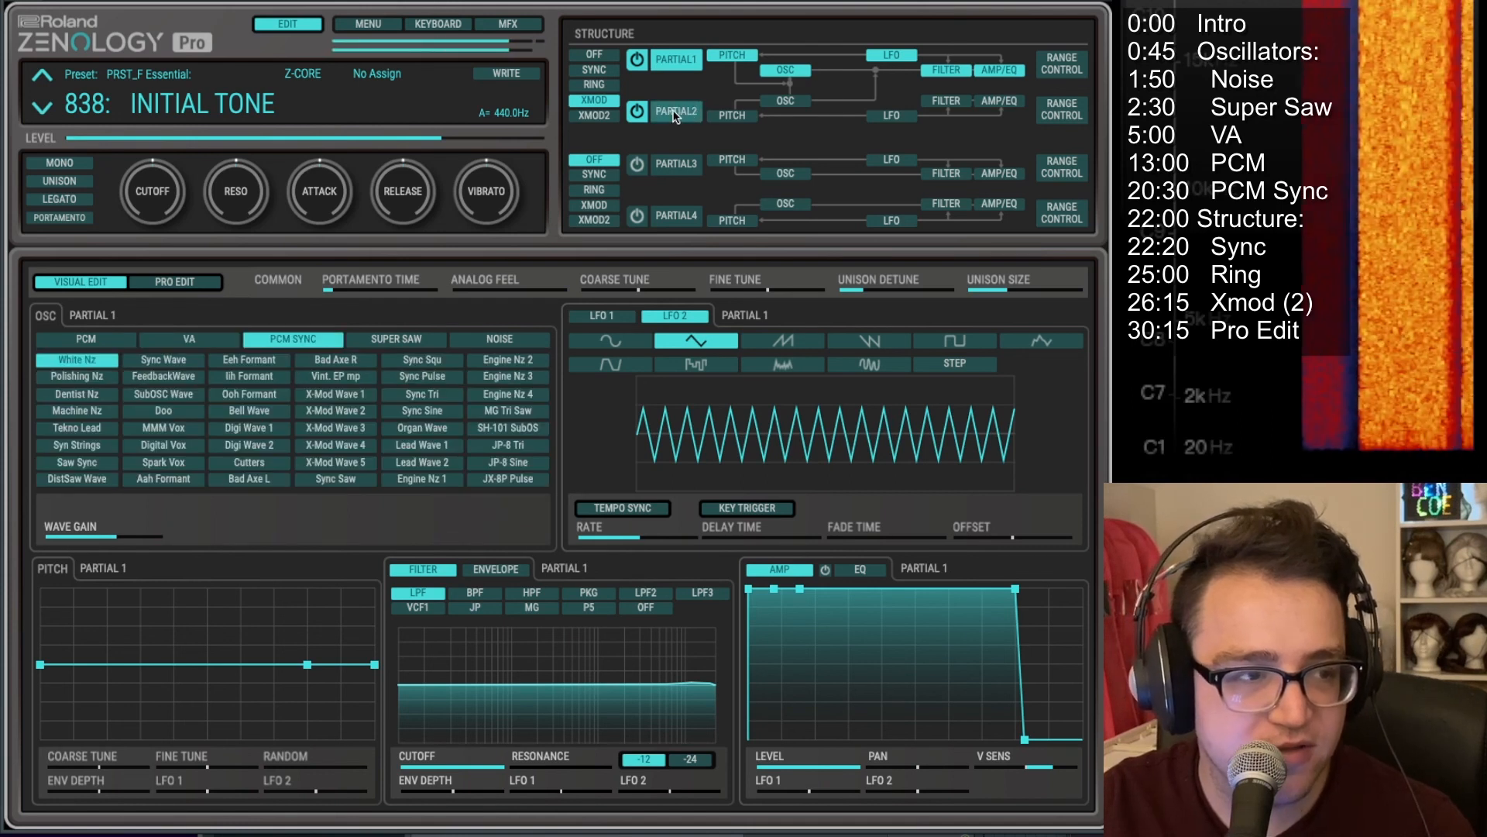
{"action": "left_click", "coordinate": [275, 375]}
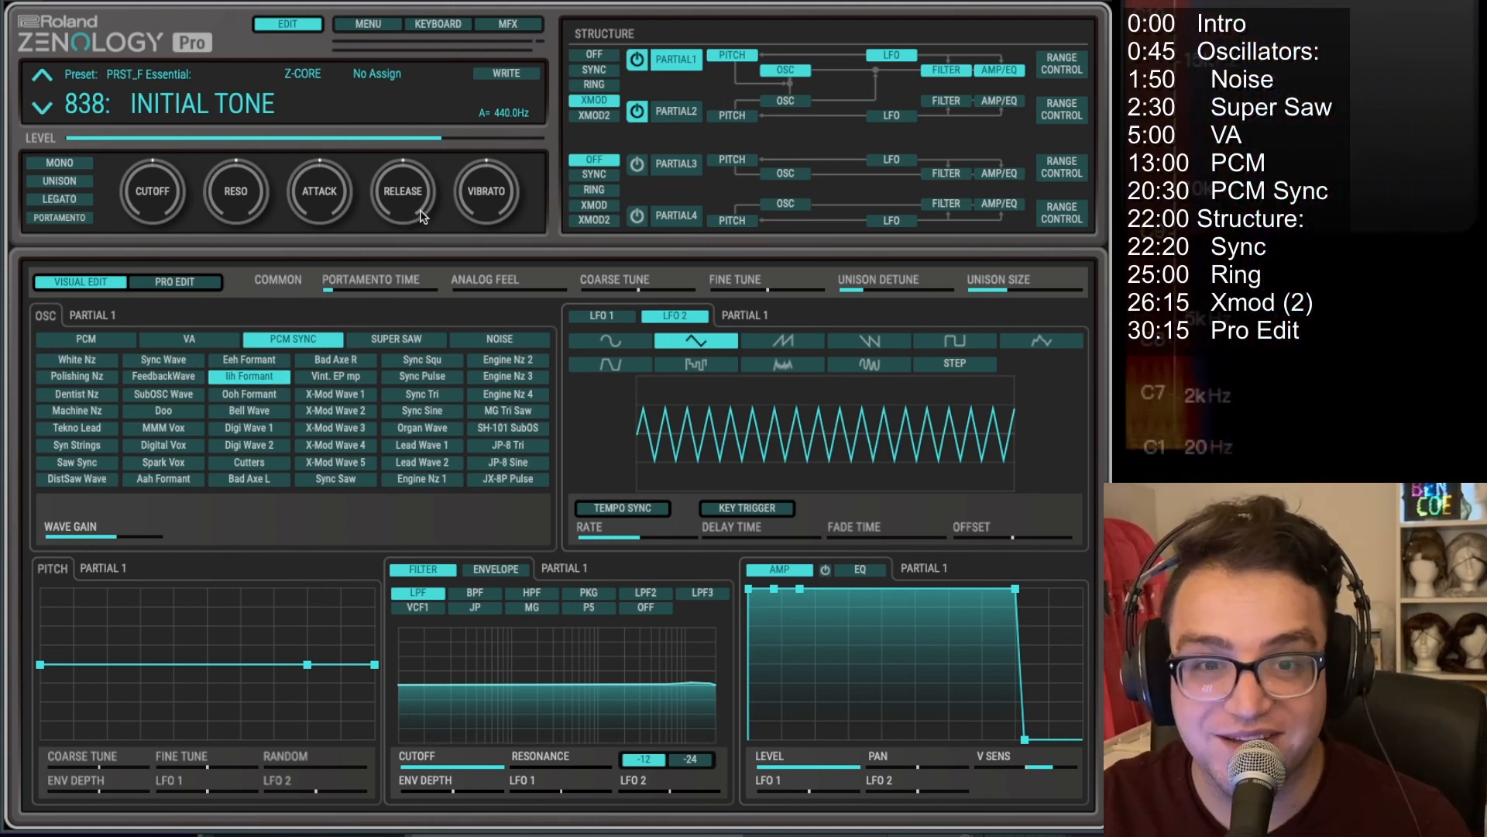
{"action": "left_click", "coordinate": [235, 336]}
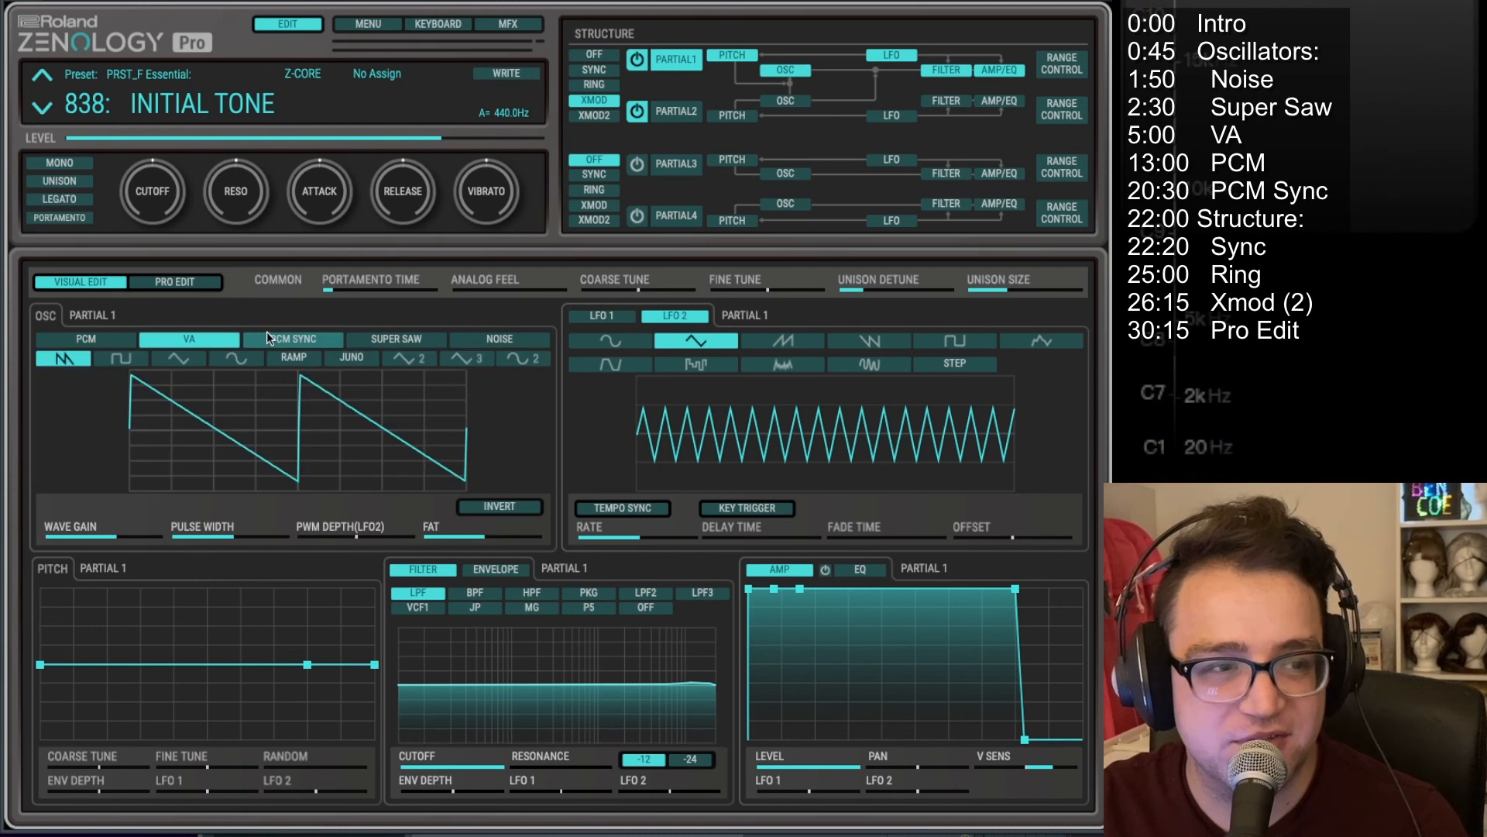
{"action": "left_click", "coordinate": [267, 332]}
Step: Compare XMOD2 and XMOD for Partials 1 and 2 while sweeping Partial 2's coarse tune back to centre, ending on XMOD2
{"action": "left_click", "coordinate": [594, 116]}
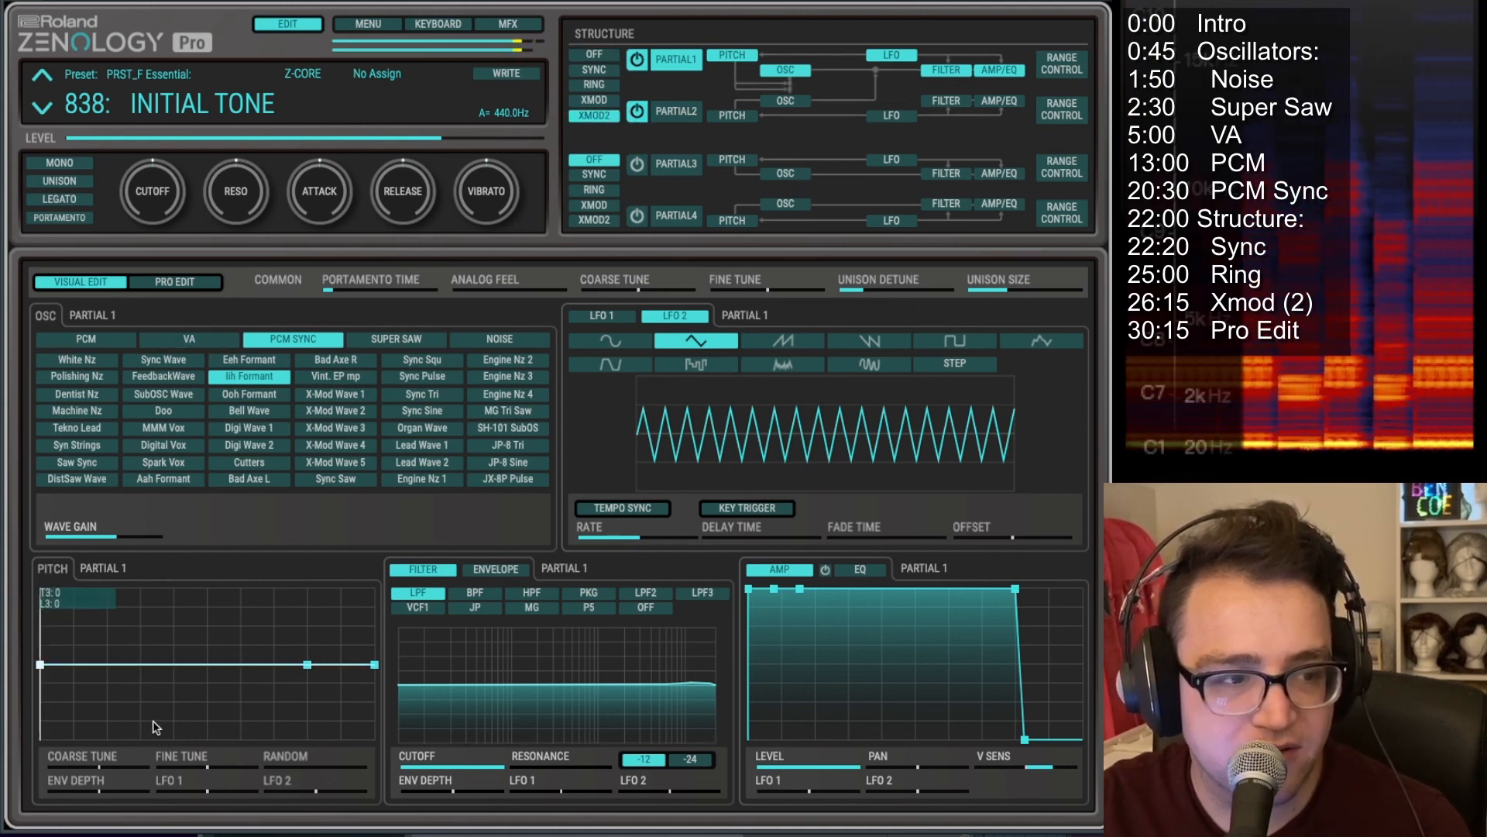
{"action": "left_click", "coordinate": [676, 103]}
{"action": "left_click_drag", "start_coordinate": [113, 770], "coordinate": [99, 768]}
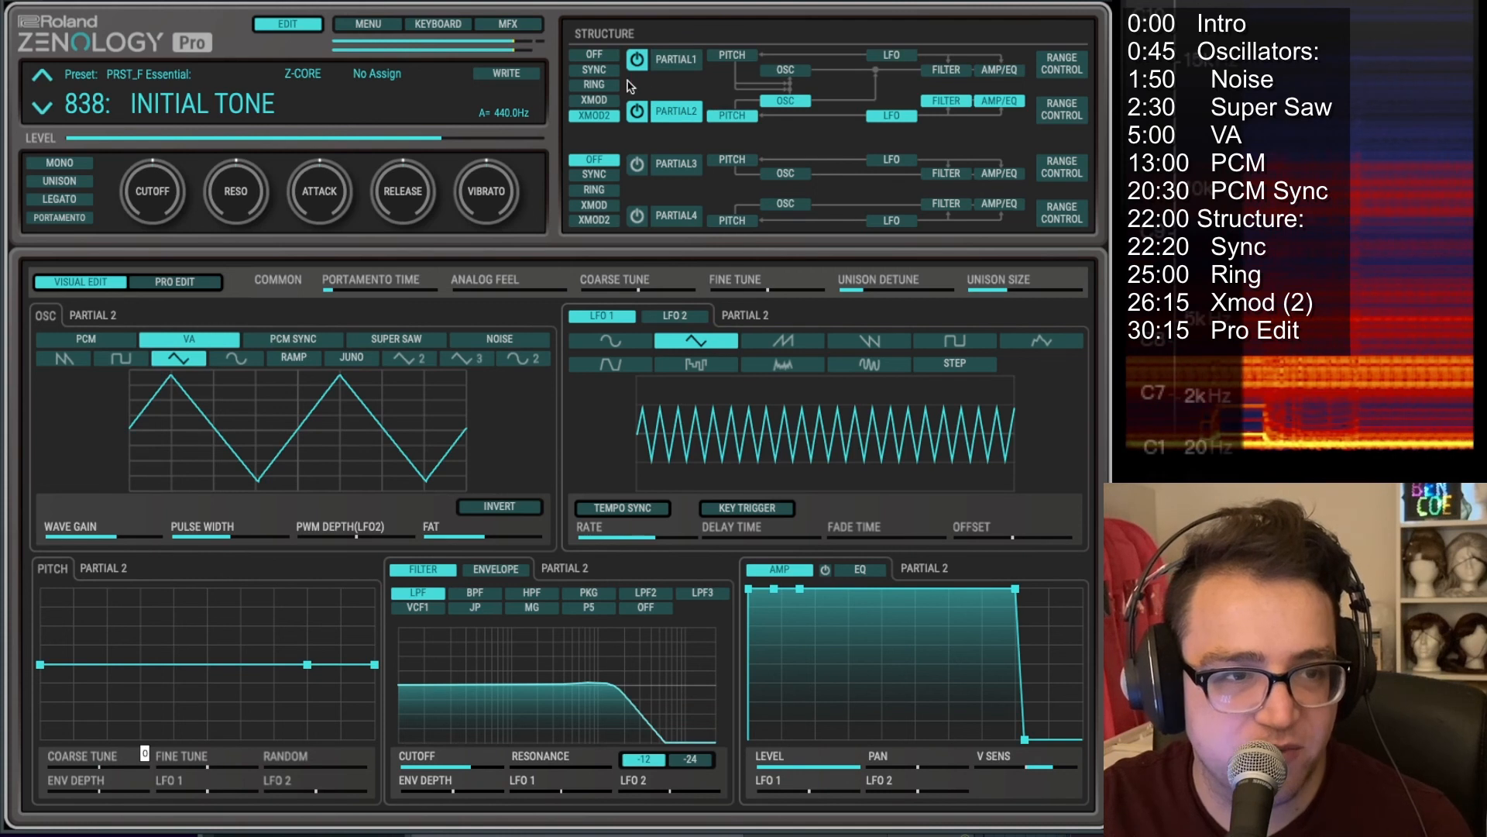
{"action": "left_click", "coordinate": [594, 100]}
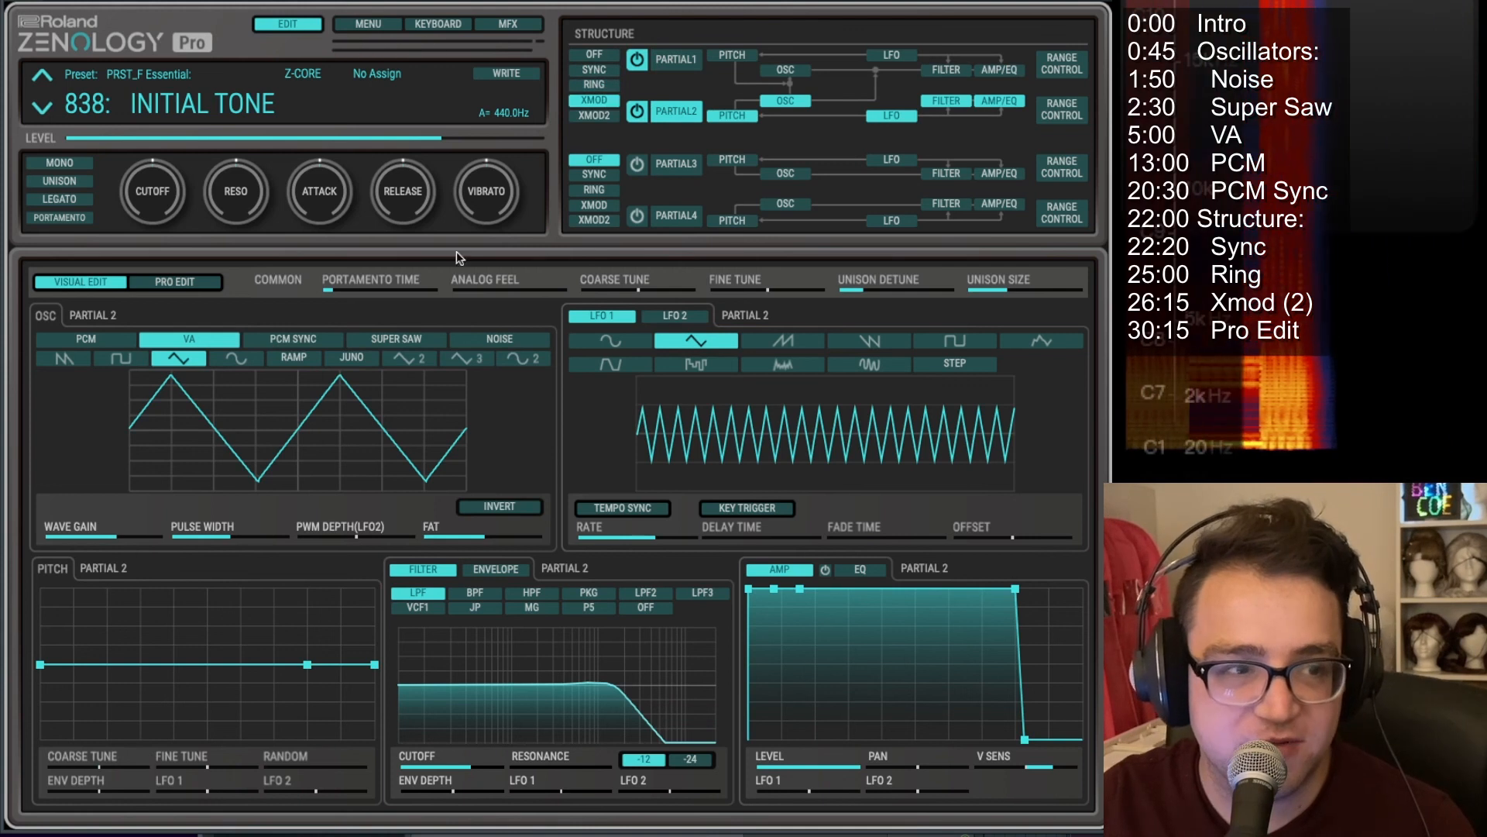
{"action": "left_click", "coordinate": [610, 113]}
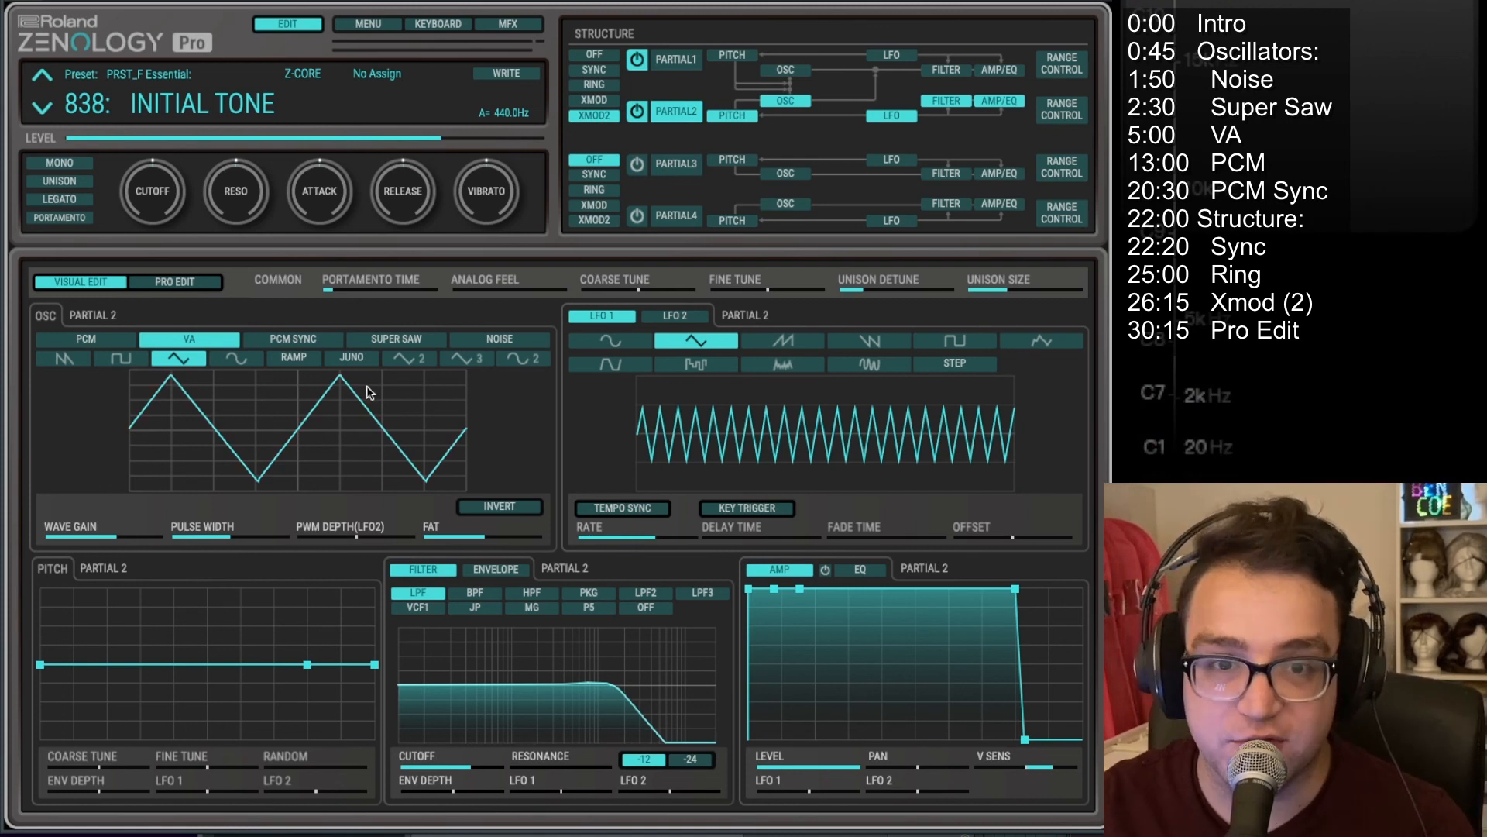
Step: Give both Partial 2 and Partial 1 a VA oscillator with a sine wave
{"action": "left_click", "coordinate": [256, 364]}
{"action": "left_click", "coordinate": [193, 365]}
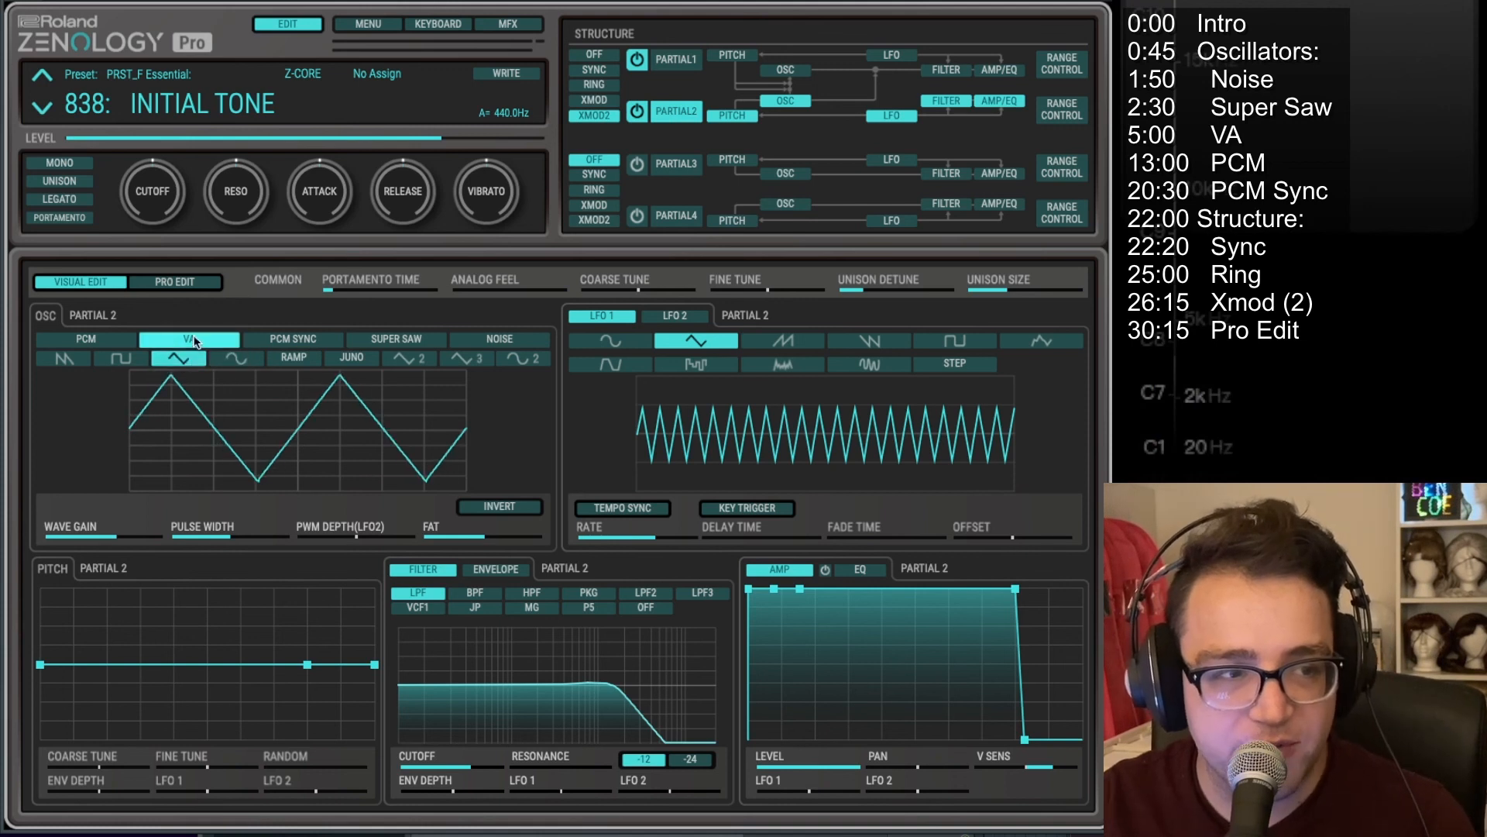
{"action": "left_click", "coordinate": [214, 355]}
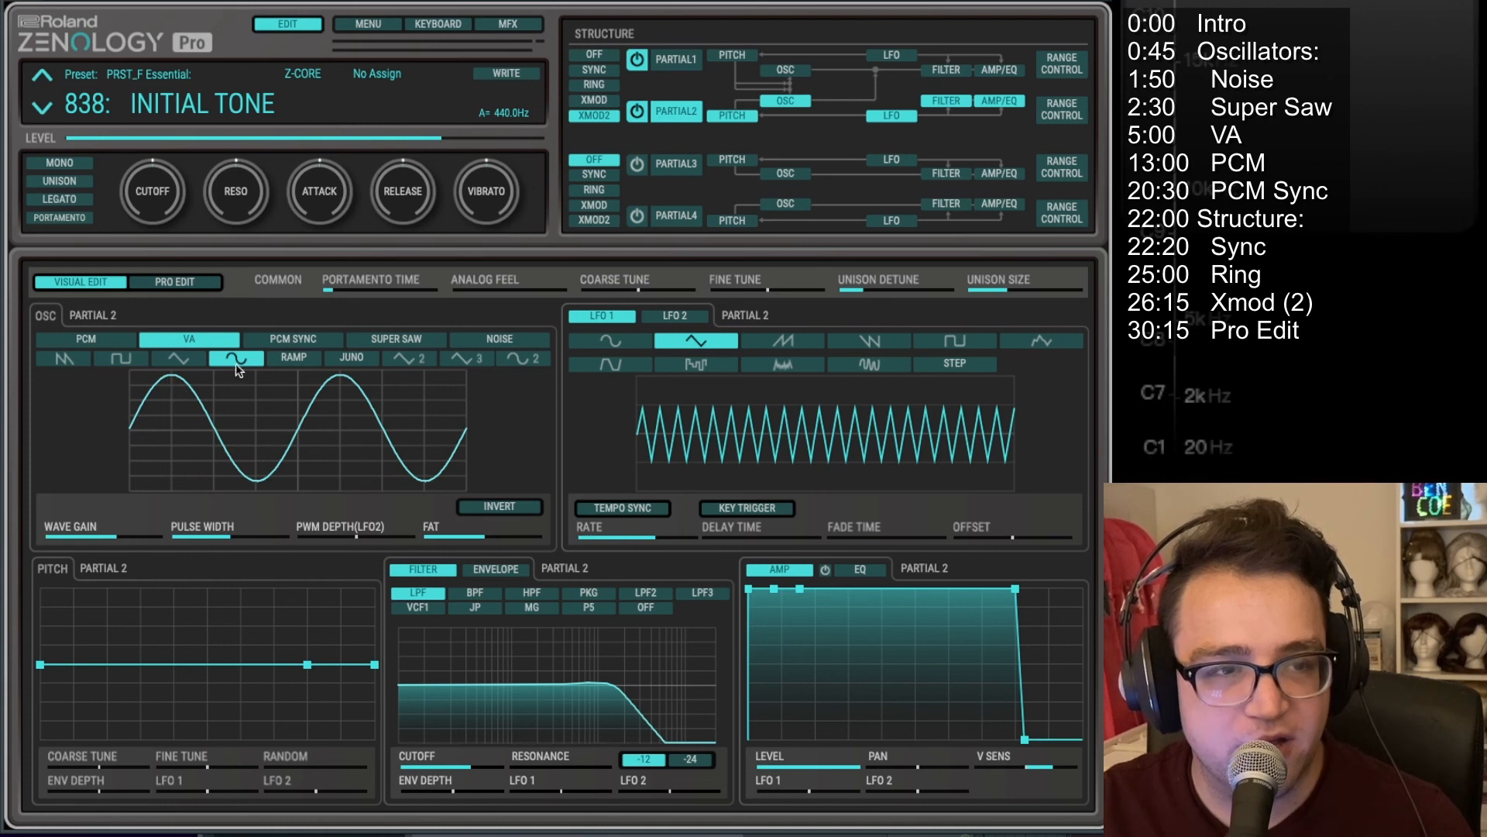
{"action": "left_click", "coordinate": [675, 60]}
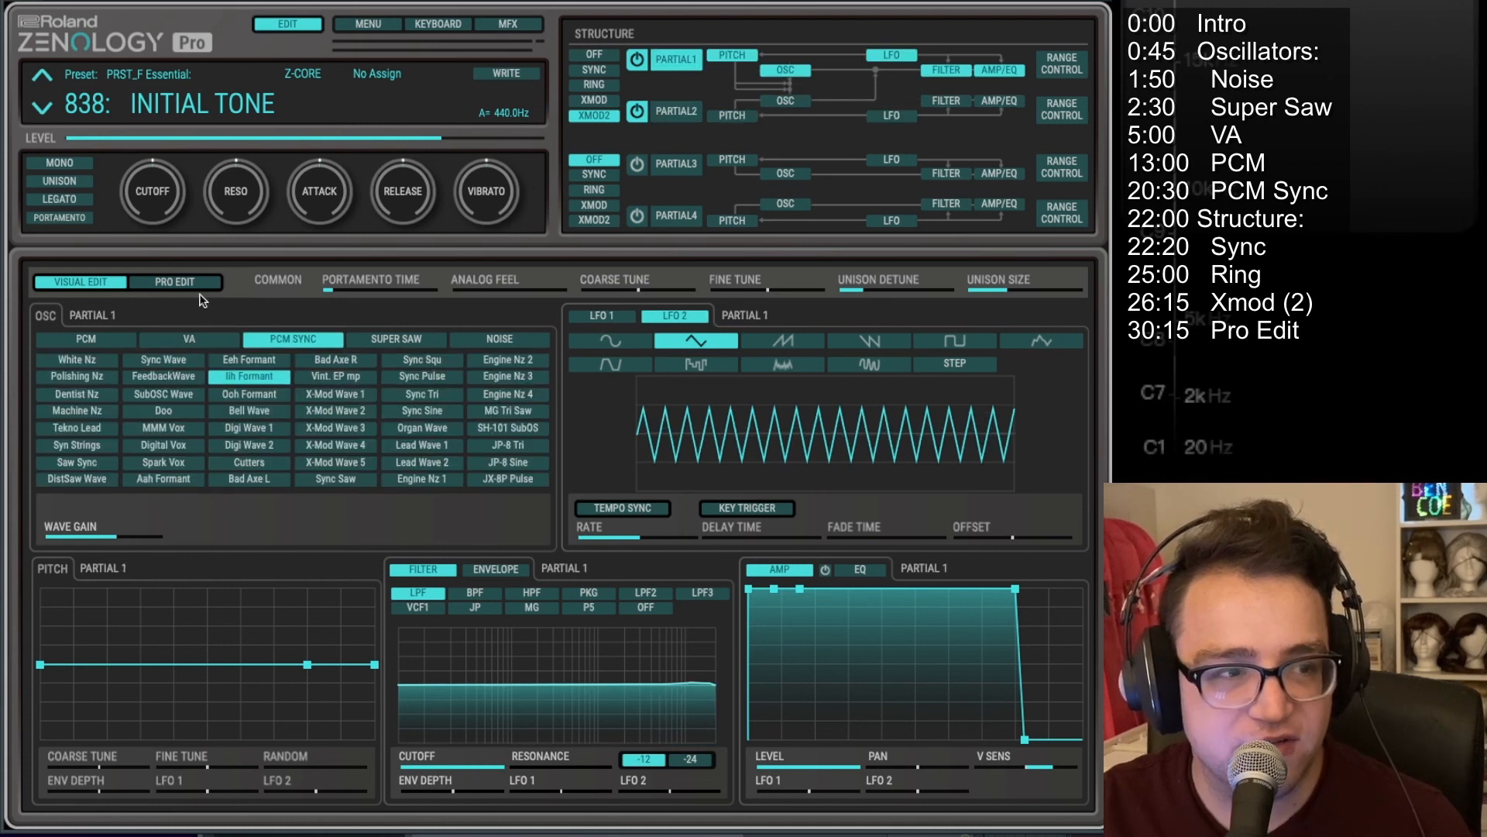
{"action": "left_click", "coordinate": [192, 341]}
{"action": "left_click", "coordinate": [217, 358]}
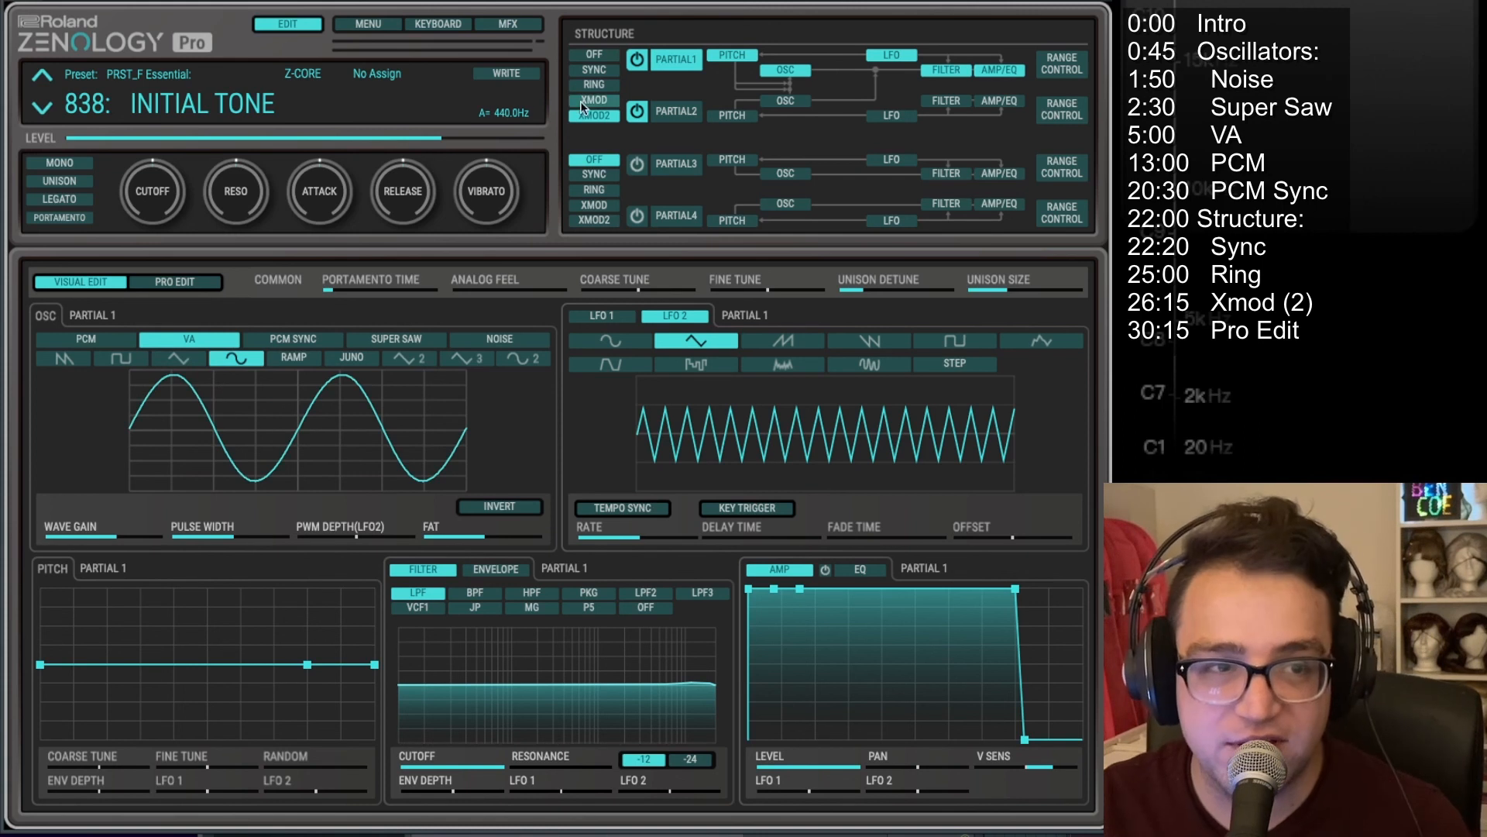
Step: Turn off the structure for Partials 1 and 2 and go through Partial 1's oscillator types, ending on PCM
{"action": "left_click", "coordinate": [588, 70]}
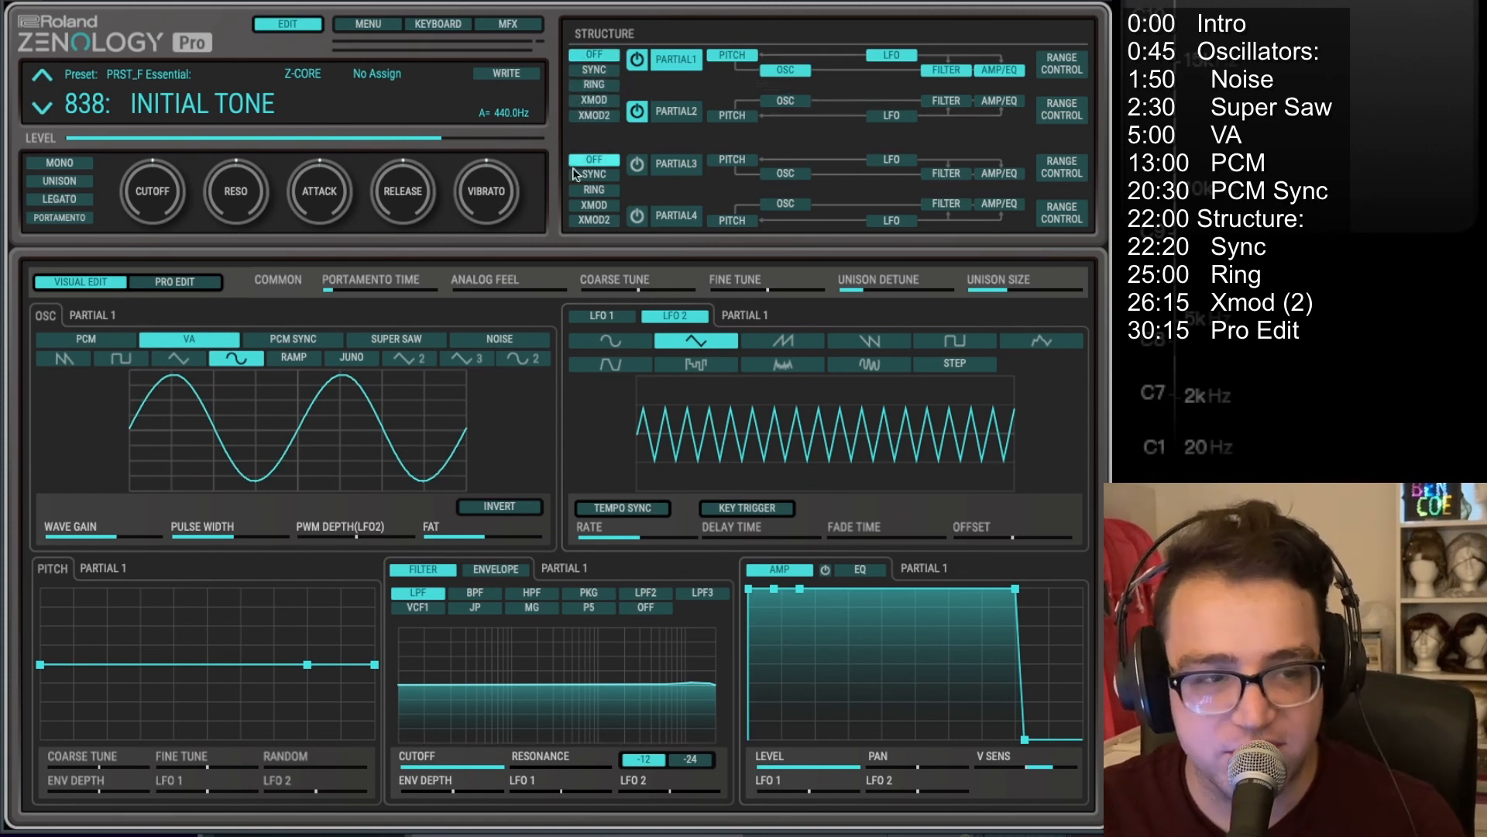
{"action": "left_click", "coordinate": [337, 338]}
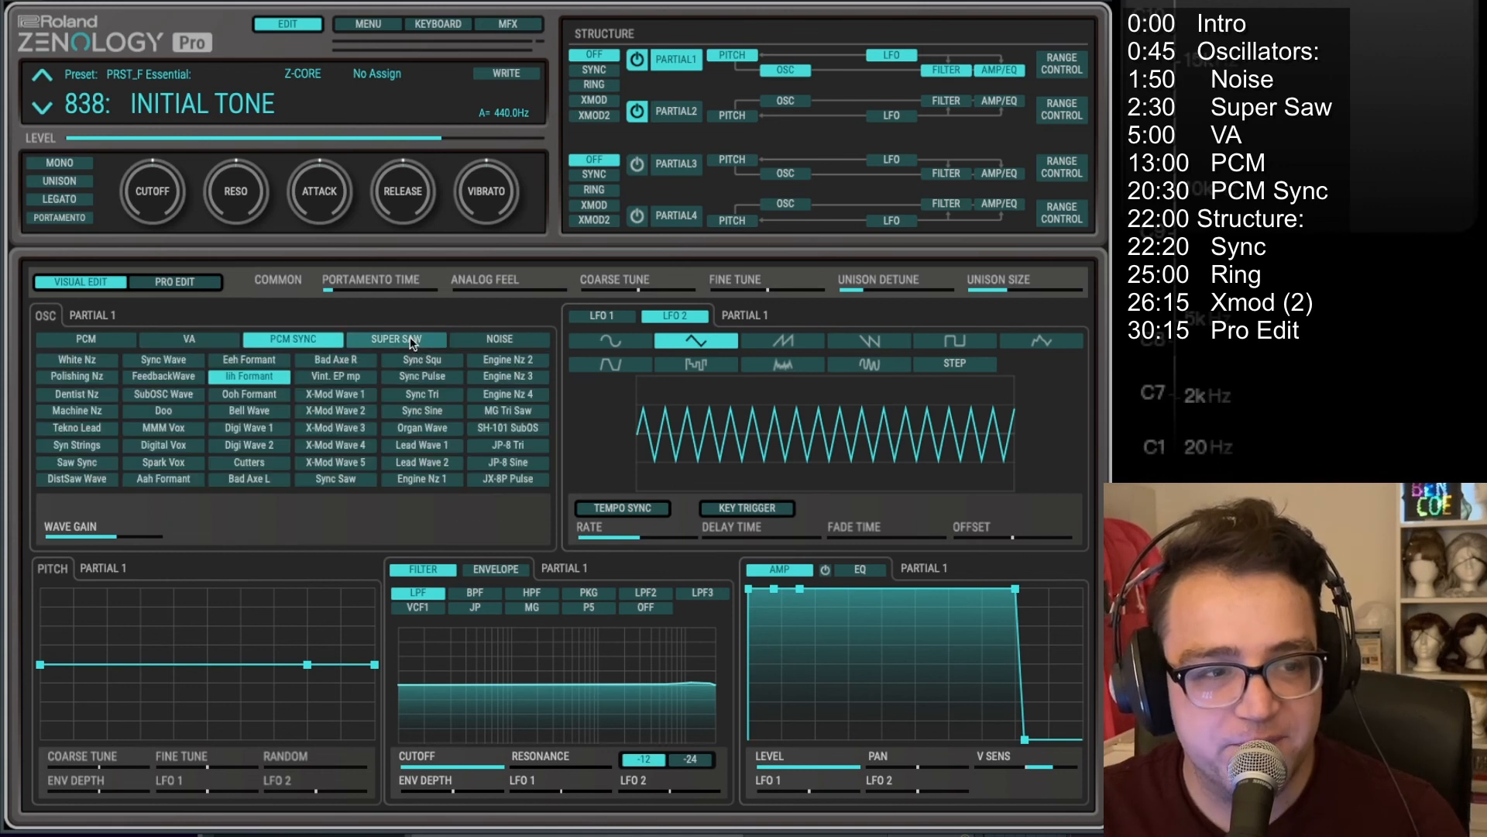
{"action": "left_click", "coordinate": [410, 339]}
{"action": "left_click", "coordinate": [293, 339]}
{"action": "left_click", "coordinate": [175, 341]}
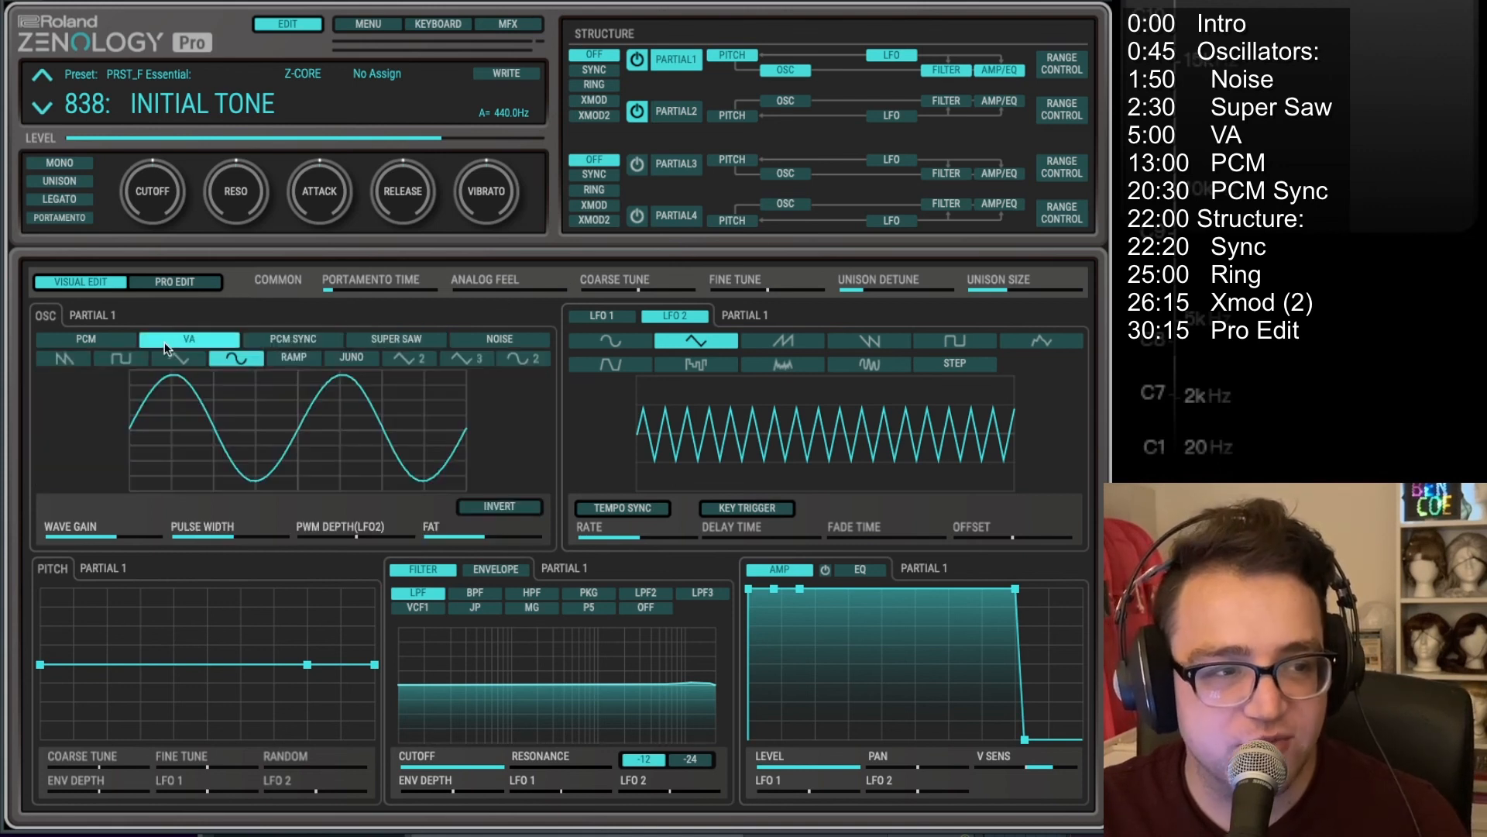
{"action": "left_click", "coordinate": [116, 340]}
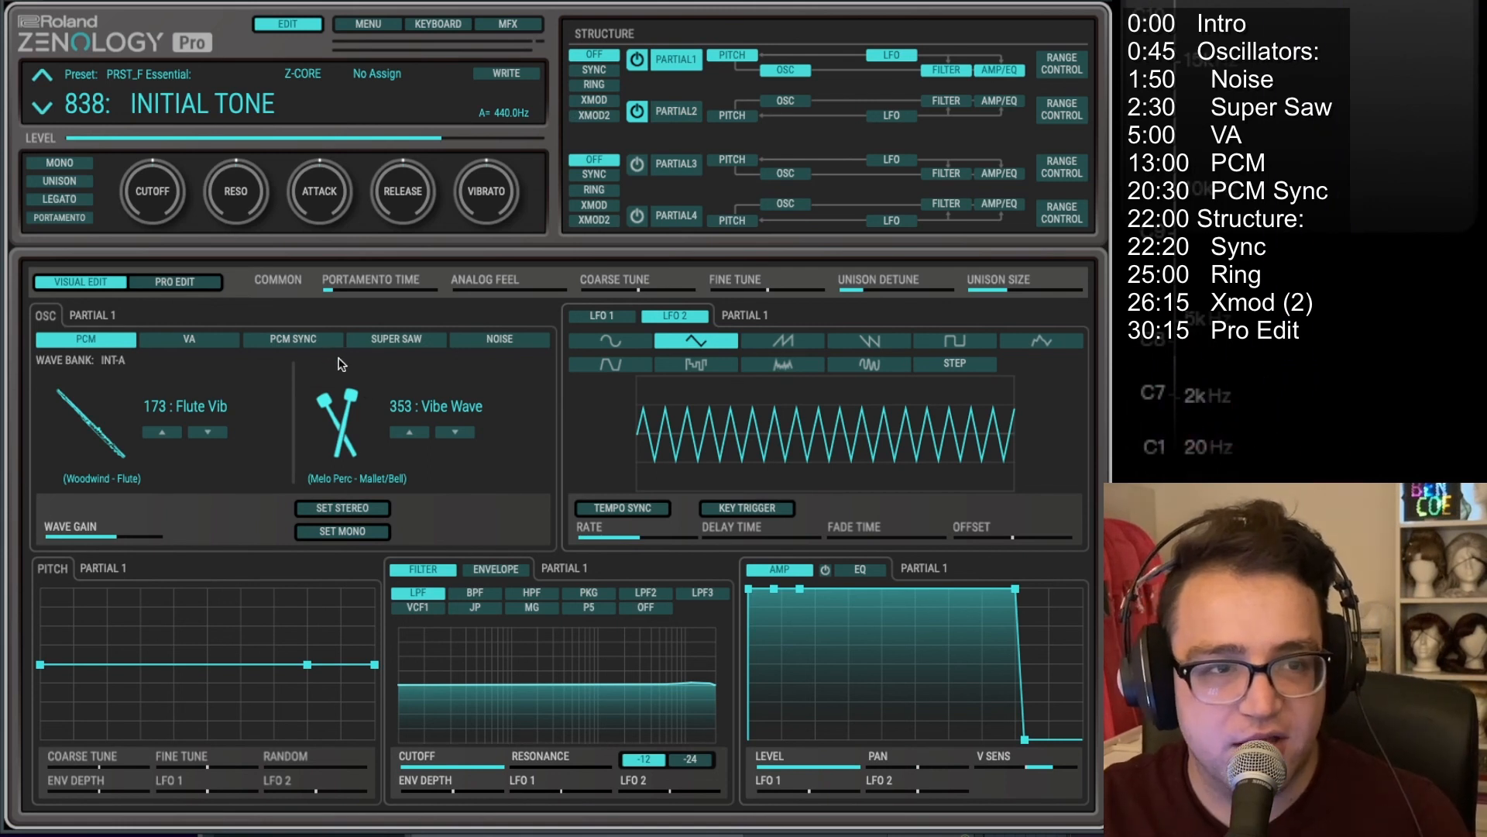
Step: Set Partial 2's oscillator to Super Saw and its low-pass filter to cutoff 712 and resonance 53
{"action": "left_click", "coordinate": [672, 109]}
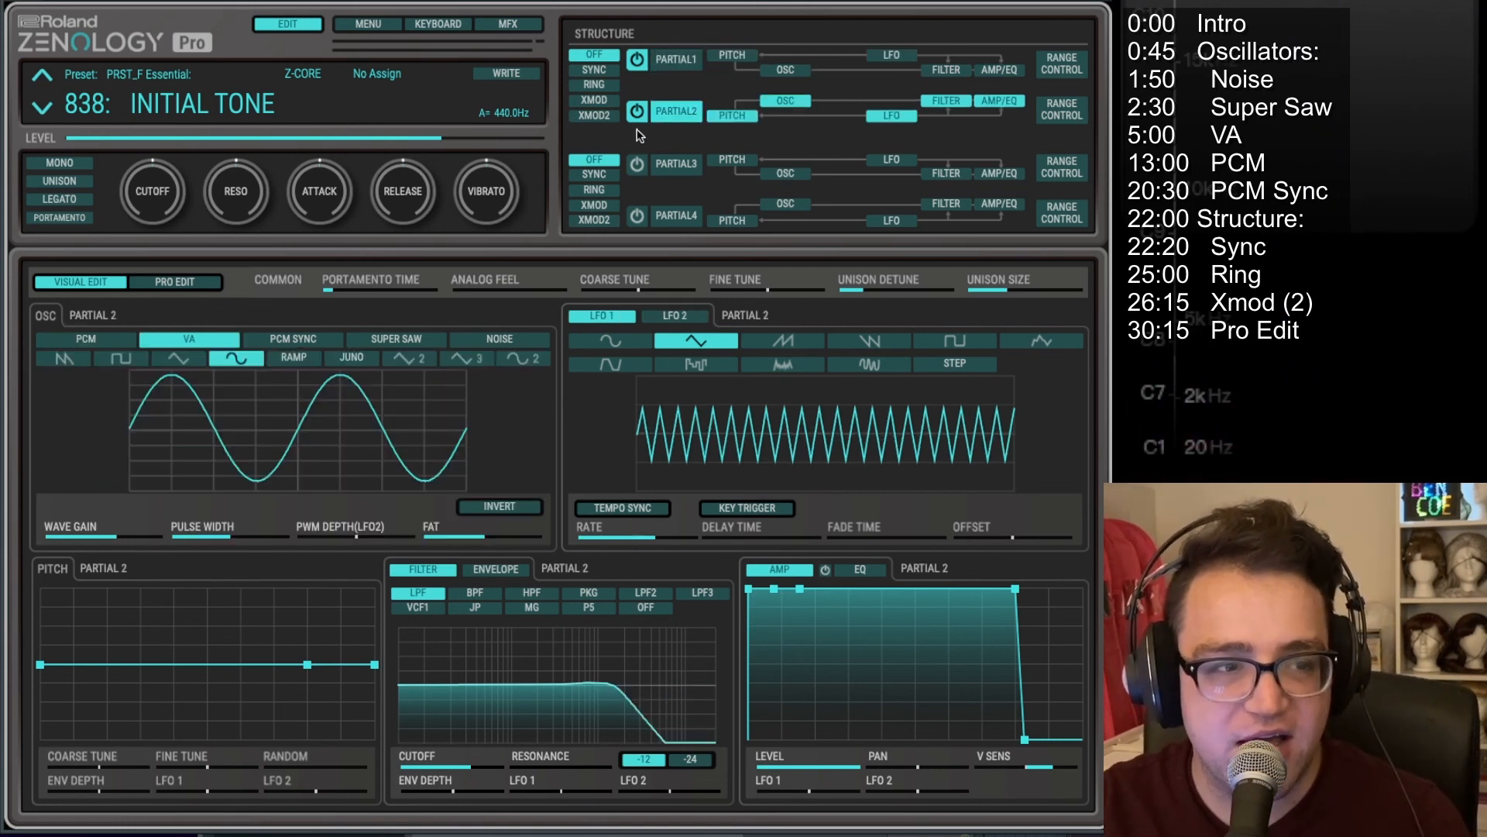
{"action": "left_click", "coordinate": [388, 337]}
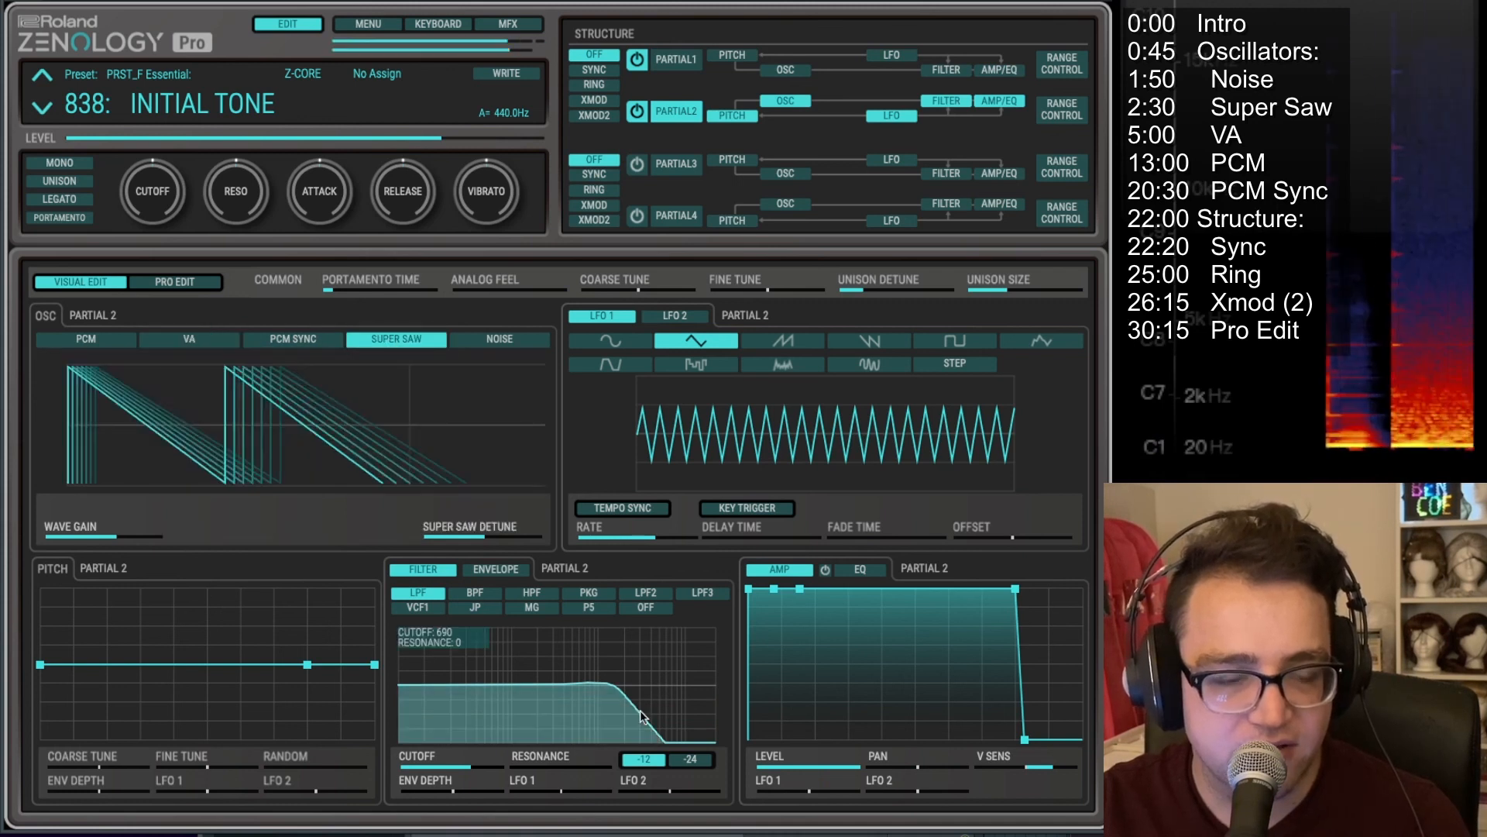
{"action": "left_click_drag", "start_coordinate": [642, 716], "coordinate": [616, 701]}
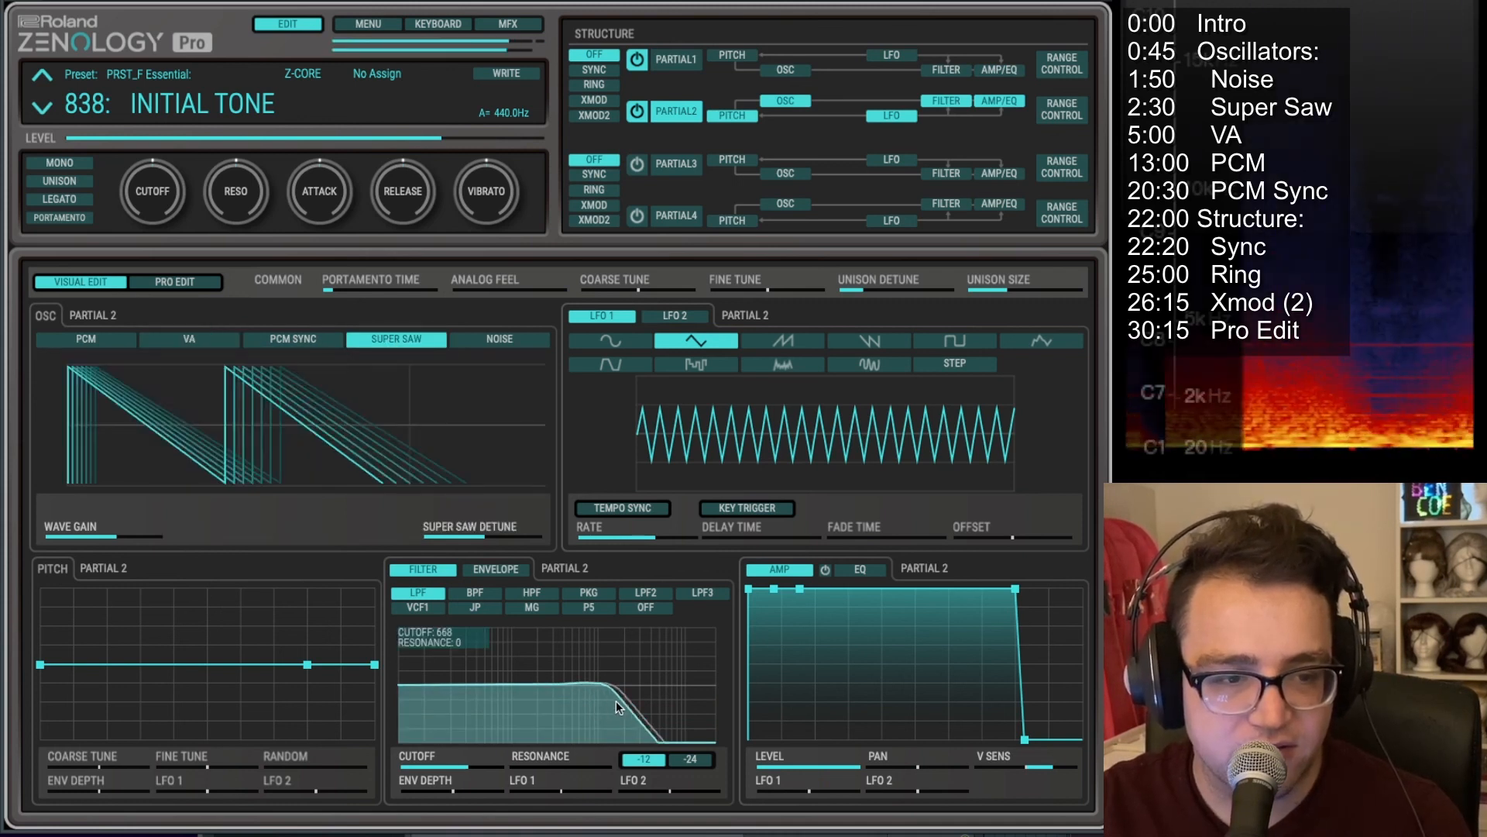
{"action": "left_click_drag", "start_coordinate": [616, 701], "coordinate": [608, 670]}
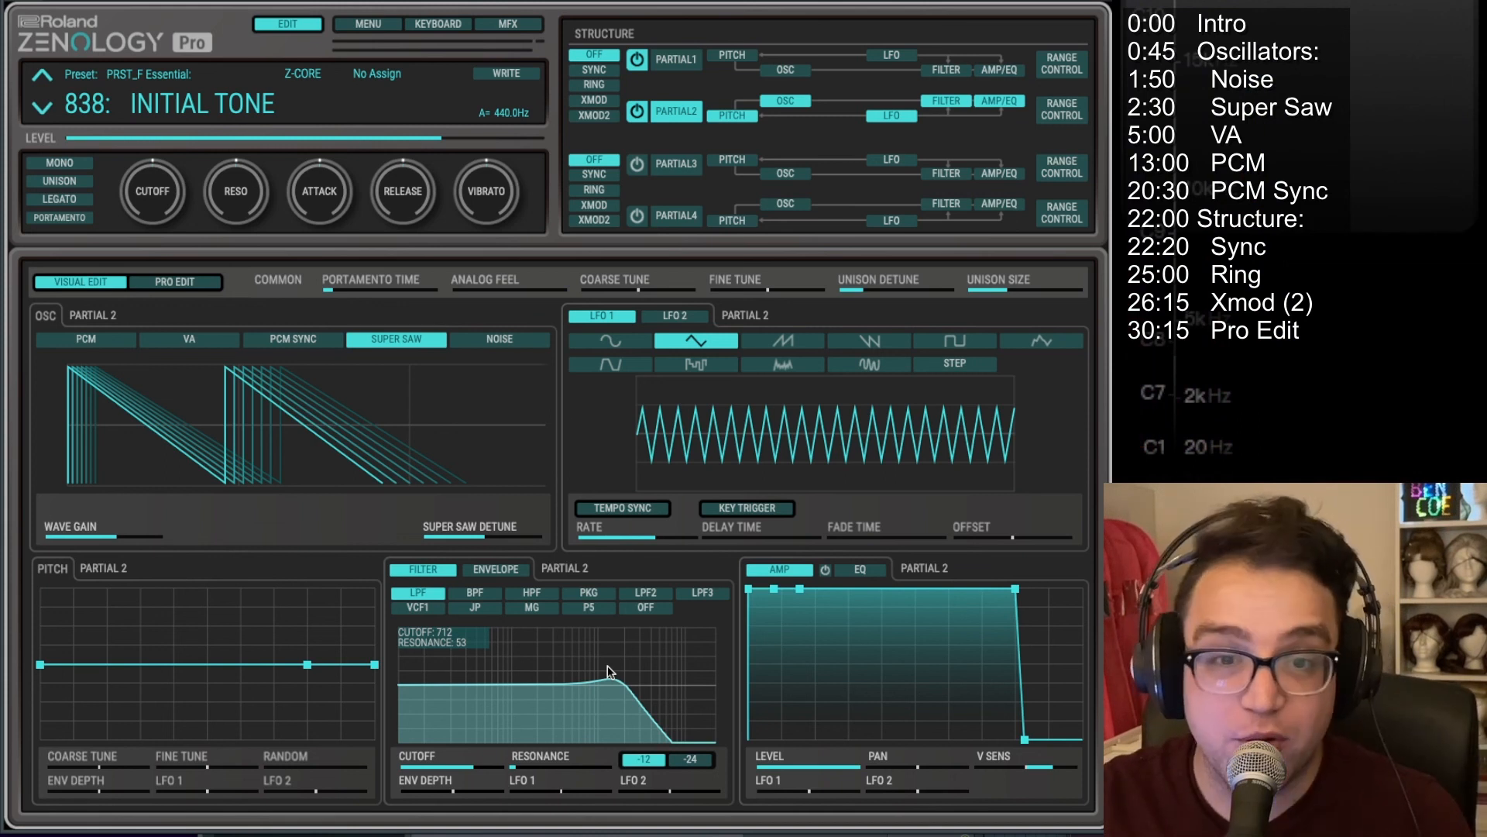
Step: Examine the Structure section in Pro Edit, including the Structure 1-2 options and the ring and XMOD parameters
{"action": "left_click", "coordinate": [175, 281]}
{"action": "scroll", "coordinate": [205, 587], "scroll_direction": "up", "scroll_amount": 2}
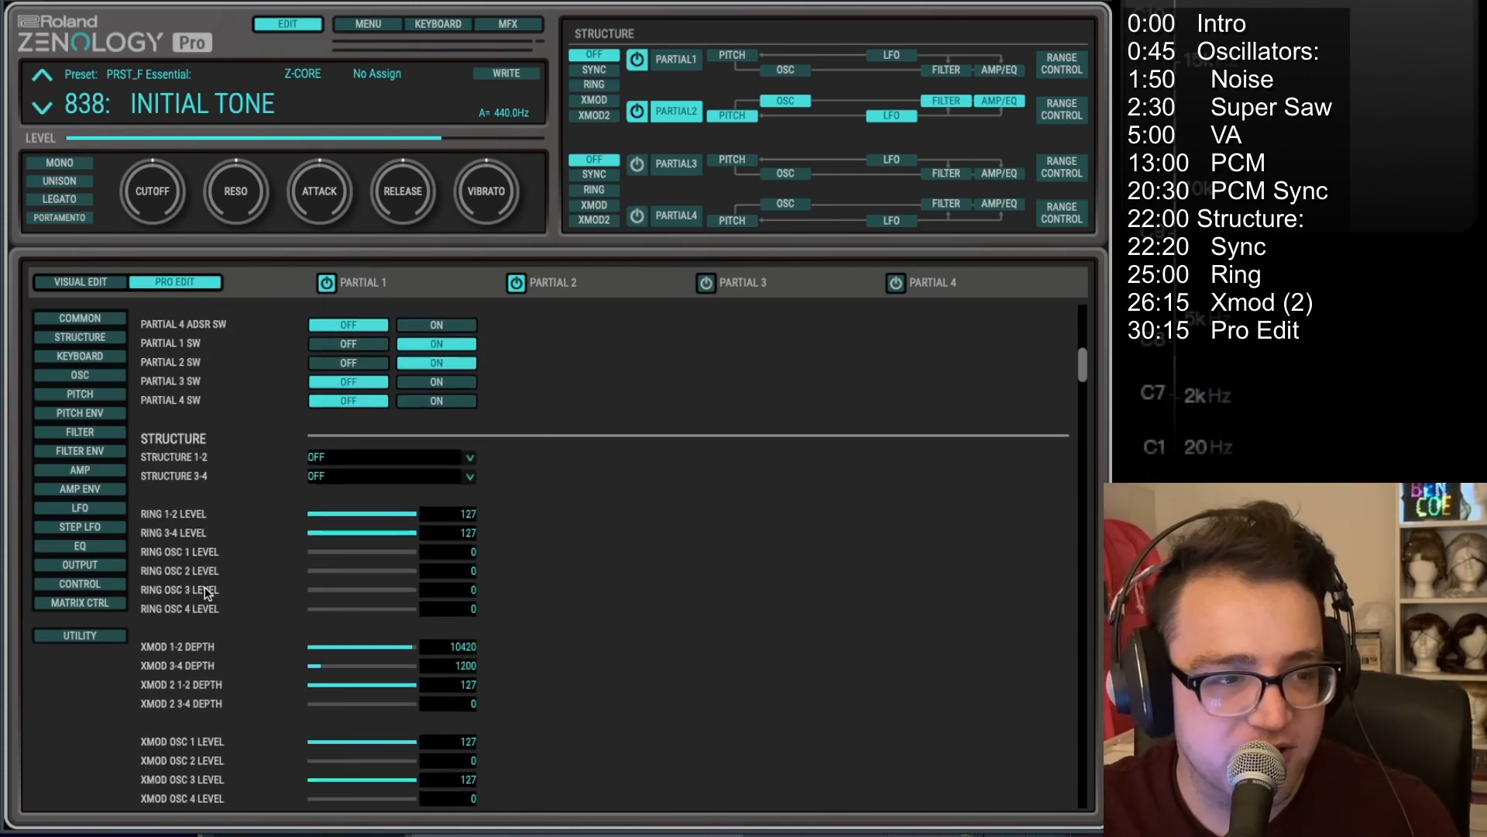
{"action": "scroll", "coordinate": [203, 585], "scroll_direction": "down", "scroll_amount": 1}
{"action": "left_click", "coordinate": [338, 416]}
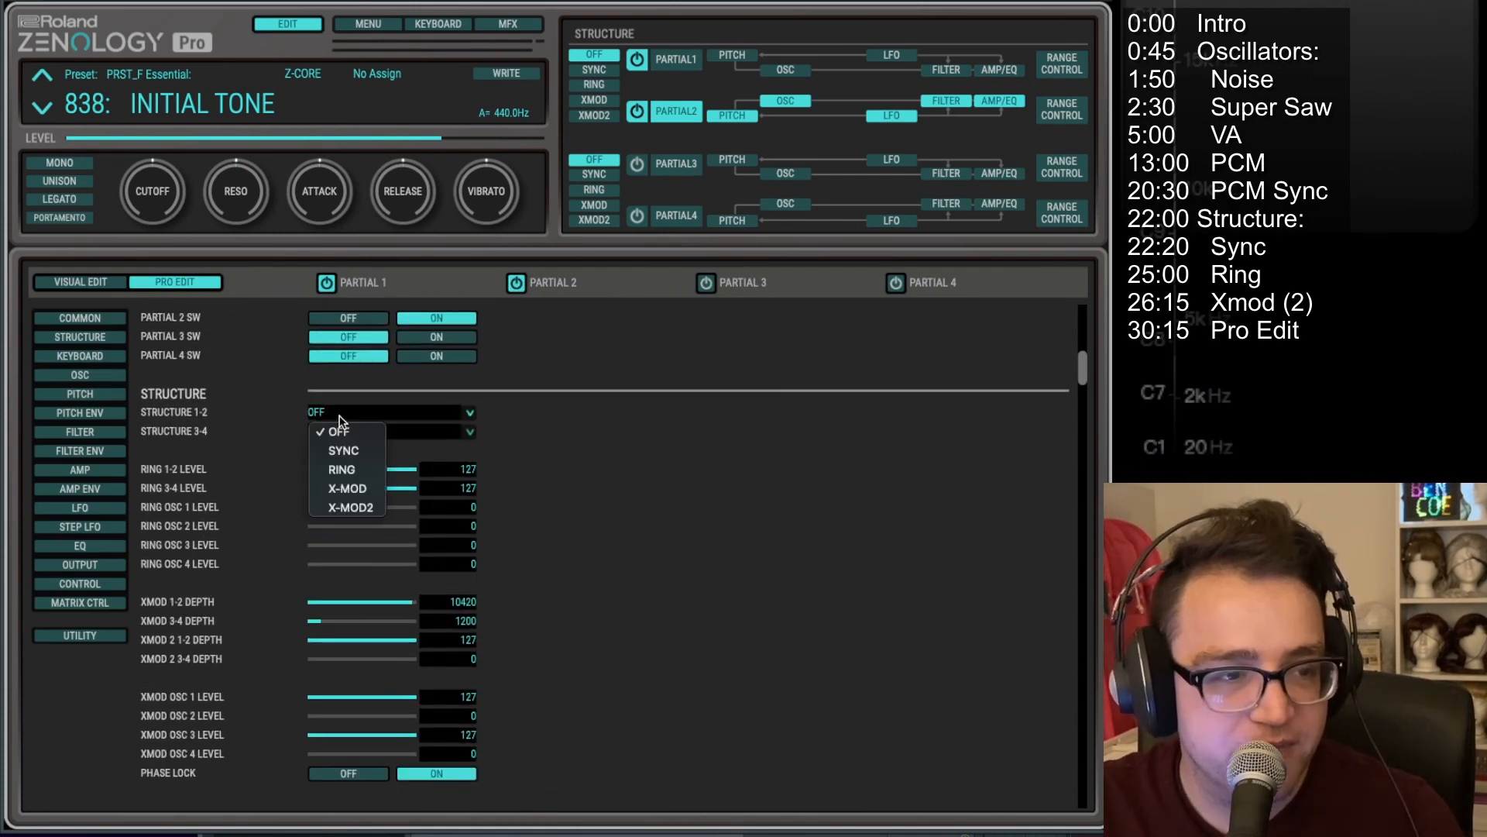
{"action": "left_click", "coordinate": [339, 416]}
{"action": "left_click", "coordinate": [339, 415]}
{"action": "left_click", "coordinate": [341, 413]}
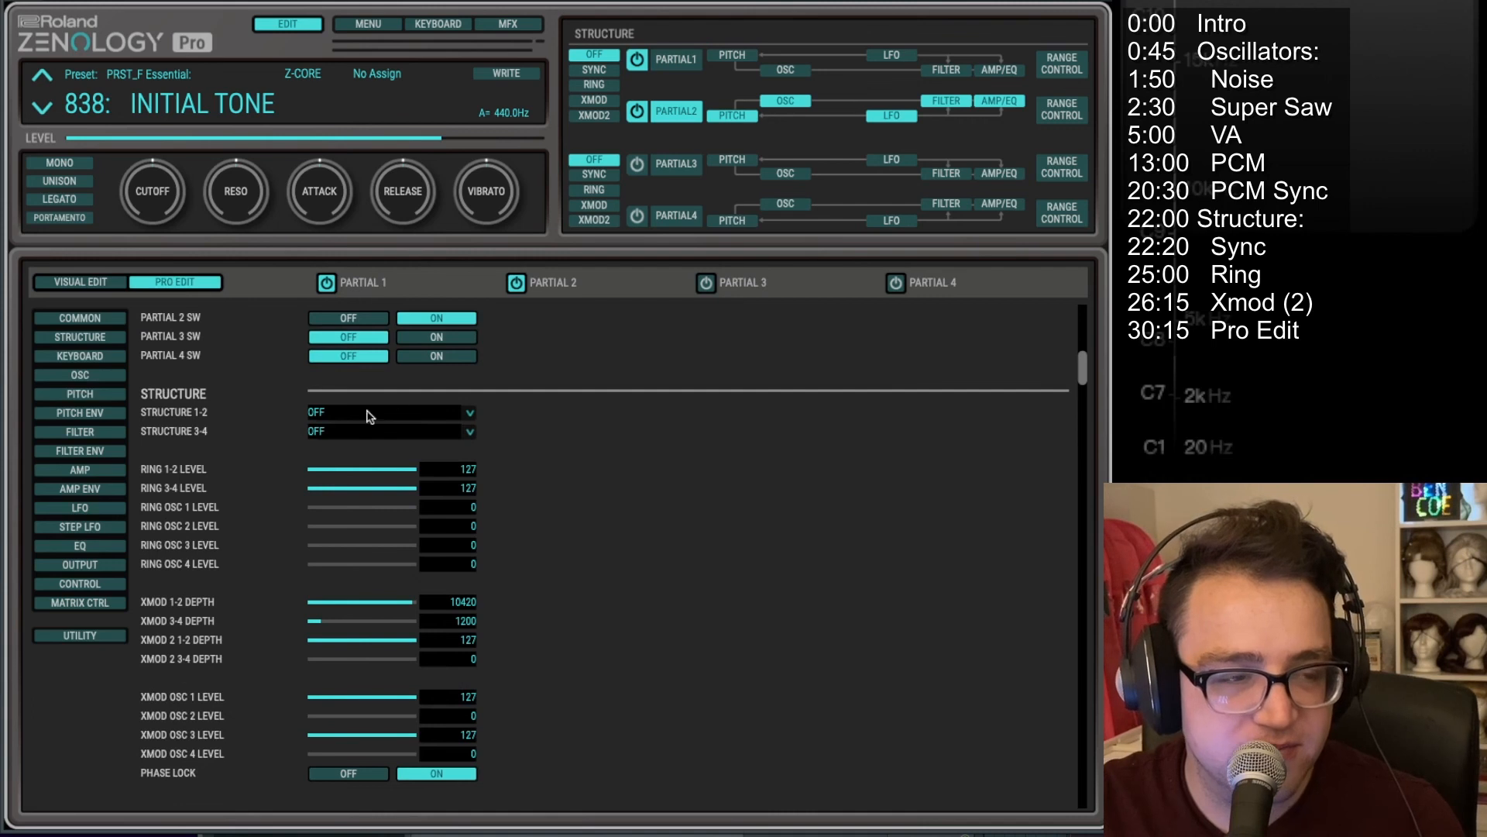
{"action": "scroll", "coordinate": [209, 512], "scroll_direction": "down", "scroll_amount": 1}
{"action": "scroll", "coordinate": [232, 507], "scroll_direction": "down", "scroll_amount": 1}
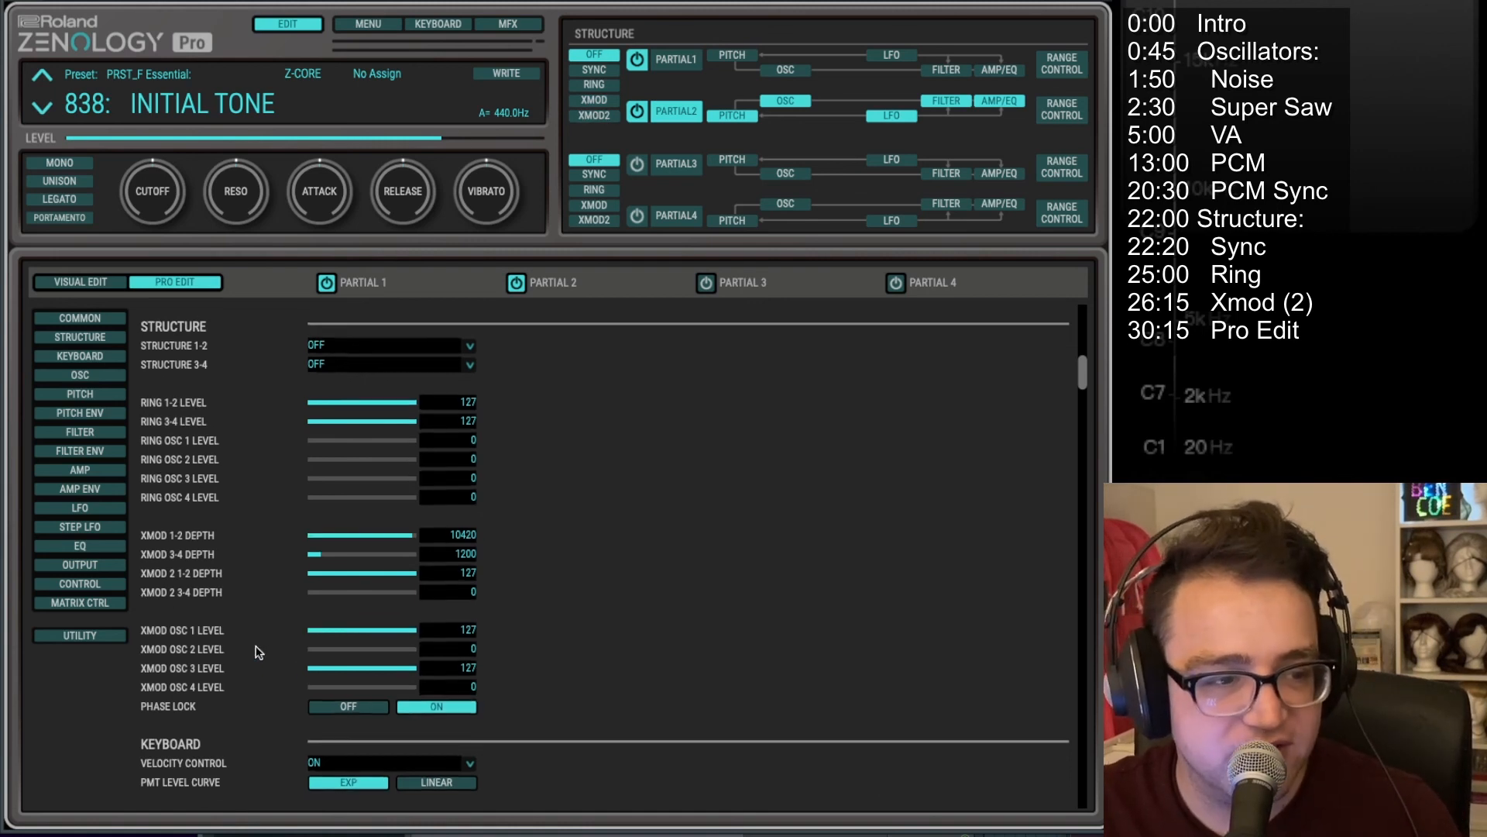
{"action": "scroll", "coordinate": [258, 652], "scroll_direction": "up", "scroll_amount": 4}
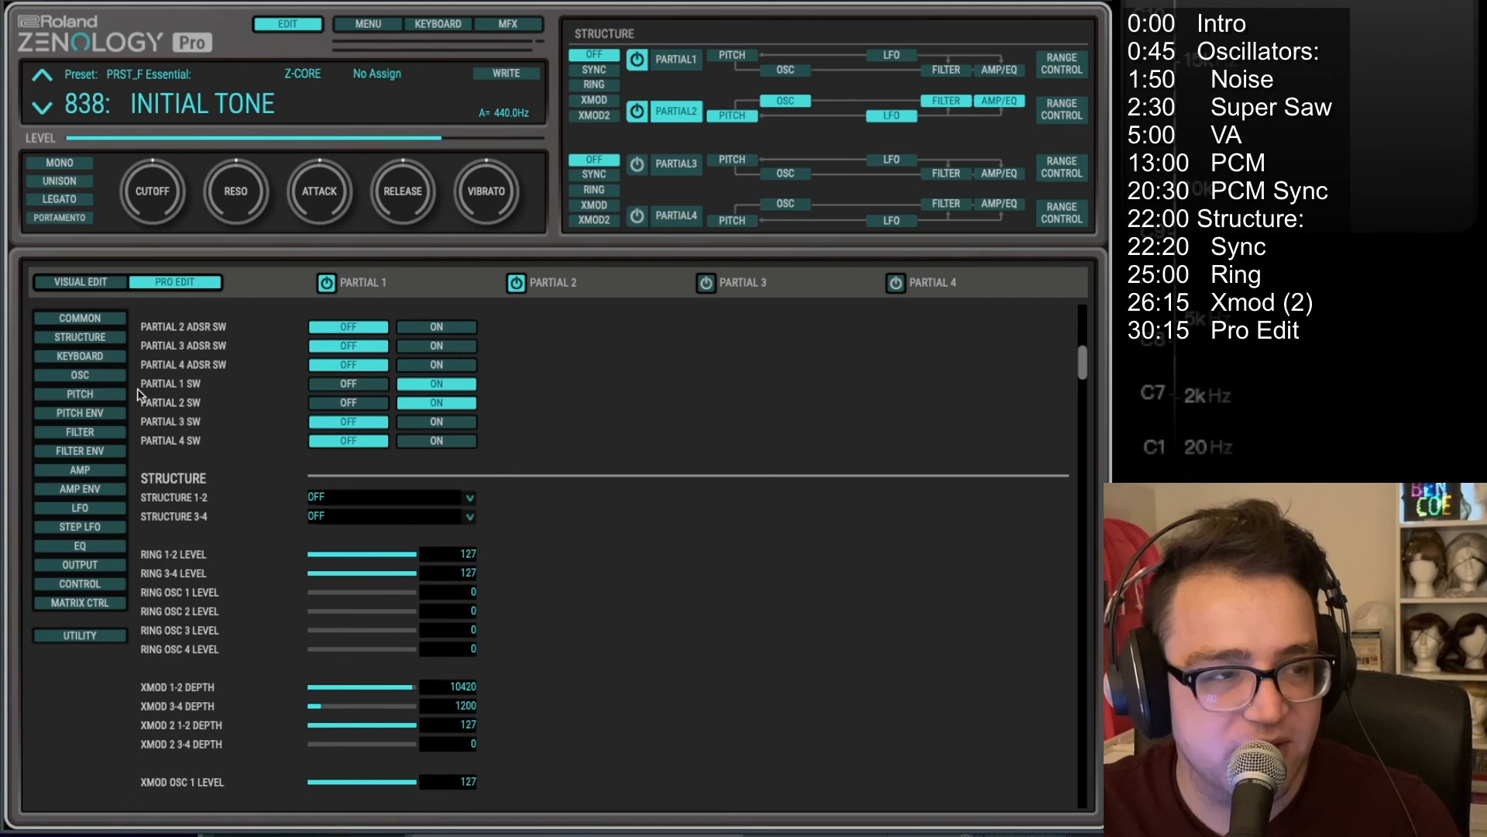
Step: Browse the Pro Edit sections from Common through Pitch Env, ending on the OSC parameters of the four partials
{"action": "left_click", "coordinate": [80, 318]}
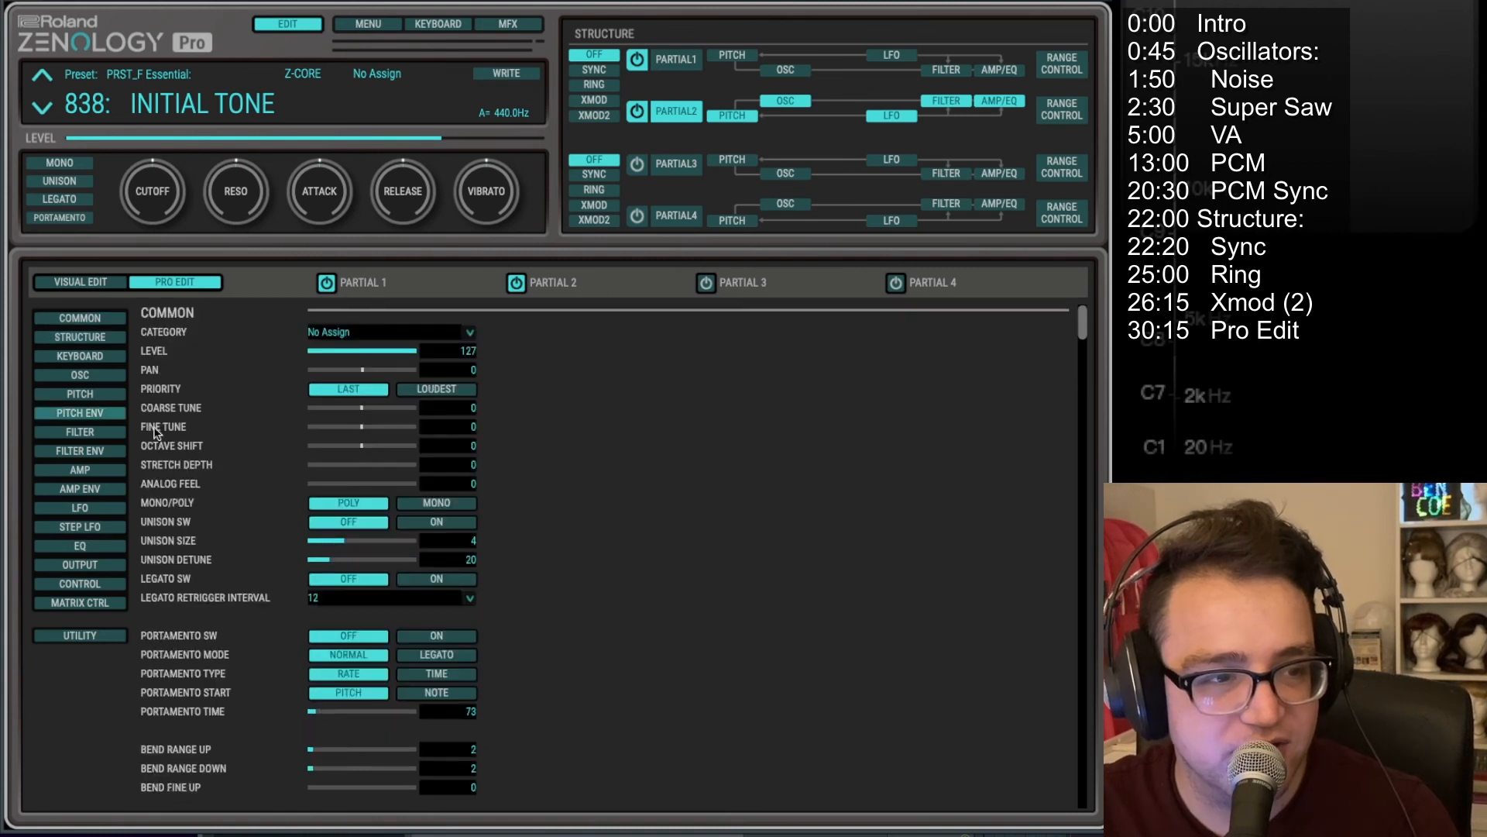
{"action": "left_click", "coordinate": [112, 336]}
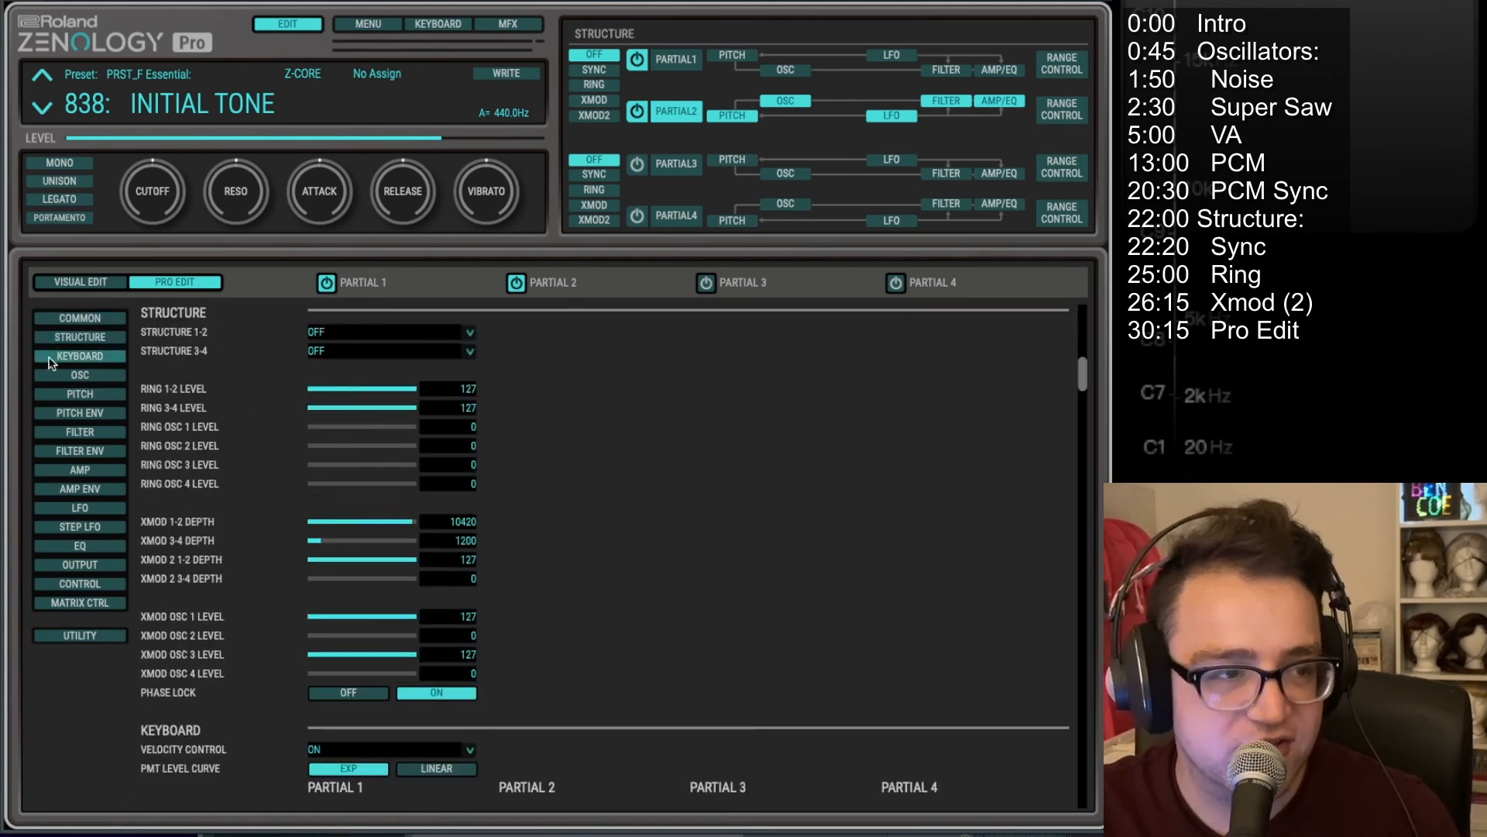
{"action": "left_click", "coordinate": [50, 358]}
{"action": "left_click", "coordinate": [66, 374]}
{"action": "left_click", "coordinate": [77, 394]}
{"action": "left_click", "coordinate": [80, 413]}
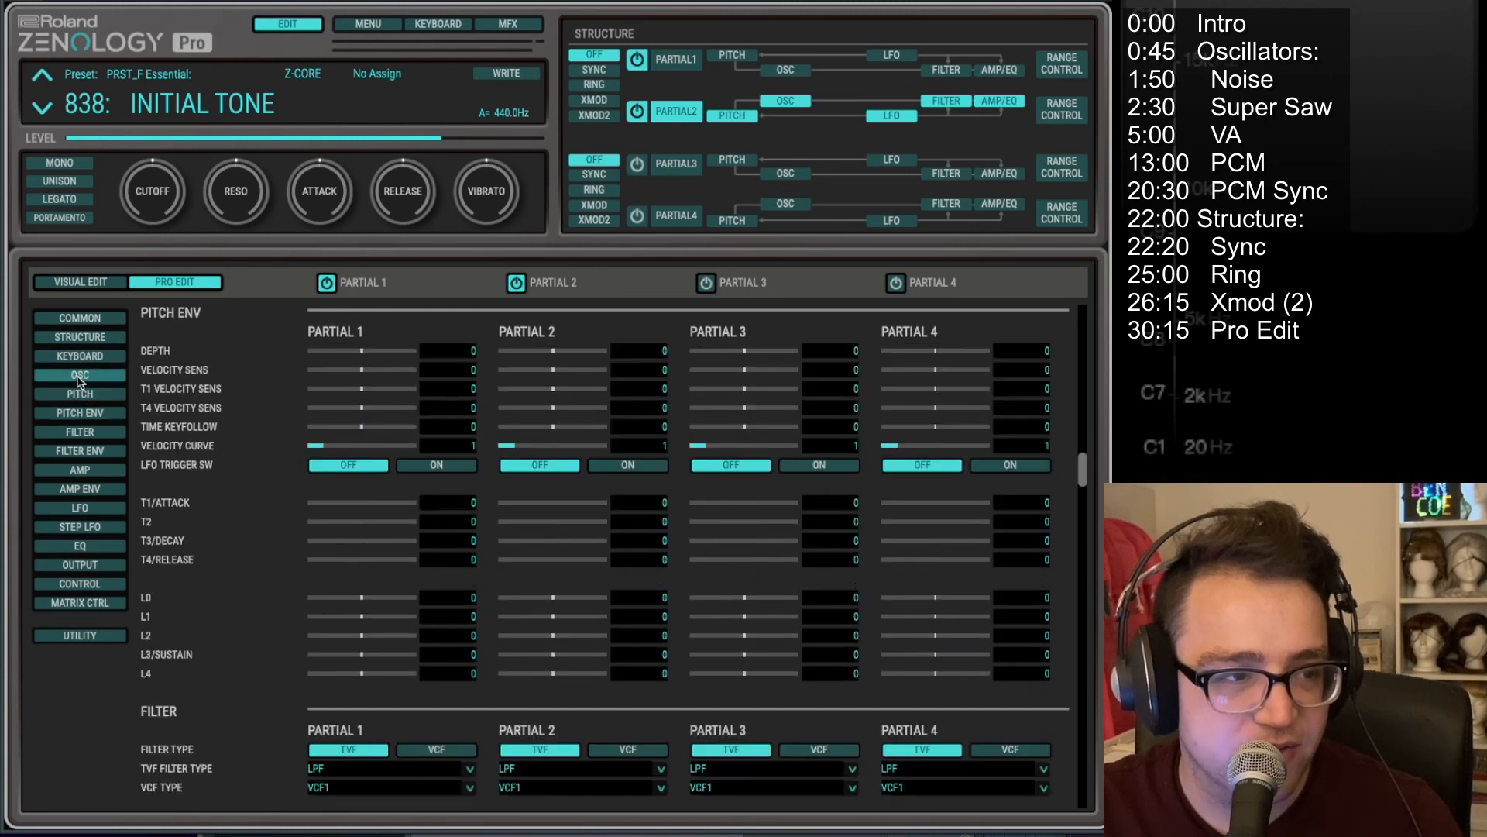
{"action": "left_click", "coordinate": [80, 377]}
{"action": "scroll", "coordinate": [251, 471], "scroll_direction": "down", "scroll_amount": 1}
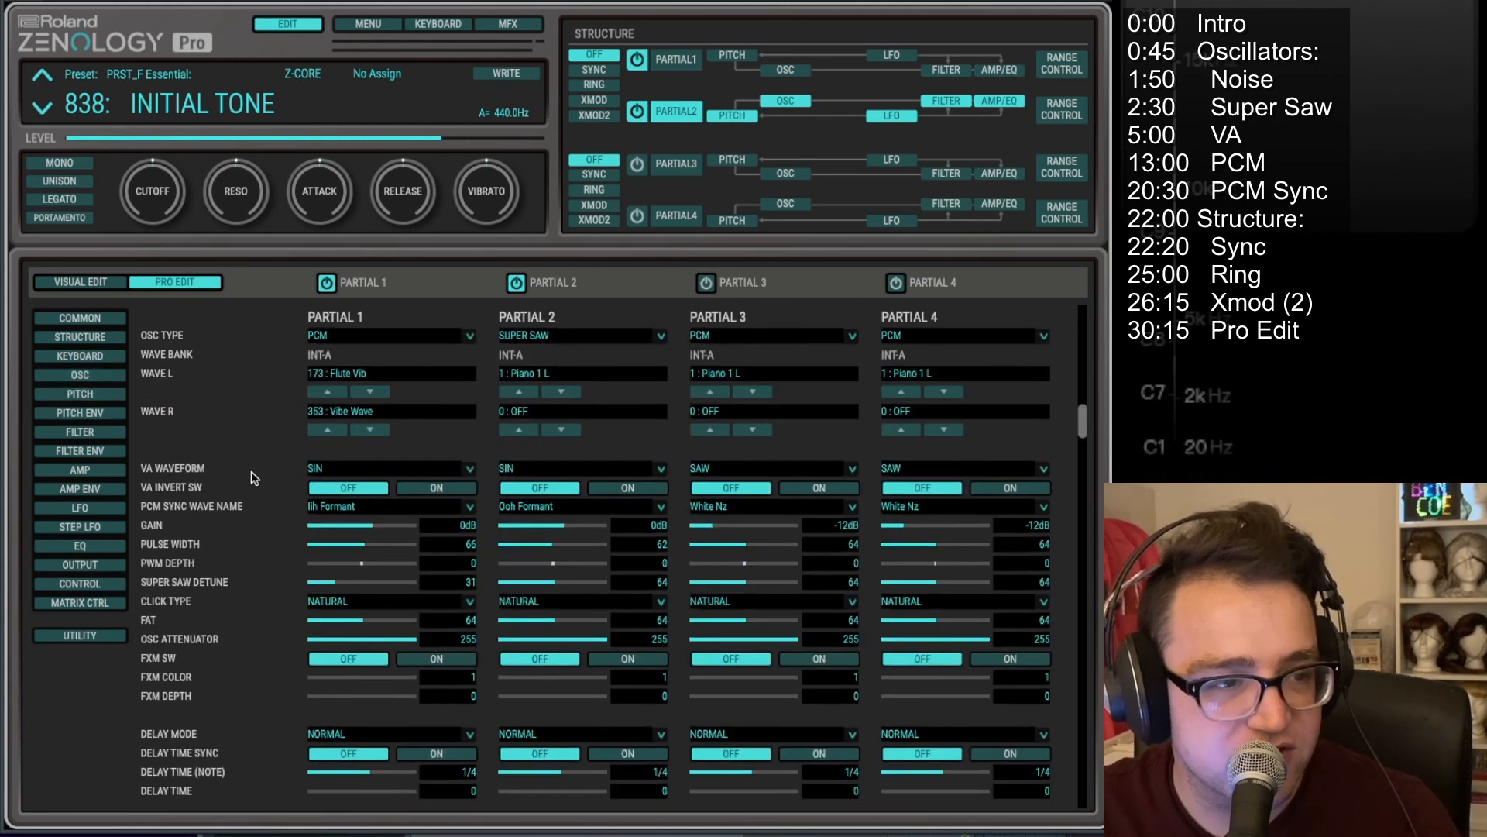
Step: Examine the remaining OSC parameters in Pro Edit, including Partial 1's click type options and the FXM and delay settings
{"action": "scroll", "coordinate": [251, 471], "scroll_direction": "down", "scroll_amount": 1}
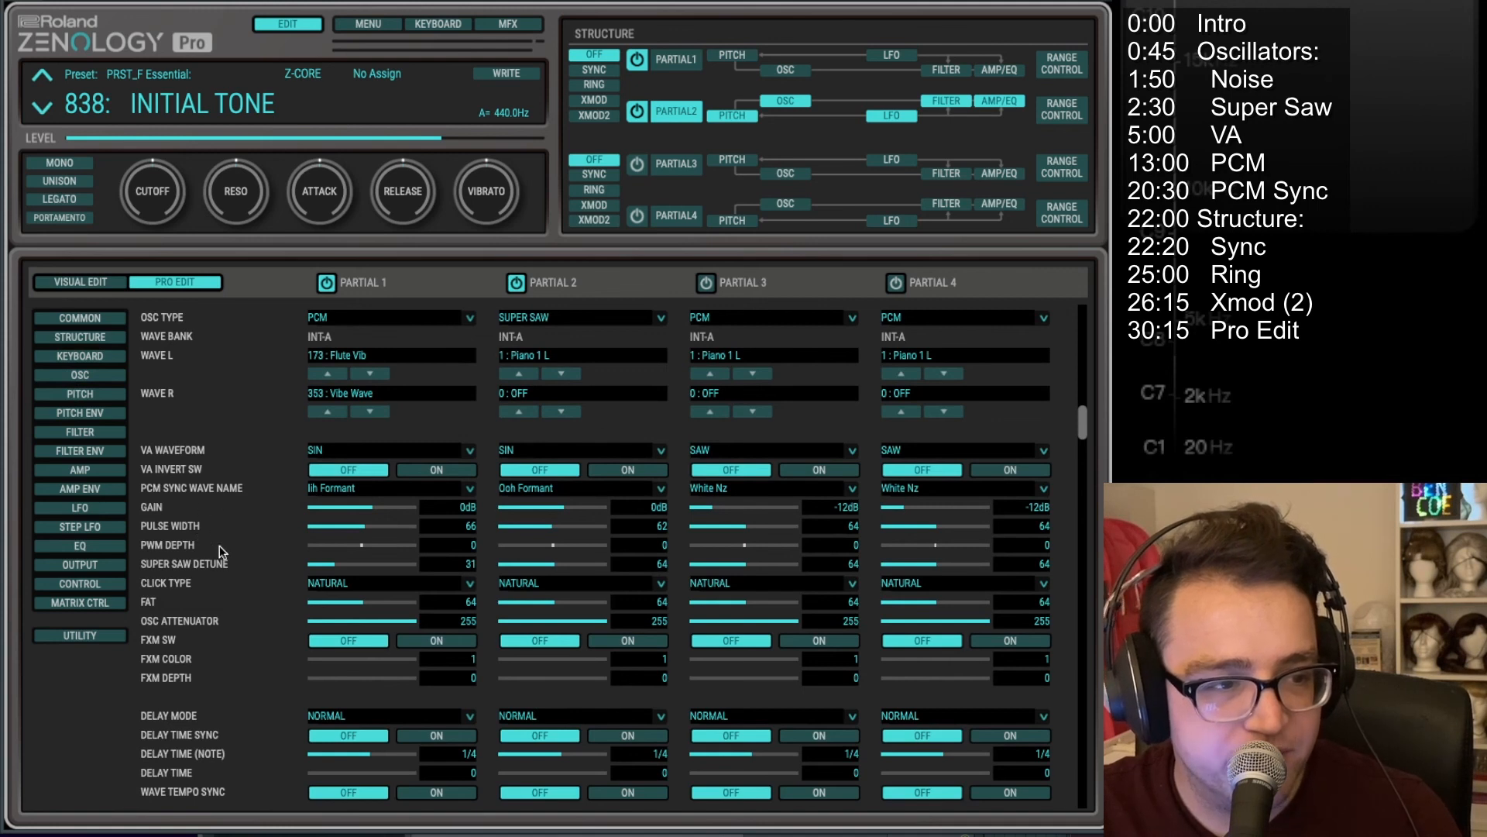
{"action": "left_click", "coordinate": [327, 584]}
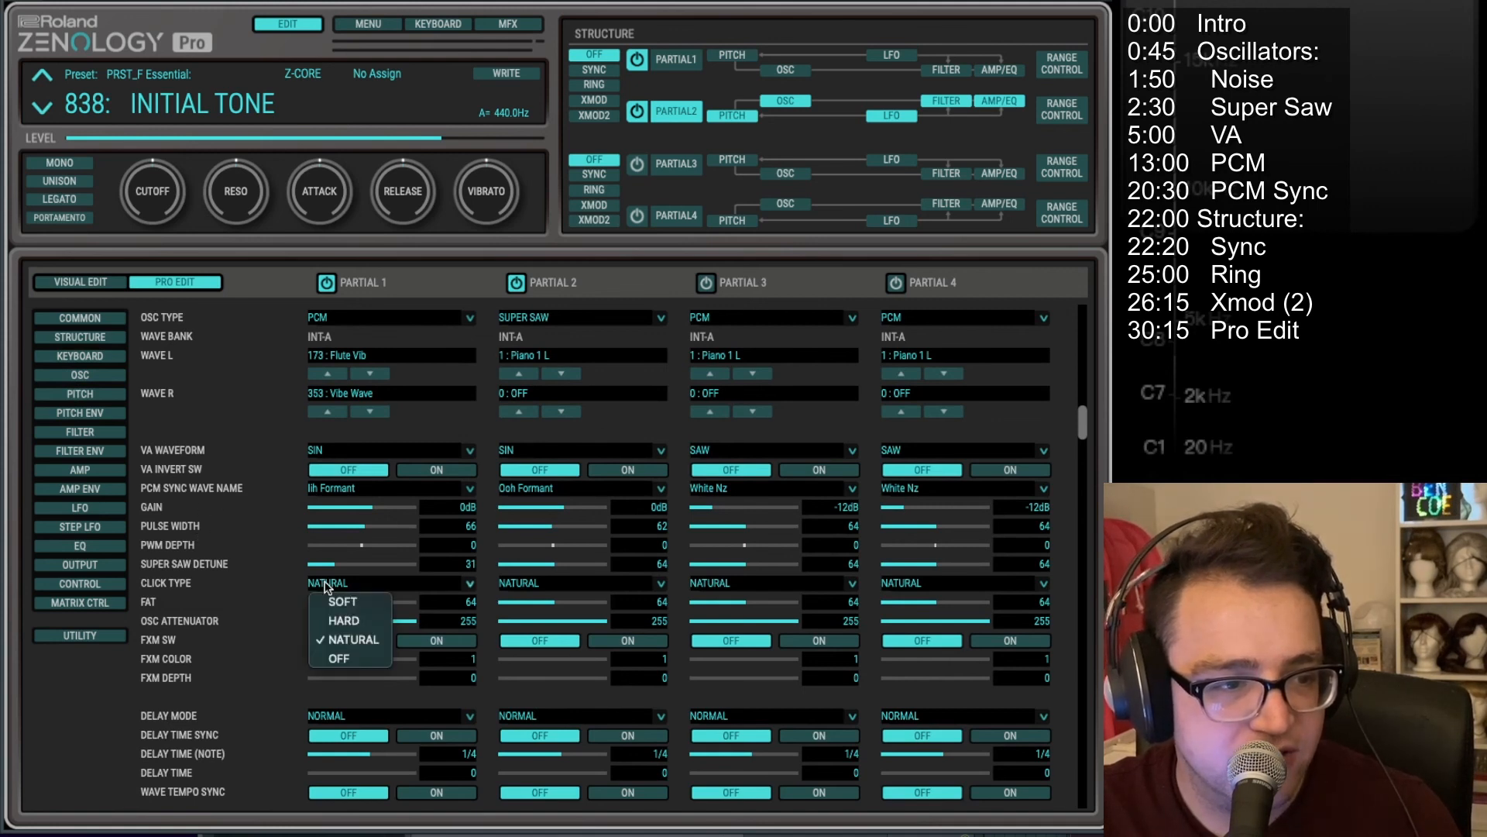
{"action": "left_click", "coordinate": [252, 575]}
{"action": "scroll", "coordinate": [245, 566], "scroll_direction": "down", "scroll_amount": 1}
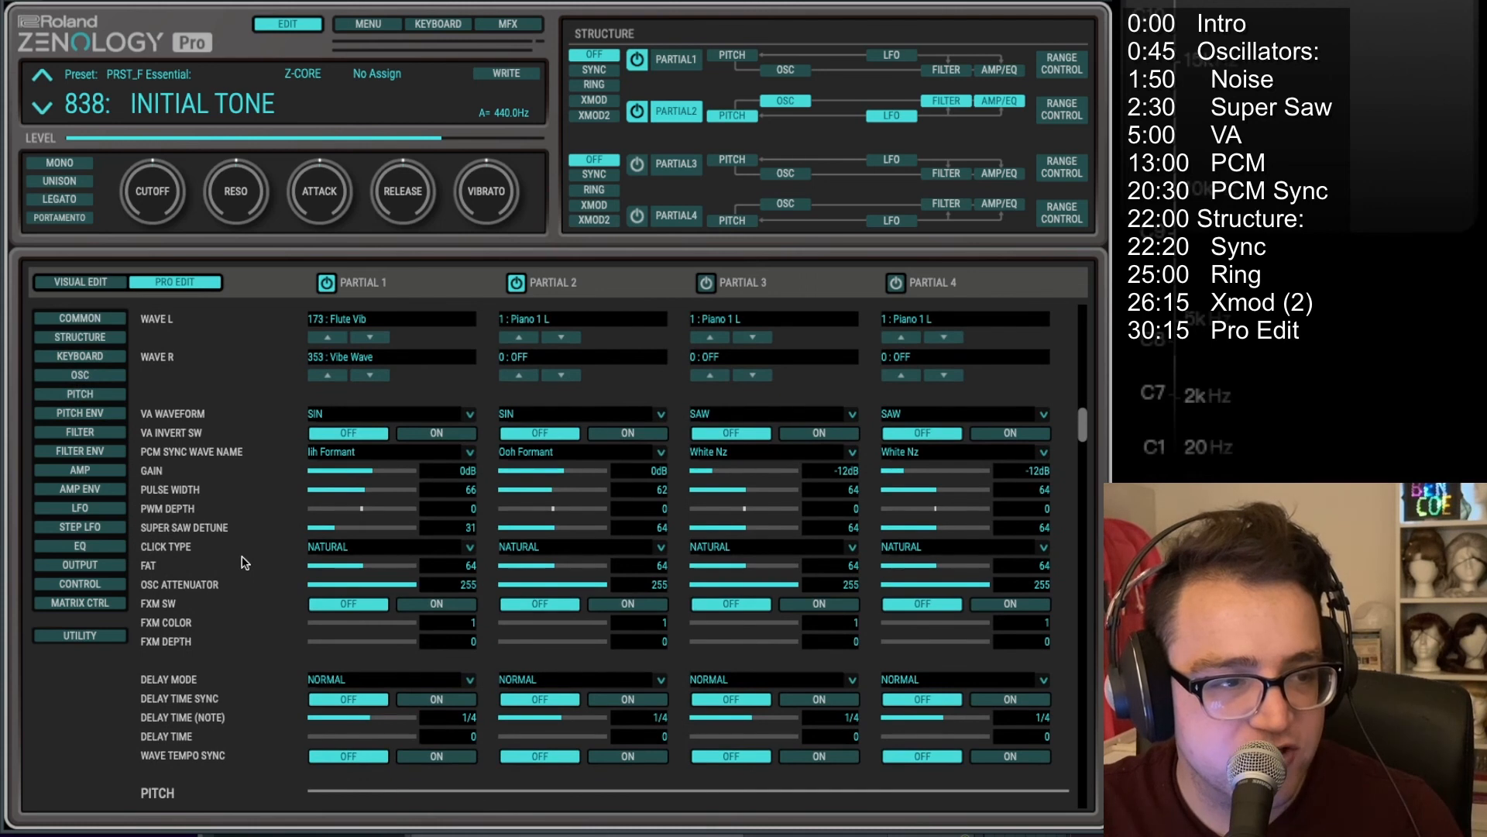
{"action": "scroll", "coordinate": [245, 564], "scroll_direction": "down", "scroll_amount": 1}
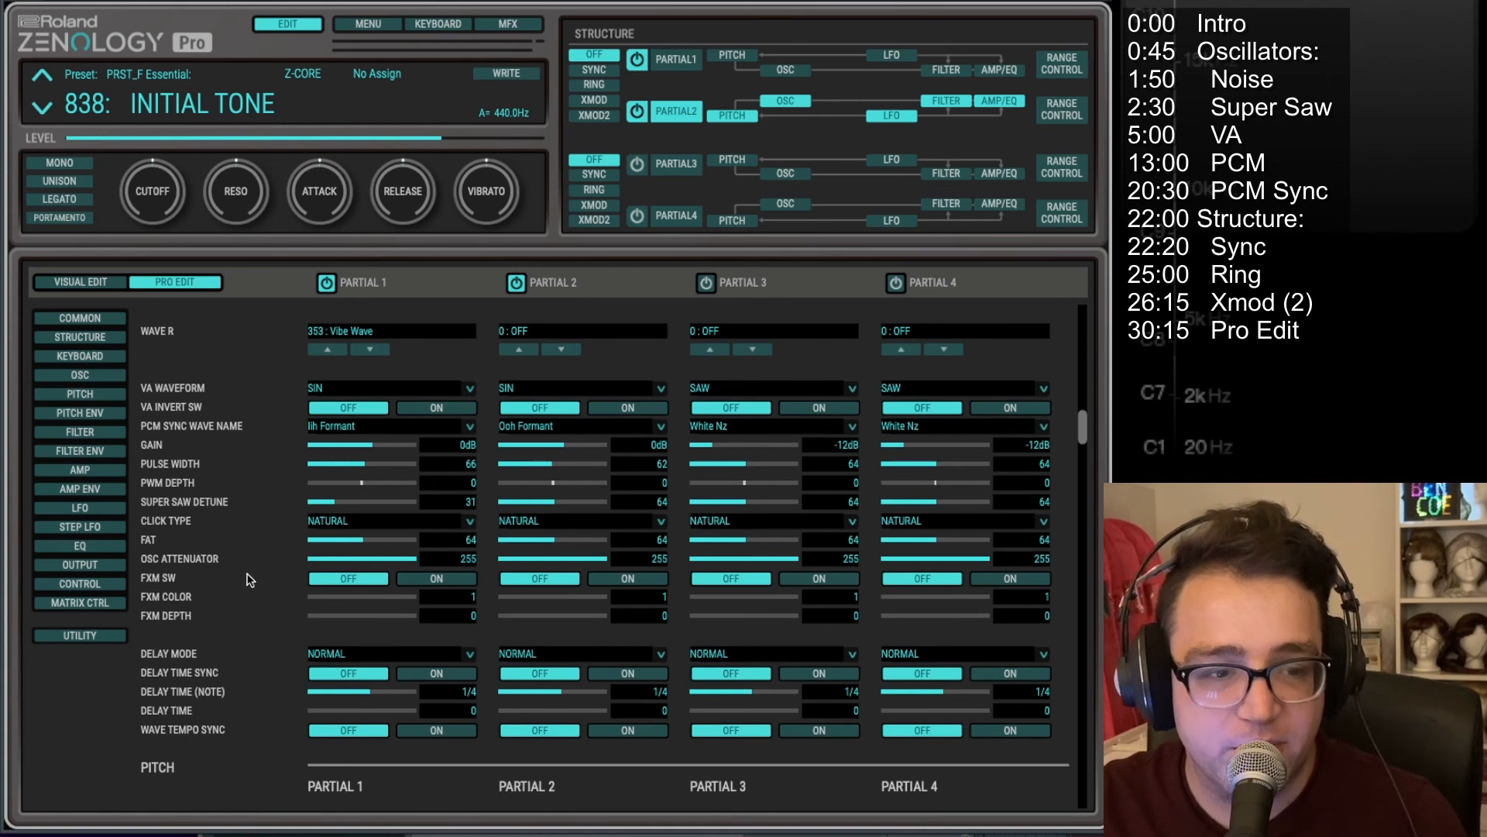
{"action": "scroll", "coordinate": [256, 586], "scroll_direction": "down", "scroll_amount": 4}
Step: Revisit the Structure and Common sections of Pro Edit and return to the Visual Edit view
{"action": "scroll", "coordinate": [257, 586], "scroll_direction": "up", "scroll_amount": 20}
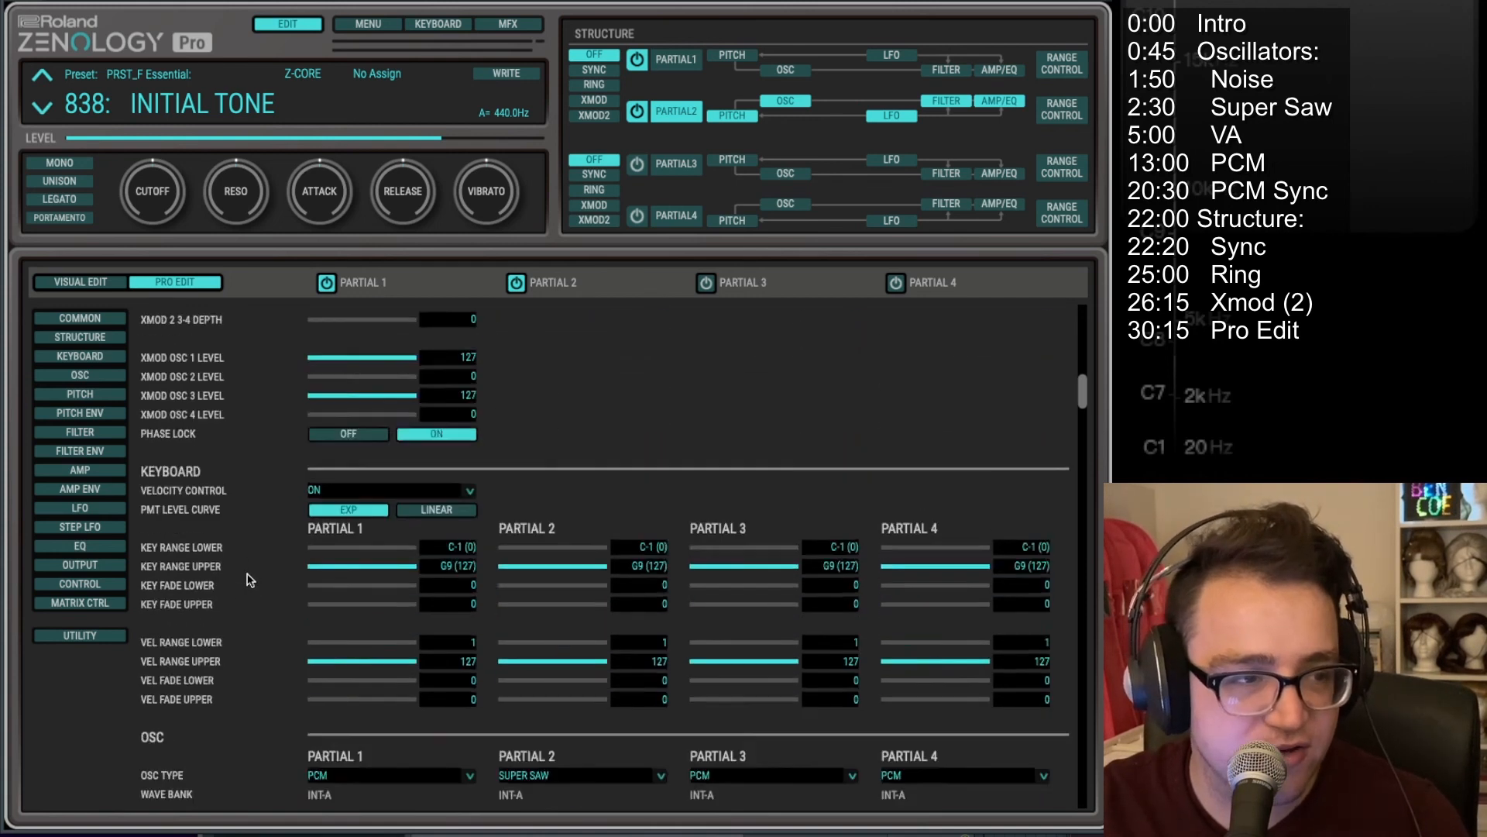
{"action": "left_click", "coordinate": [77, 337]}
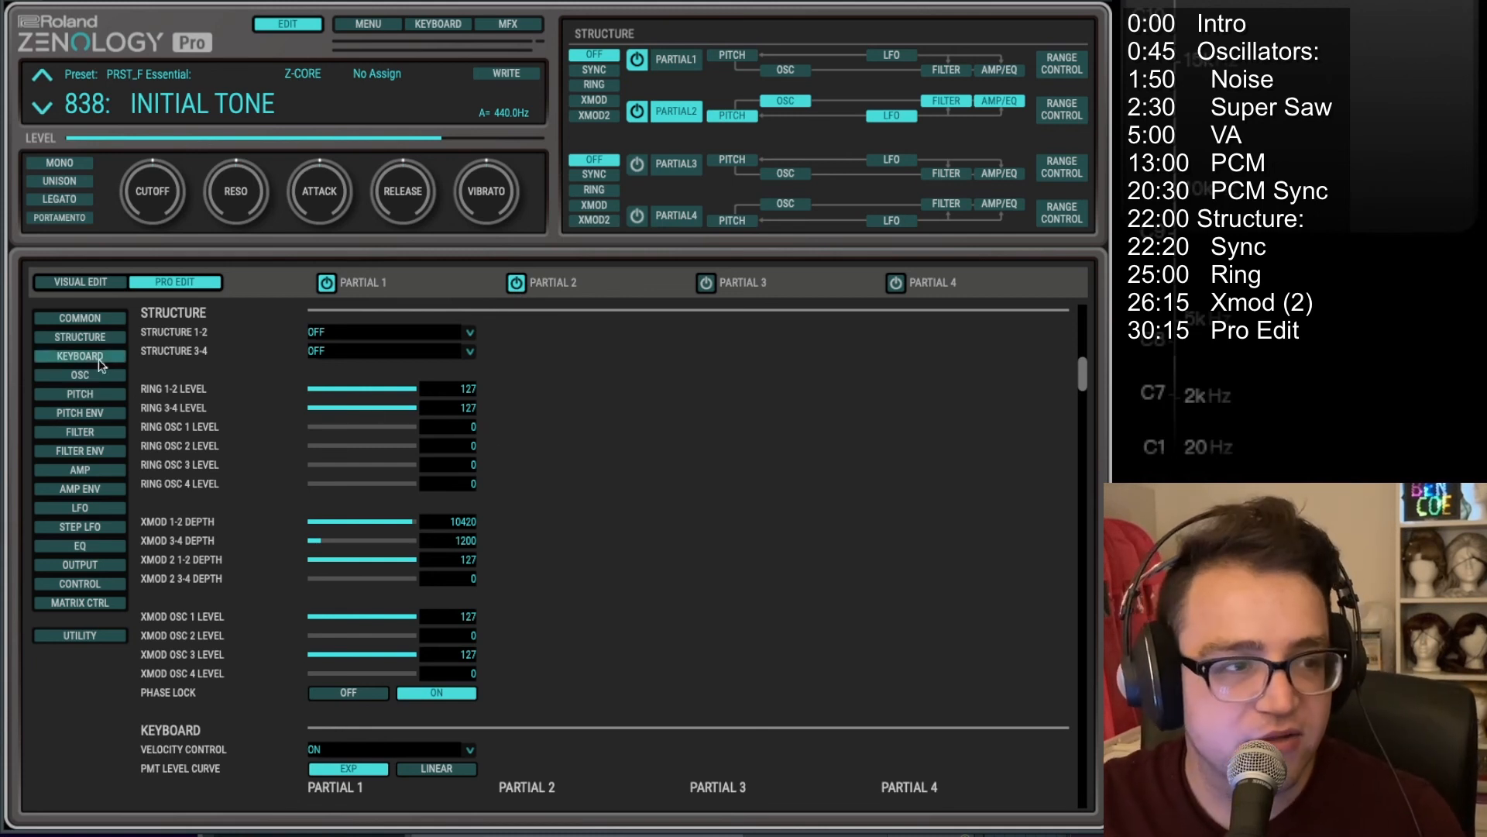
{"action": "left_click", "coordinate": [74, 320]}
{"action": "left_click", "coordinate": [76, 283]}
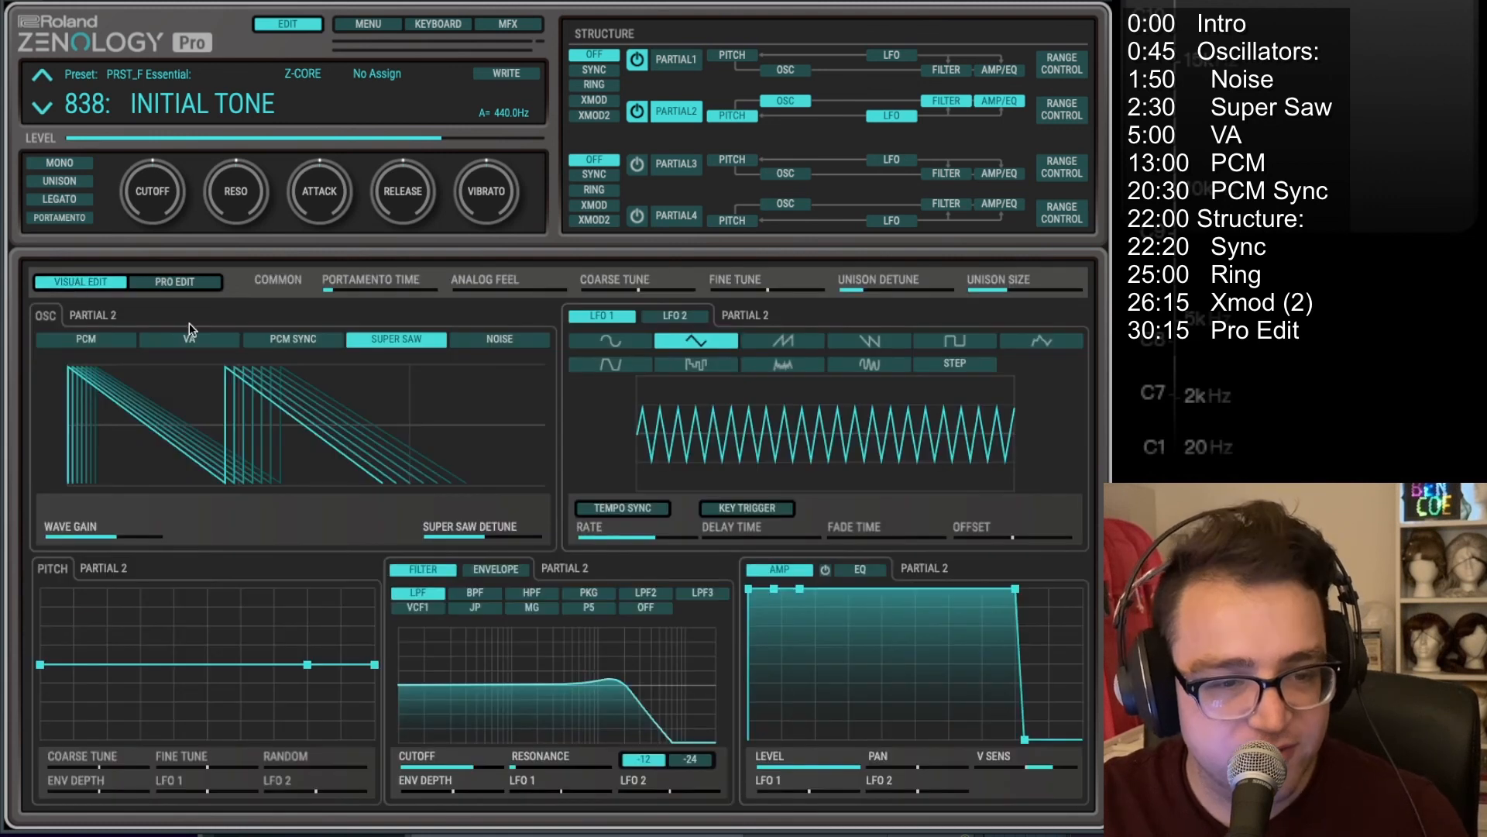